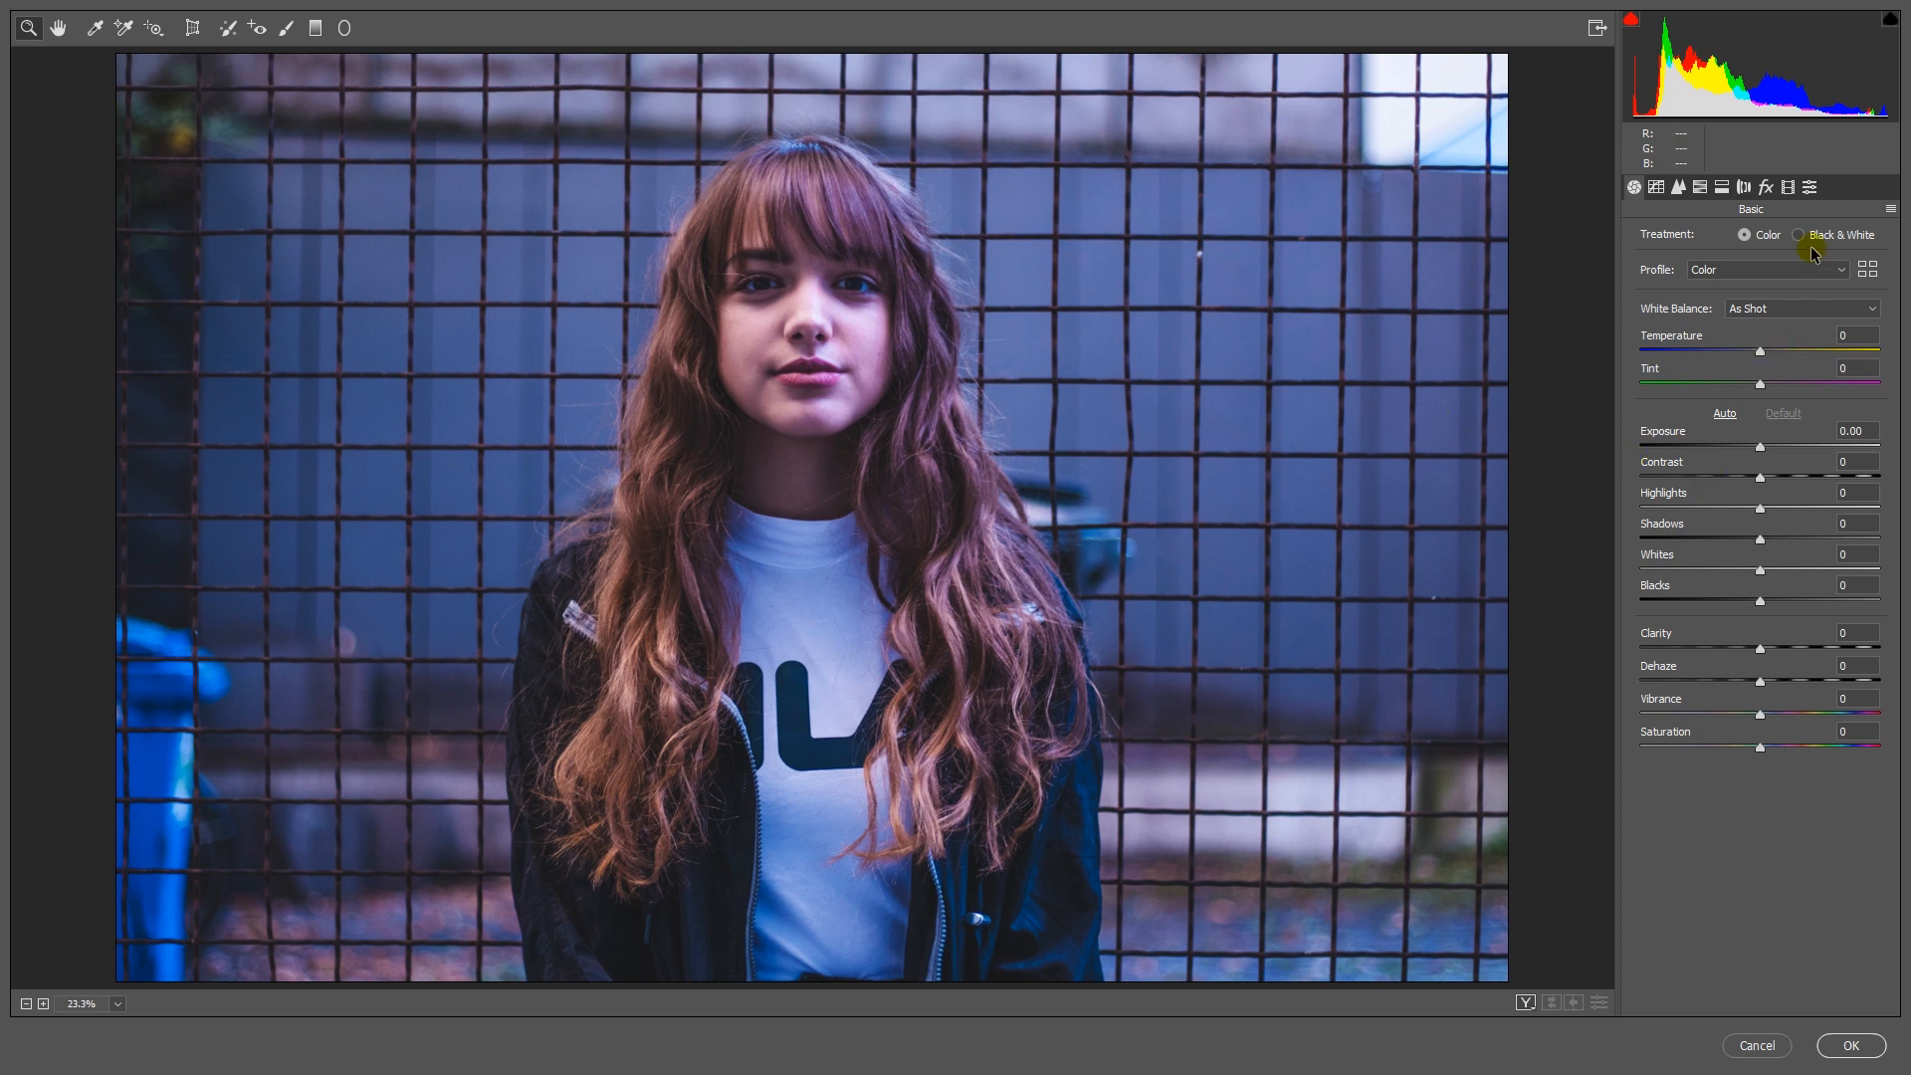
- In the camera calibration settings, set the Blue Primary hue to -100
left_click(1788, 187)
left_click_drag(1759, 563, 1483, 563)
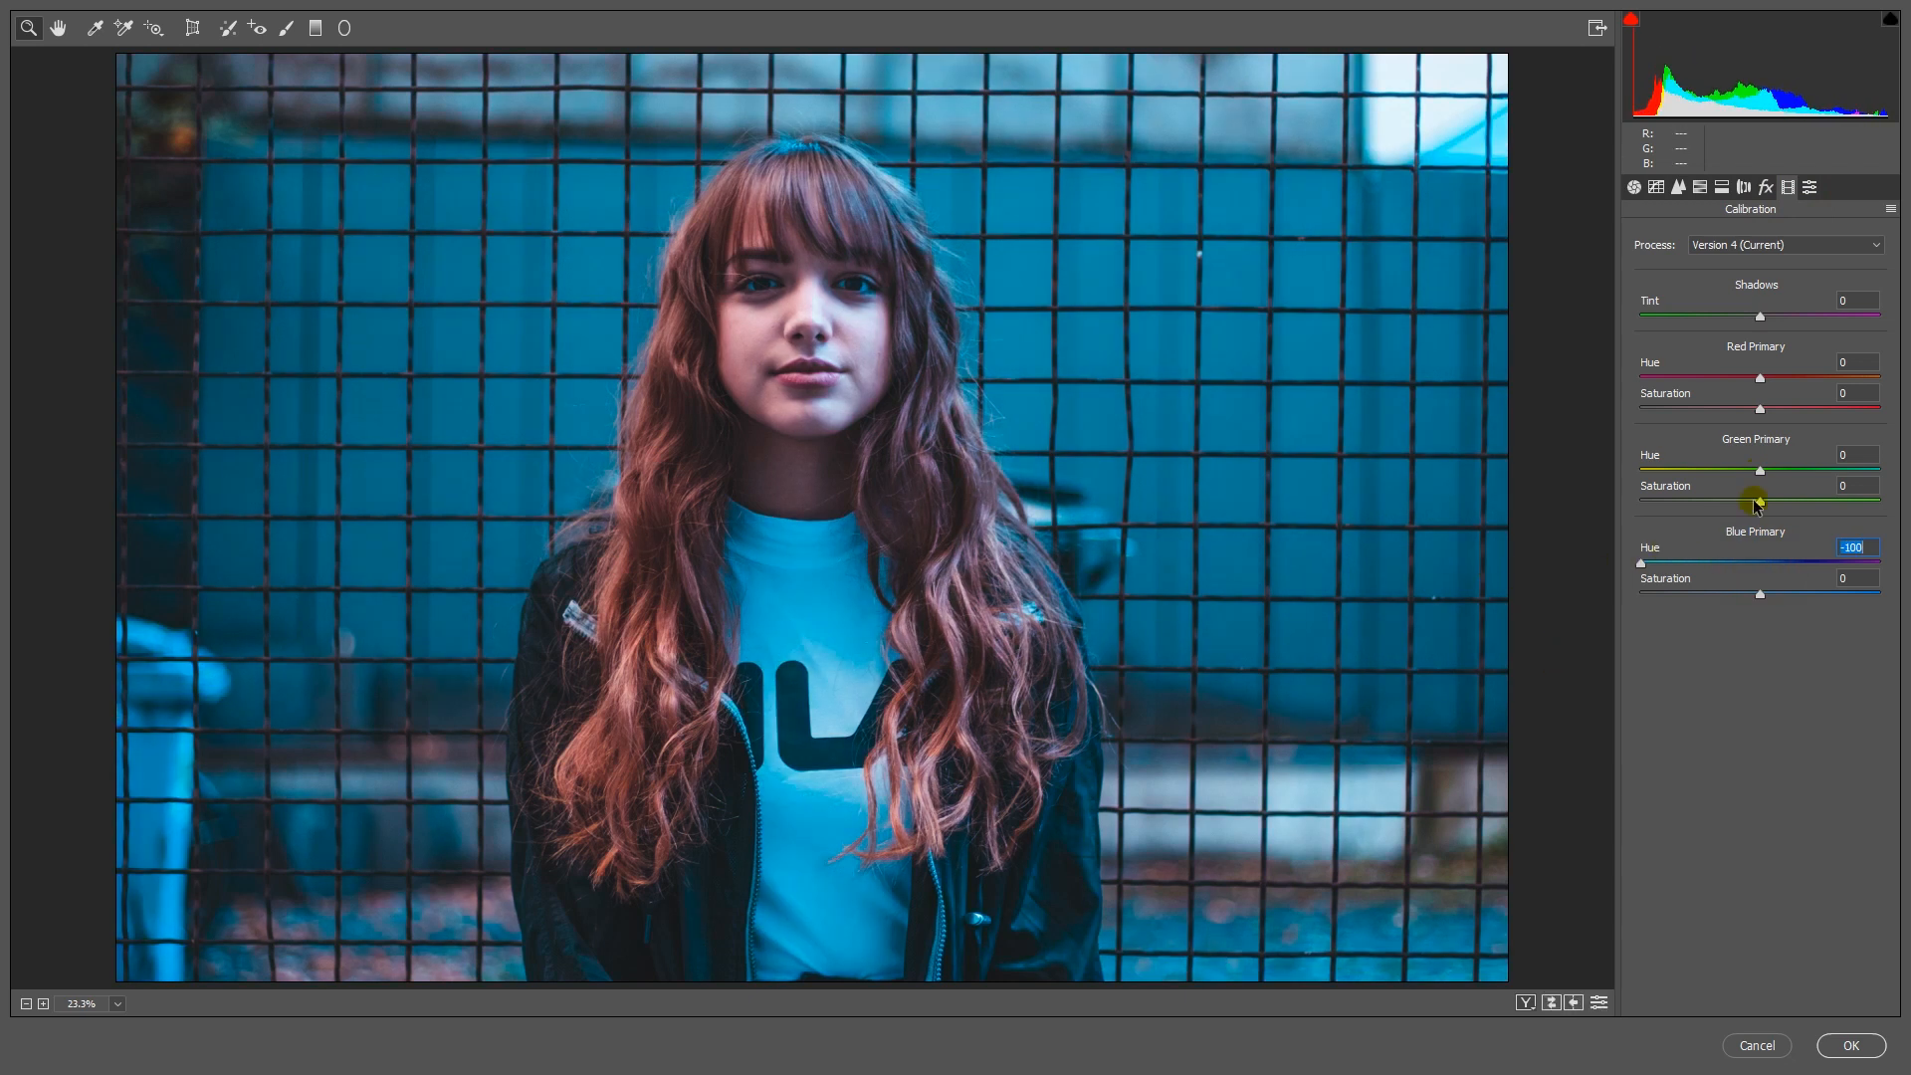
mouse_move(1760, 471)
left_mouse_down()
mouse_move(1896, 476)
mouse_move(1724, 467)
mouse_move(1757, 478)
left_mouse_up()
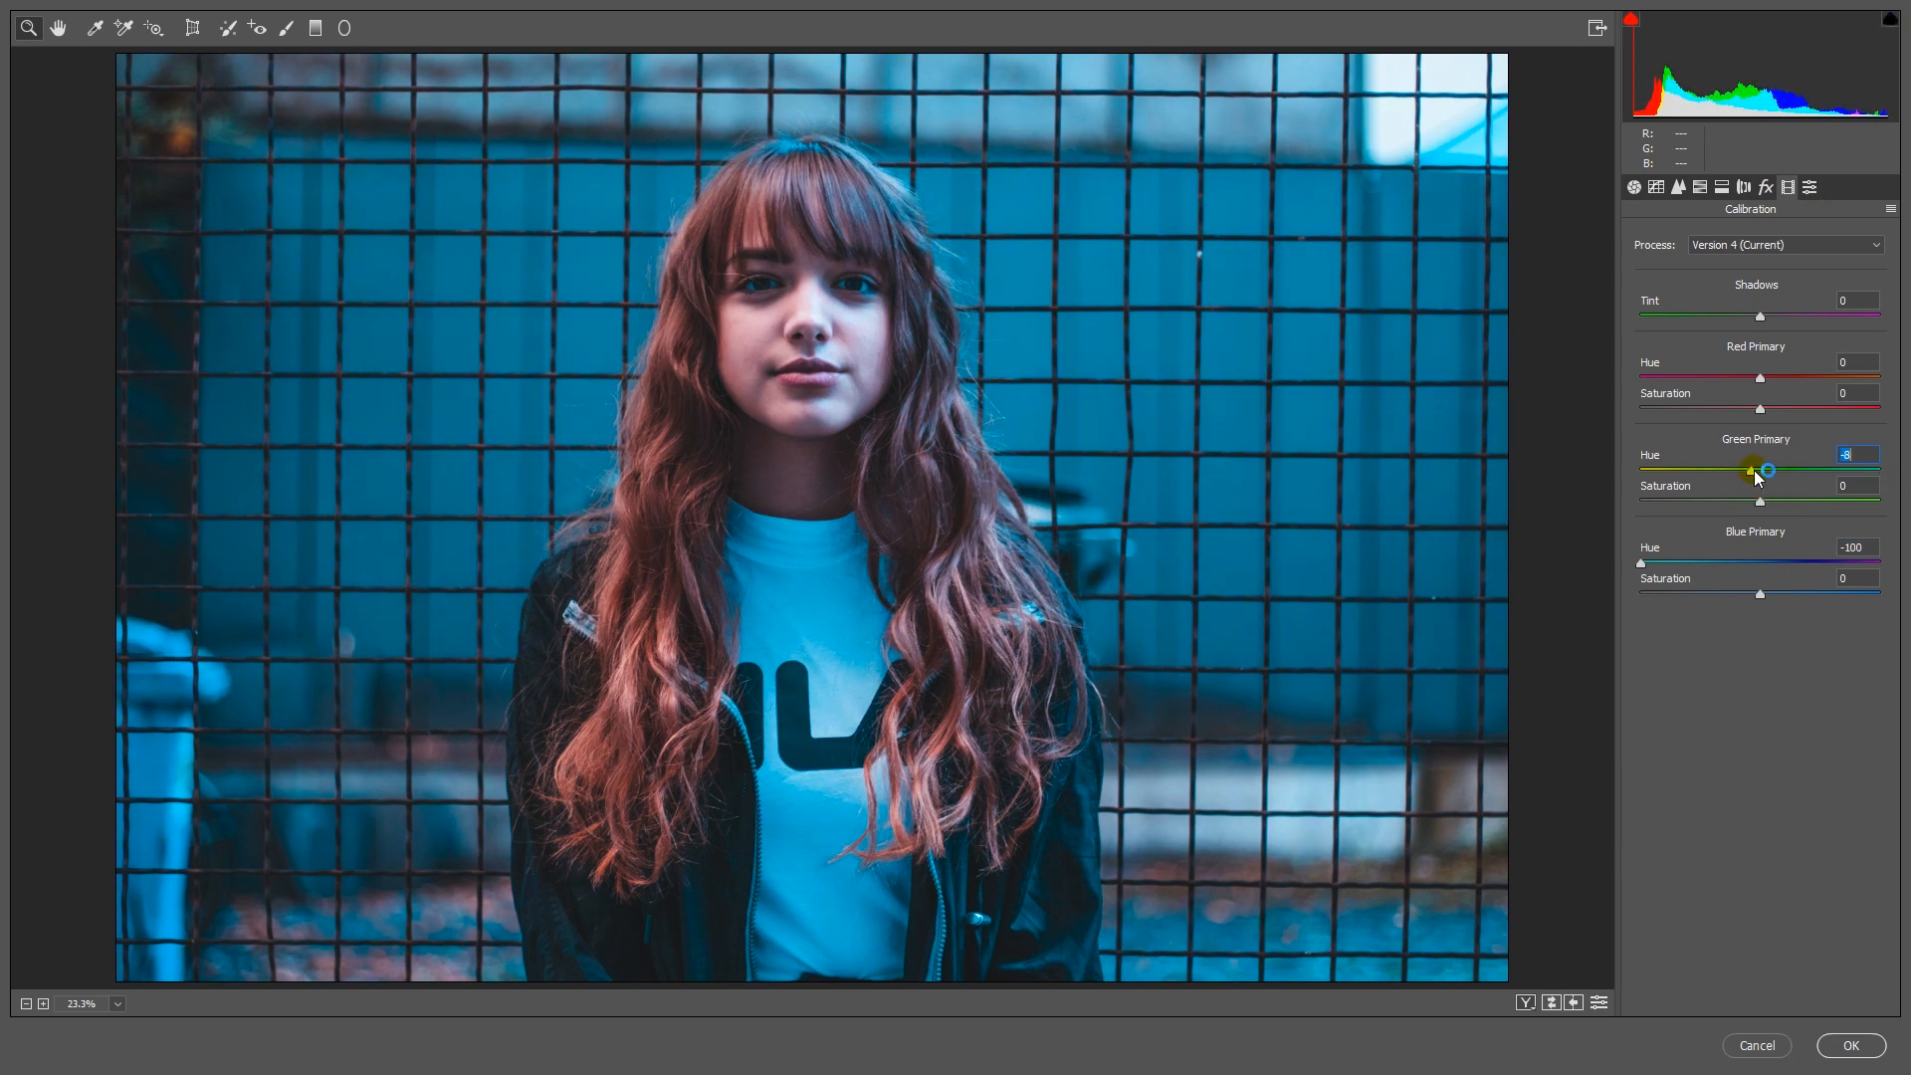
left_click(1842, 455)
type("0")
- Set the photo's overall Contrast to +14 and Exposure to +0.15
left_click(1634, 187)
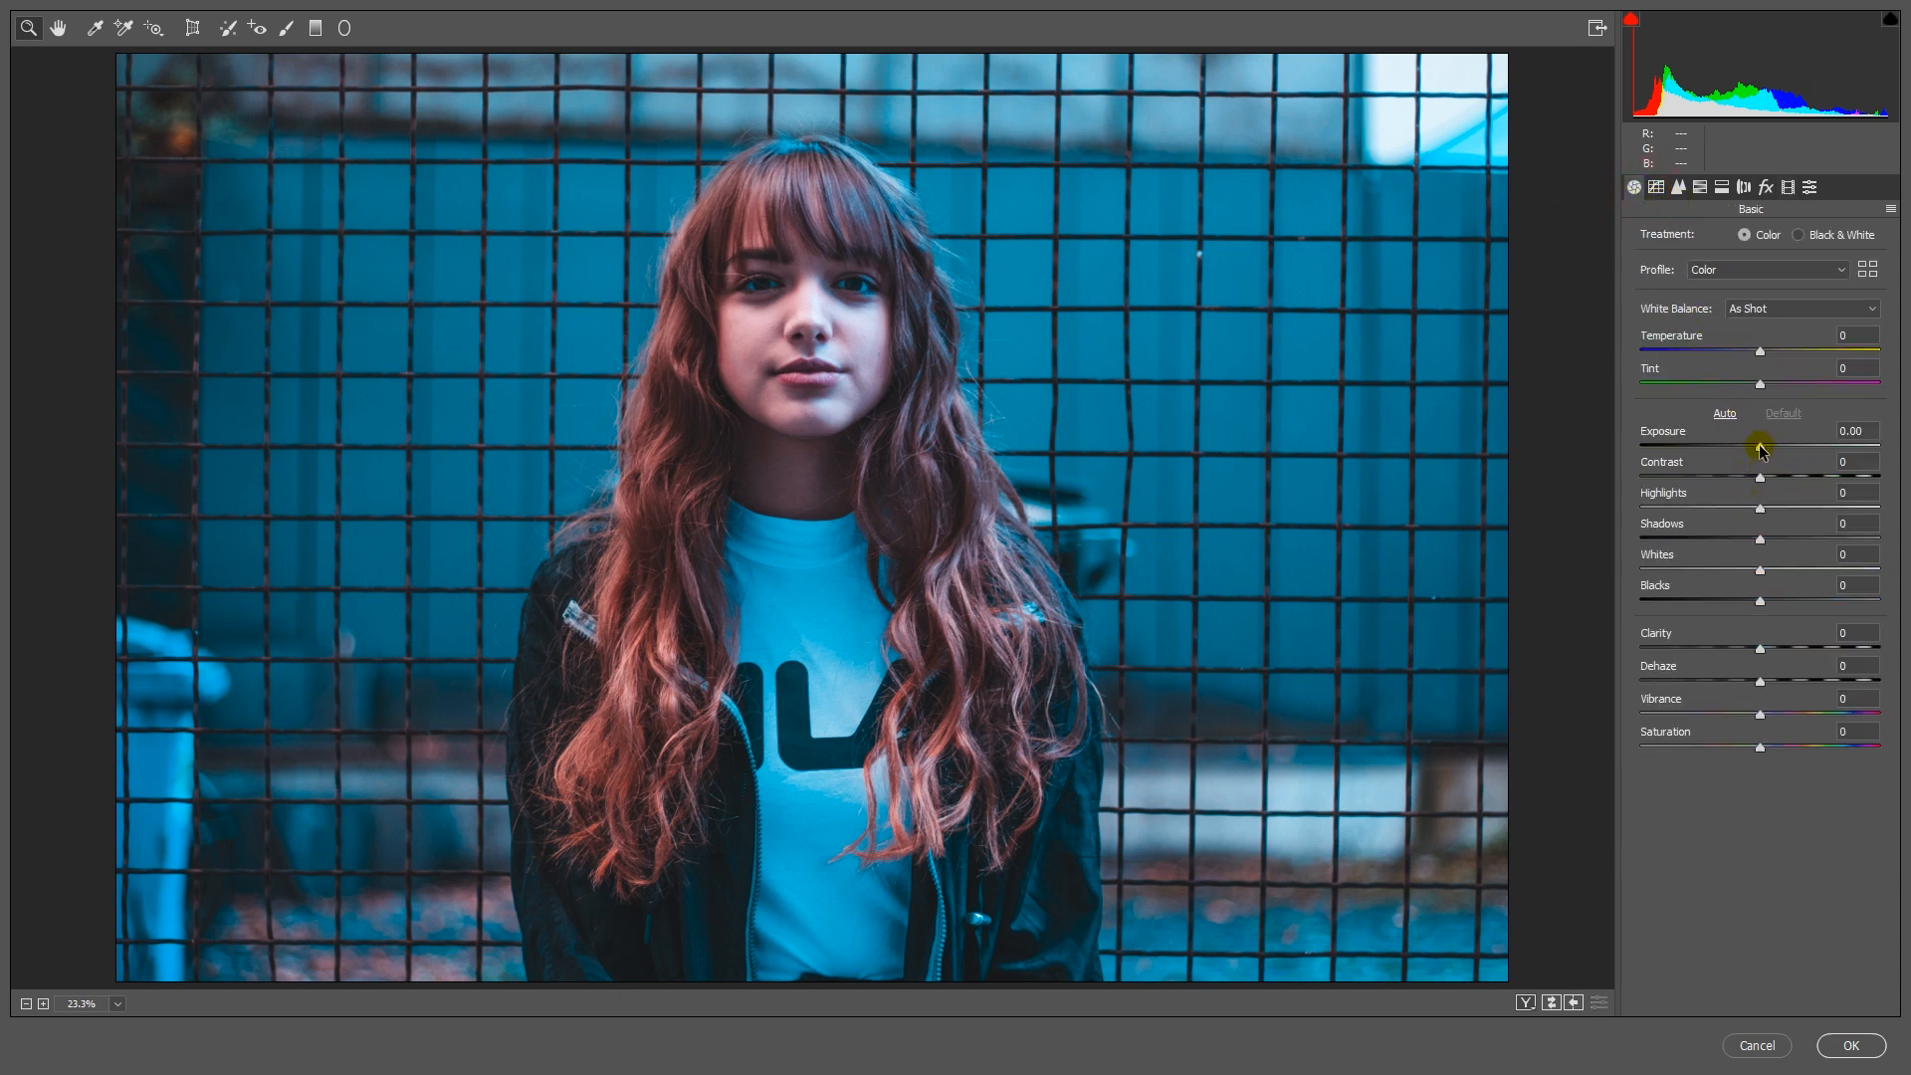
left_click(1761, 478)
left_click_drag(1779, 488, 1780, 487)
left_click(1762, 446)
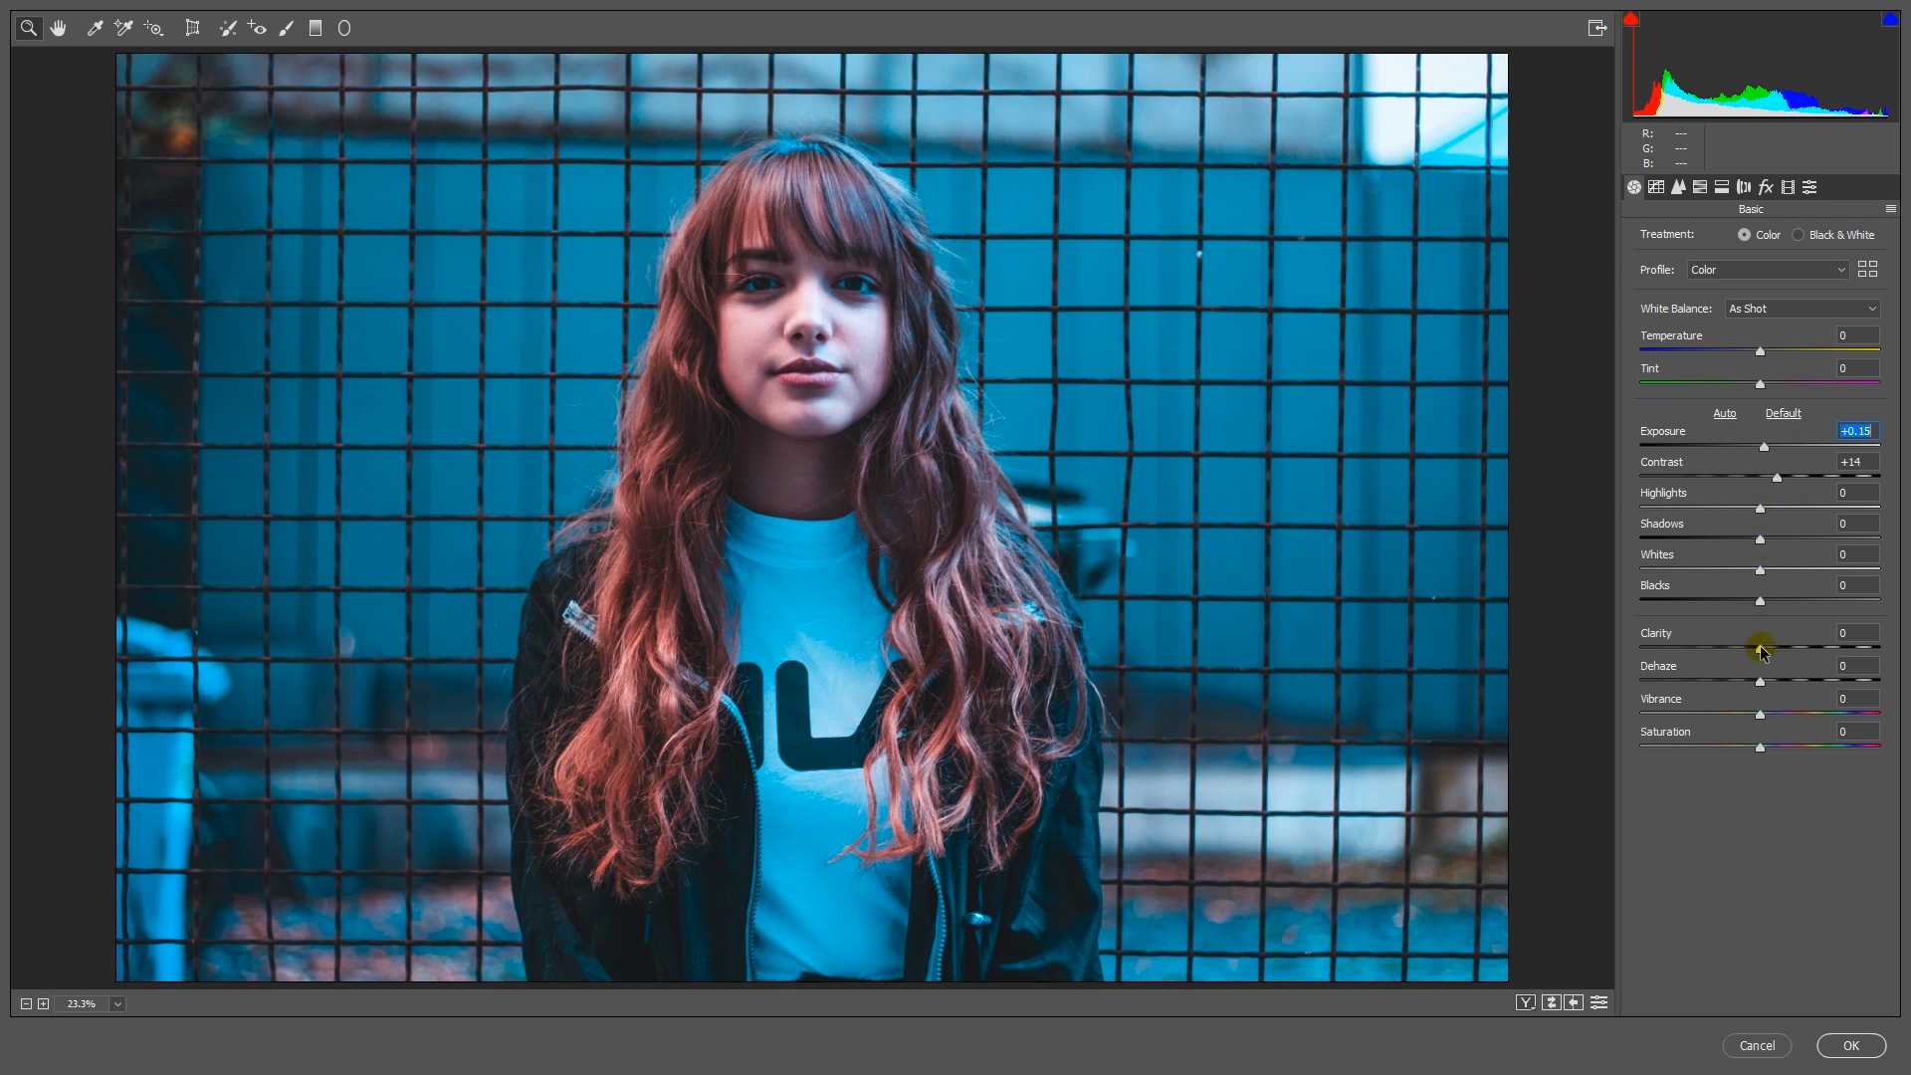
left_click_drag(1761, 651, 1801, 650)
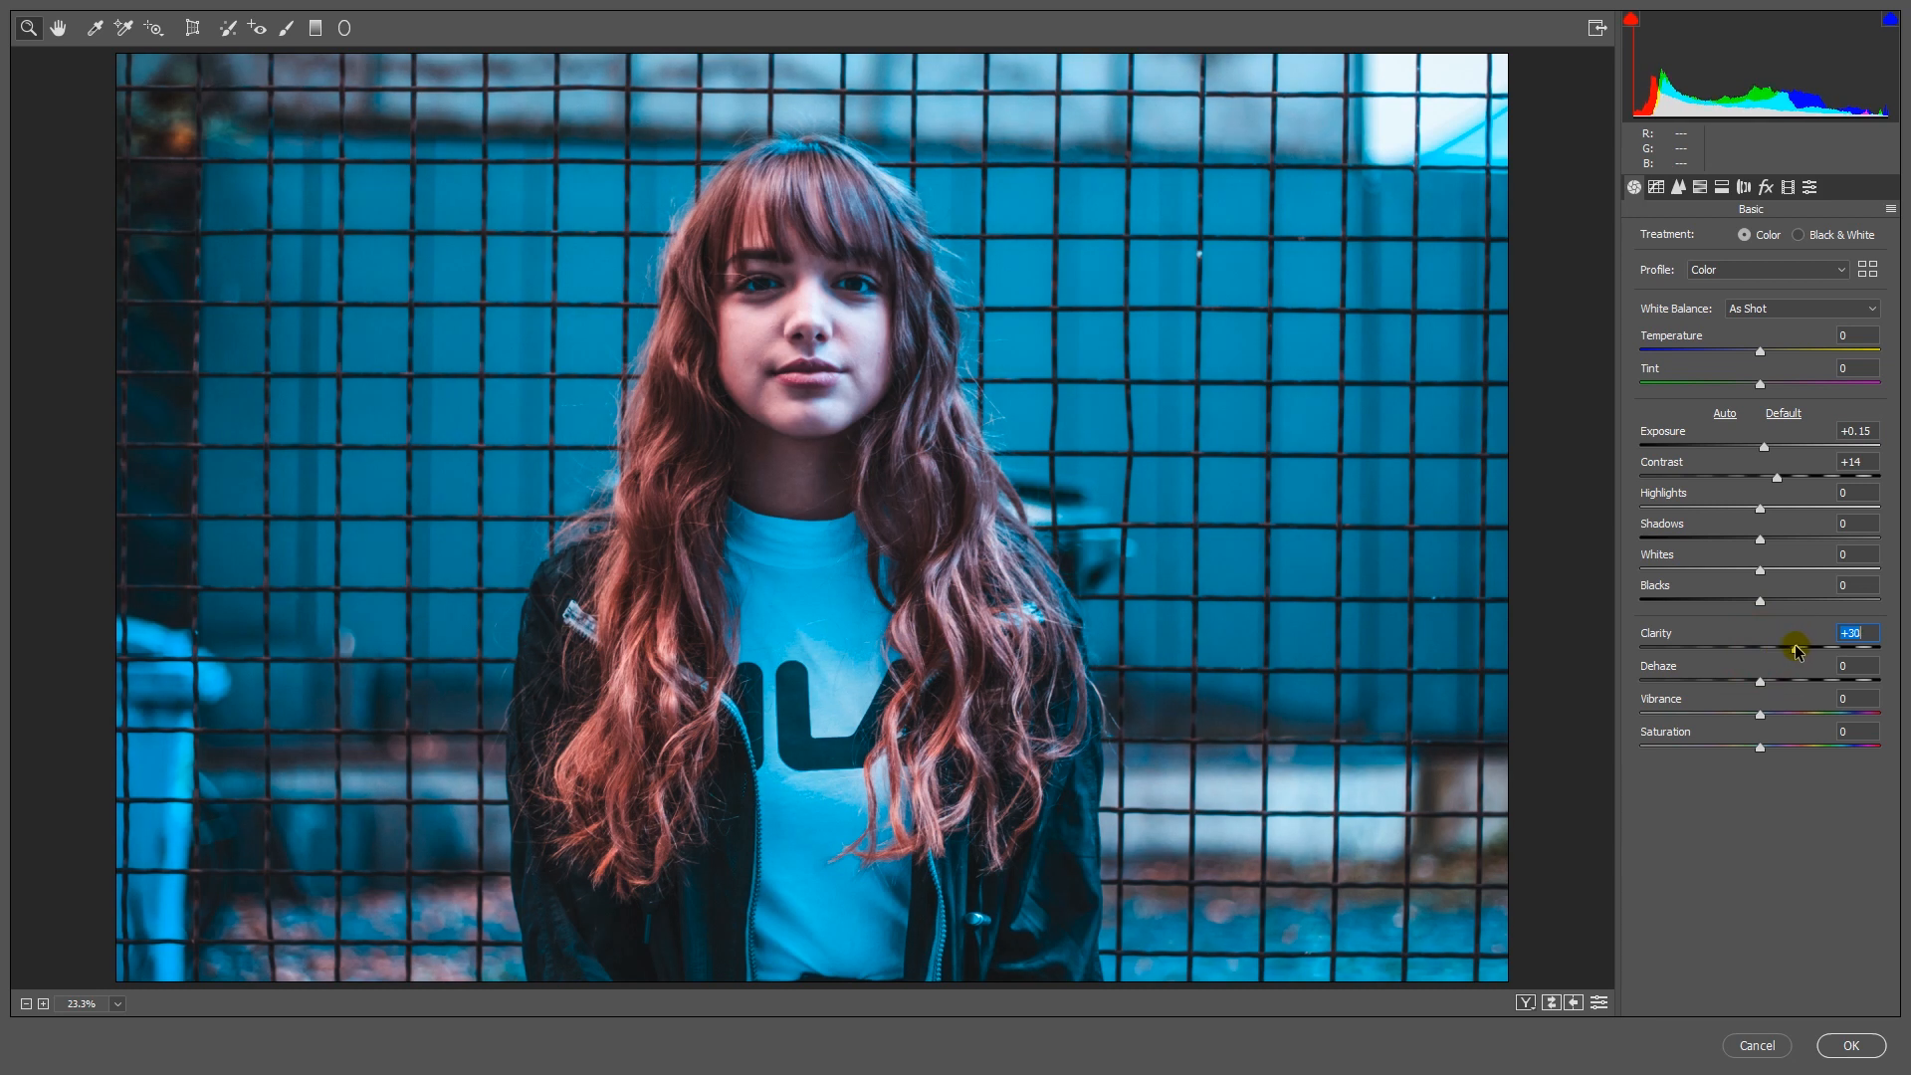
double_click(1793, 649)
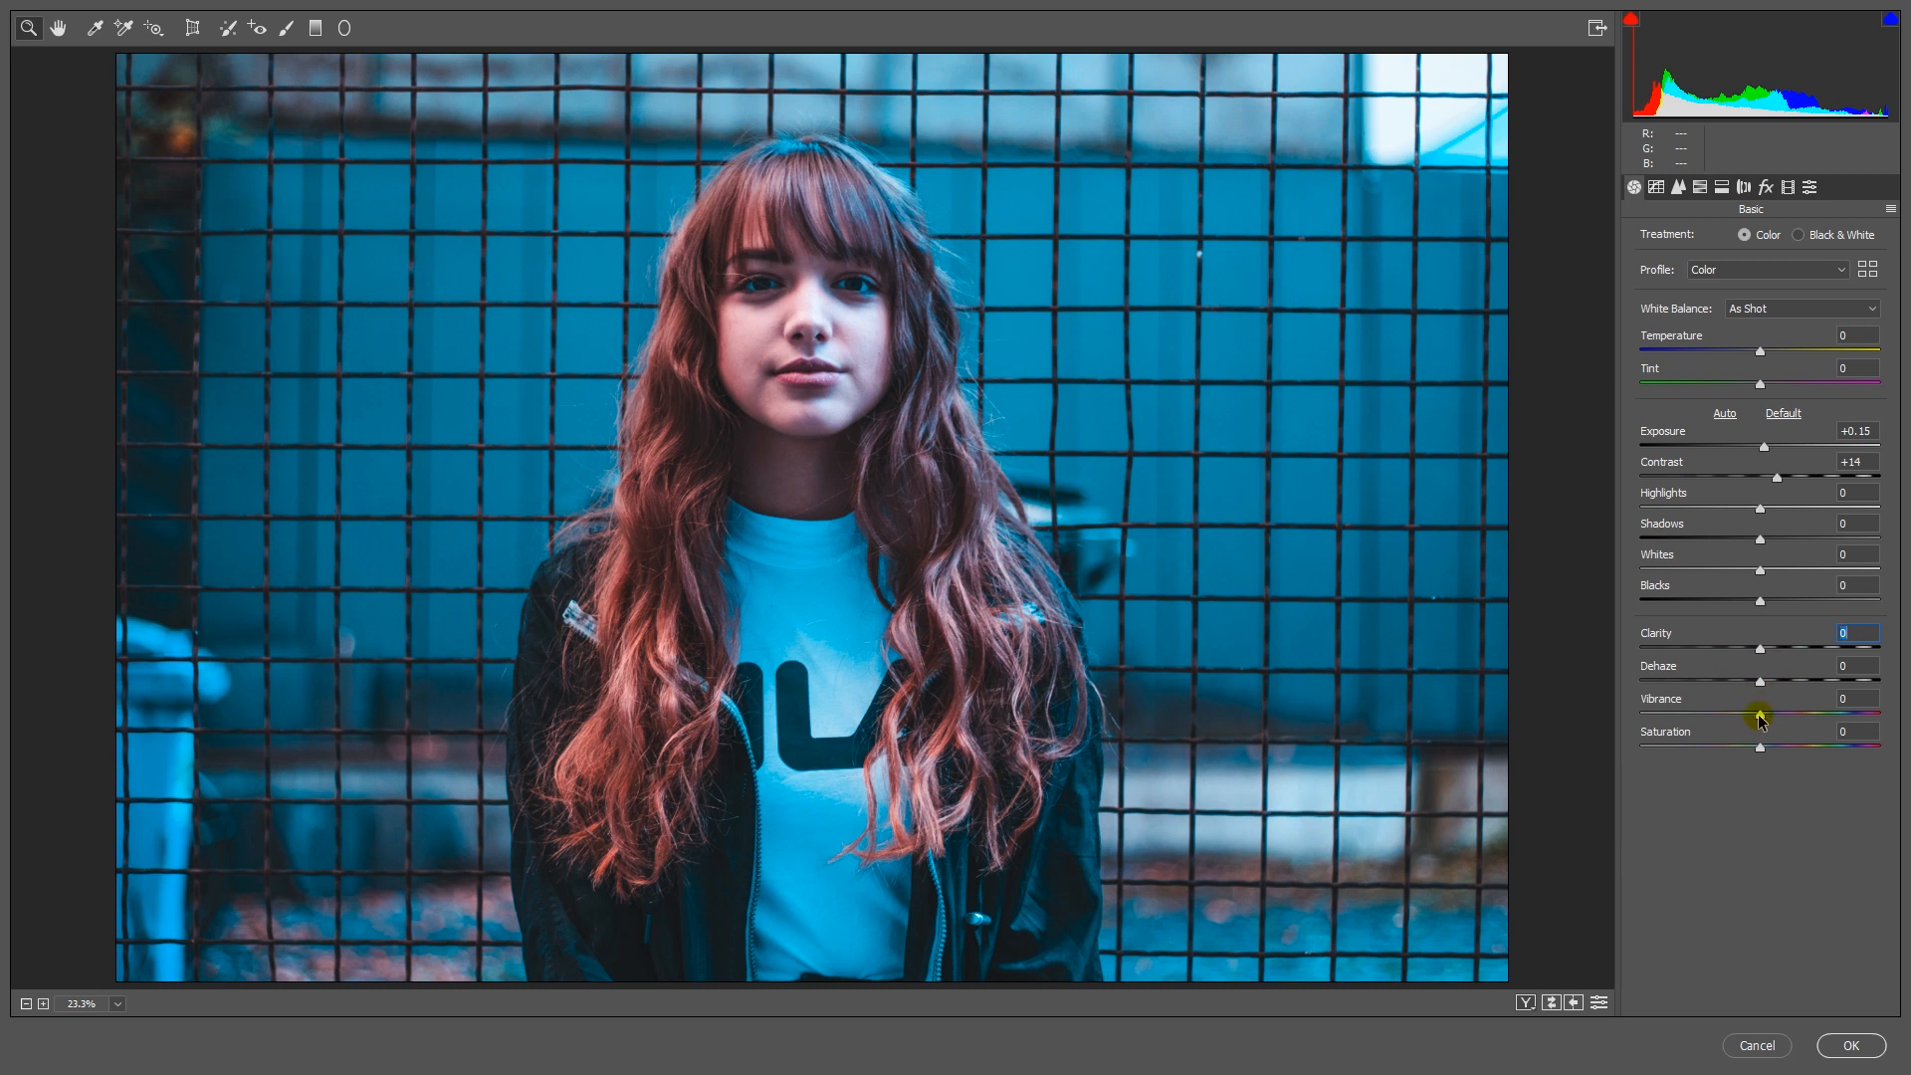
mouse_move(1765, 714)
left_mouse_down()
mouse_move(1802, 715)
mouse_move(1774, 717)
left_mouse_up()
mouse_move(1766, 710)
left_mouse_down()
mouse_move(1698, 716)
mouse_move(1756, 718)
left_mouse_up()
- Lower the photo's overall Saturation to -20
left_click_drag(1758, 749, 1737, 753)
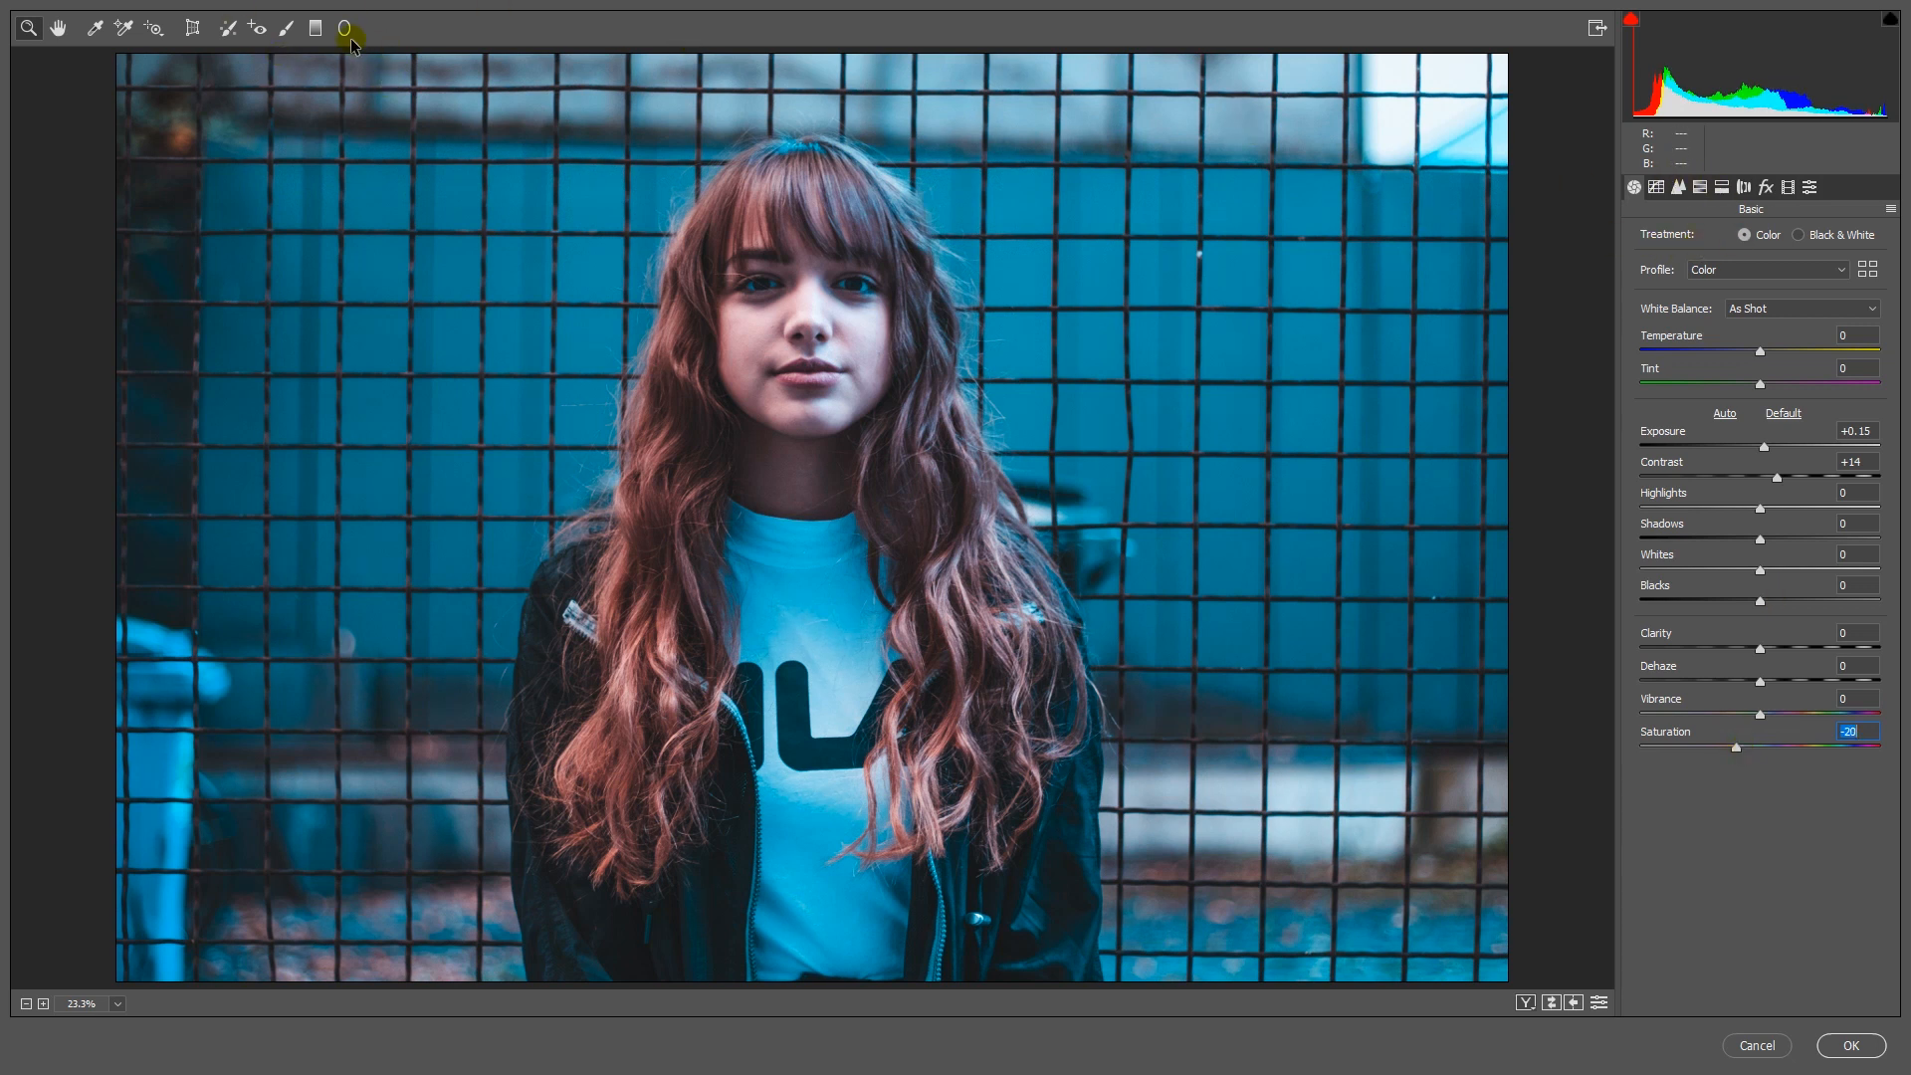
- Add a graduated filter with Saturation +1, running horizontally from the photo's left edge to the middle of the woman's neck
left_click(317, 30)
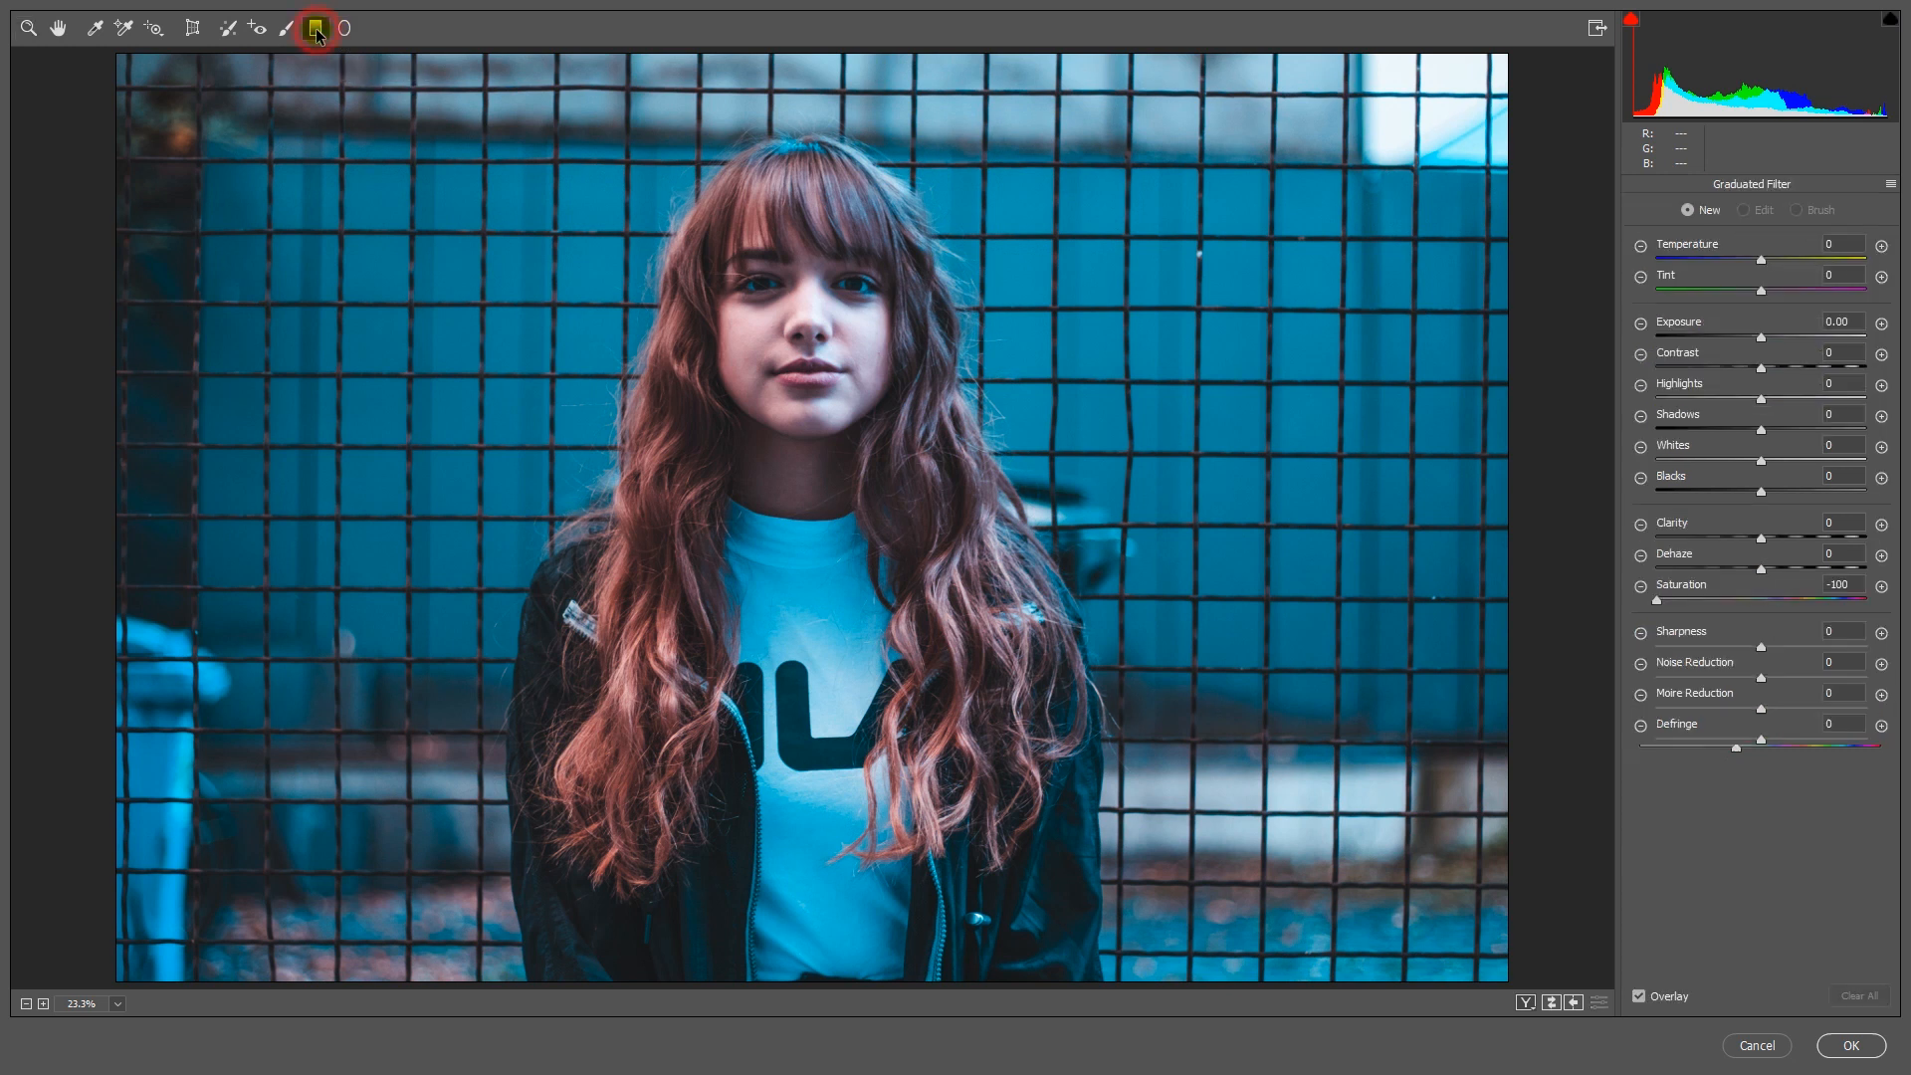
left_click(1763, 599)
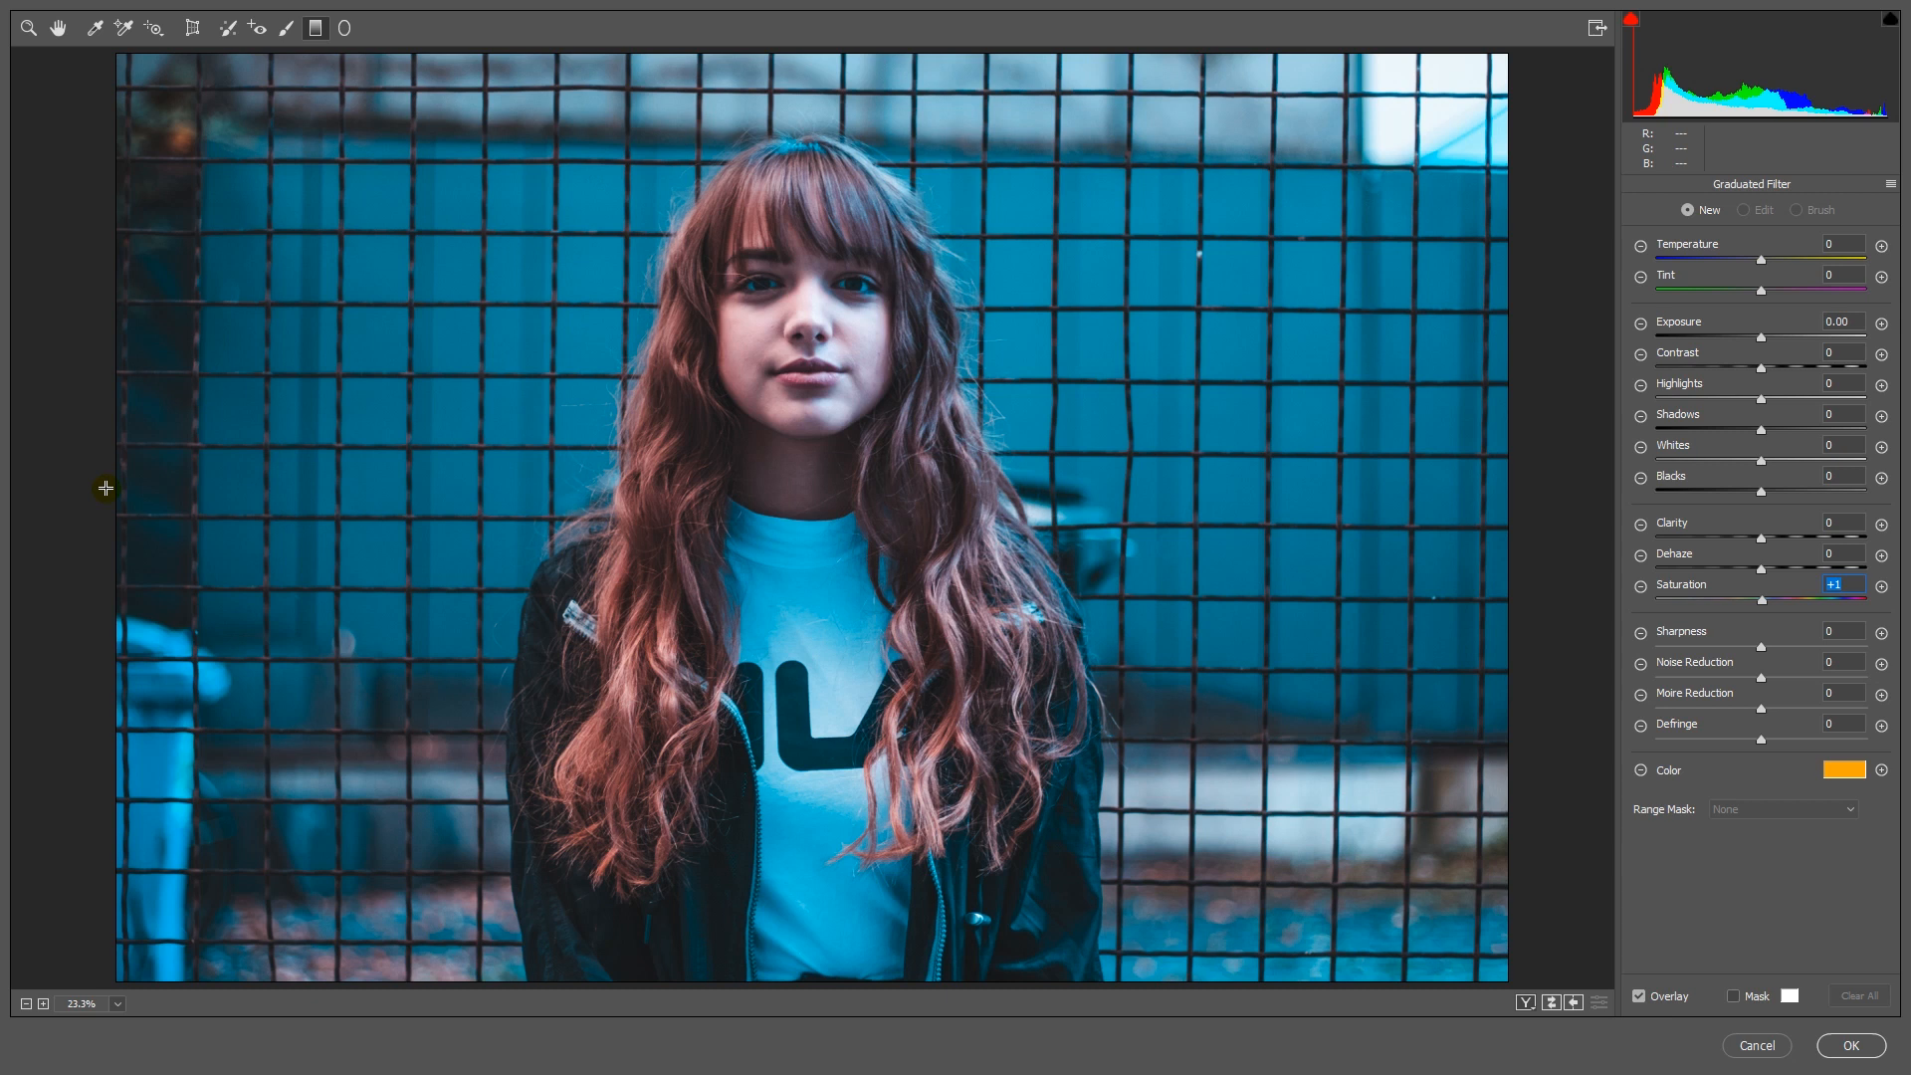
left_click_drag(119, 482, 810, 485)
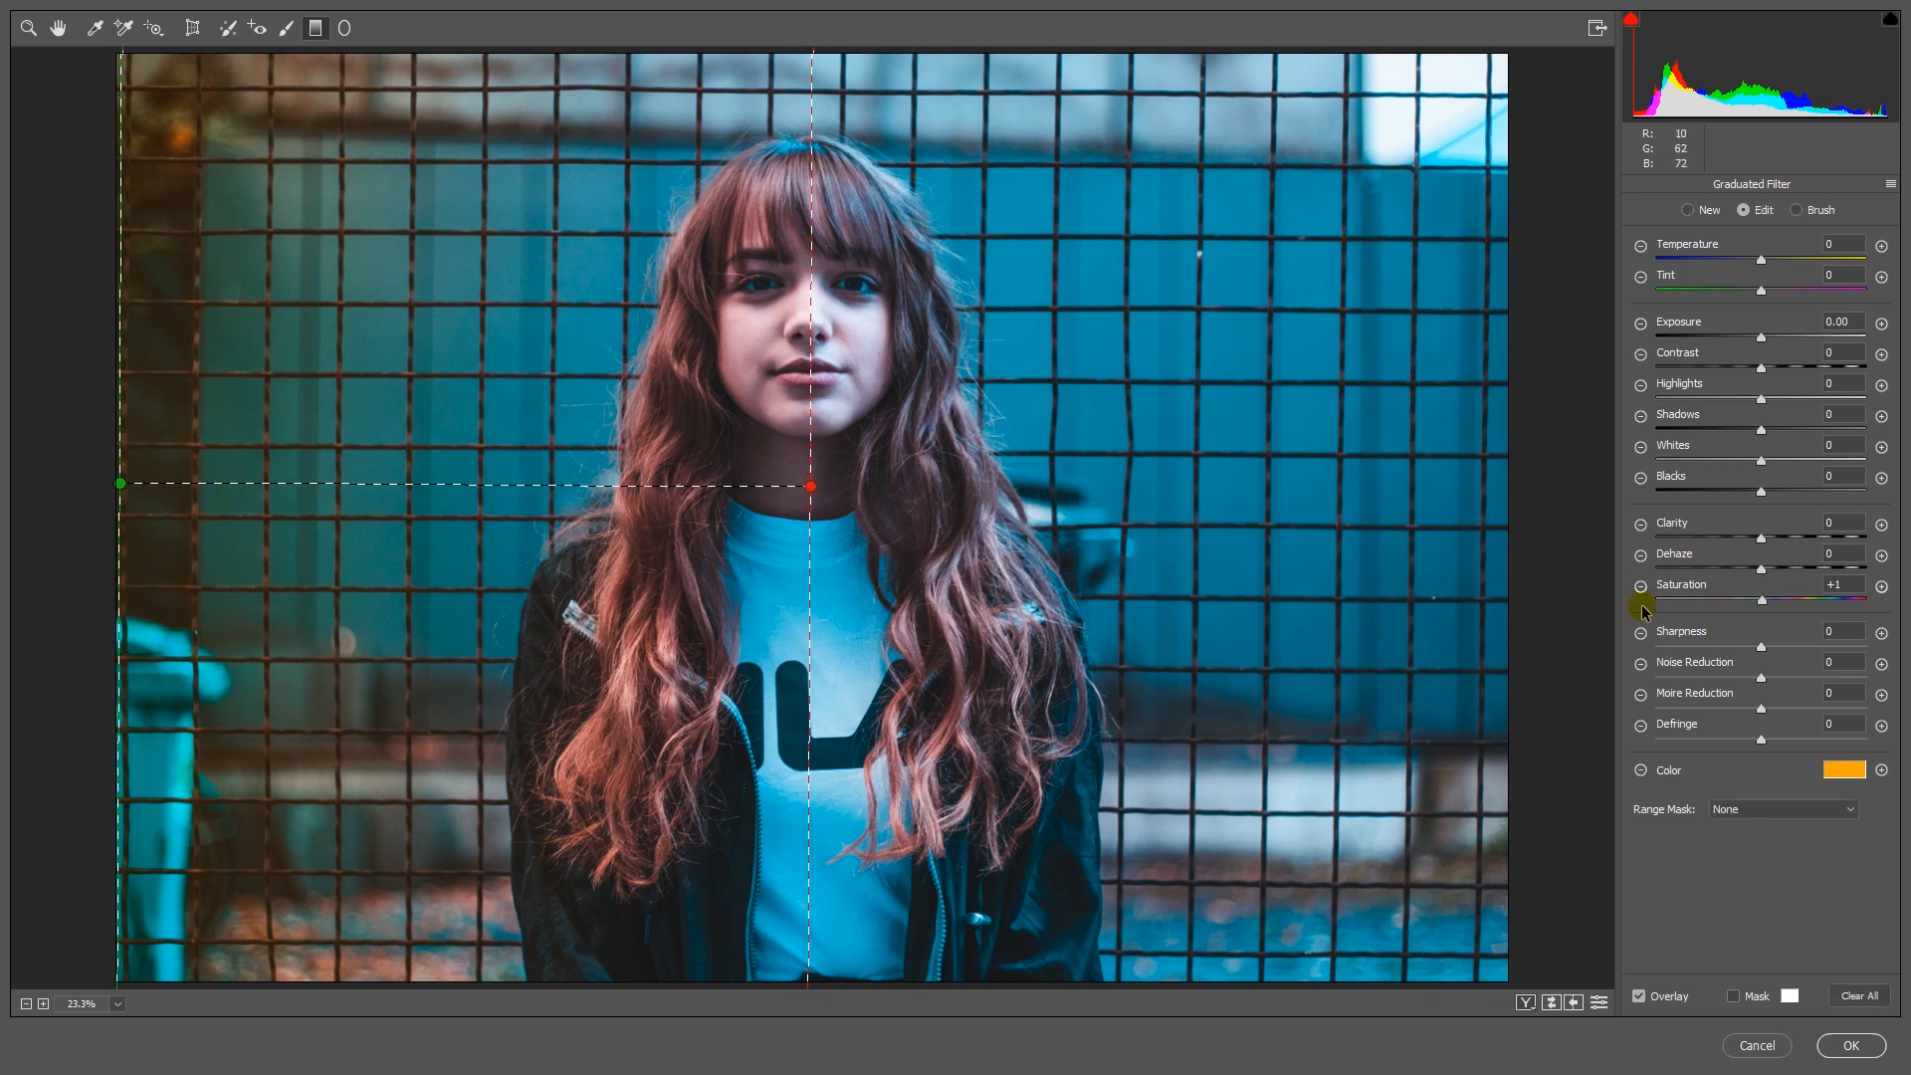
- Change the left graduated filter's tint to red and set its Saturation to -100
left_click(1841, 771)
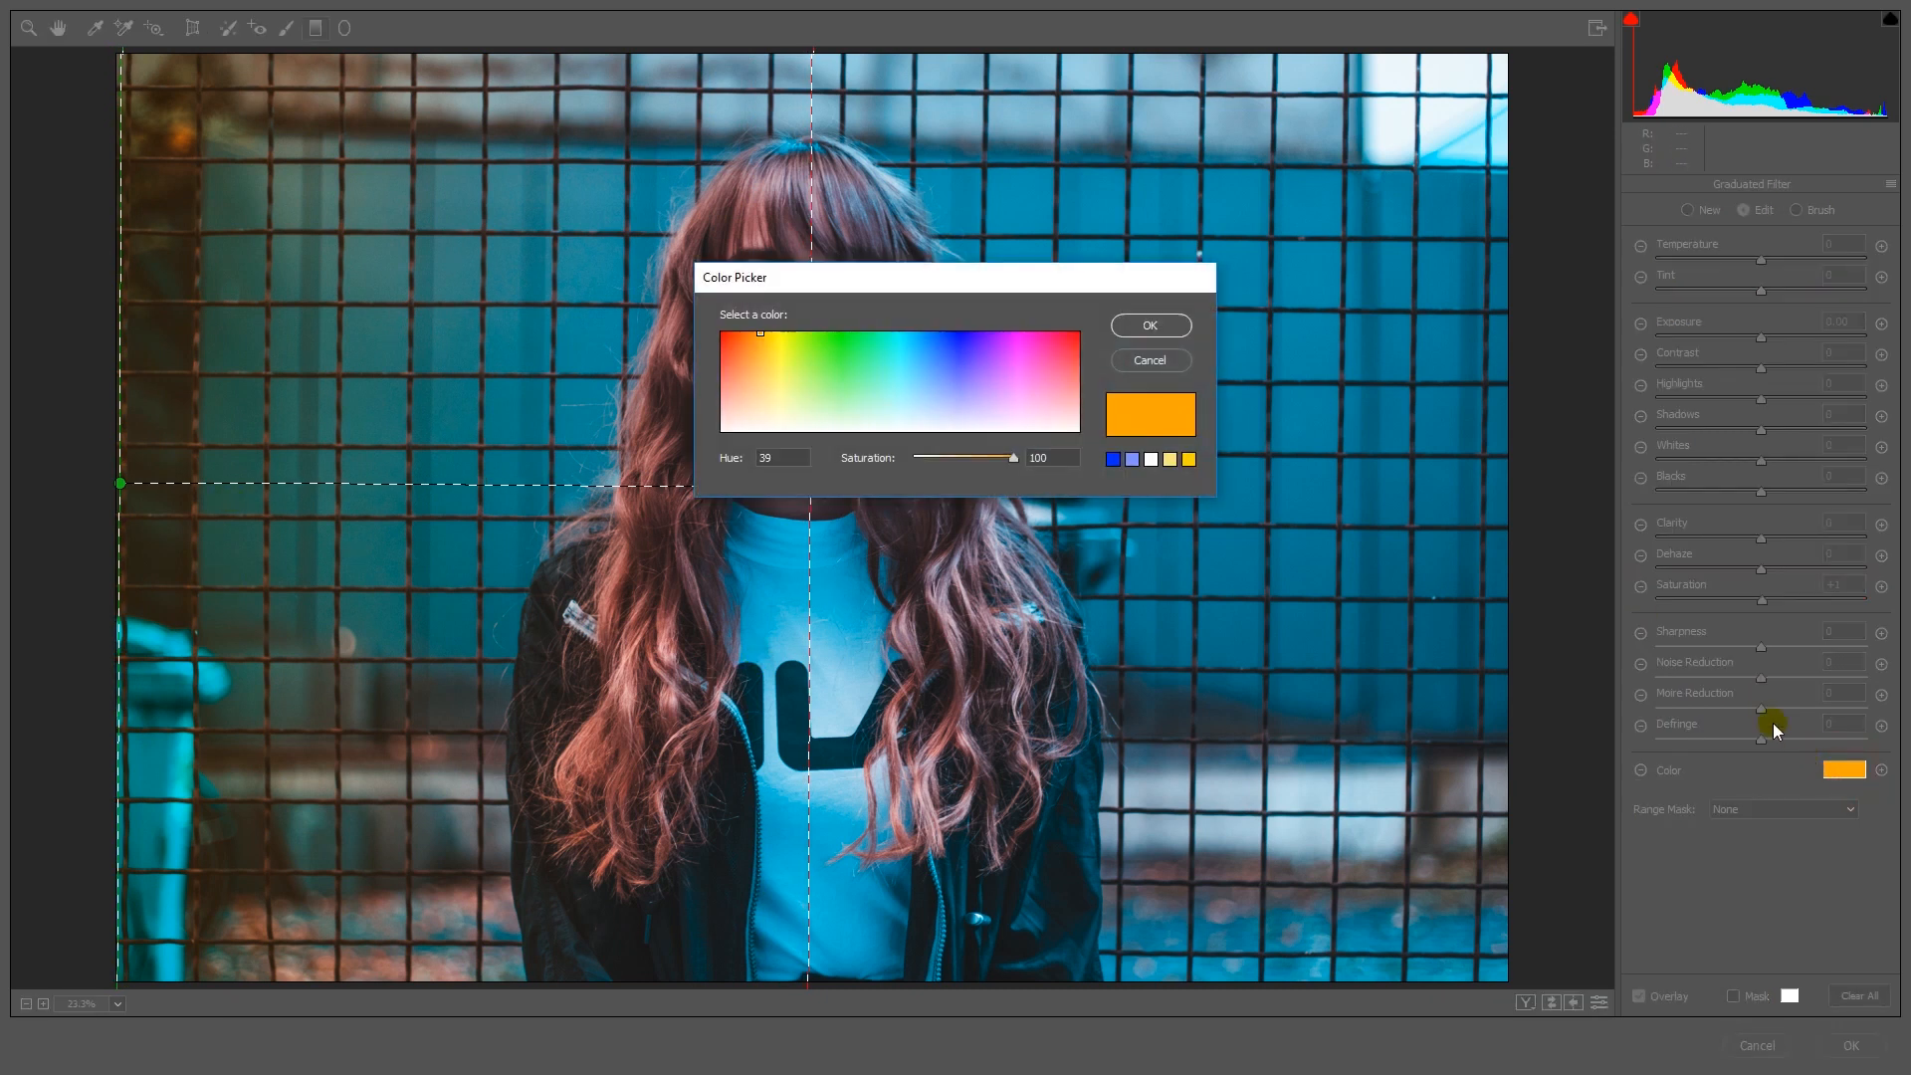
left_click_drag(739, 340, 1070, 332)
left_click(1151, 327)
left_click(1150, 326)
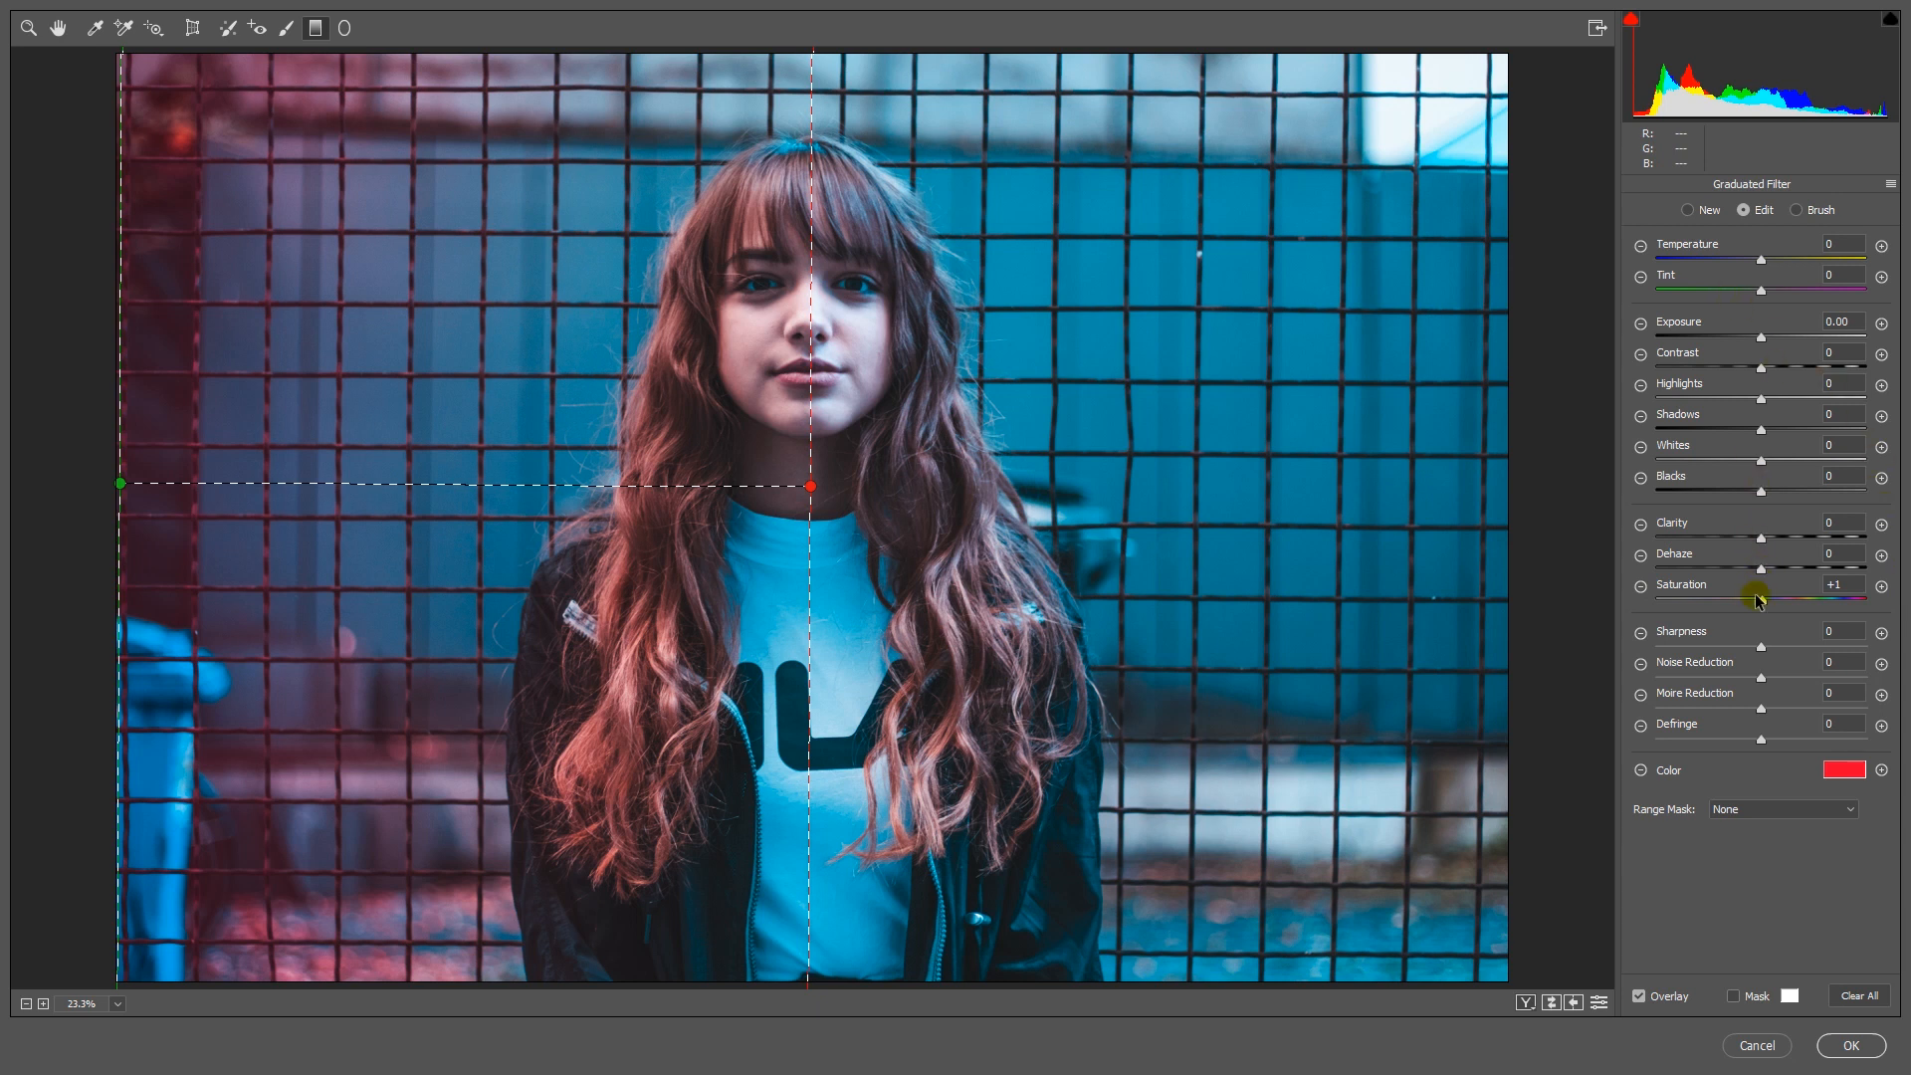
left_click_drag(1761, 617, 1461, 594)
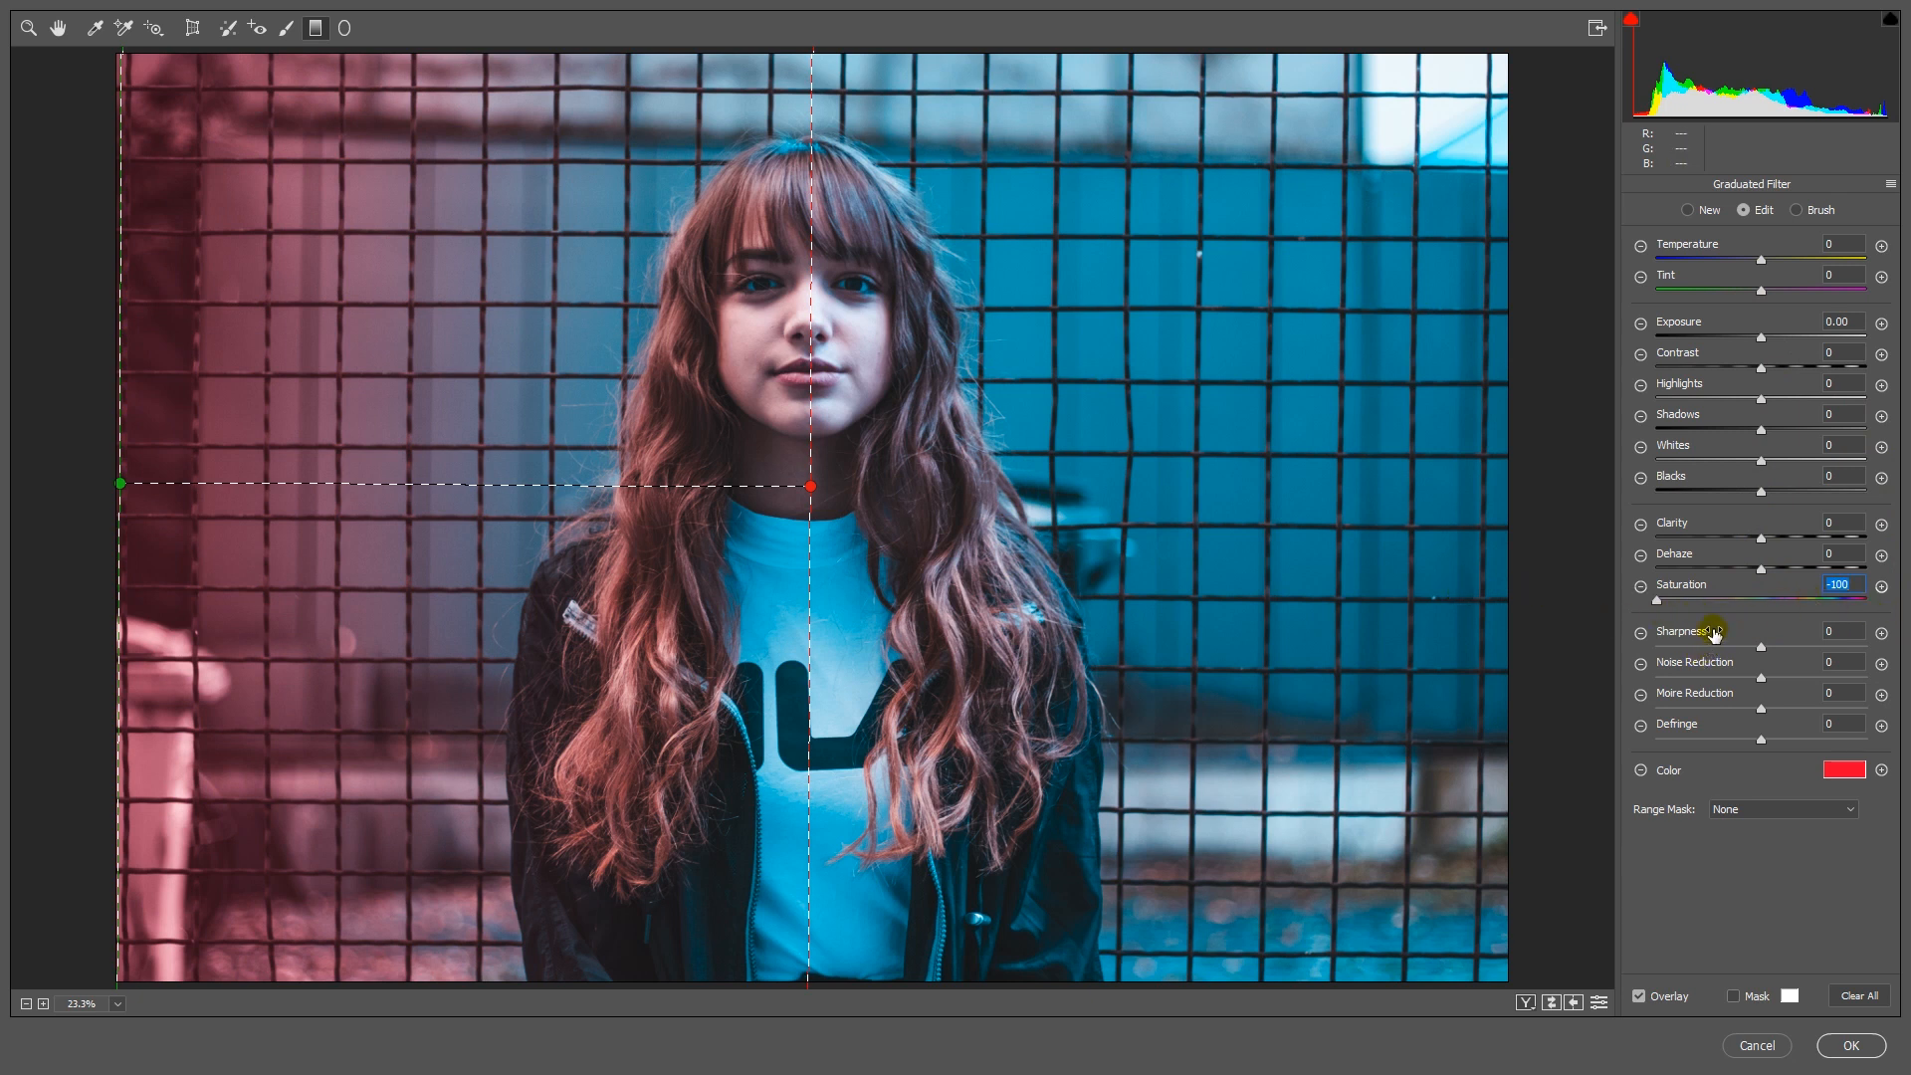
- Limit the red graduated filter with a Luminance range mask set to 24 / 100
left_click(1762, 810)
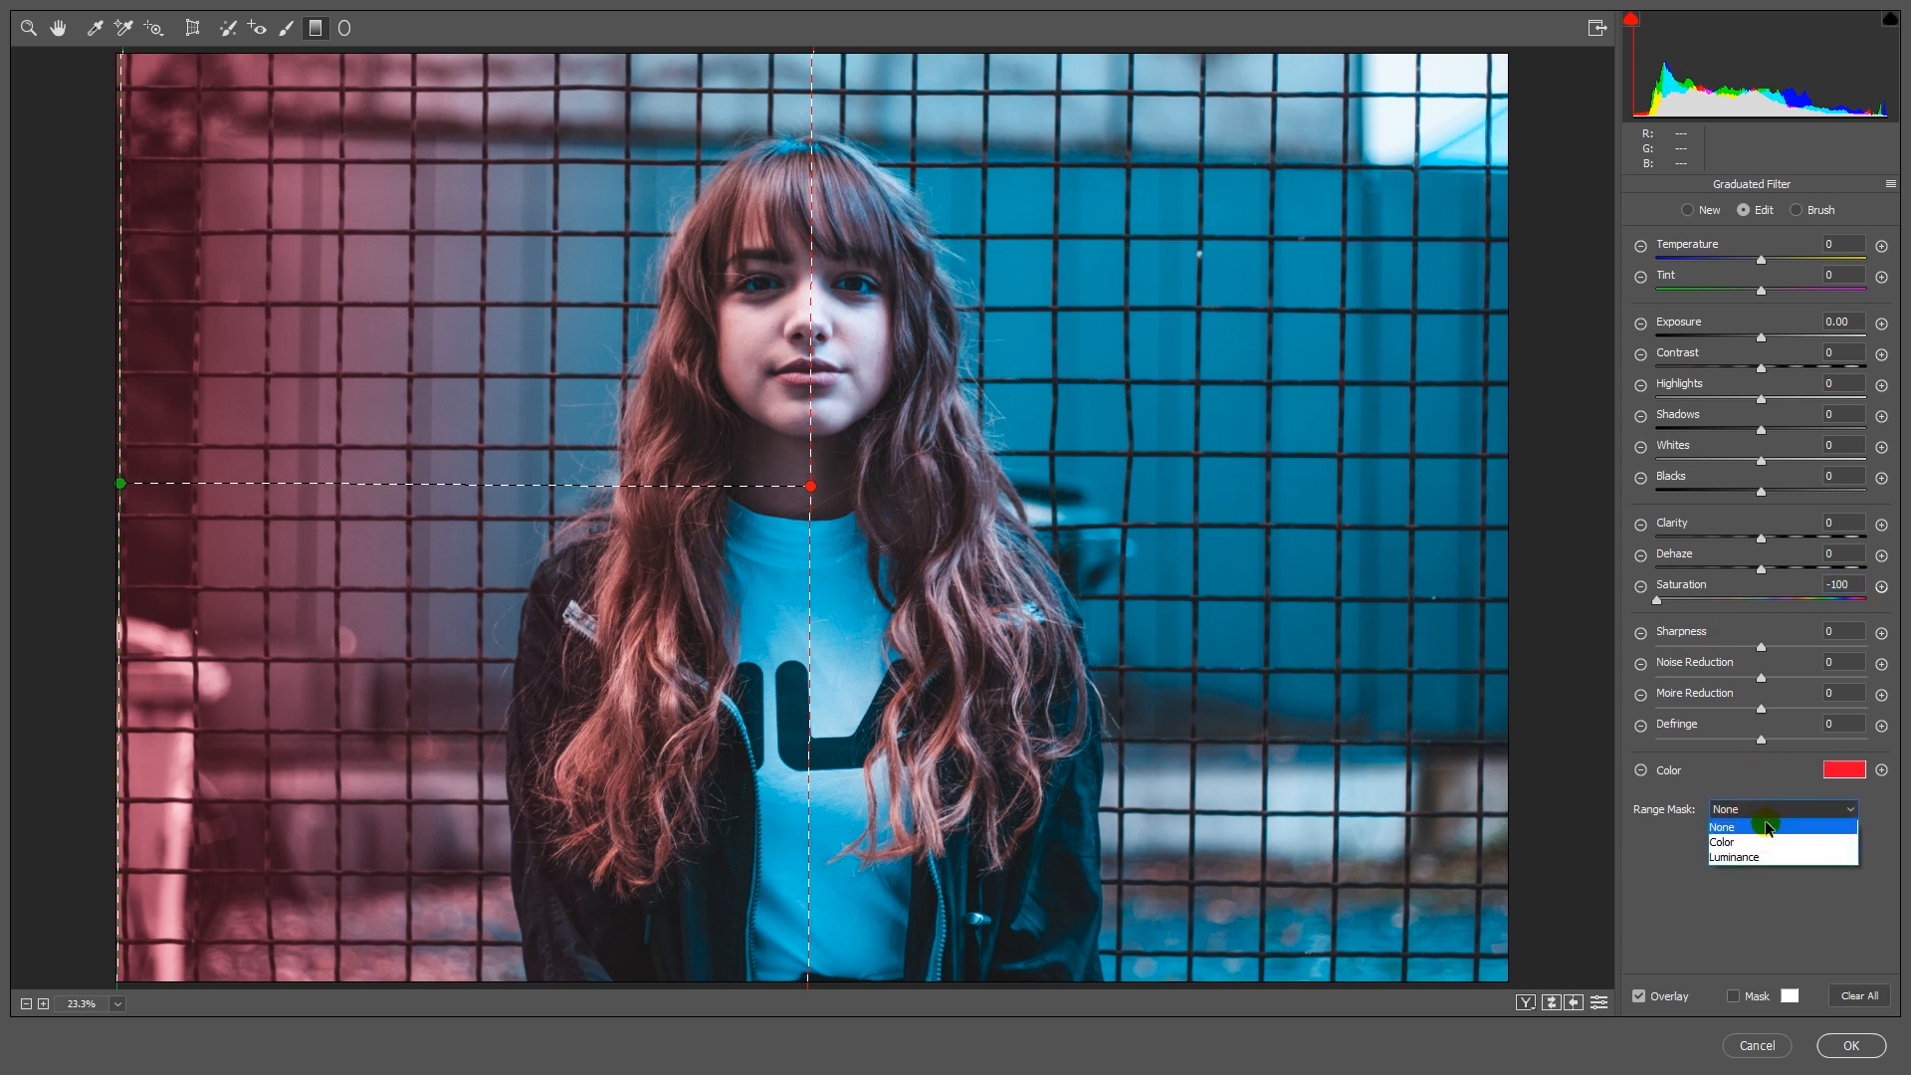
left_click(1767, 857)
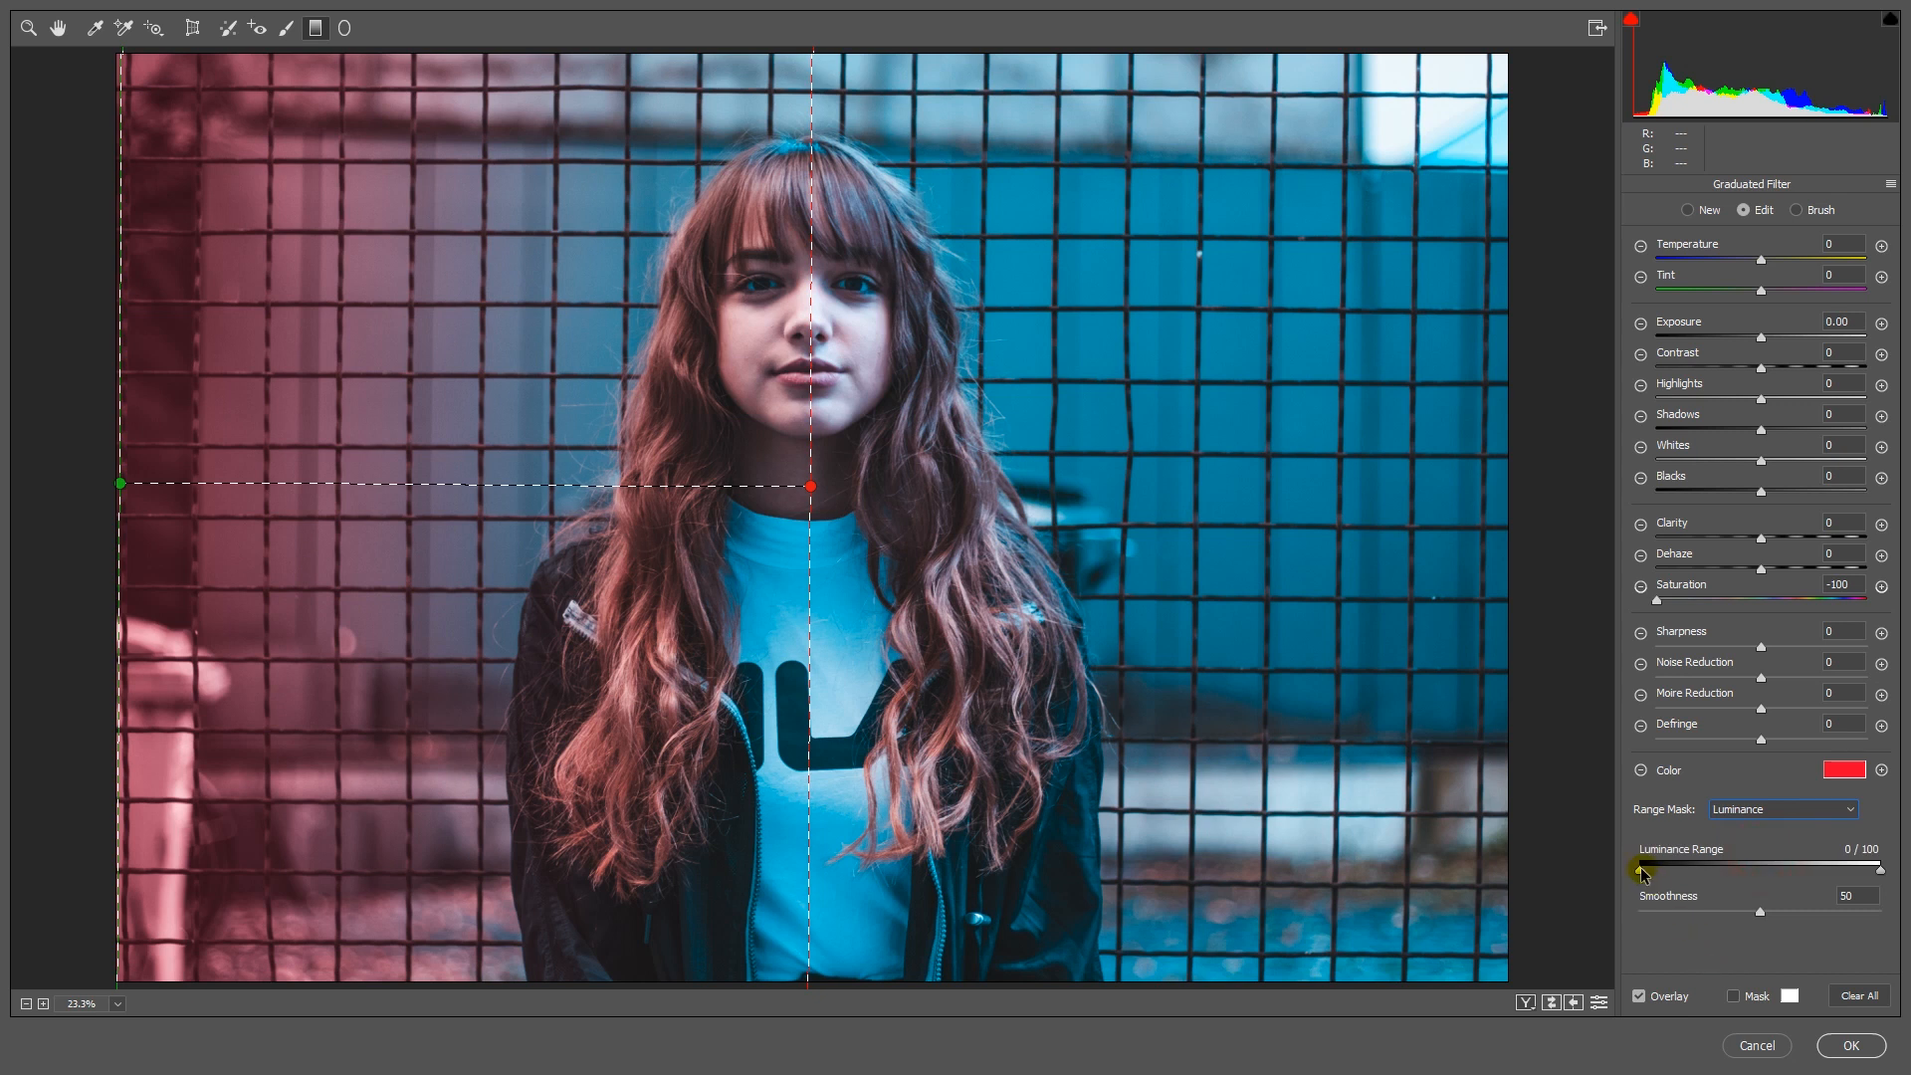
left_click_drag(1644, 873, 1694, 870)
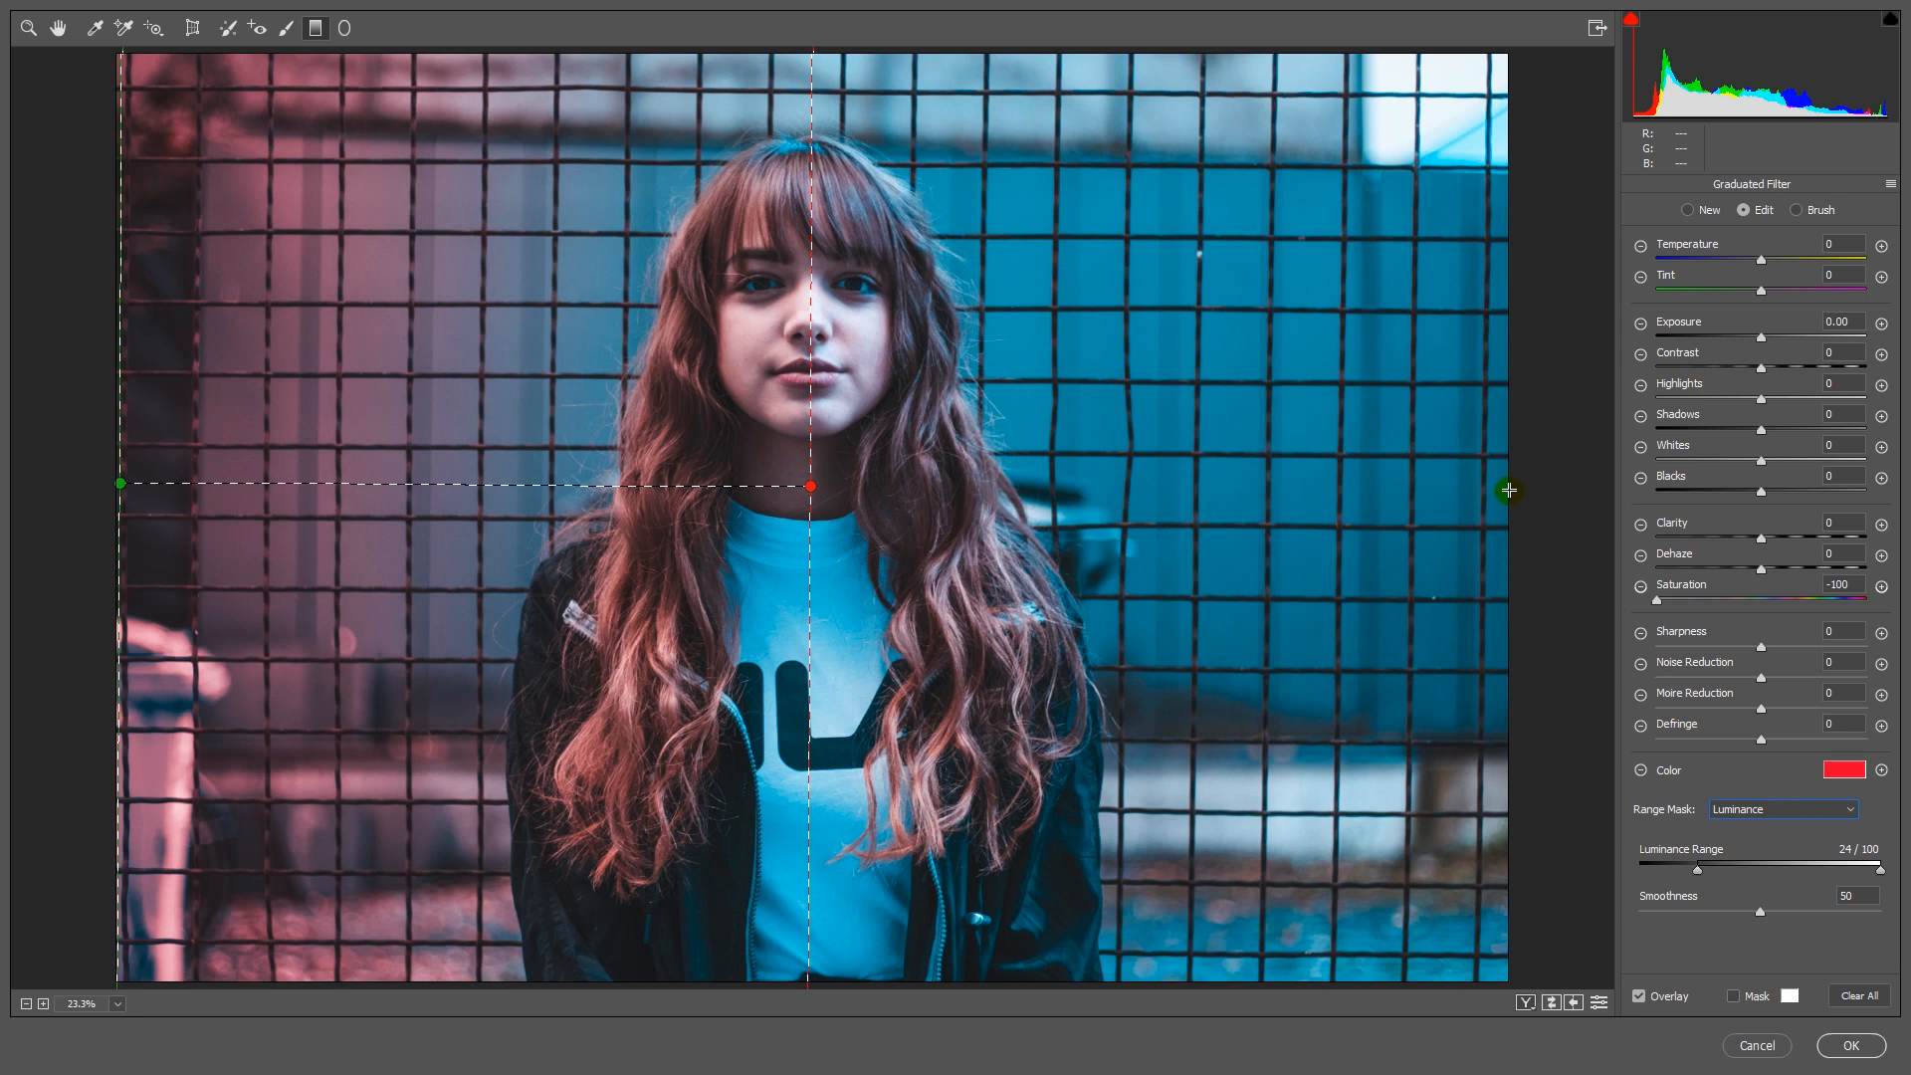
- Add a second graduated filter from the photo's right edge to its centre and tint it orange with hue 26 and saturation 100
left_click_drag(1509, 490, 807, 488)
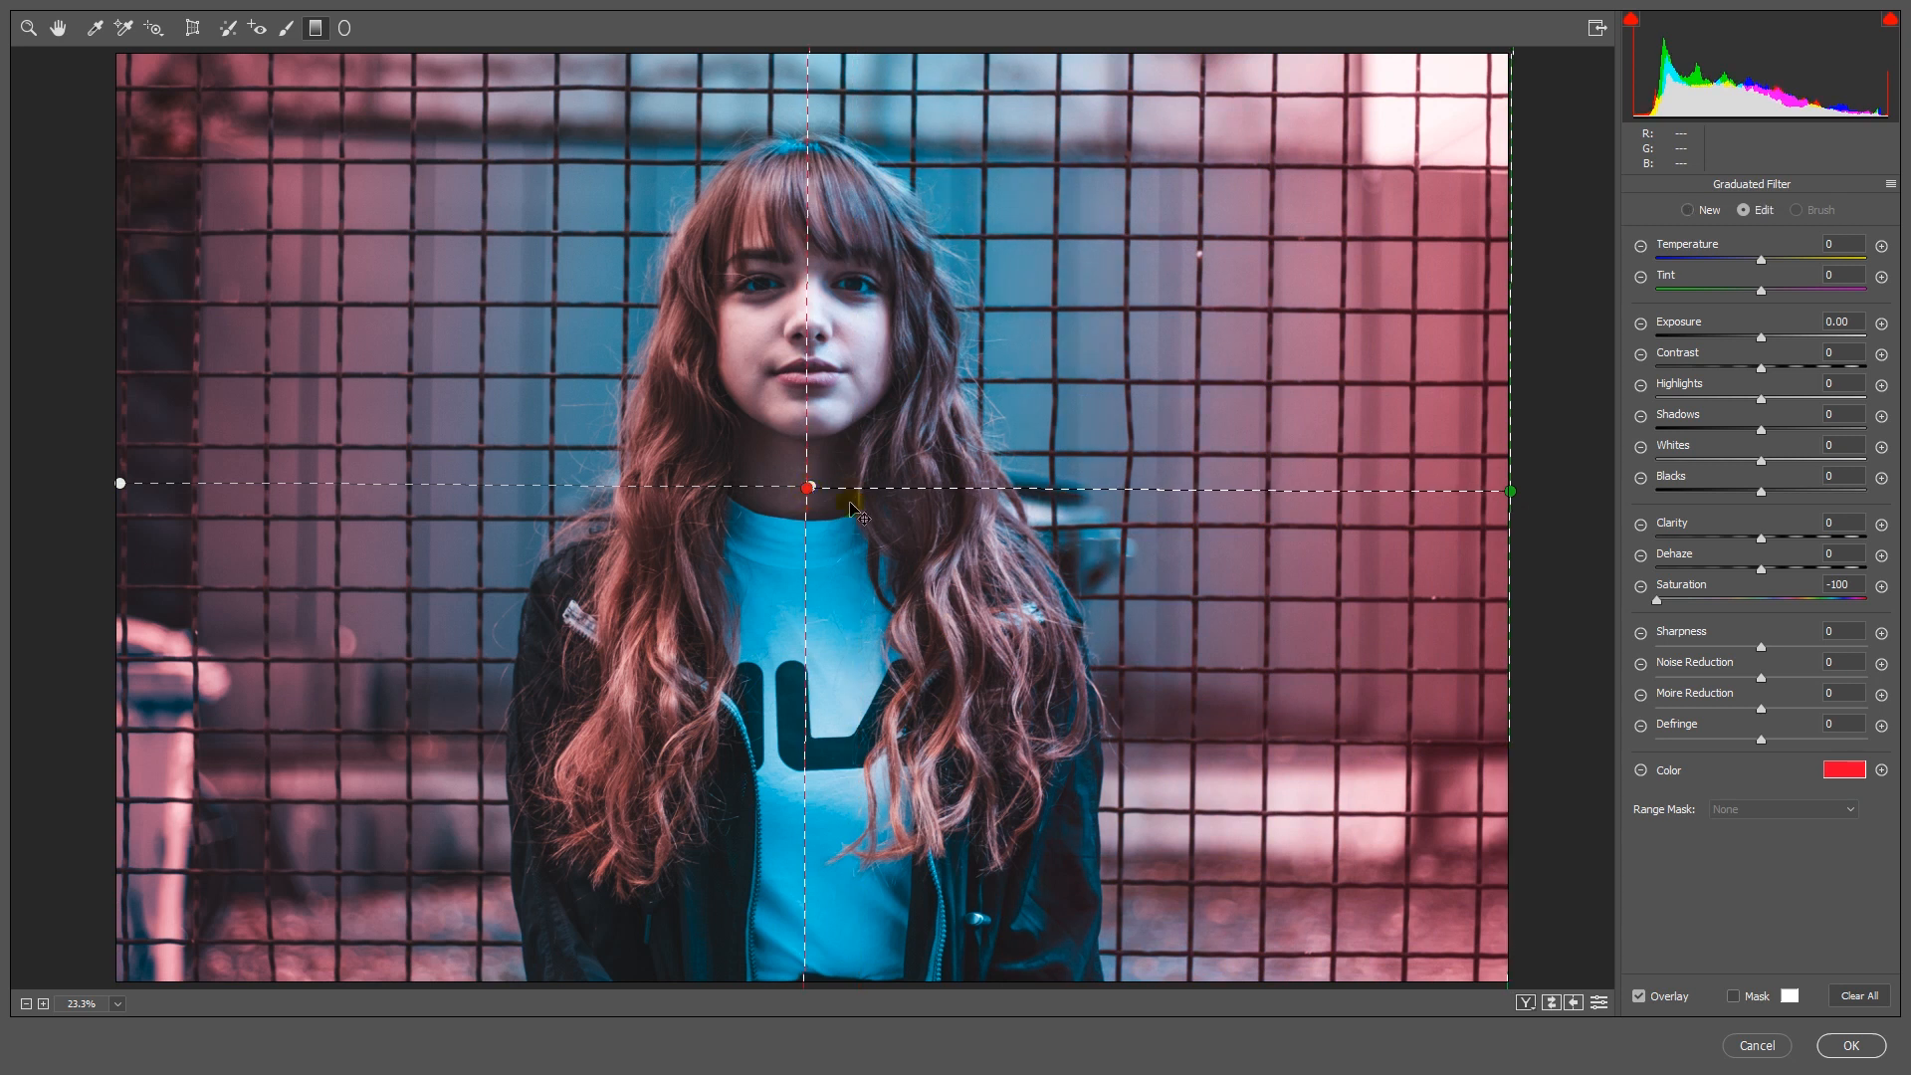
left_click(1840, 772)
left_click_drag(909, 367, 1469, 283)
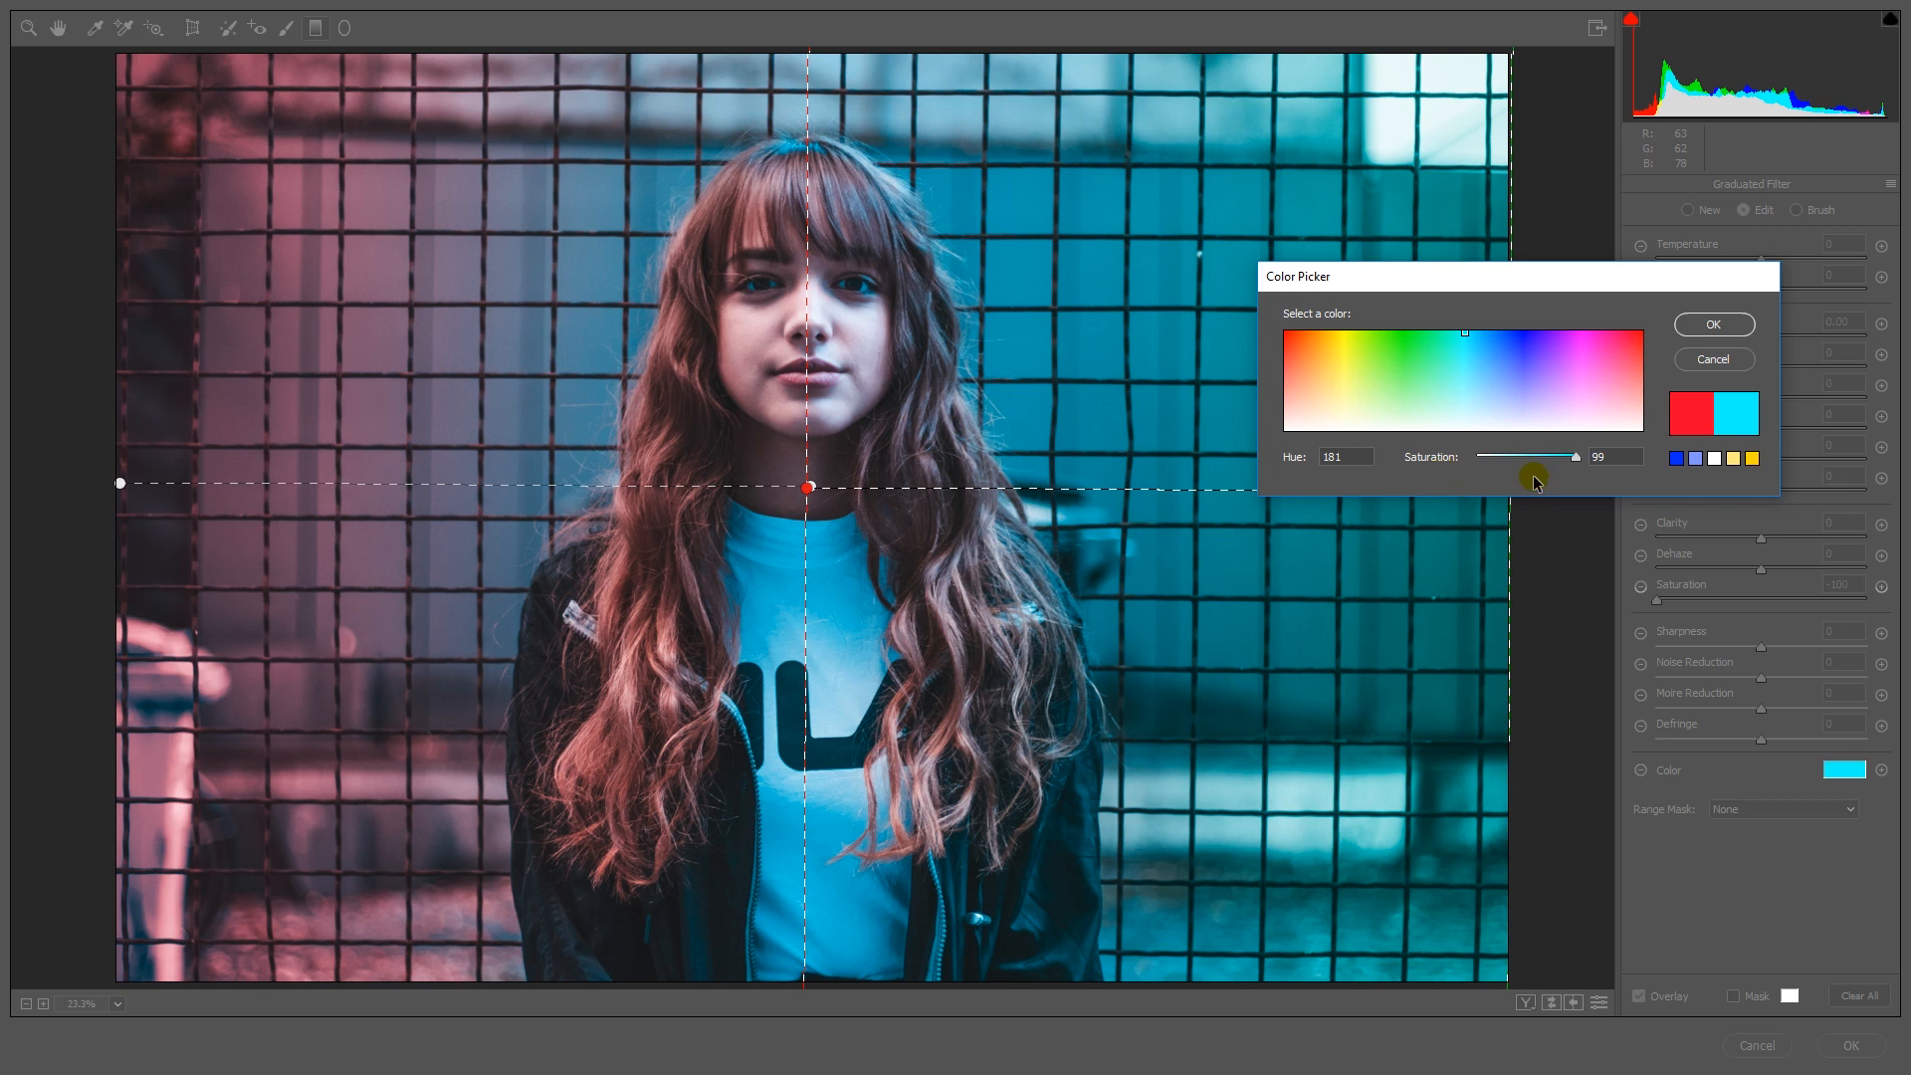
left_click_drag(1467, 334, 1483, 326)
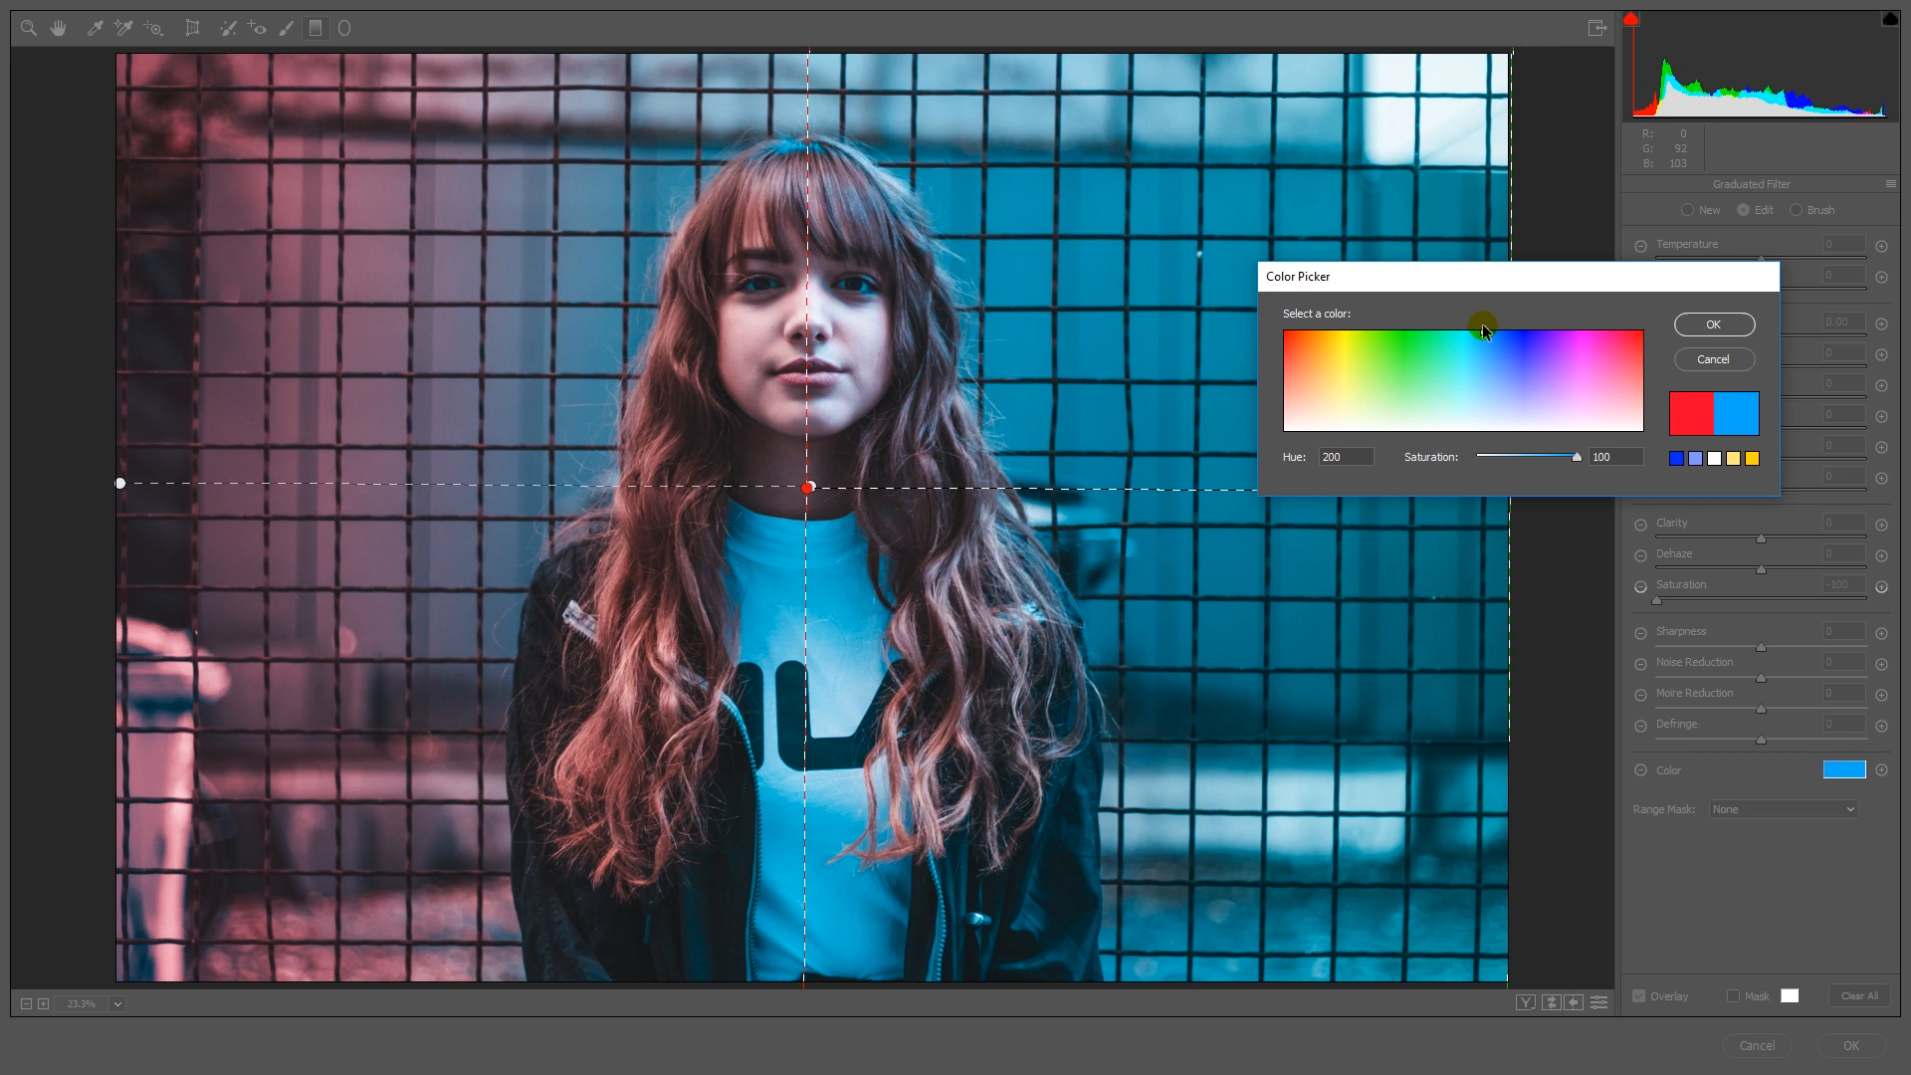
left_click_drag(1398, 334, 1338, 330)
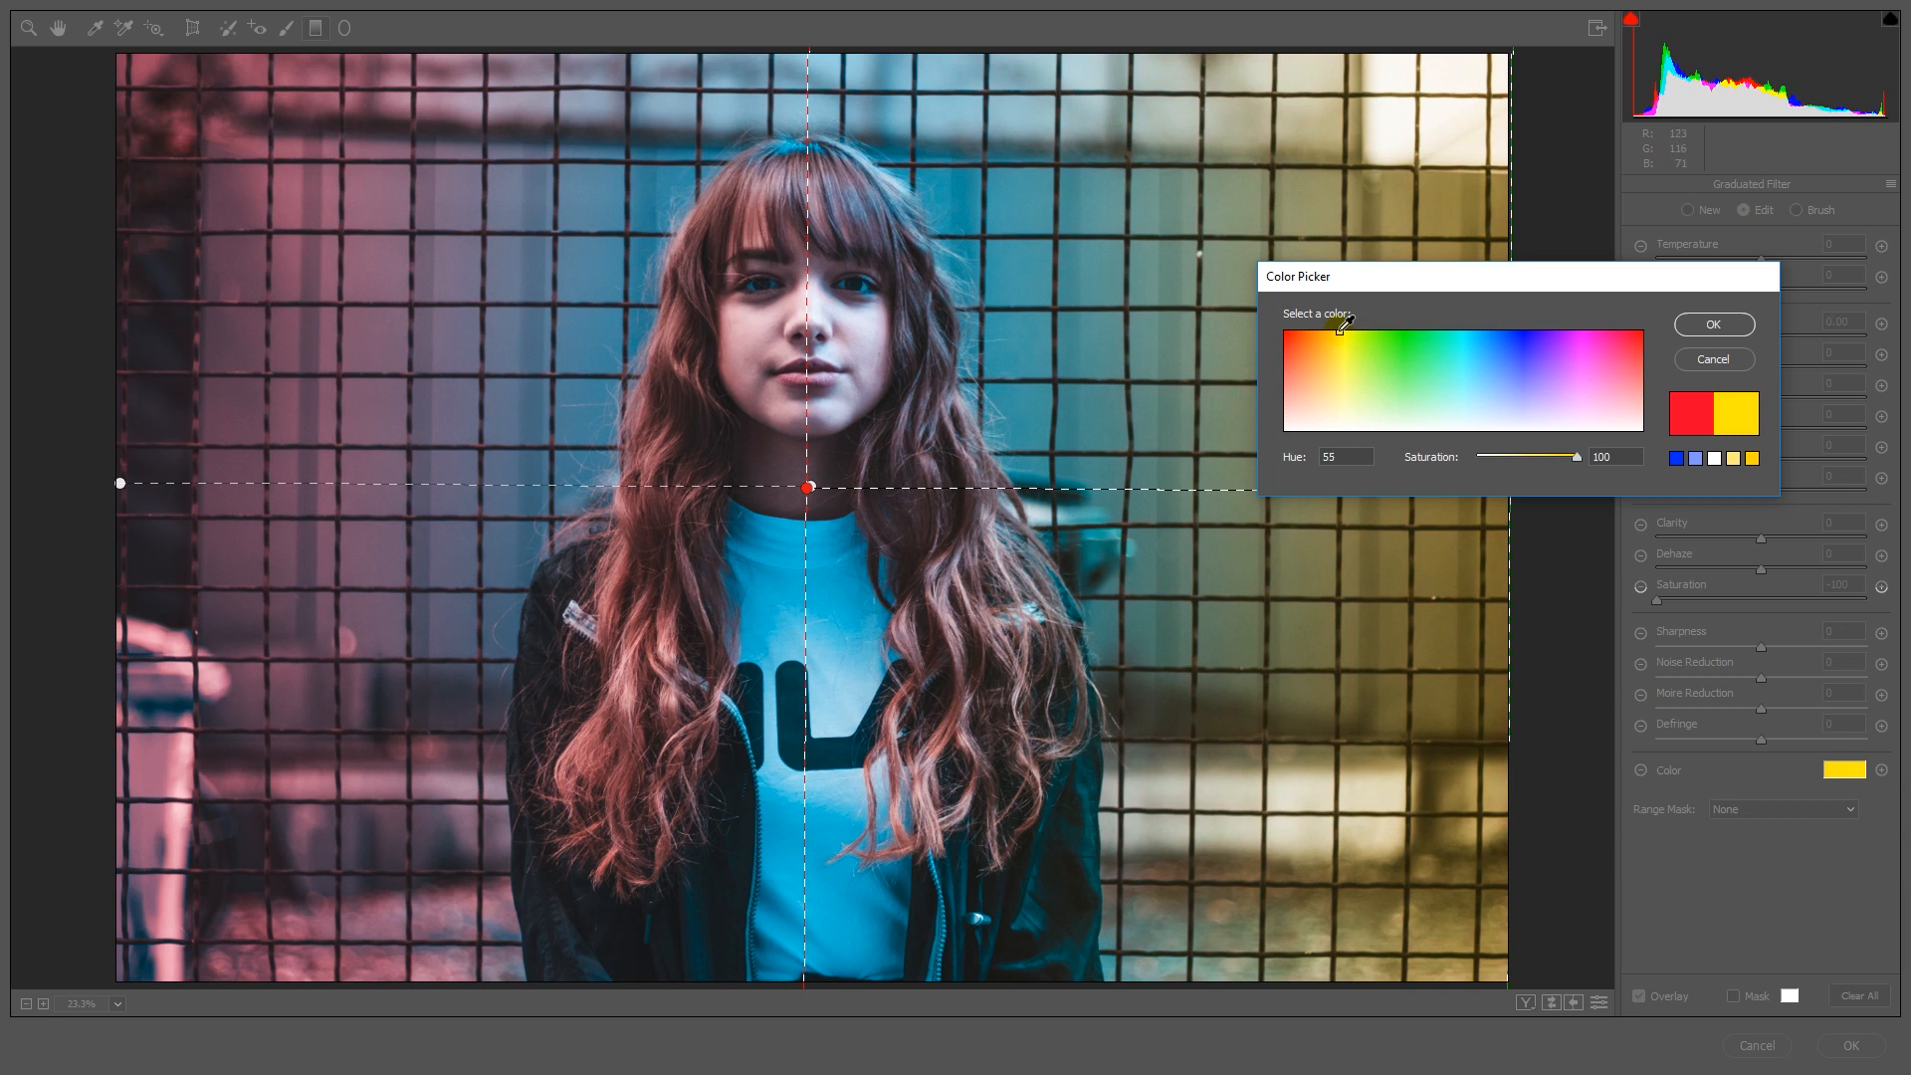
left_click_drag(1339, 330, 1309, 332)
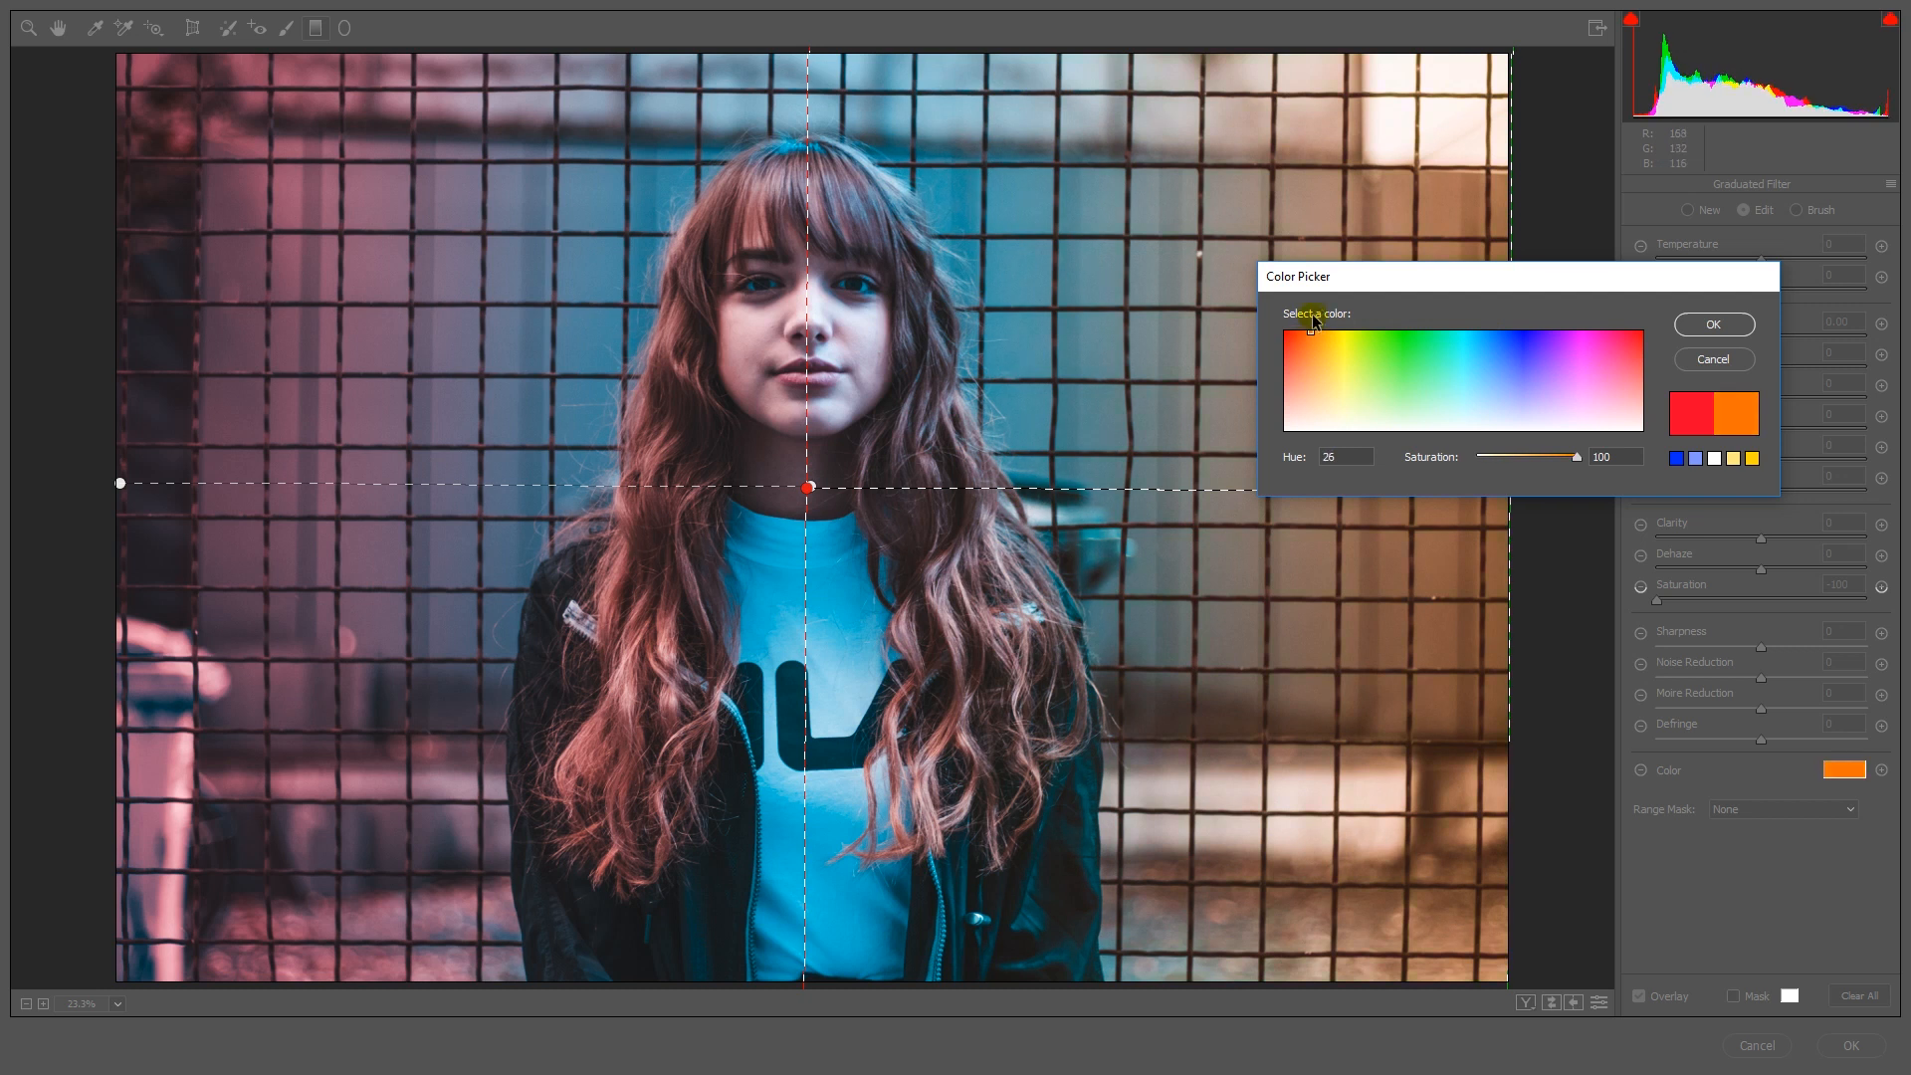
left_click_drag(1390, 273, 1495, 181)
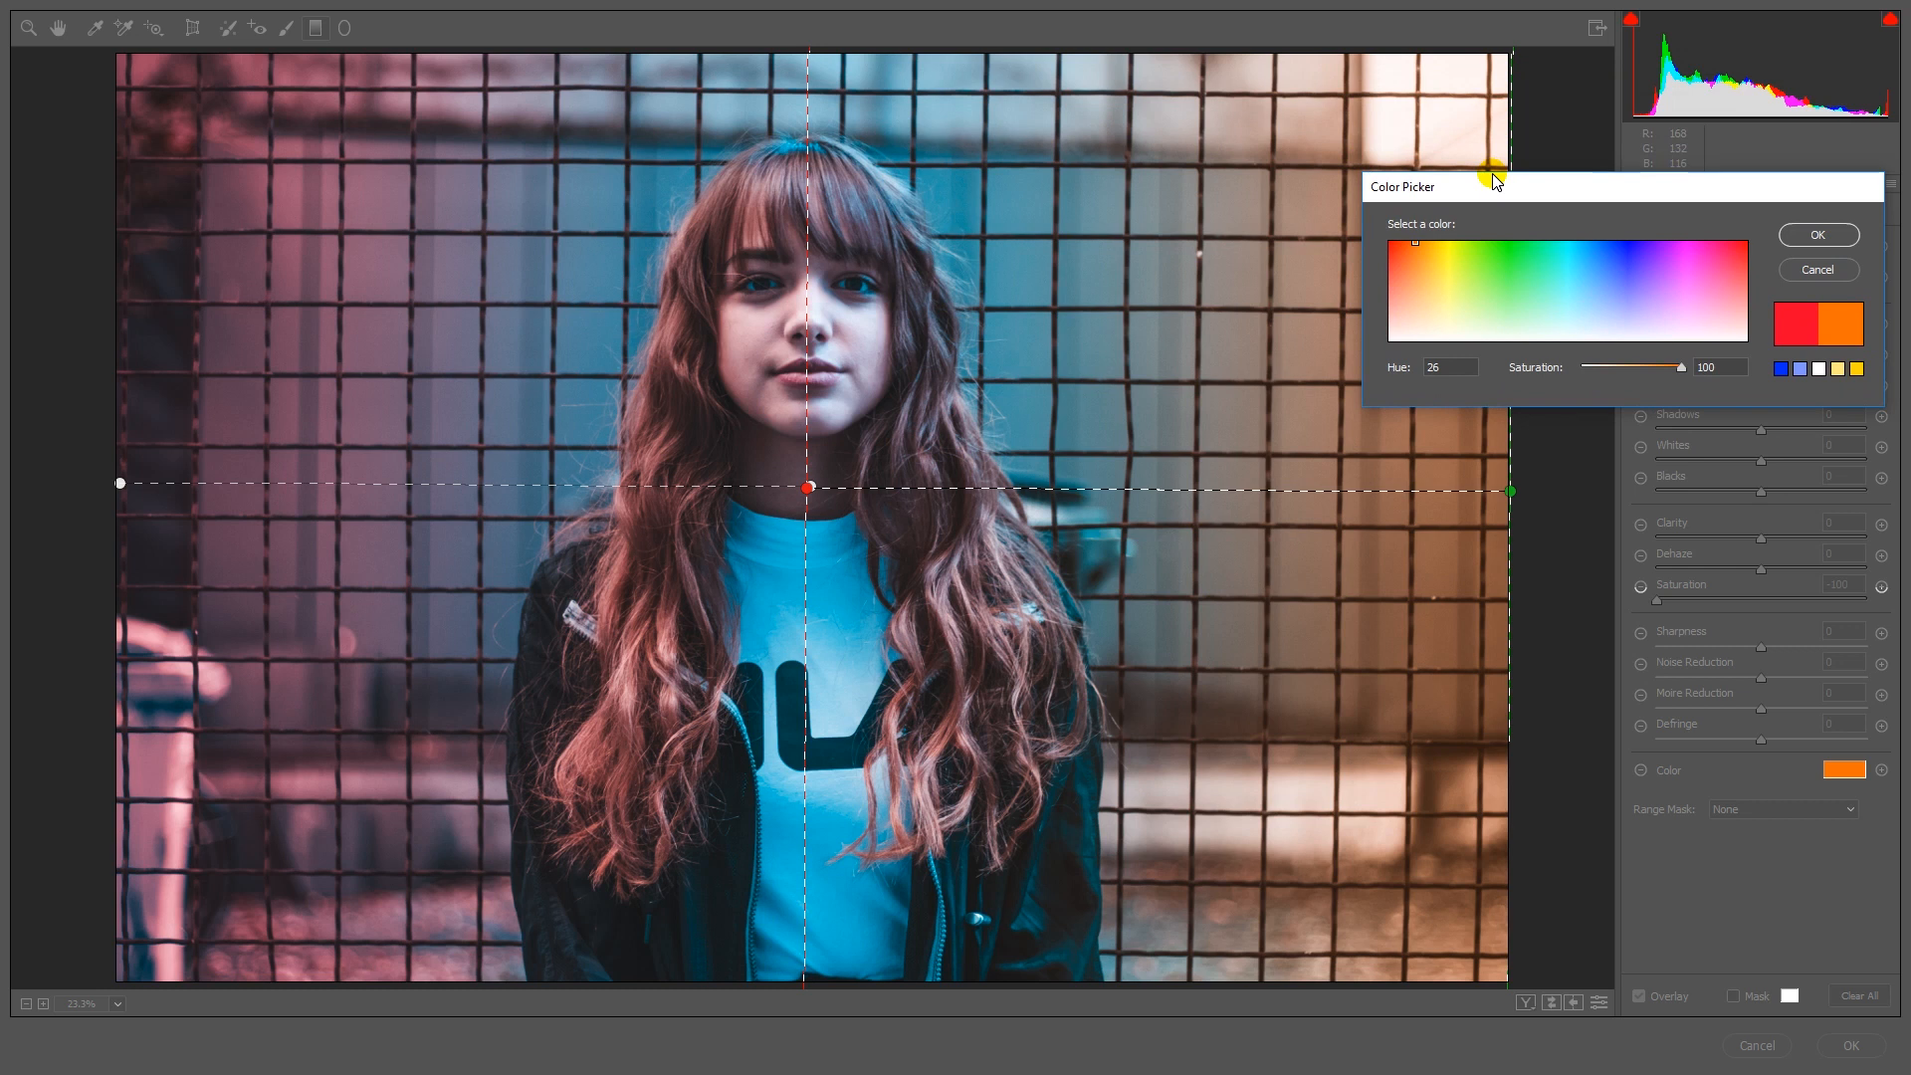
- Compare yellow and cyan tints for the second graduated filter, and set its colour to orange with hue 40 and saturation 100
left_click(1448, 246)
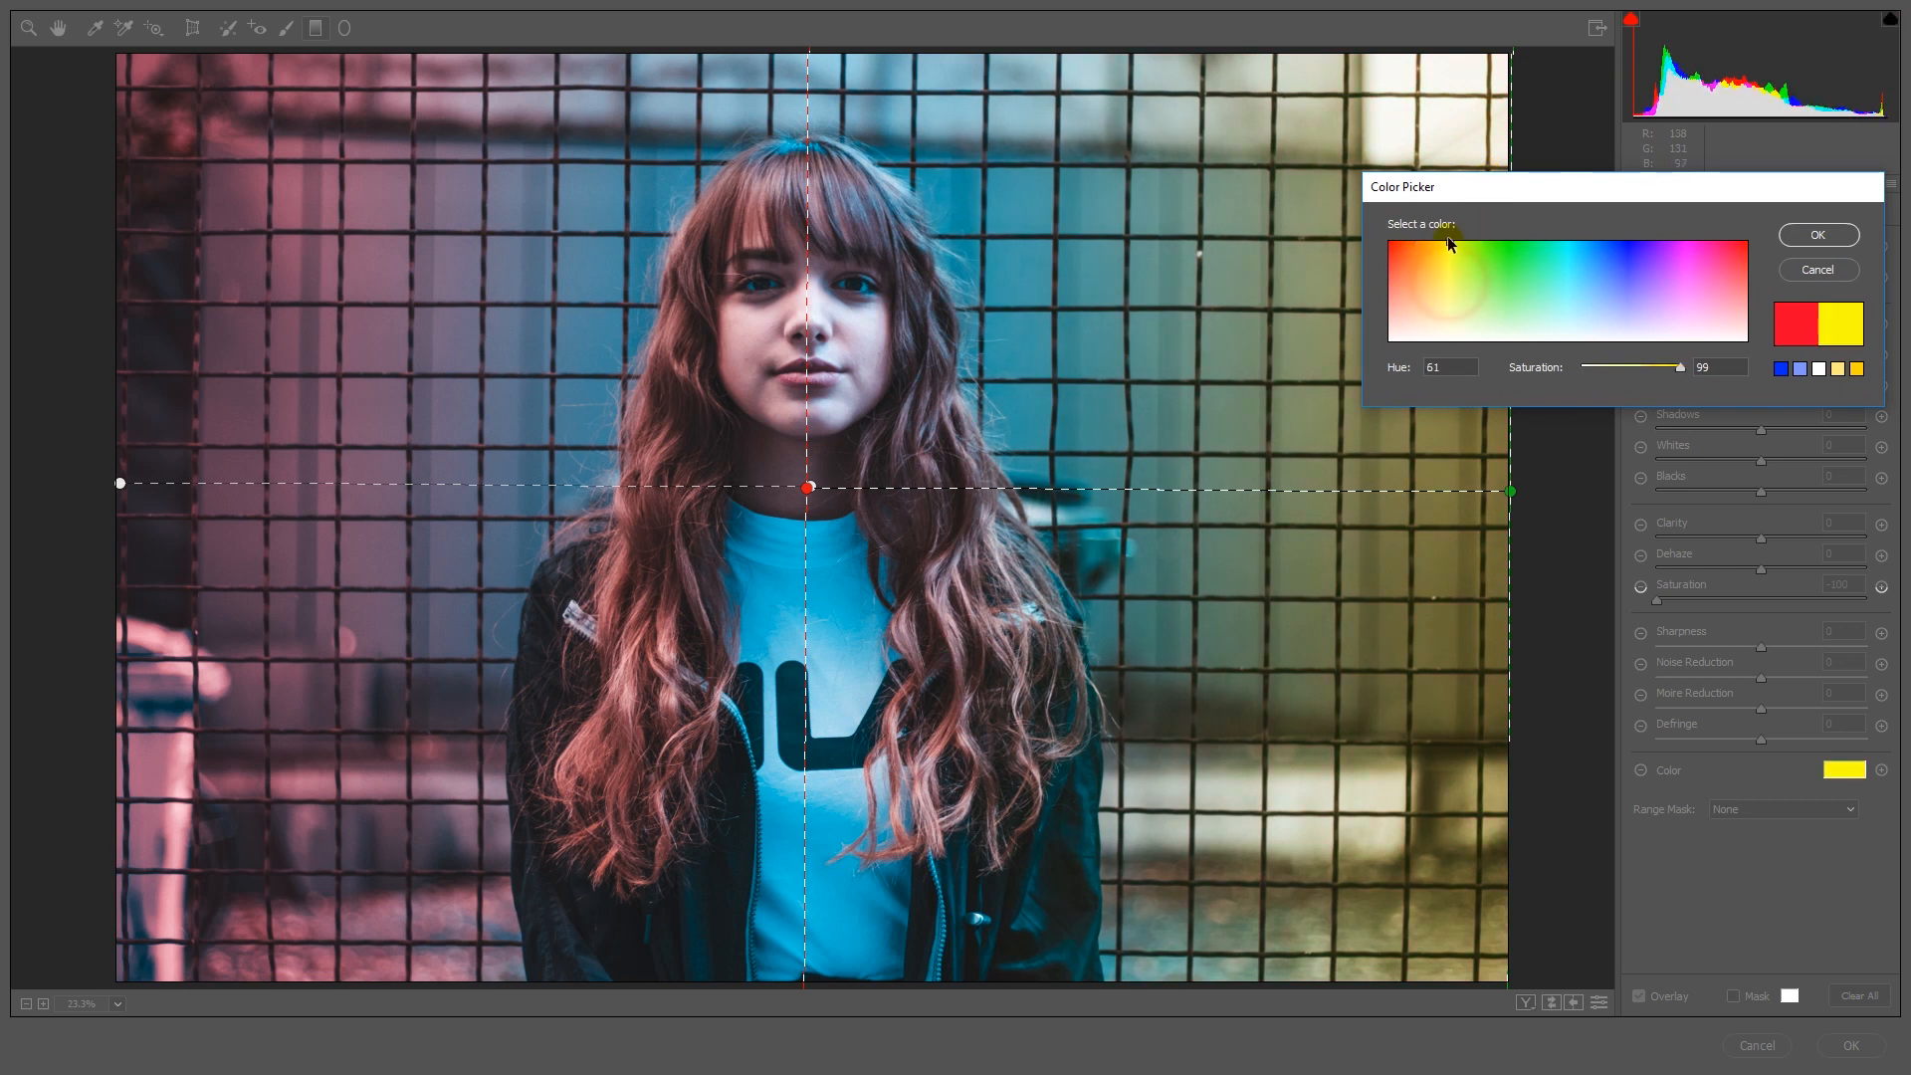
left_click(1526, 261)
left_click_drag(1574, 240, 1576, 239)
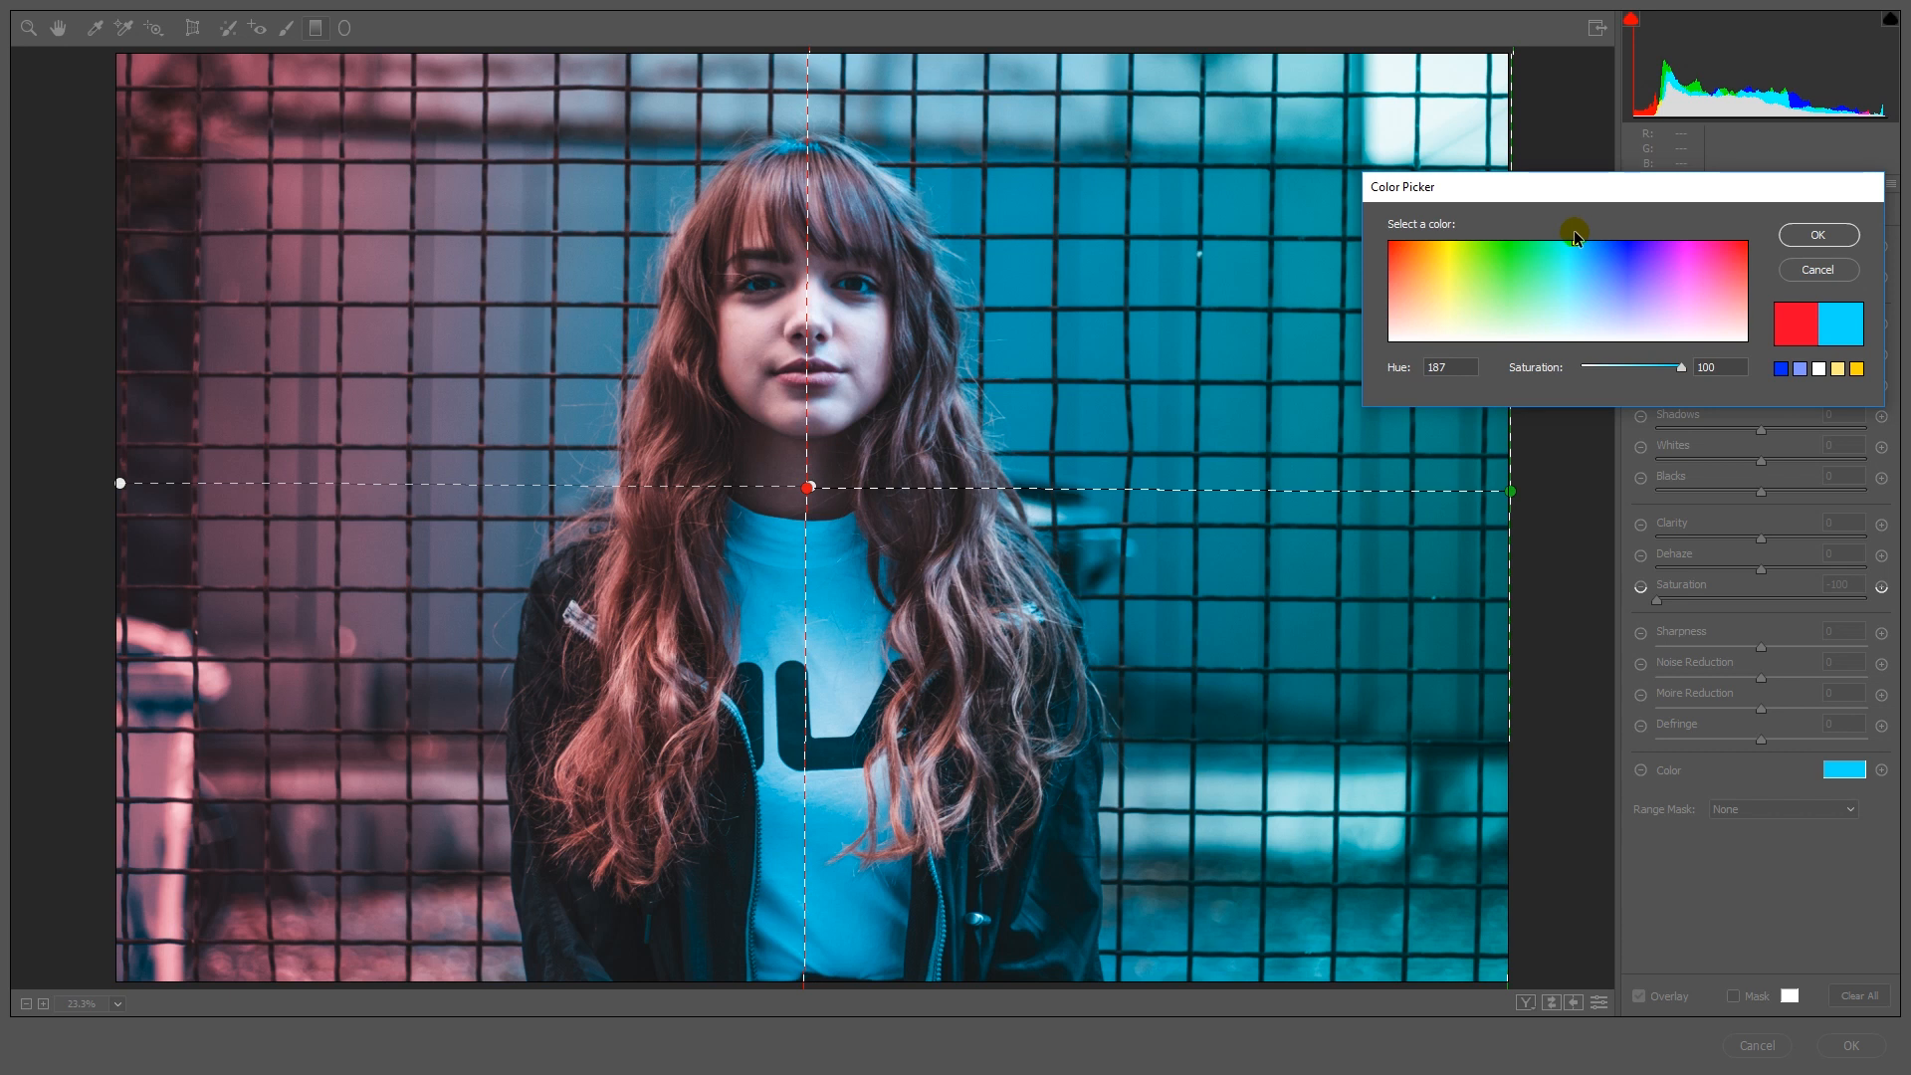
left_click(1449, 243)
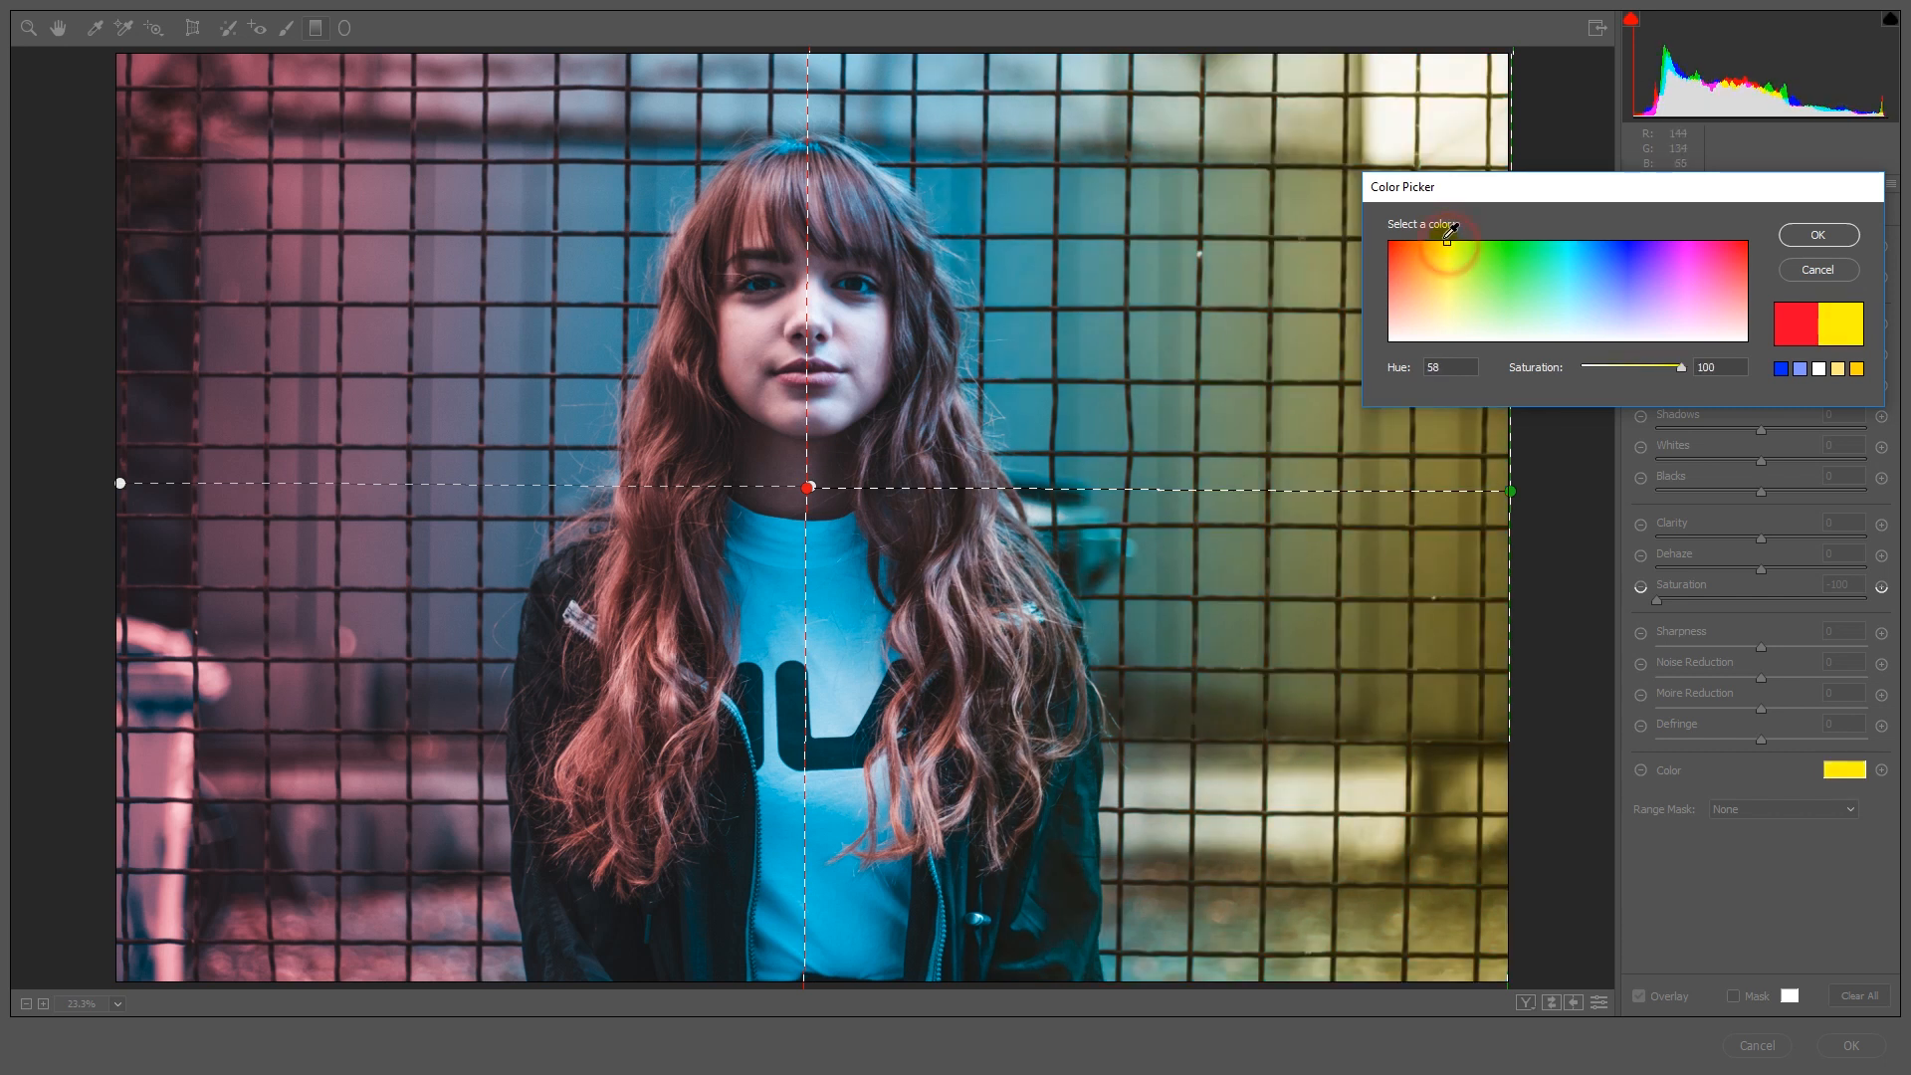
left_click(1436, 243)
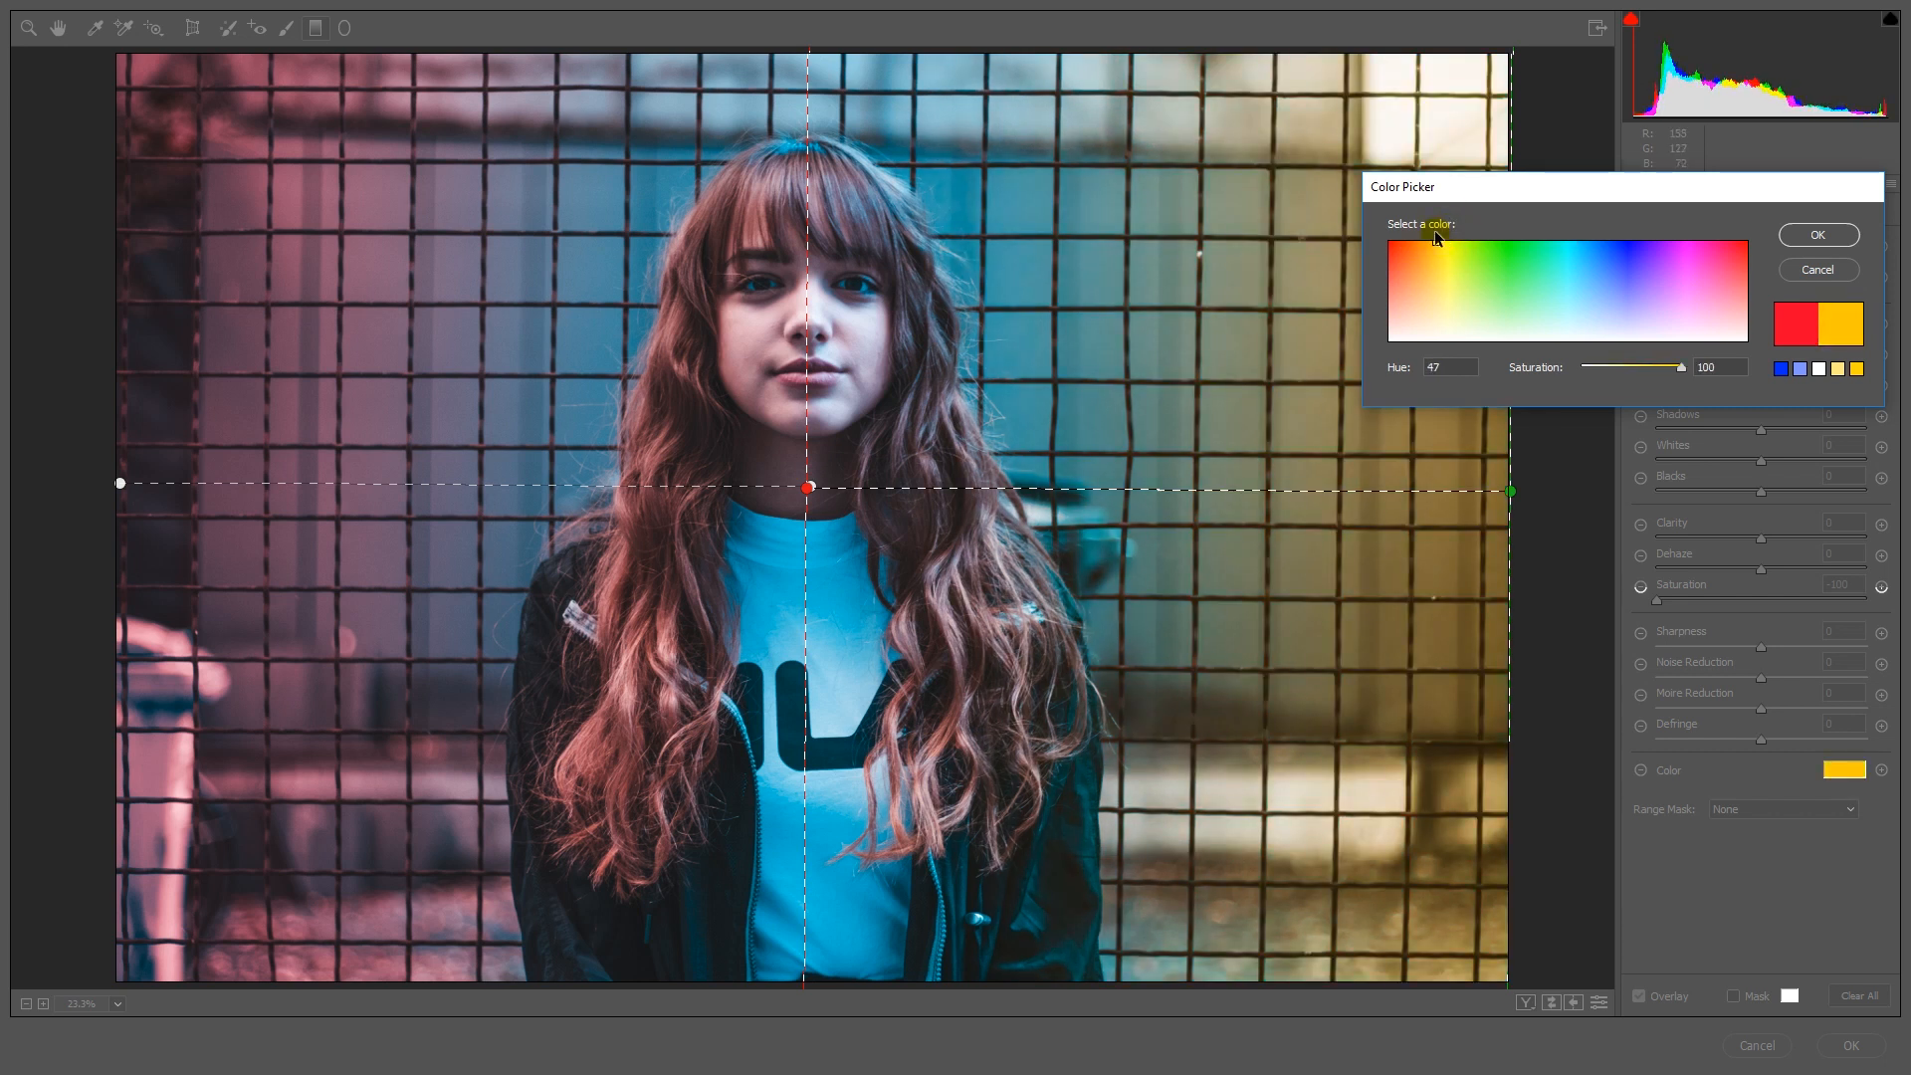
left_click(1421, 242)
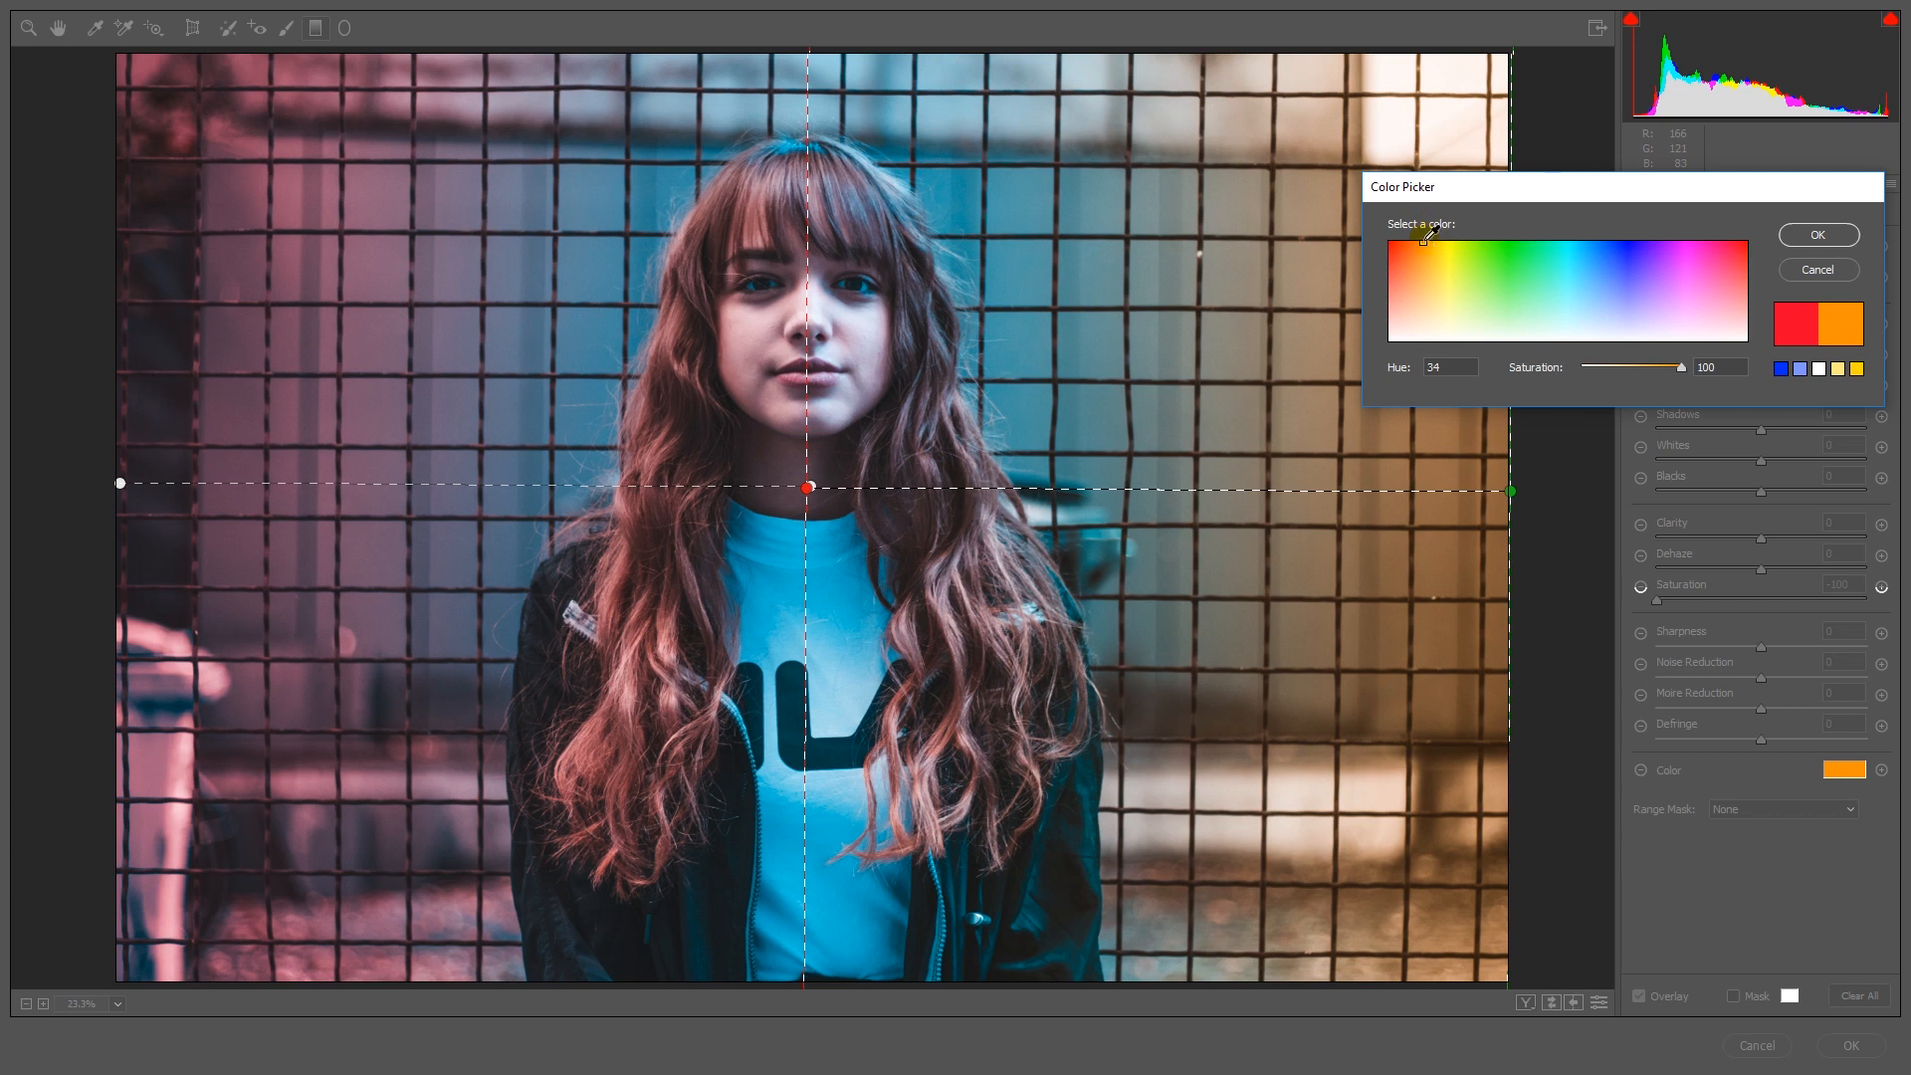
left_click(1425, 242)
left_click(1429, 241)
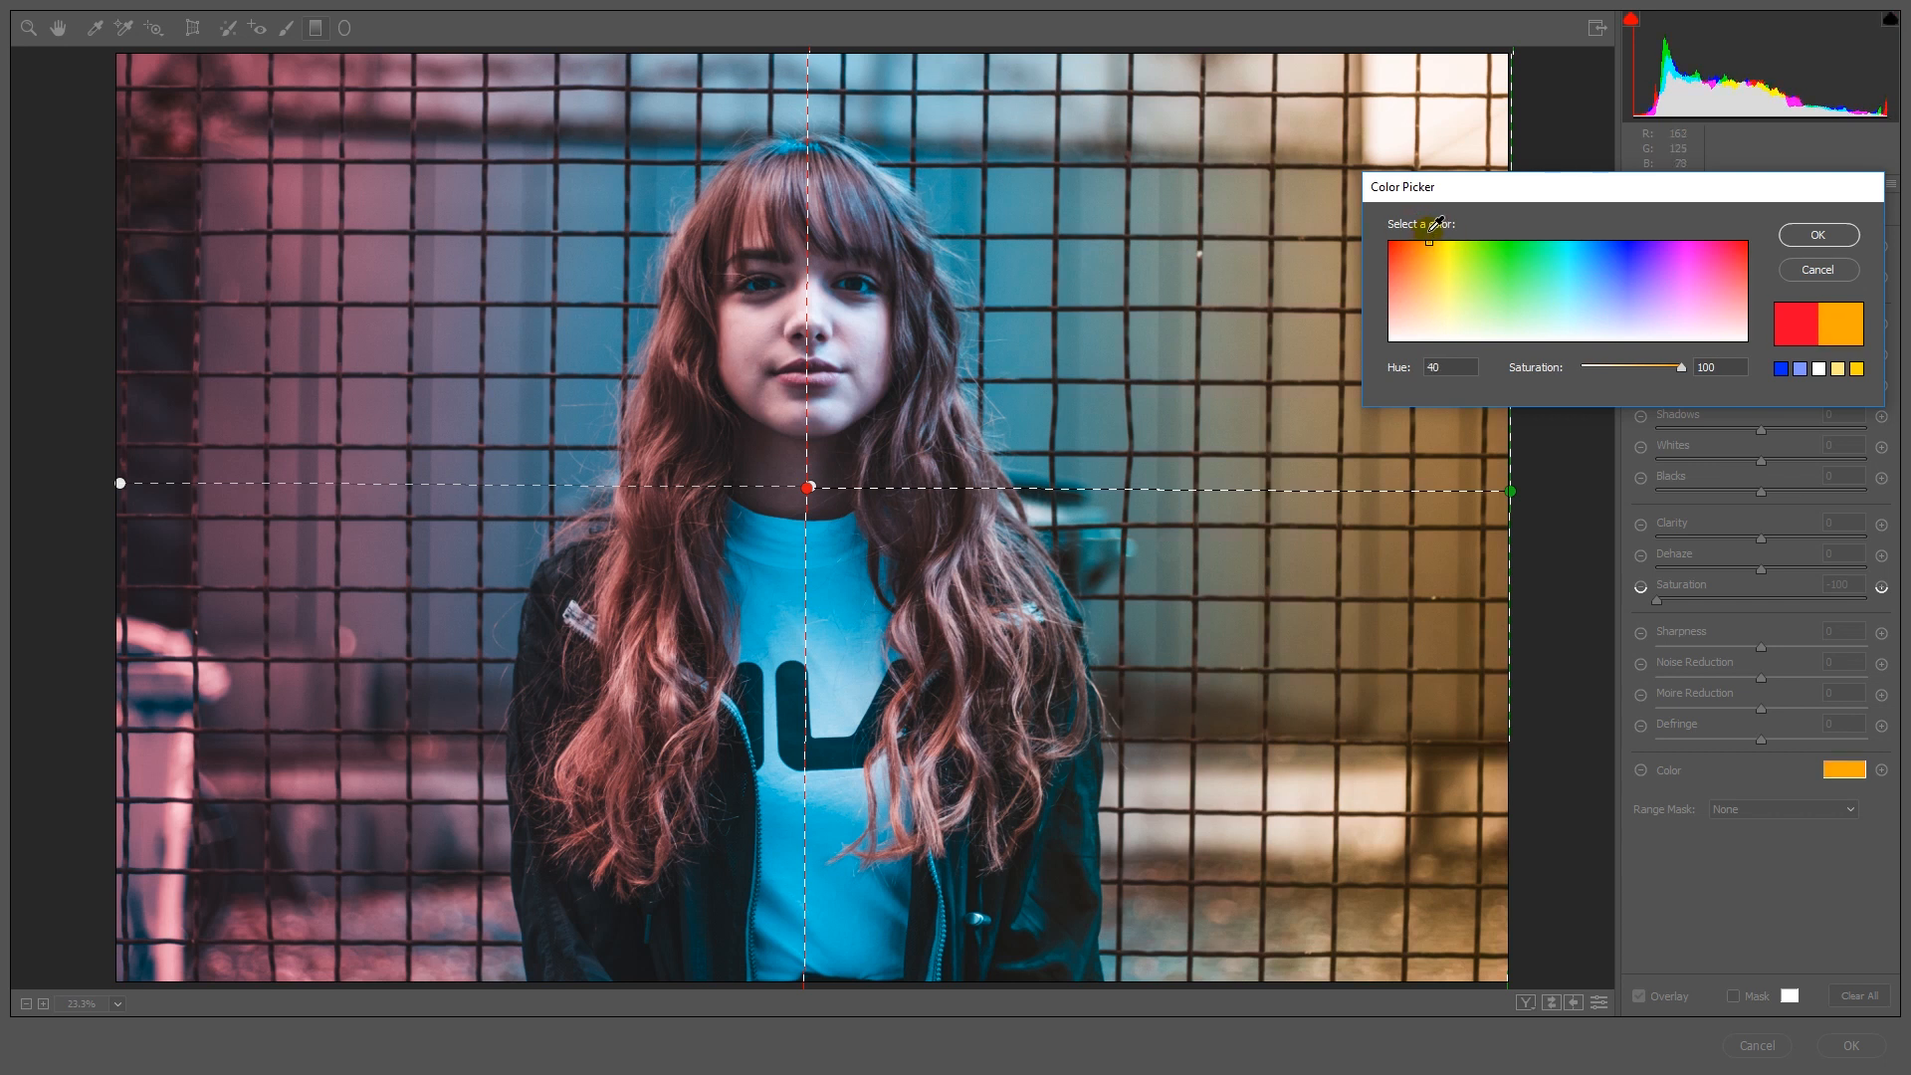
left_click(1796, 247)
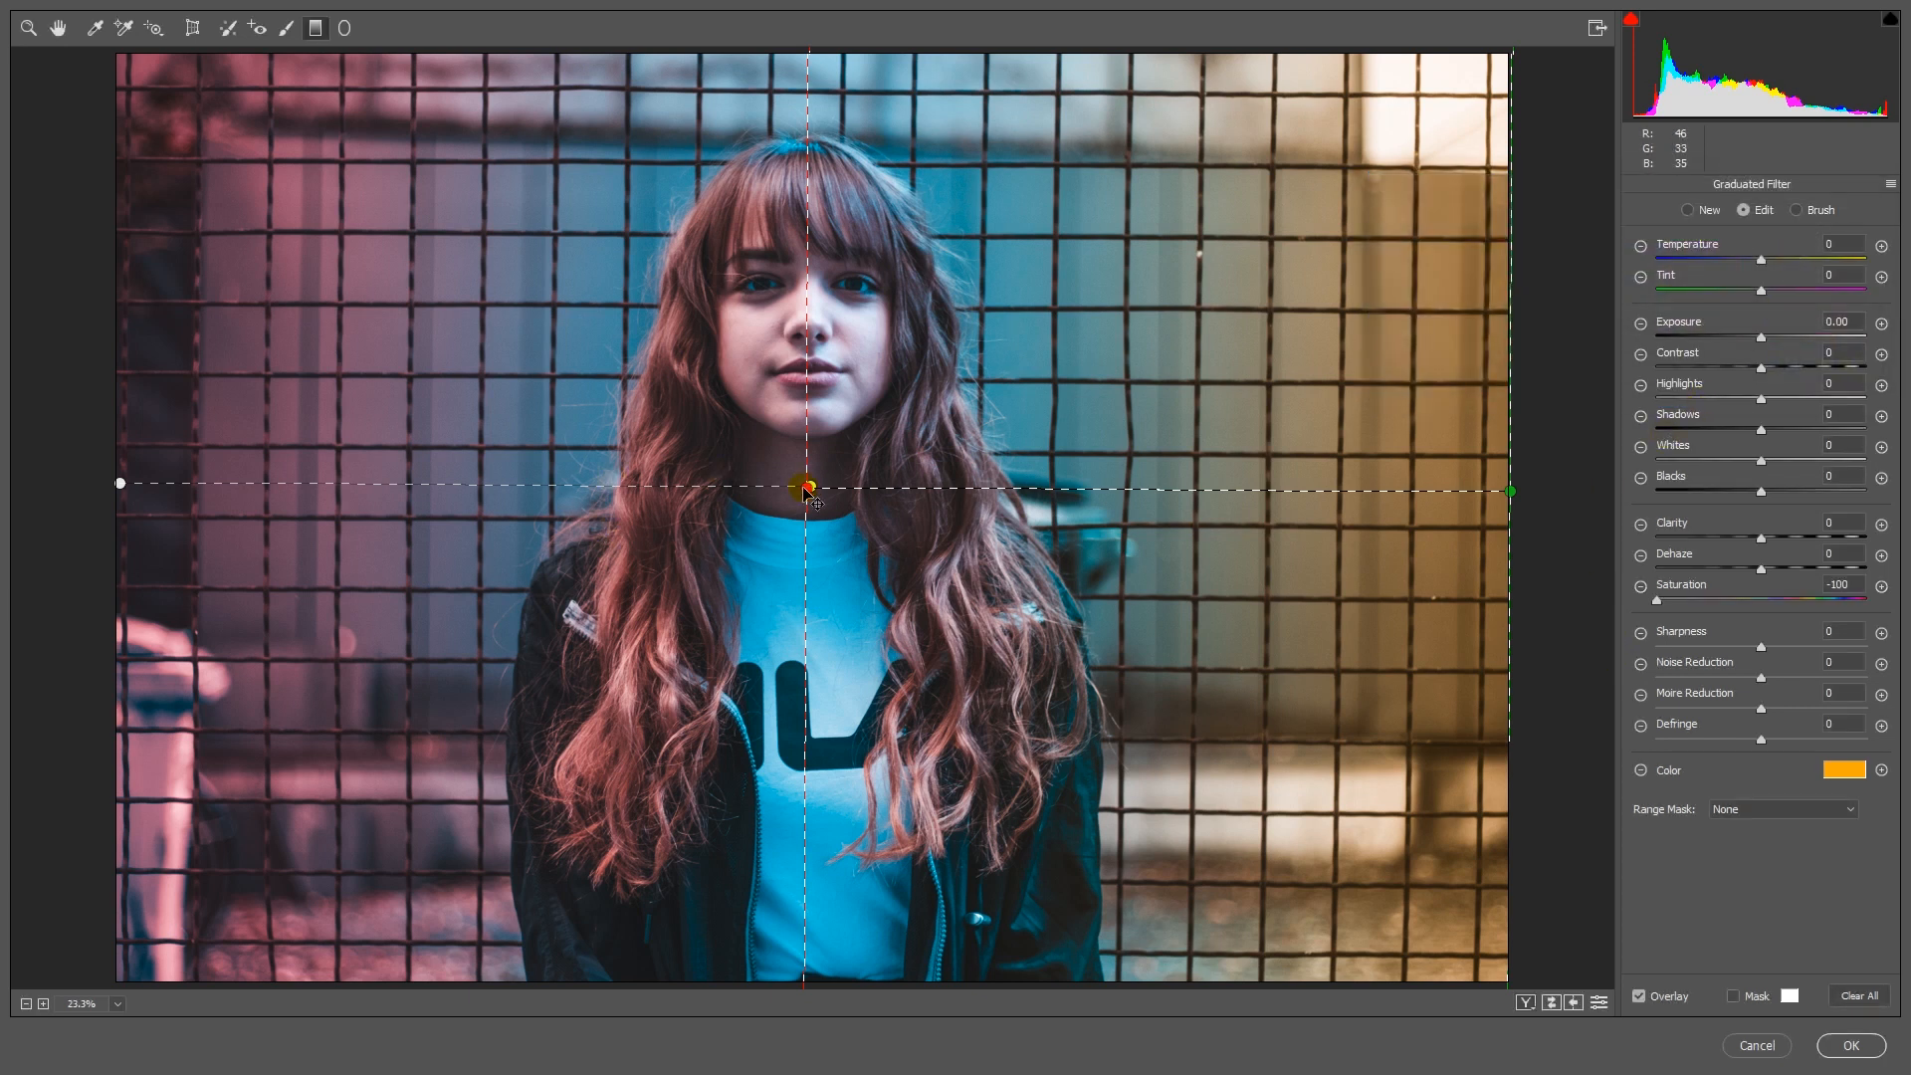
- Extend the orange filter's inner end to the left side of the hair, limit it with a 24 / 100 Luminance range mask, and apply the edits
left_click_drag(808, 490, 601, 490)
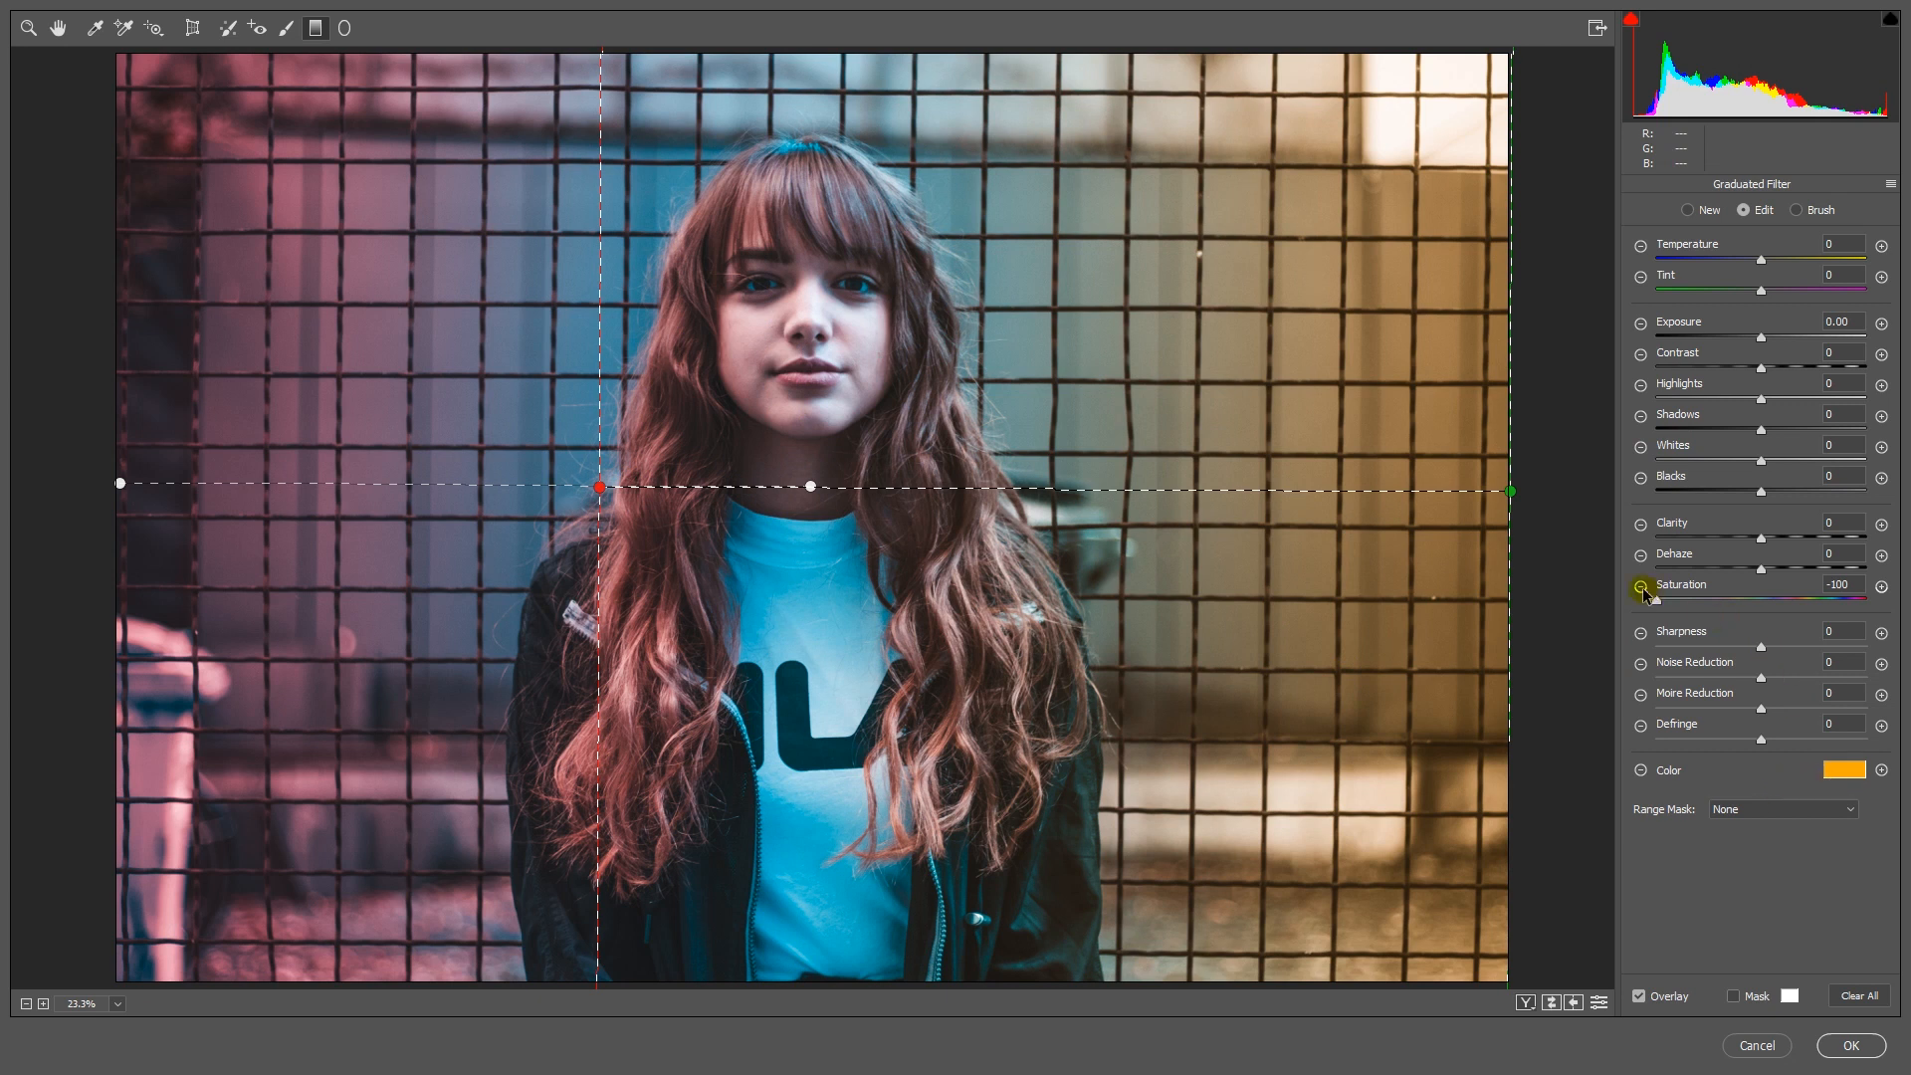
left_click_drag(1657, 605, 1485, 600)
left_click(1727, 809)
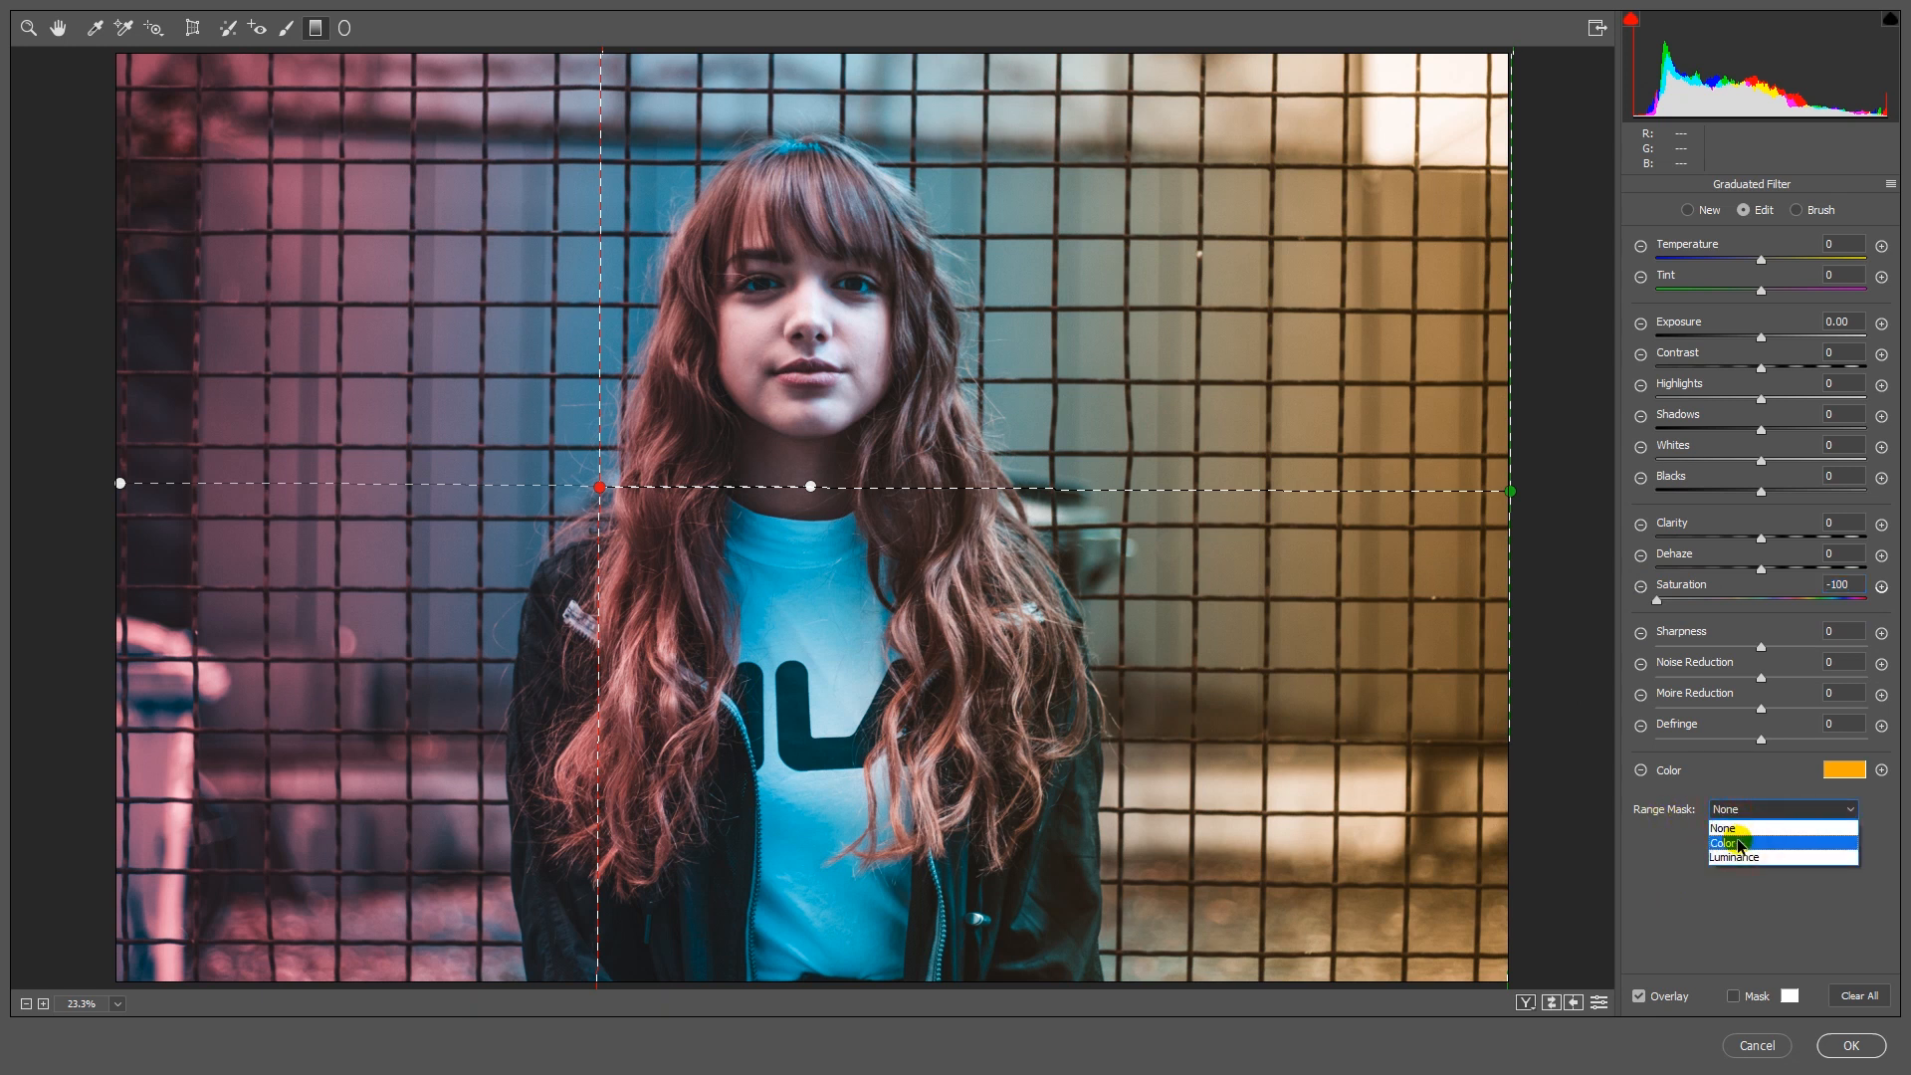
left_click(1740, 859)
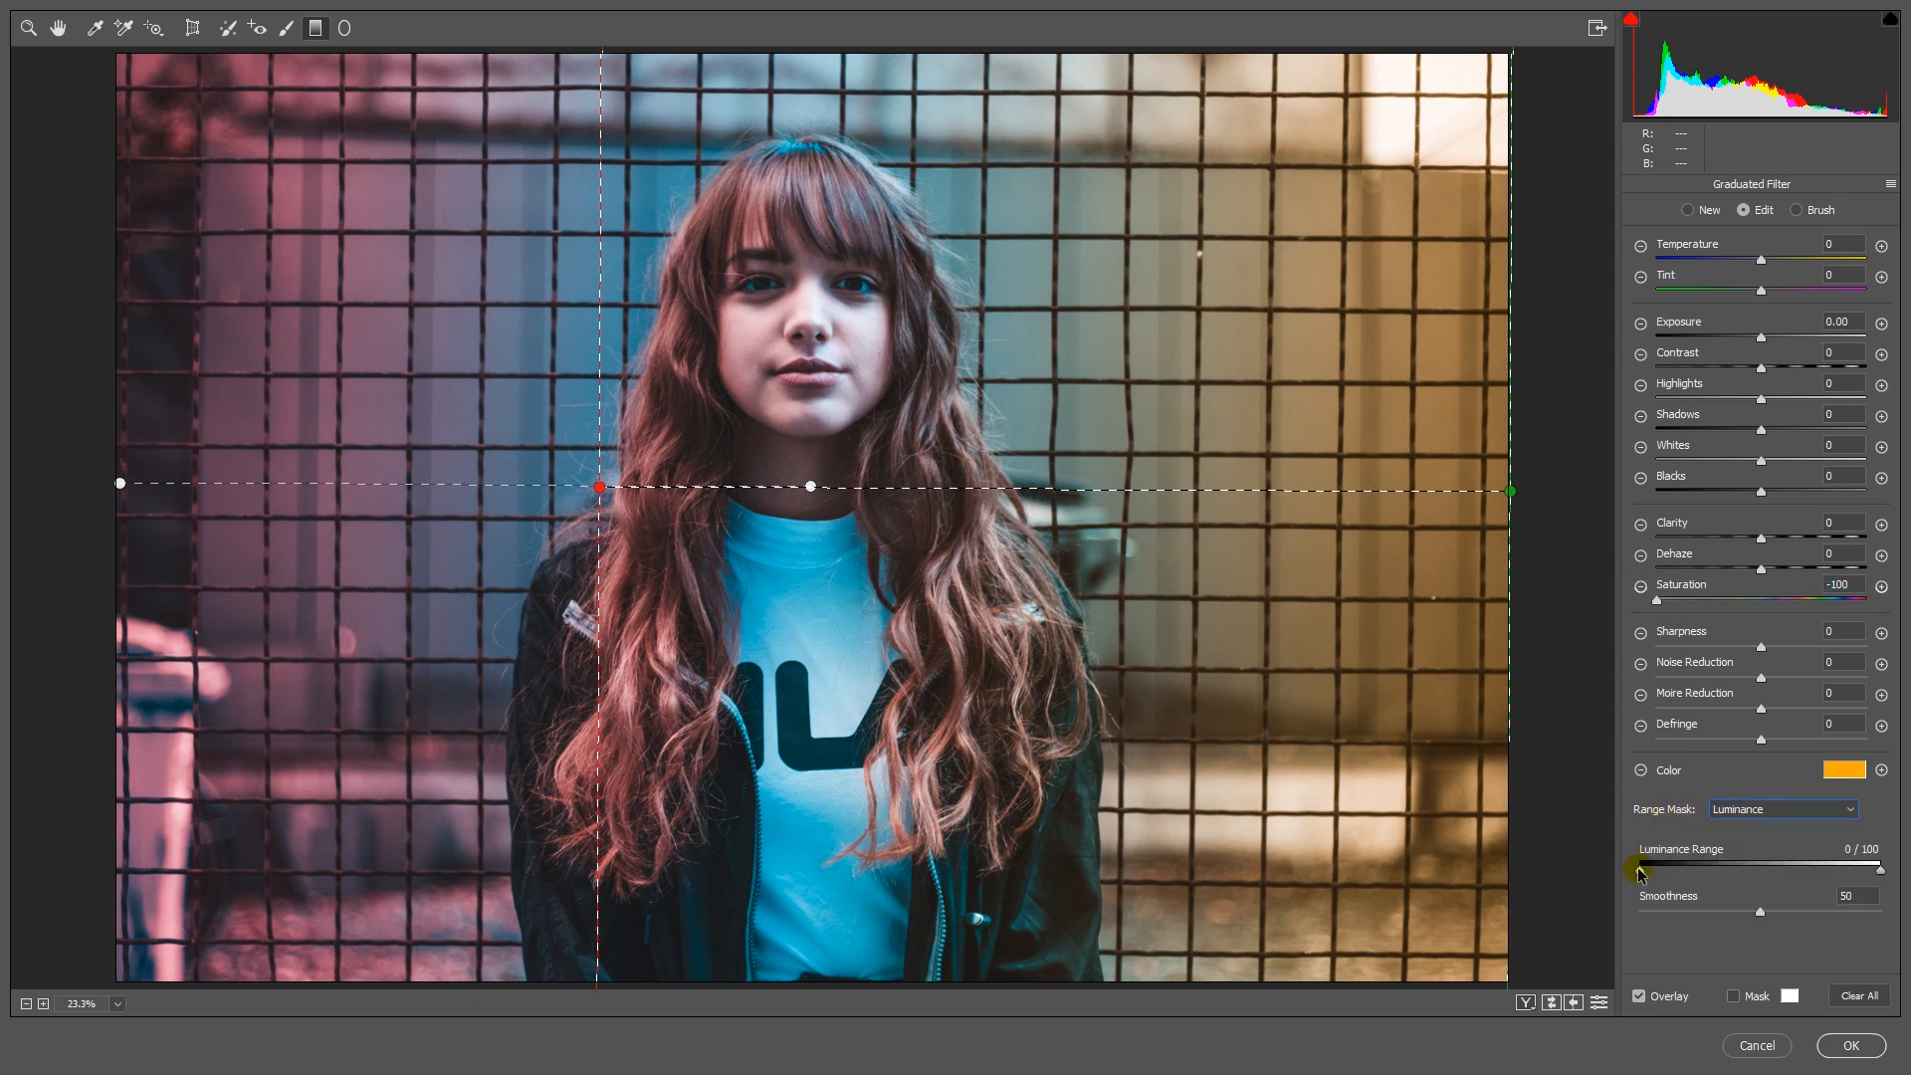
left_click_drag(1641, 873, 1690, 868)
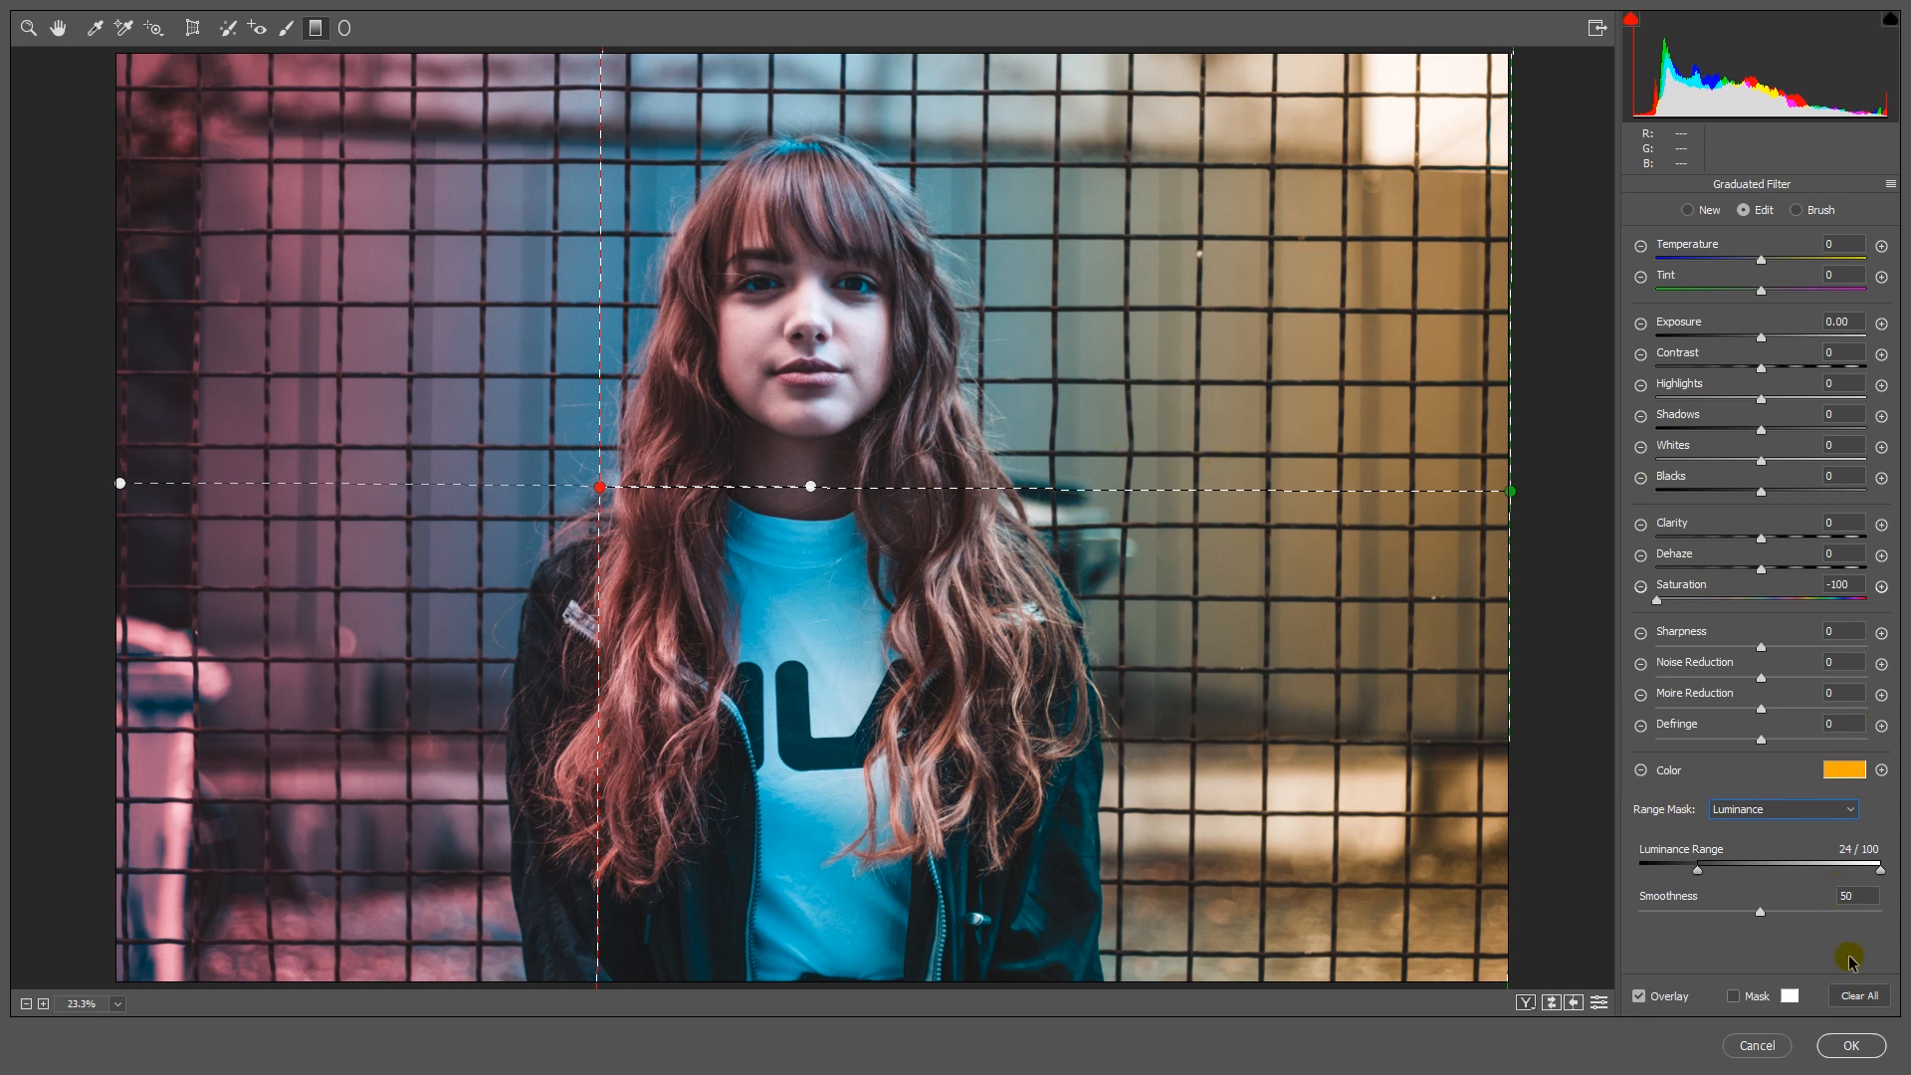
left_click(1849, 1045)
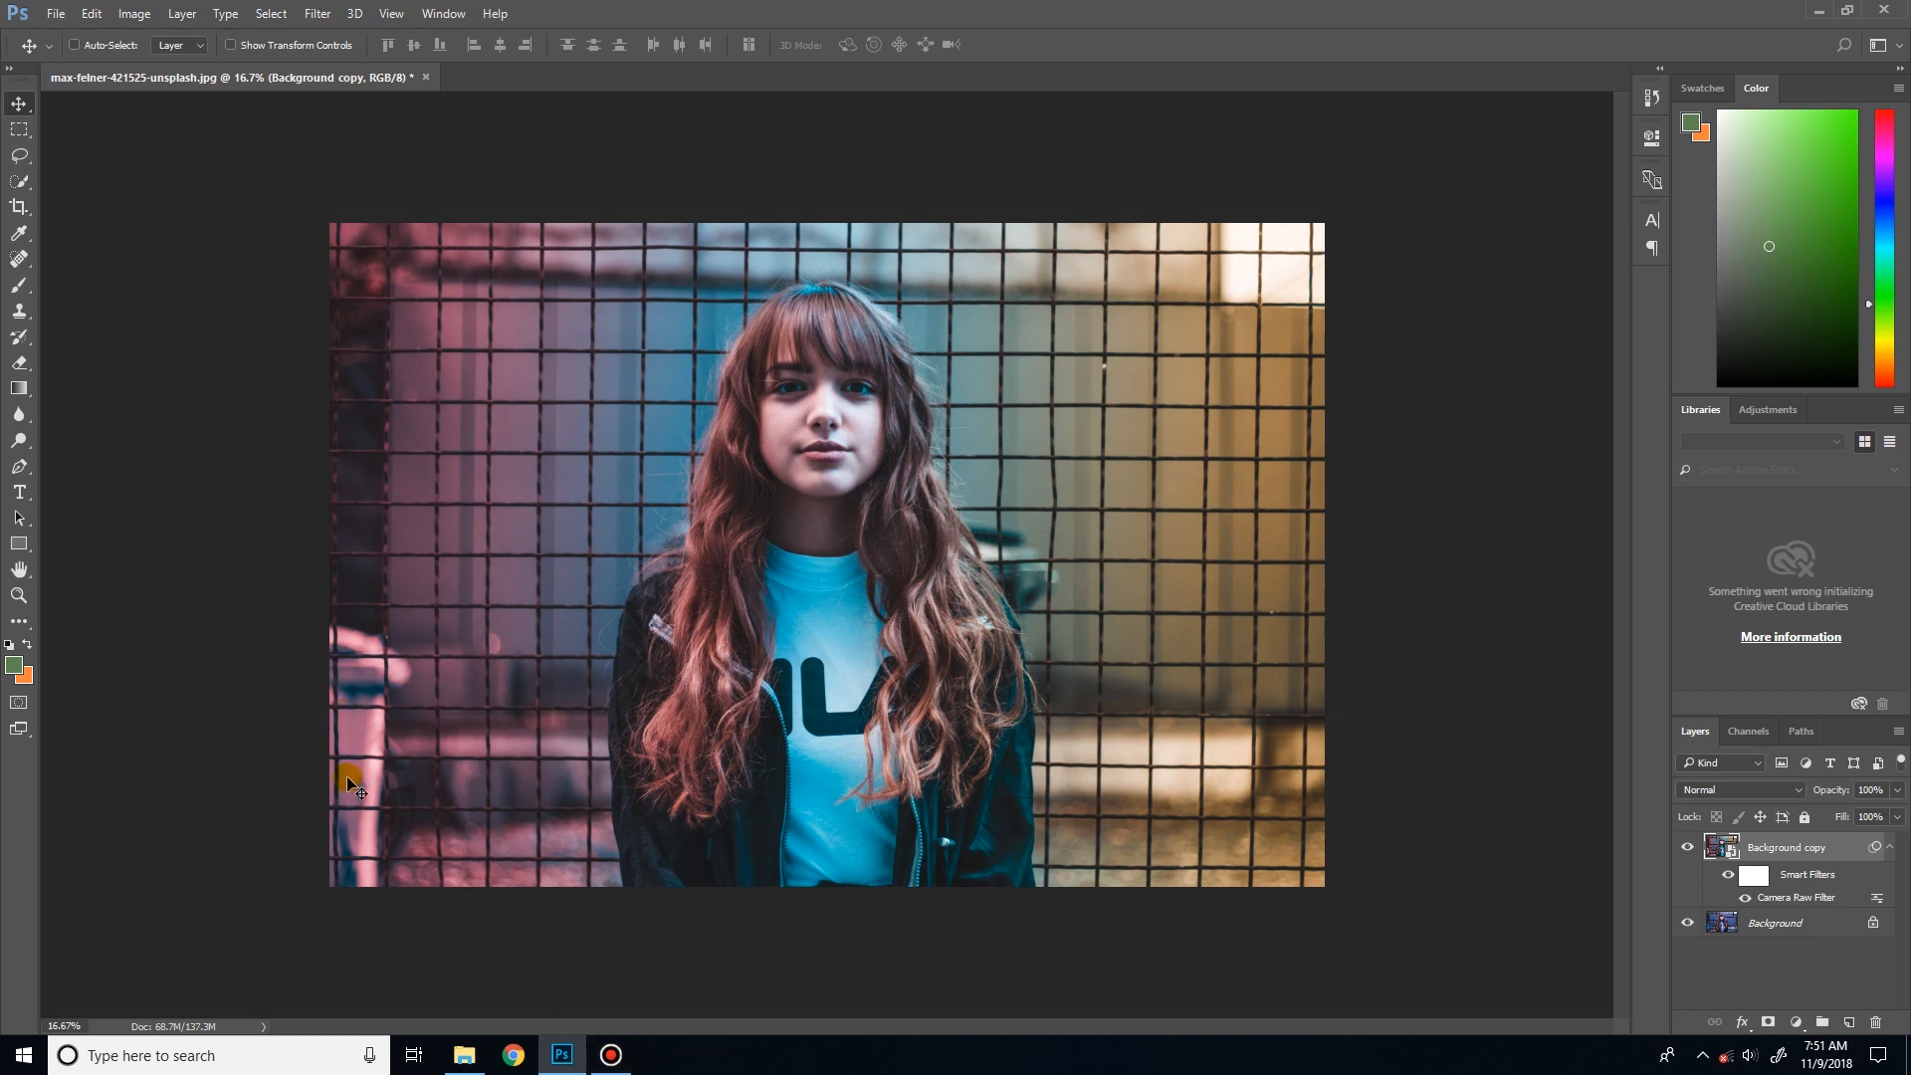
- Place the bokeh-4 image from the bahan video folder into the portrait and enlarge it to about 145%
left_click(460, 1053)
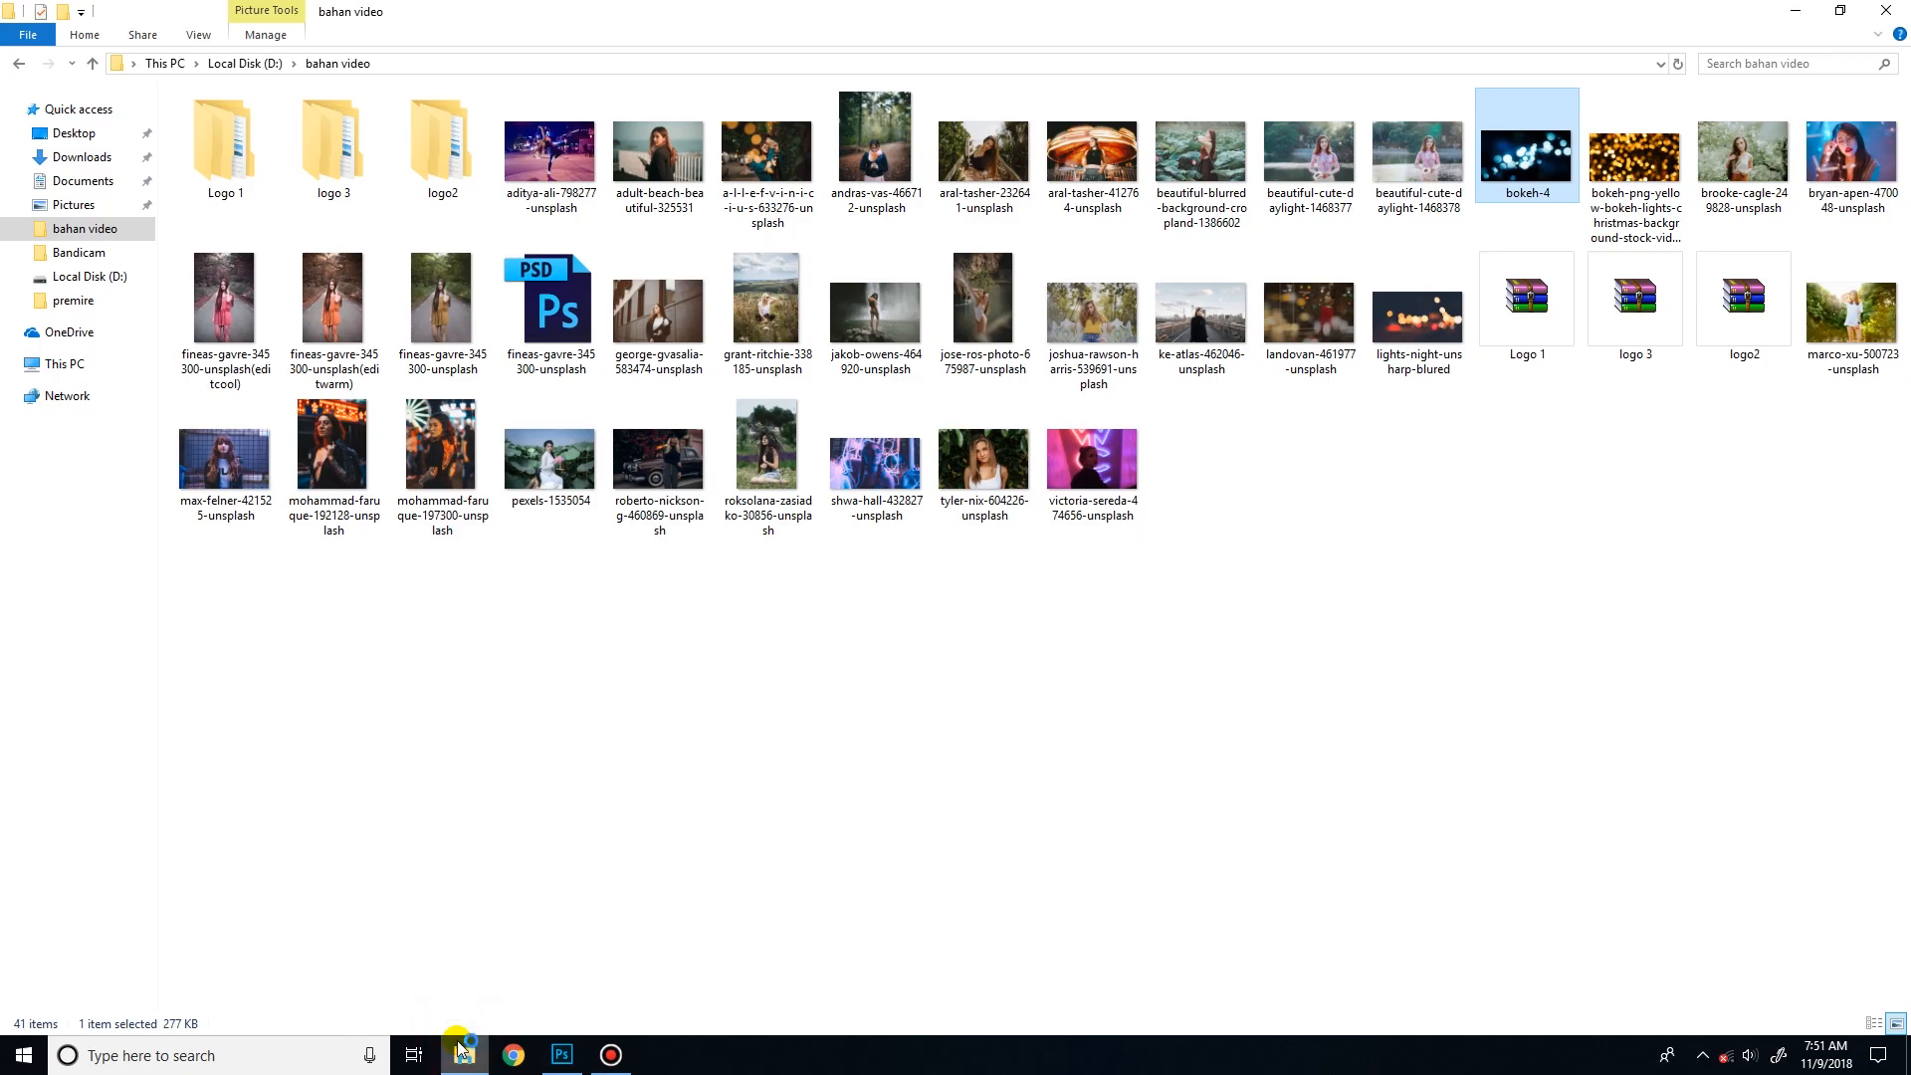
left_click_drag(1530, 152, 830, 478)
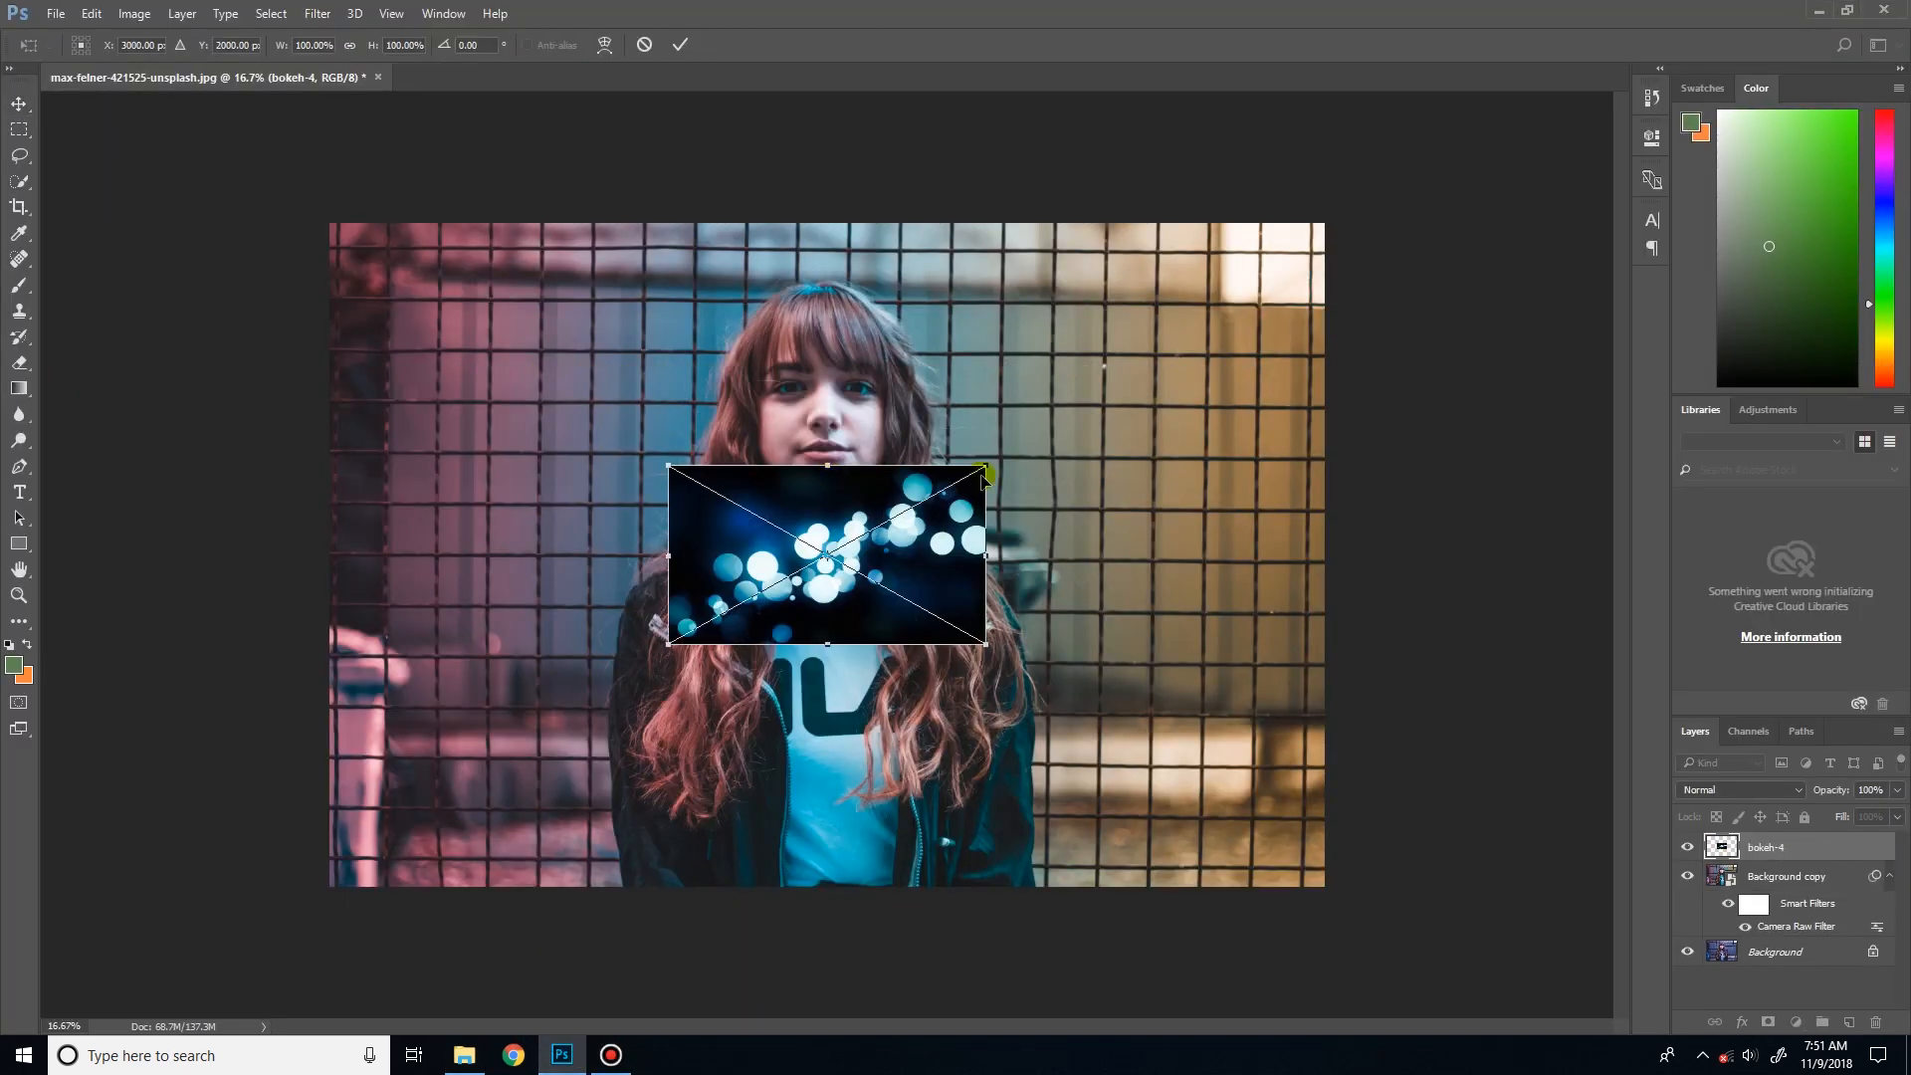
left_click_drag(982, 471, 1043, 413)
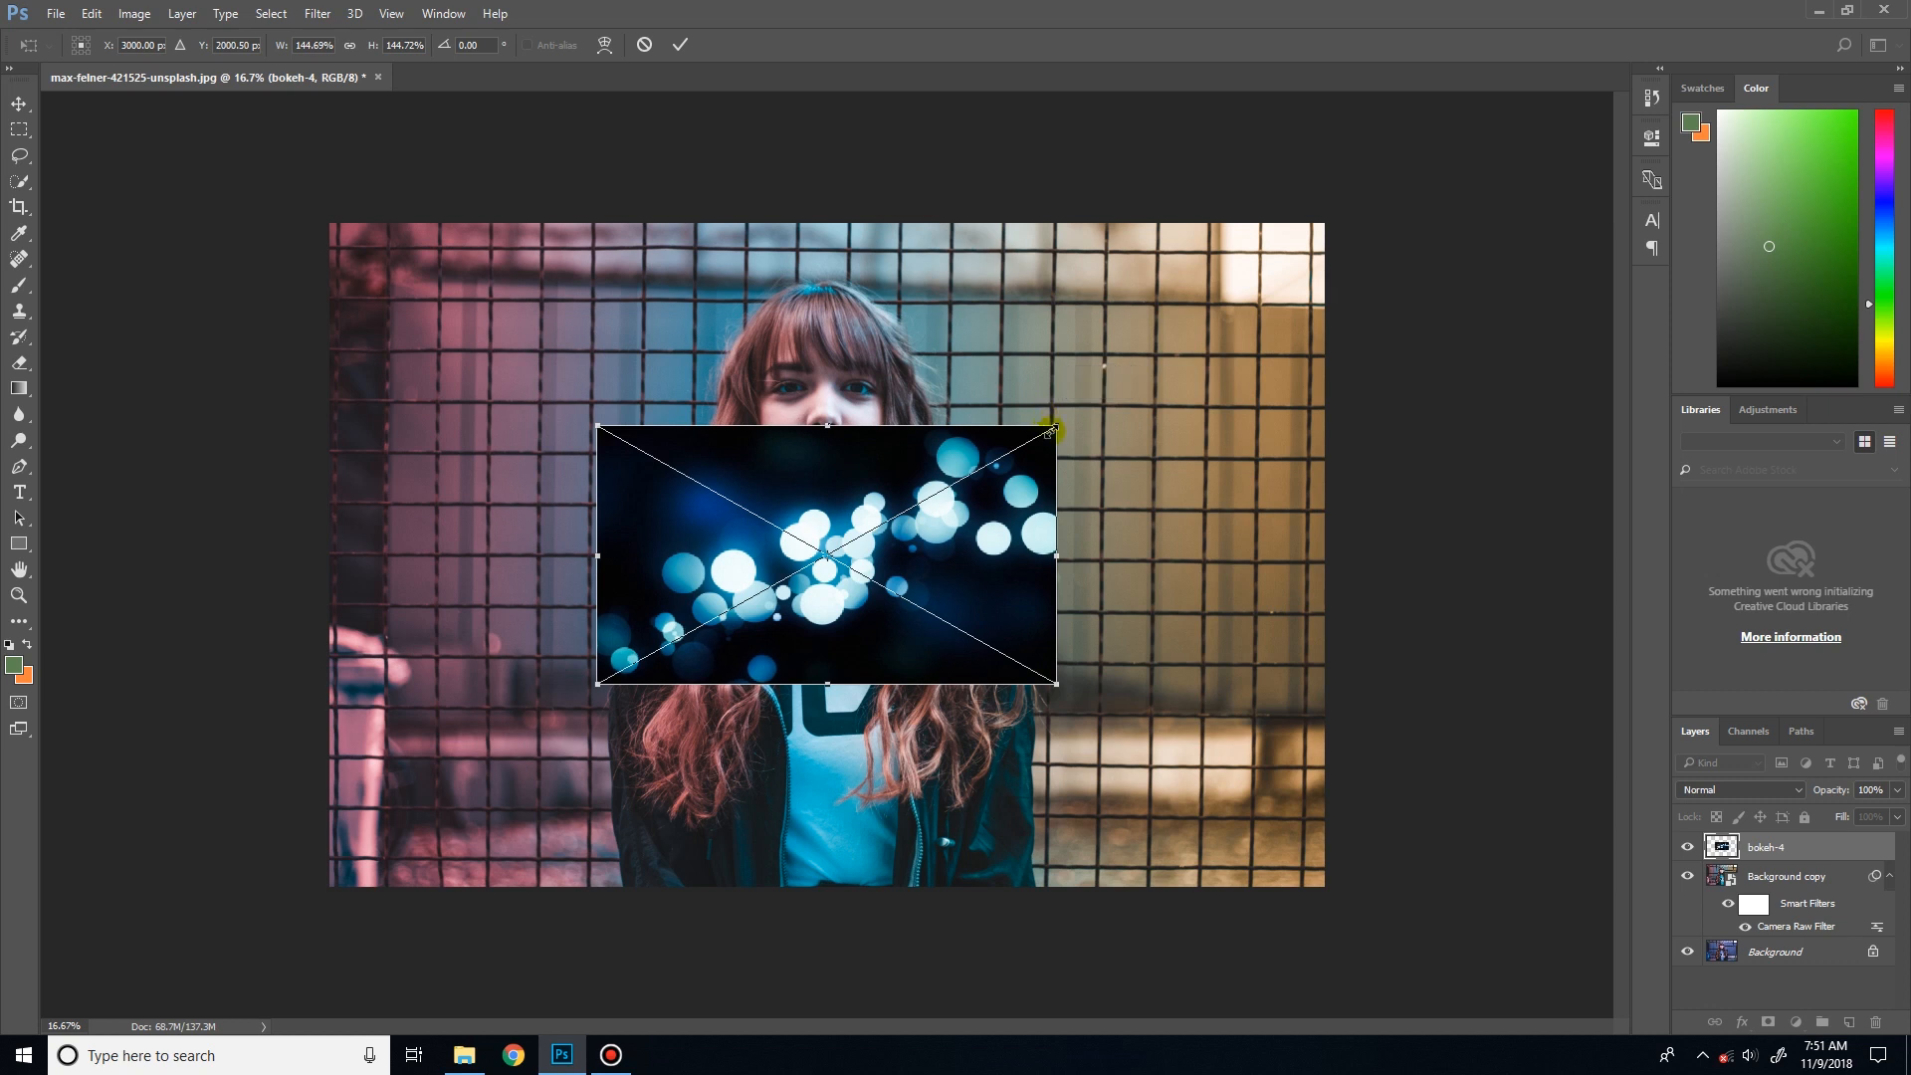
key("Return")
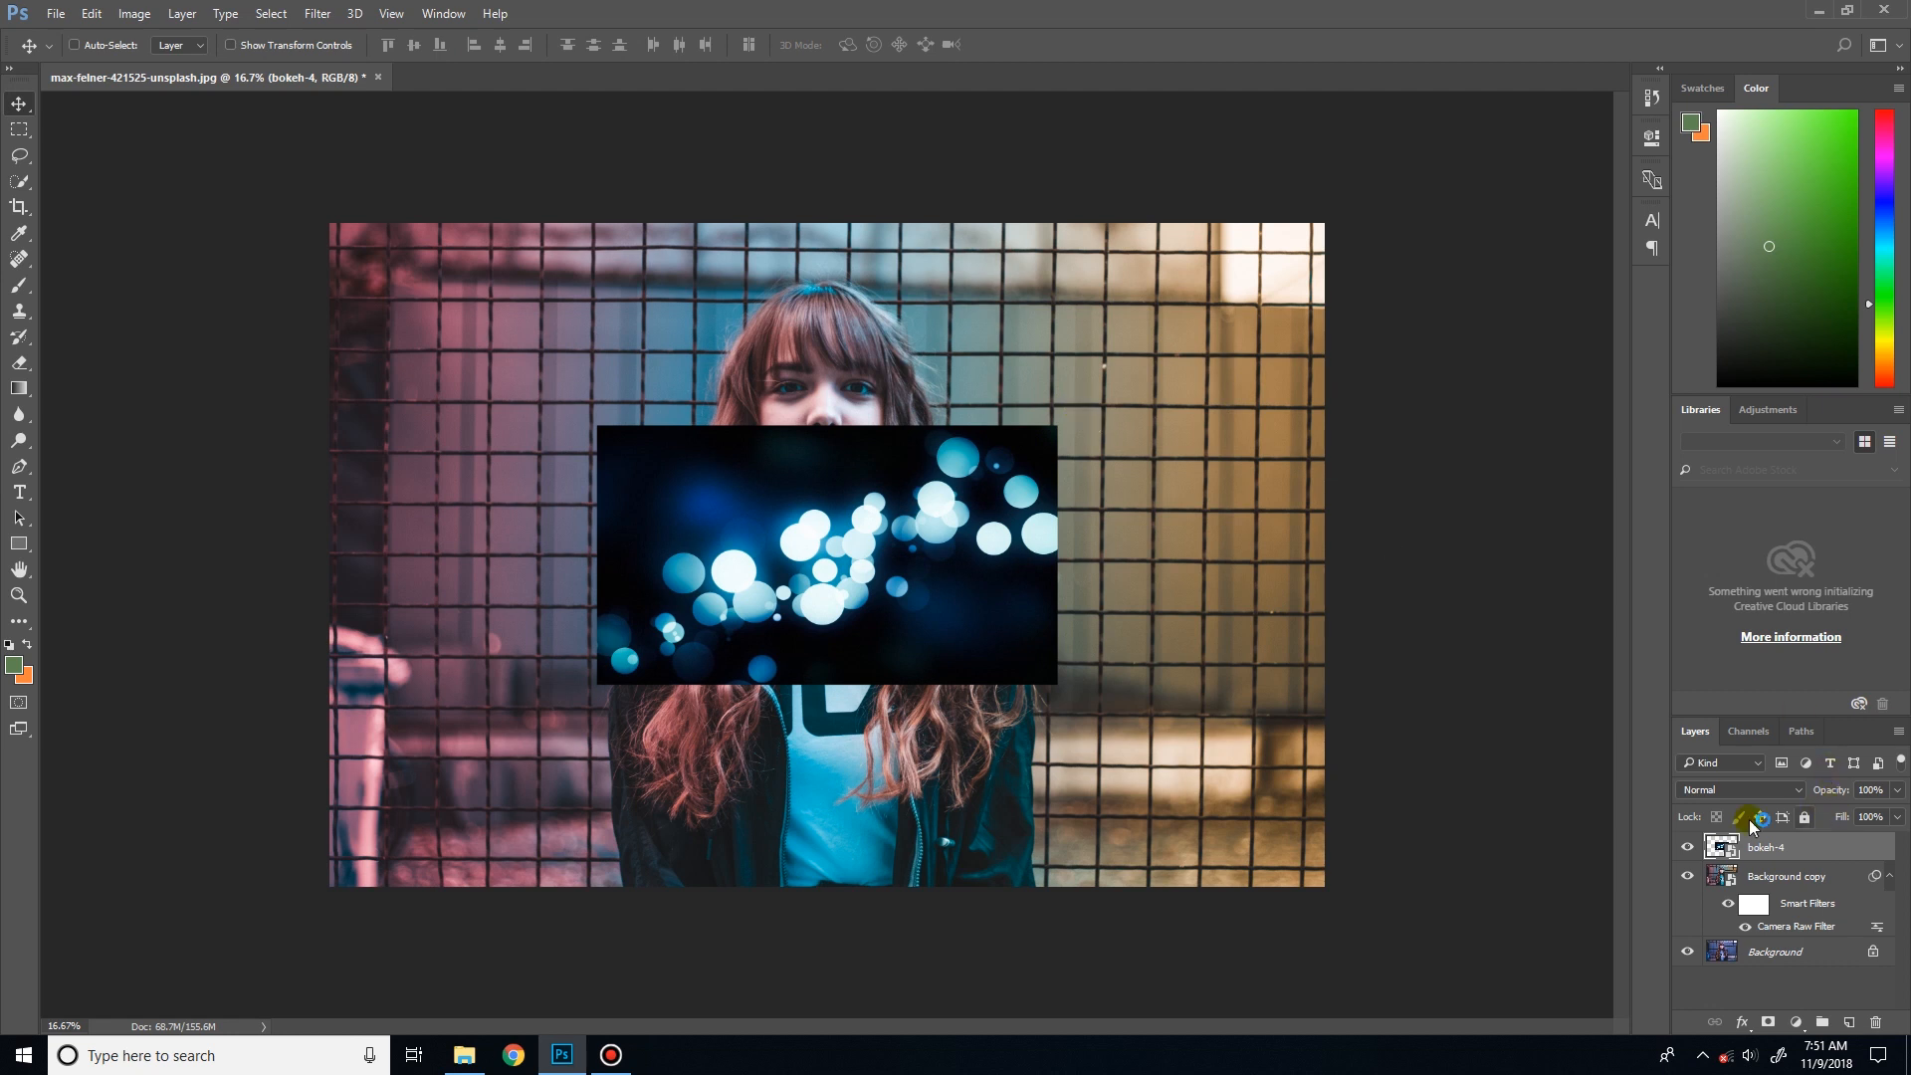
- Set the bokeh layer's blend mode to Screen, and move it over the photo's left half, rotated about 19 degrees clockwise
left_click(1737, 789)
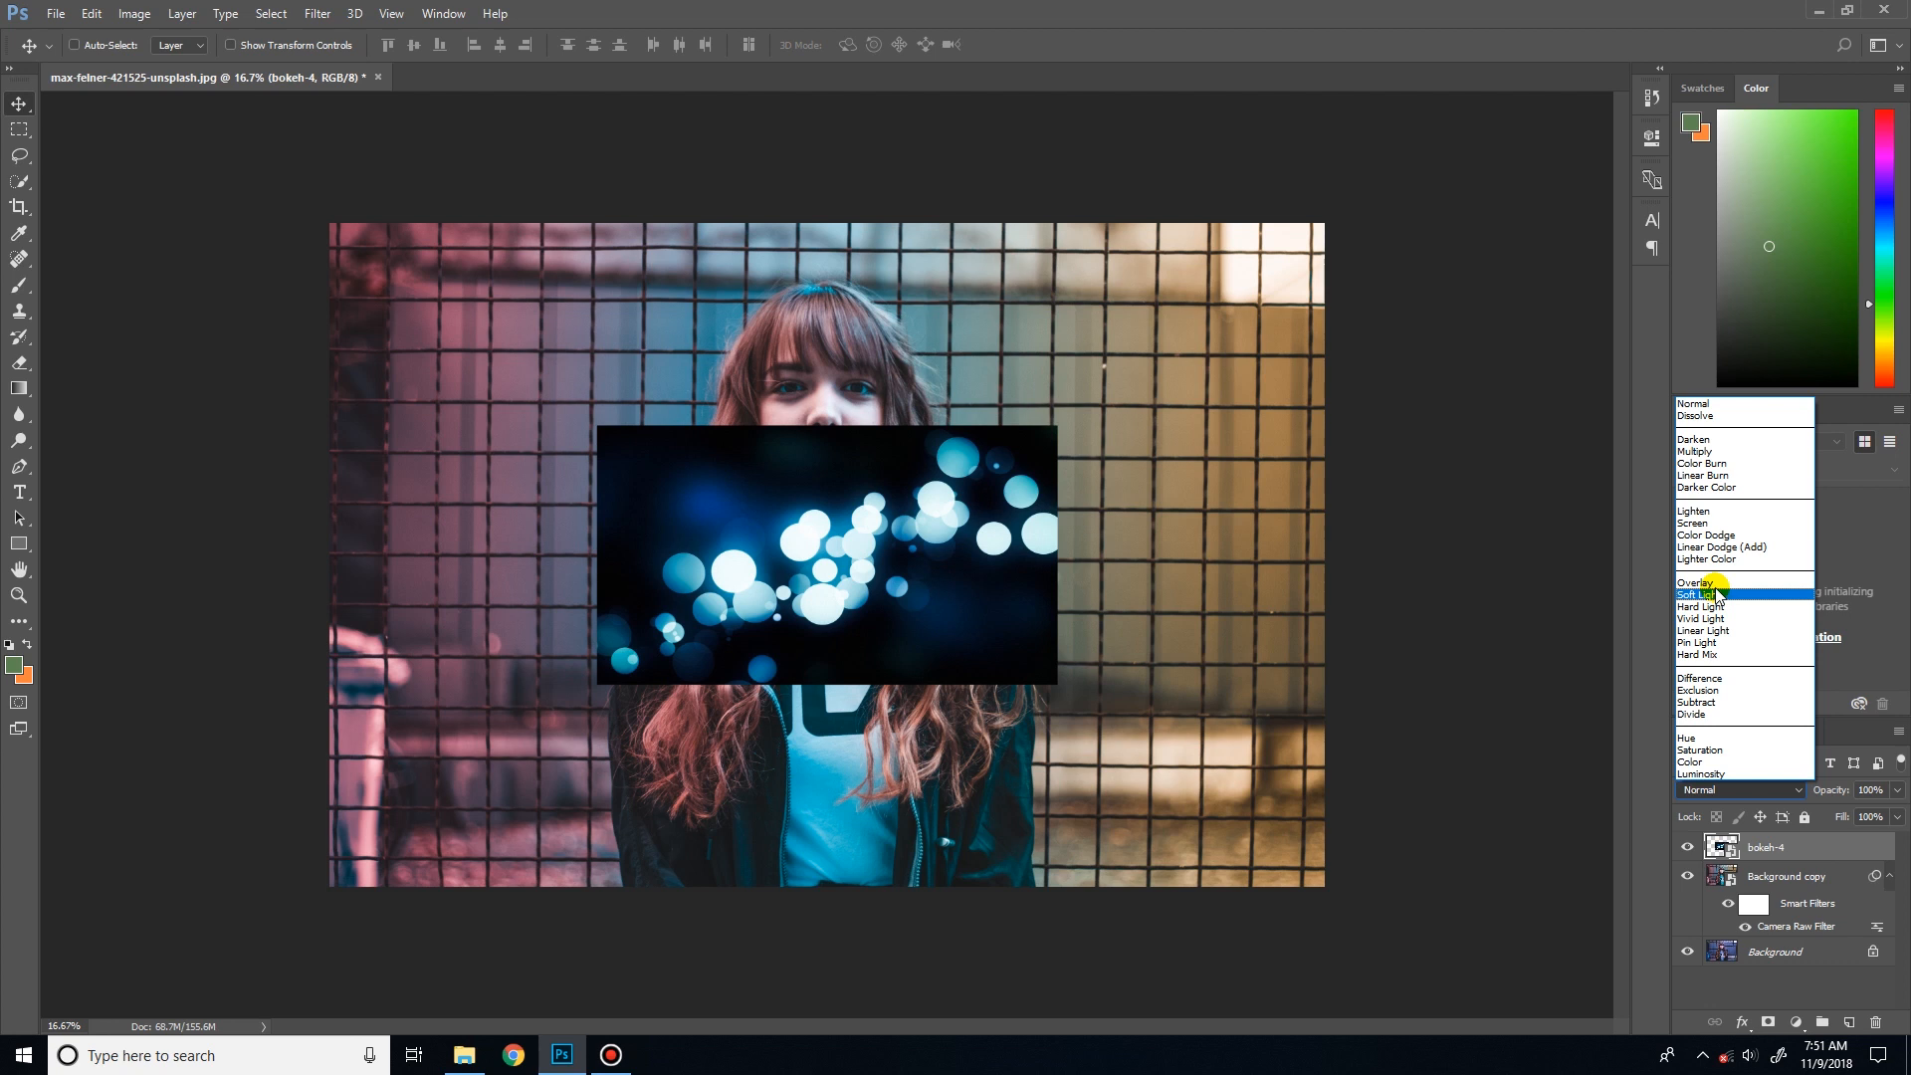
left_click(1714, 522)
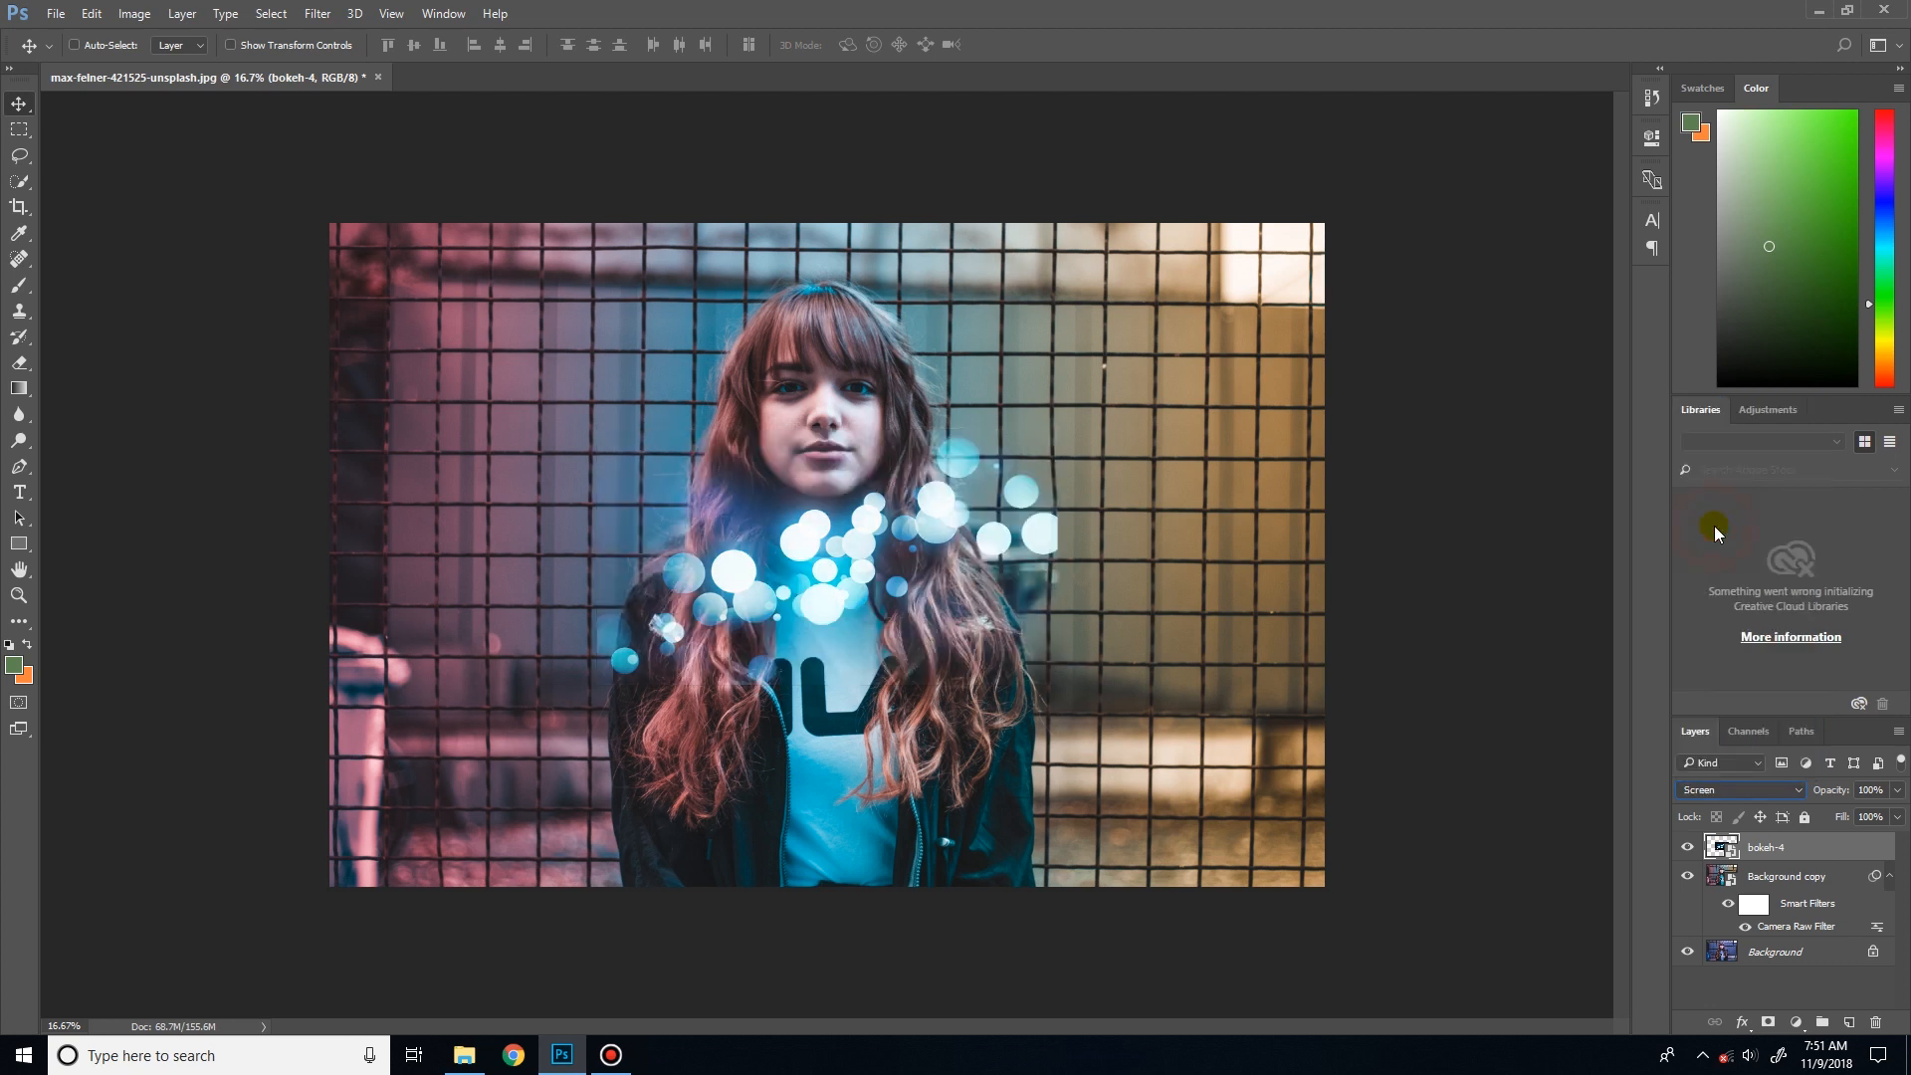
left_click_drag(952, 545, 808, 535)
key("ctrl+t")
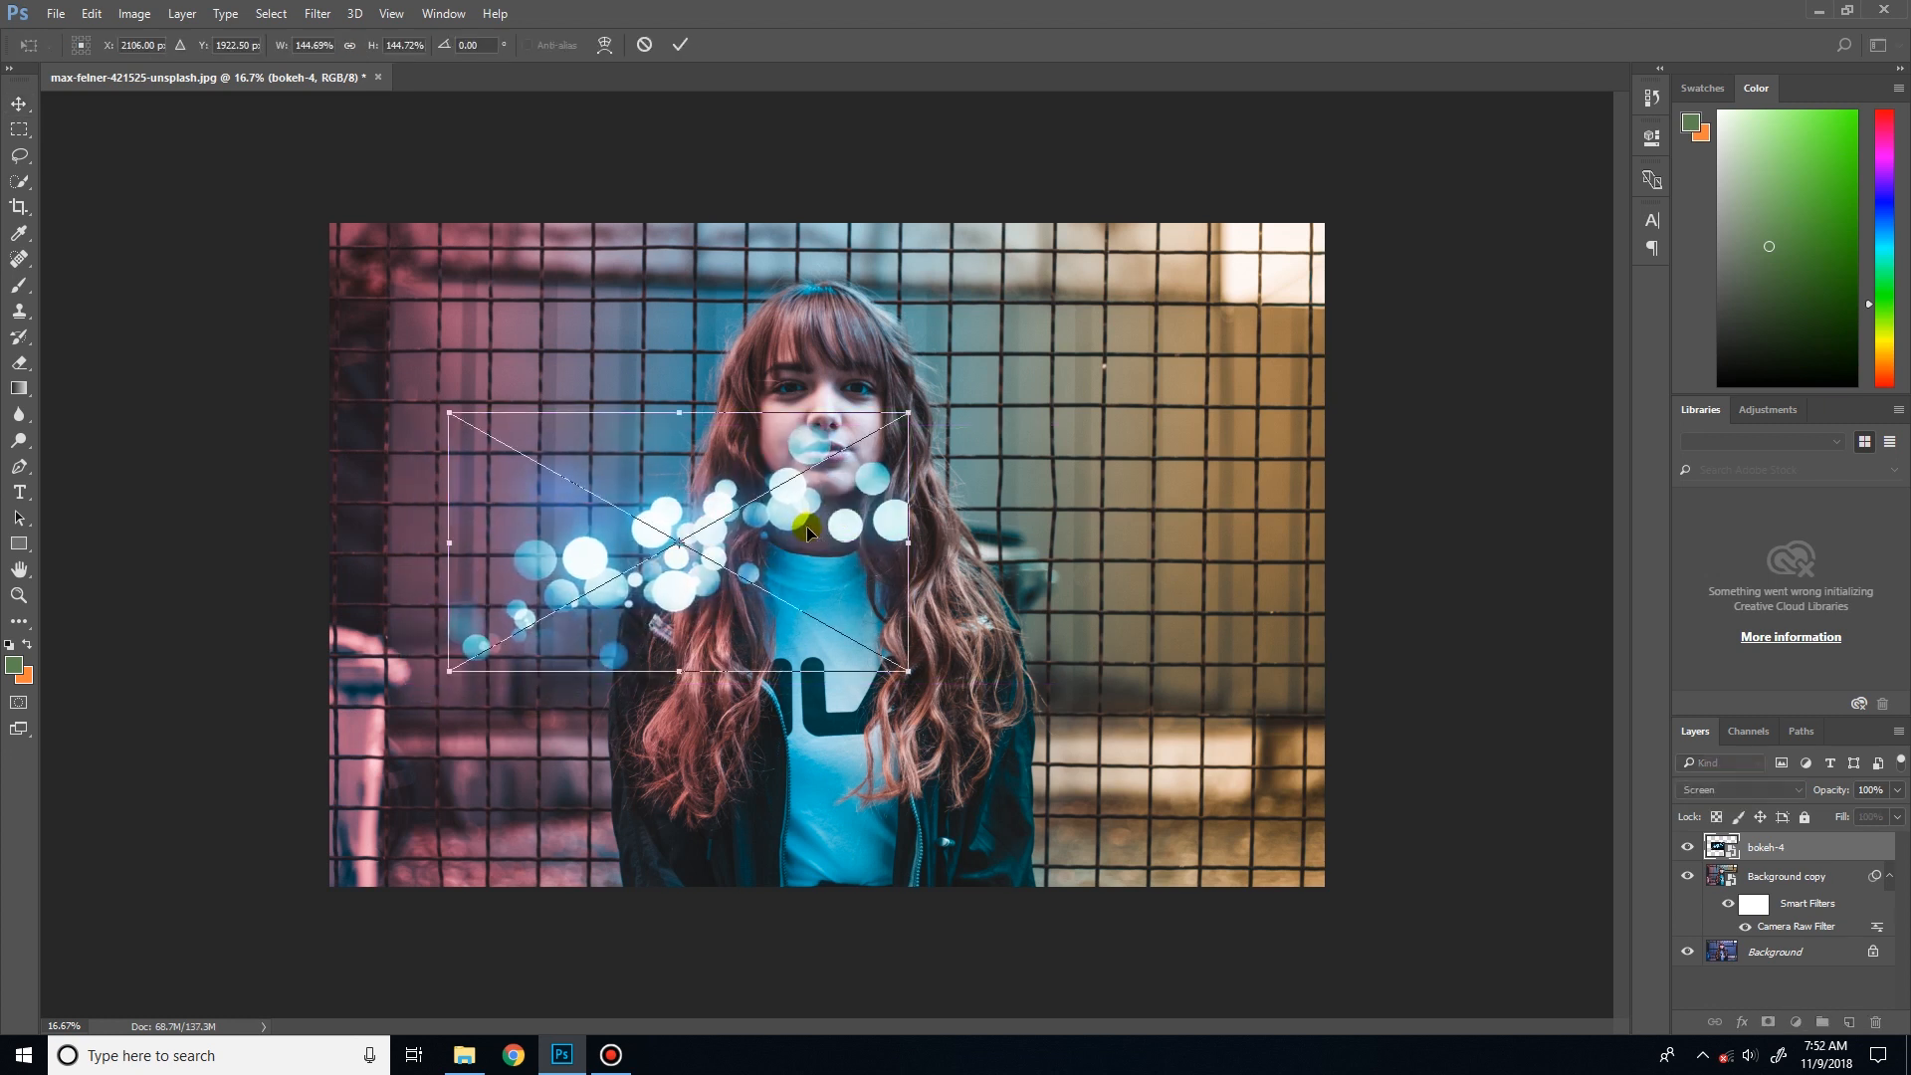
left_click_drag(939, 398, 976, 493)
left_click_drag(883, 541, 812, 563)
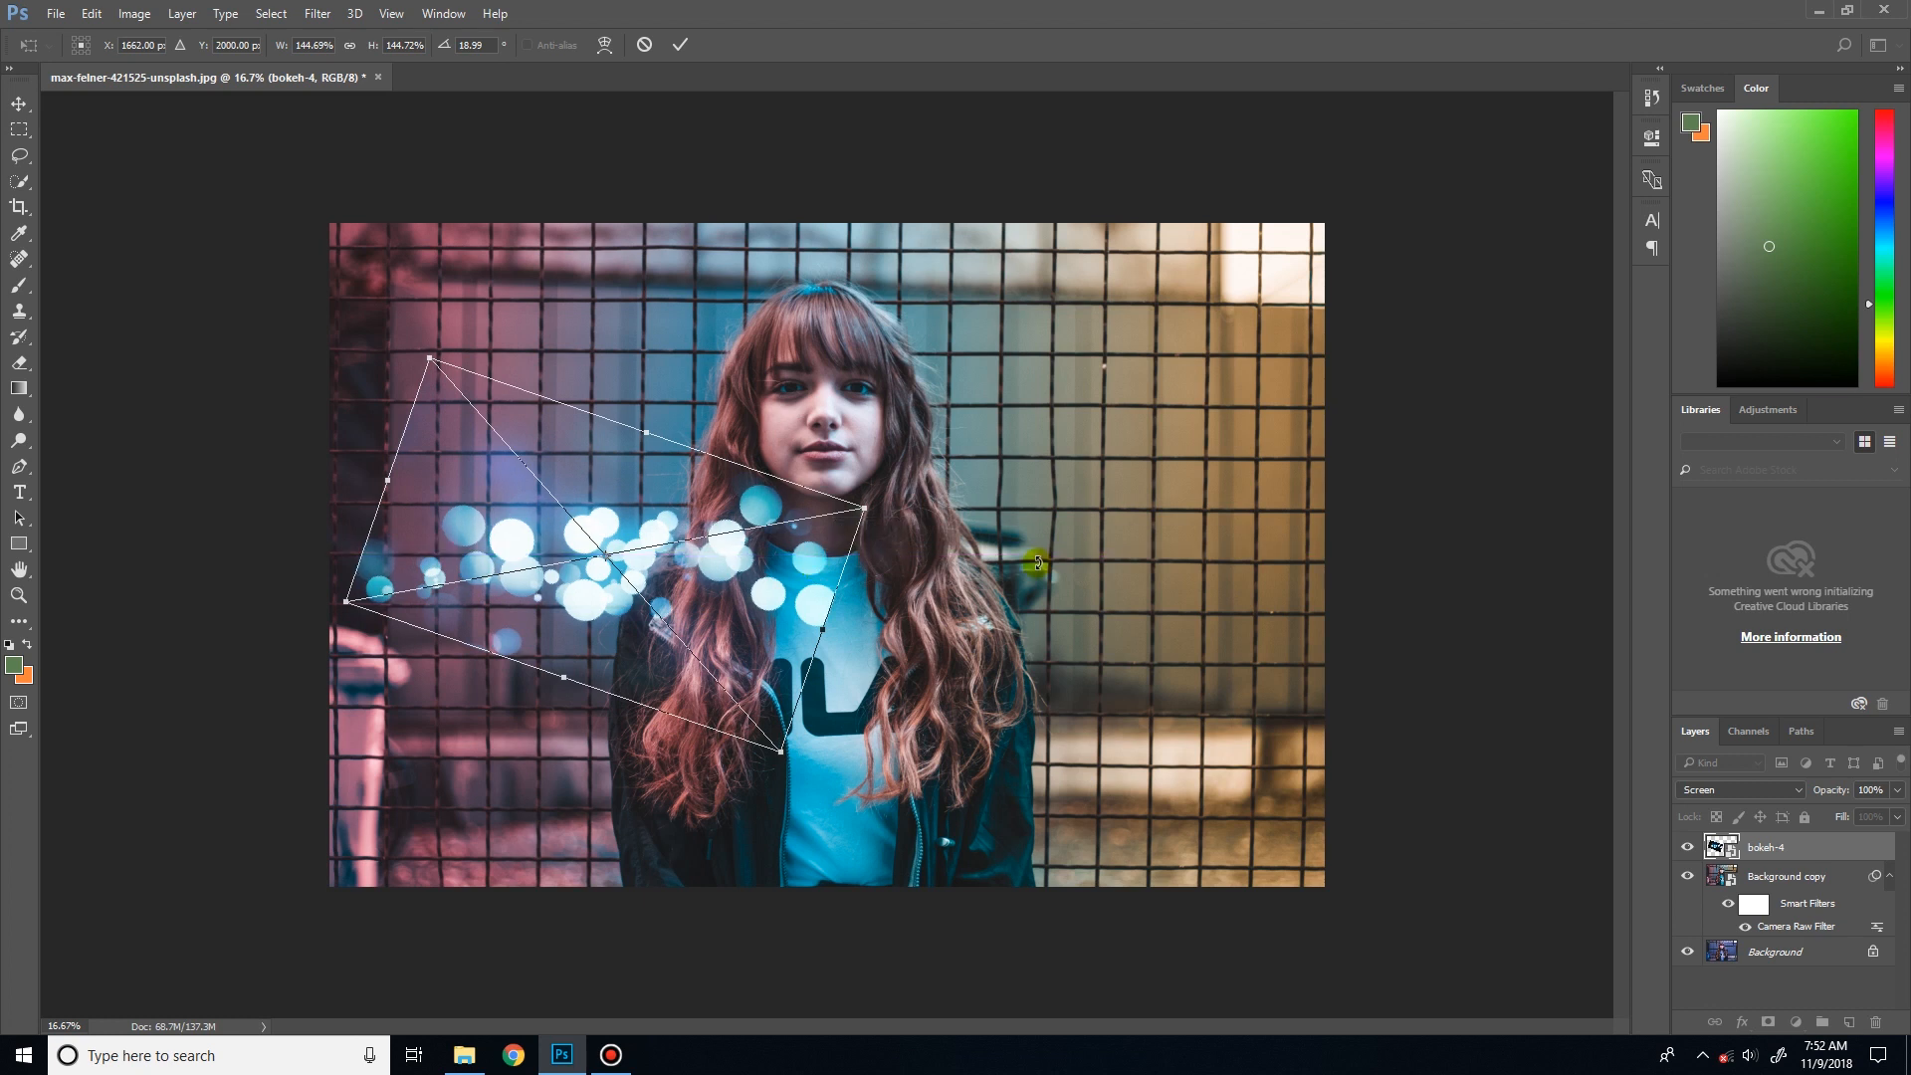
key("Return")
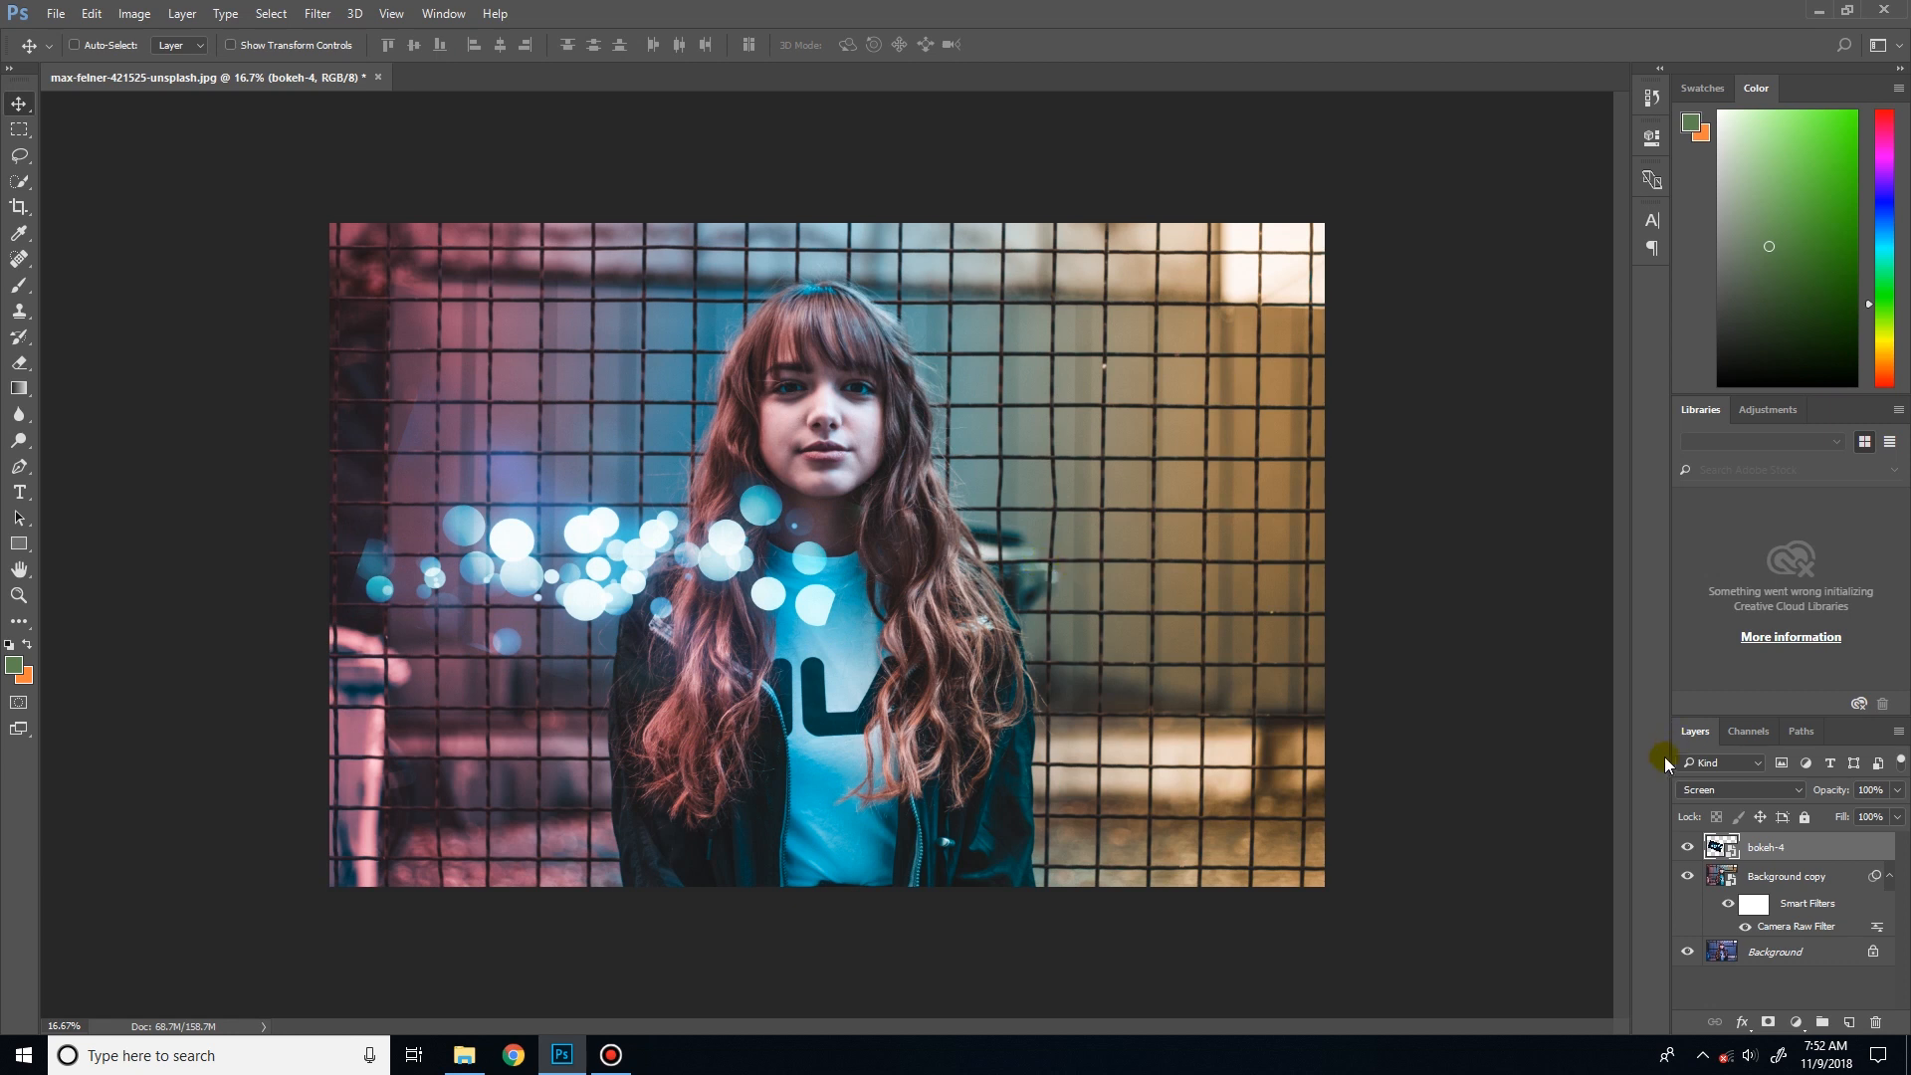
- Recolour the bokeh layer with a Hue/Saturation adjustment of hue +160, saturation -32 and lightness -7
left_click(133, 20)
mouse_move(169, 64)
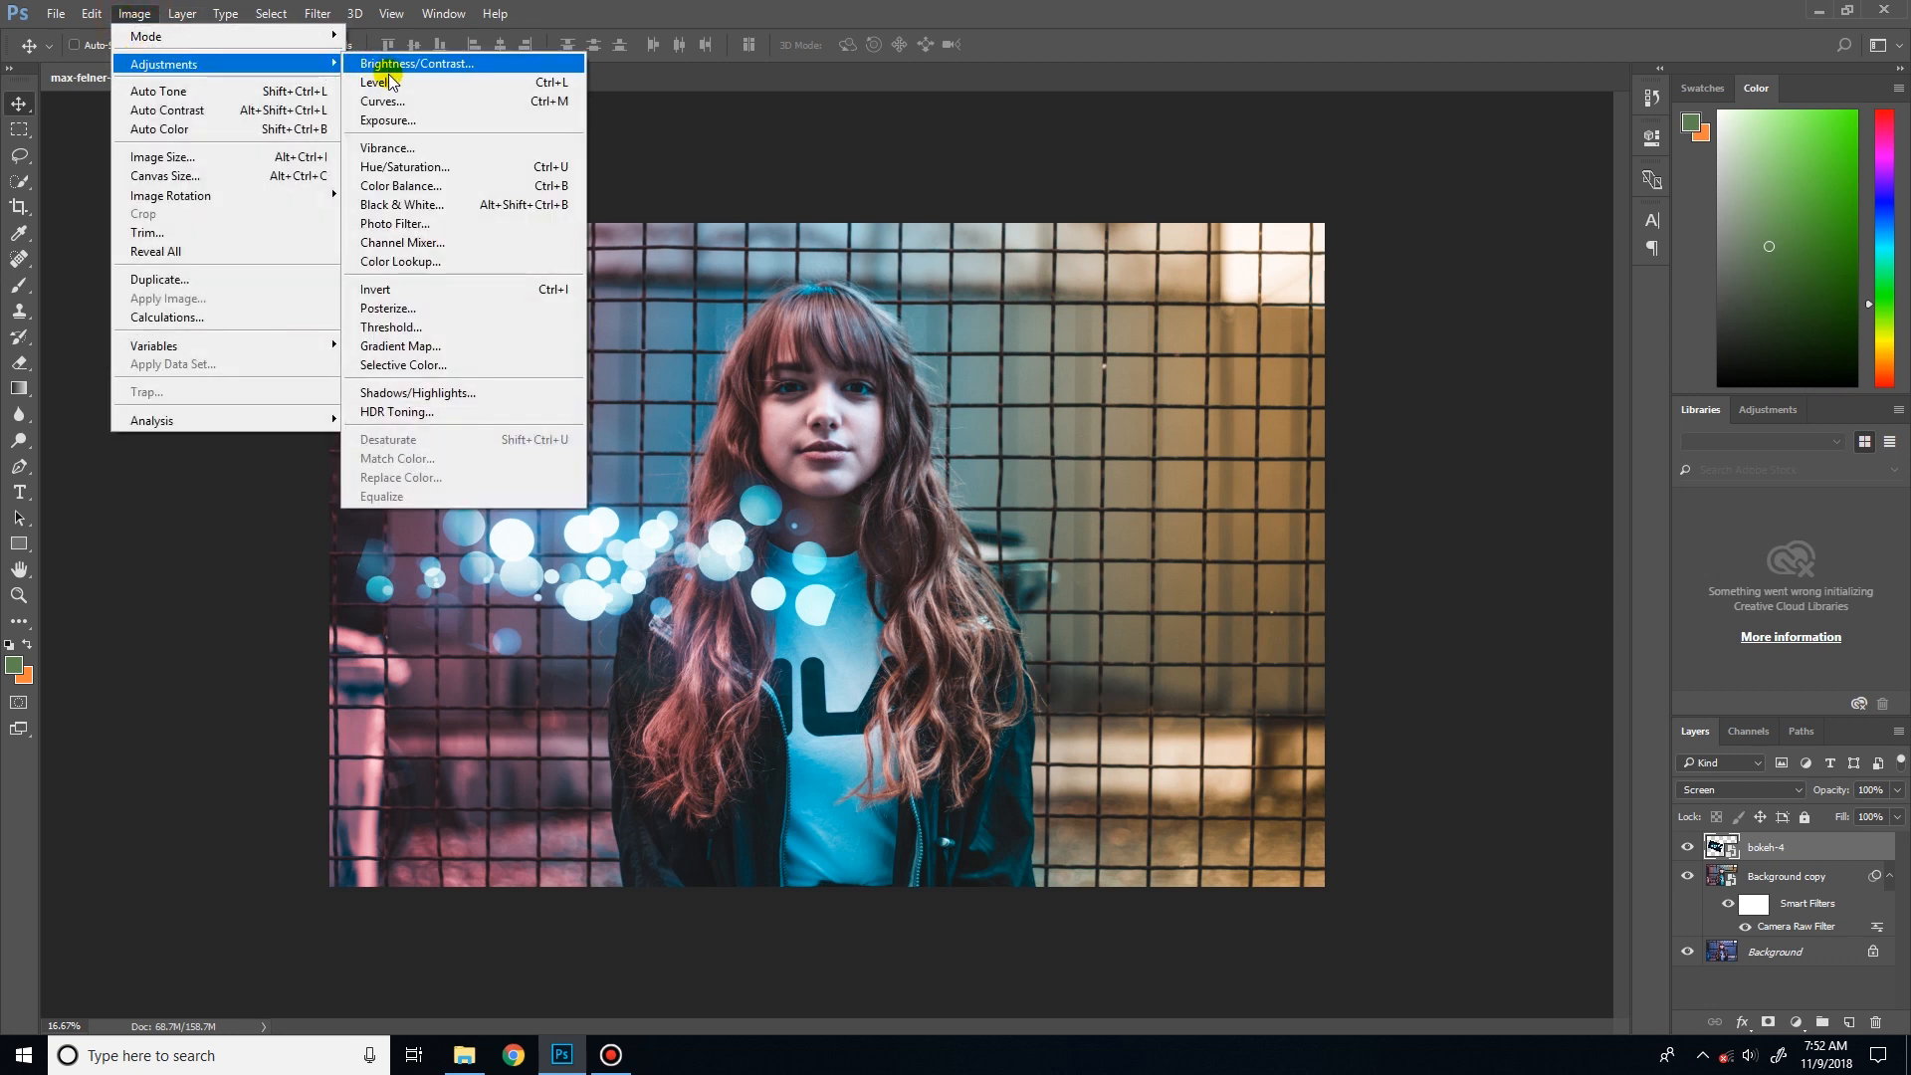
left_click(393, 167)
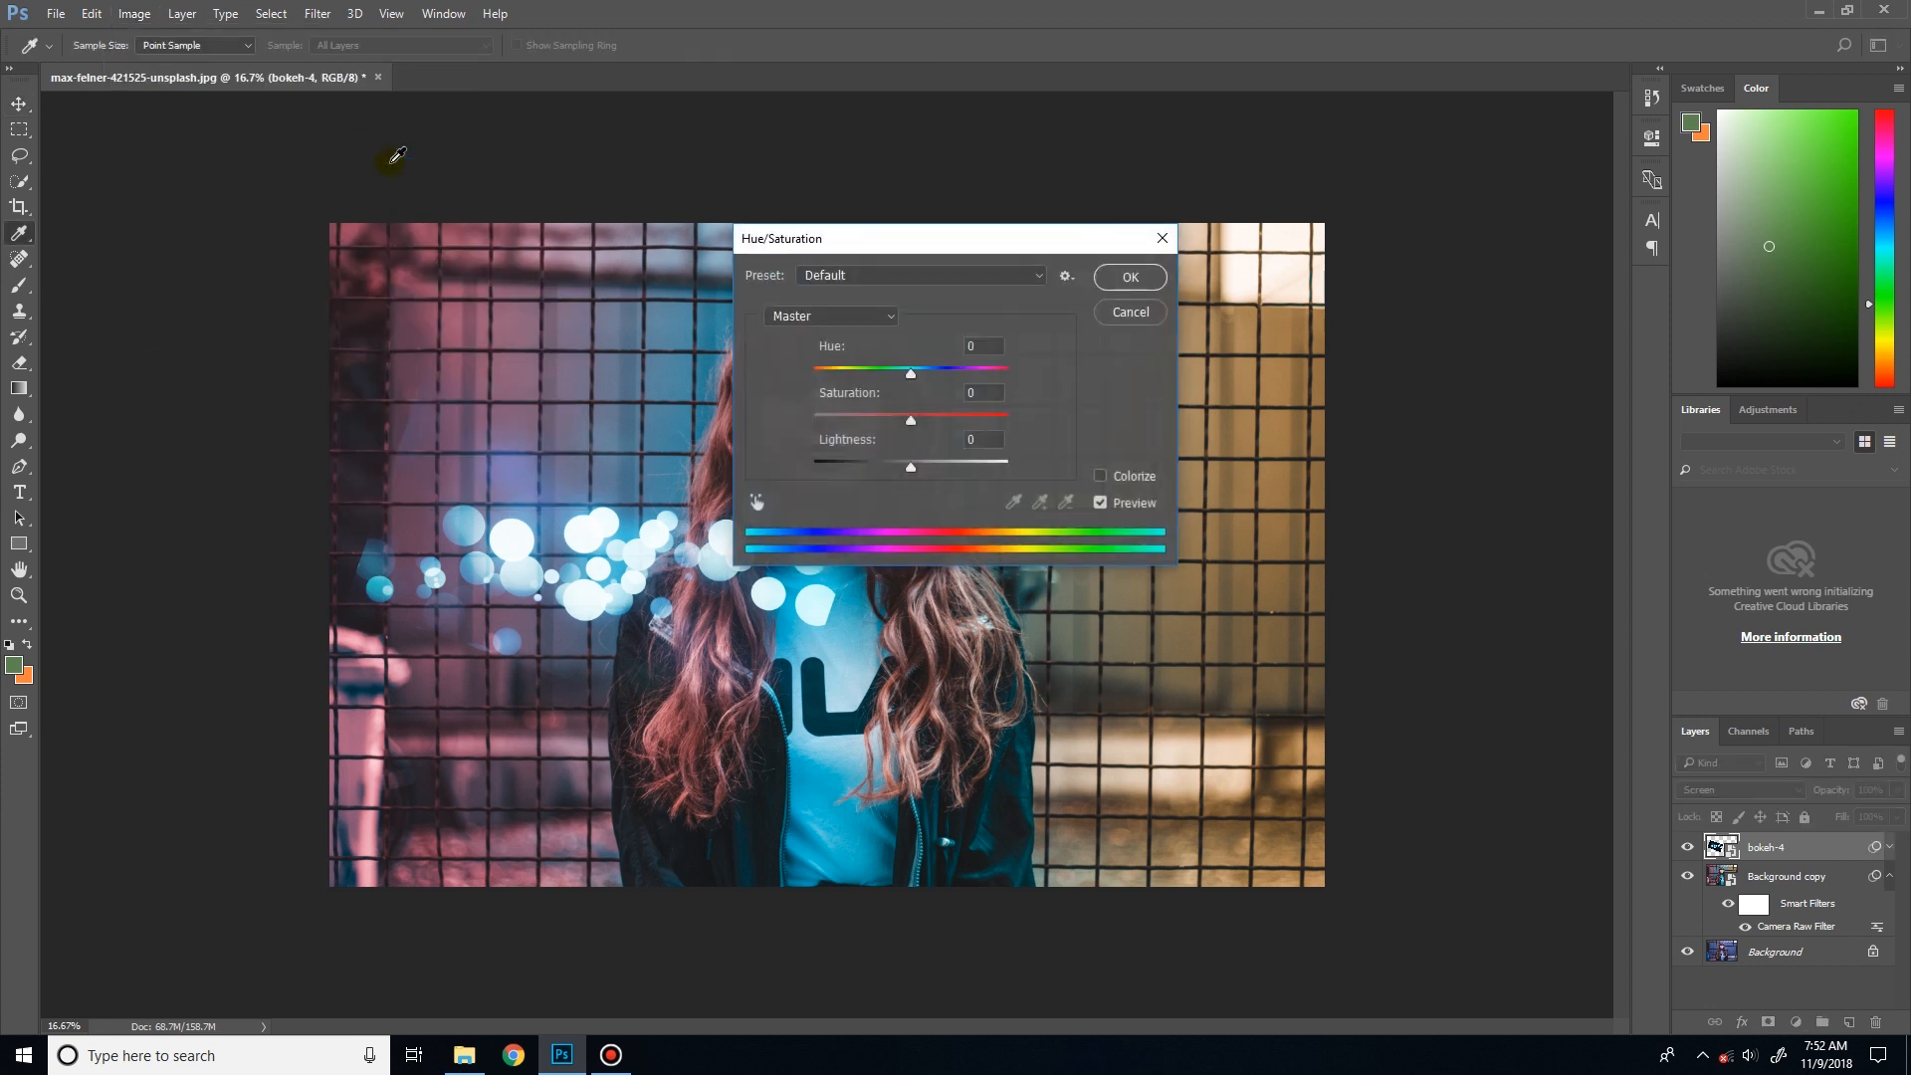
left_click_drag(918, 238, 1299, 136)
left_click_drag(1306, 276, 1195, 276)
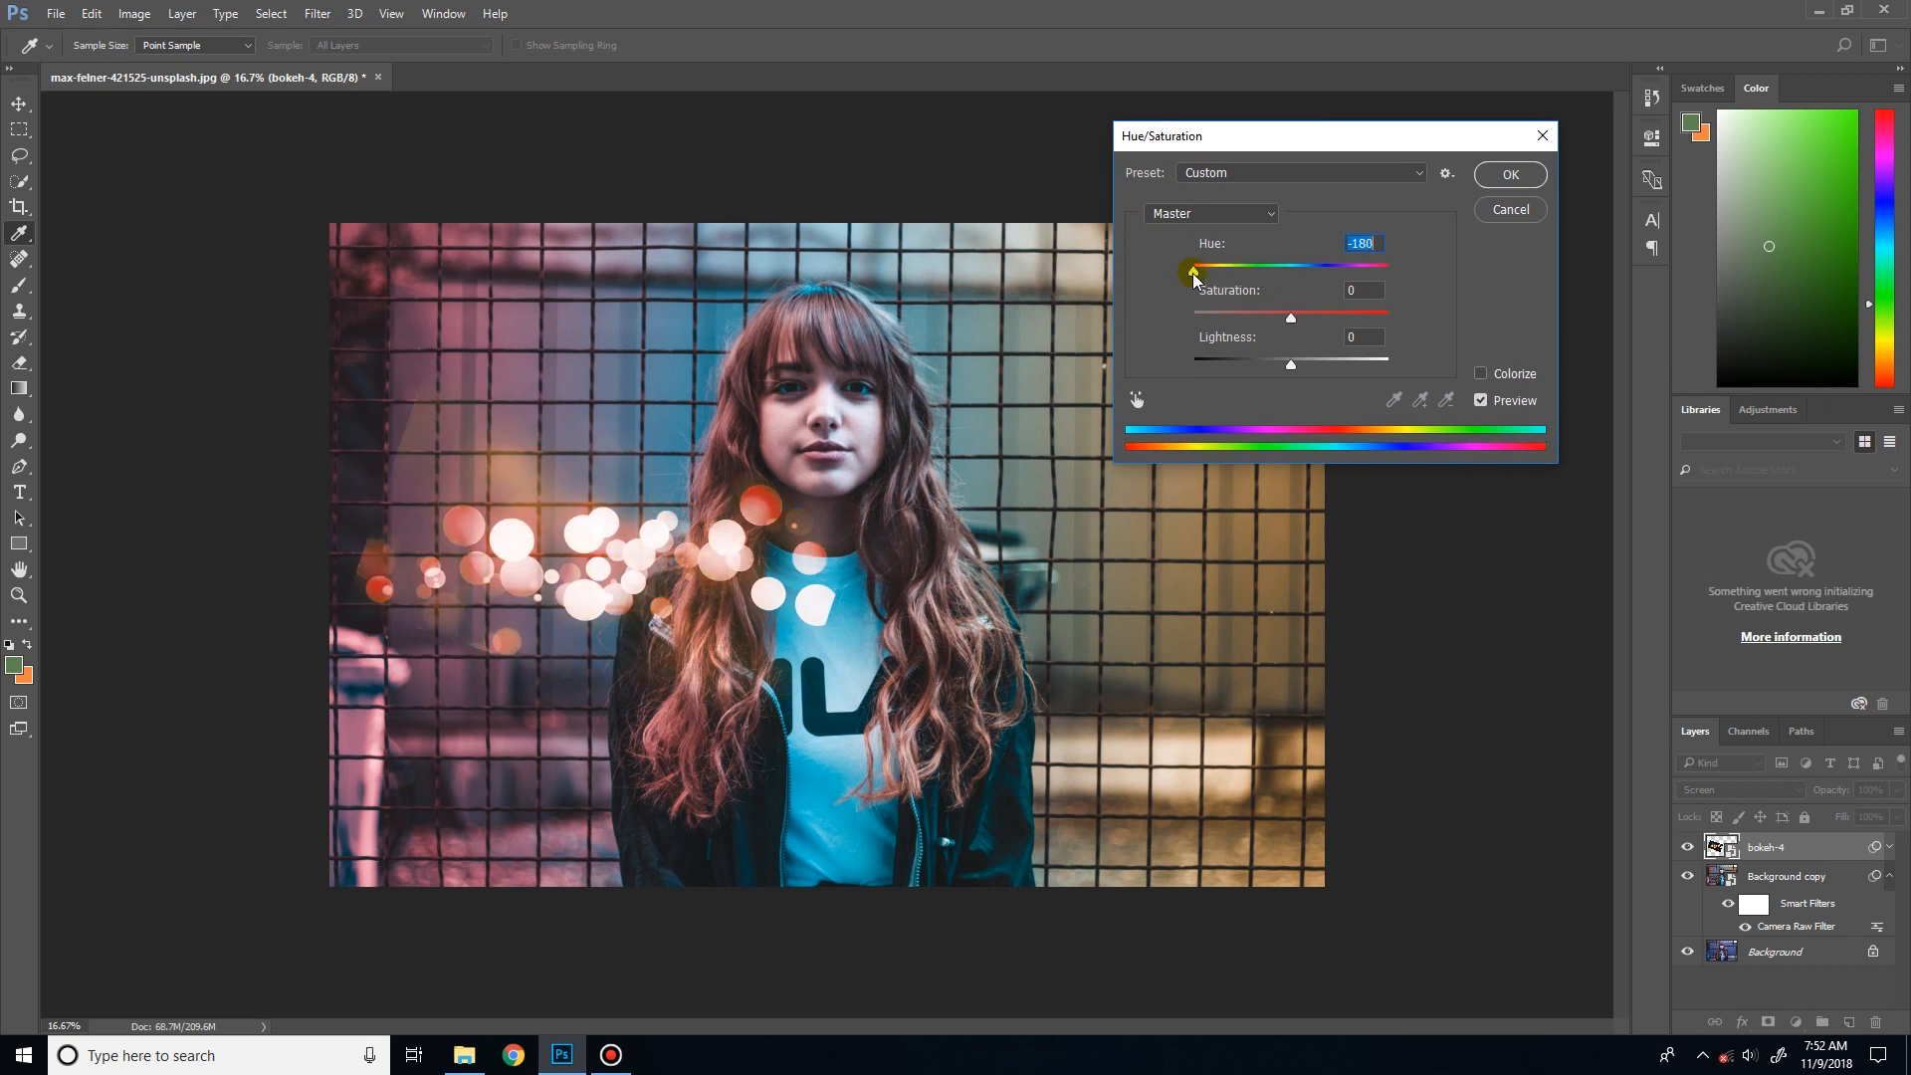
left_click_drag(1194, 277, 1385, 279)
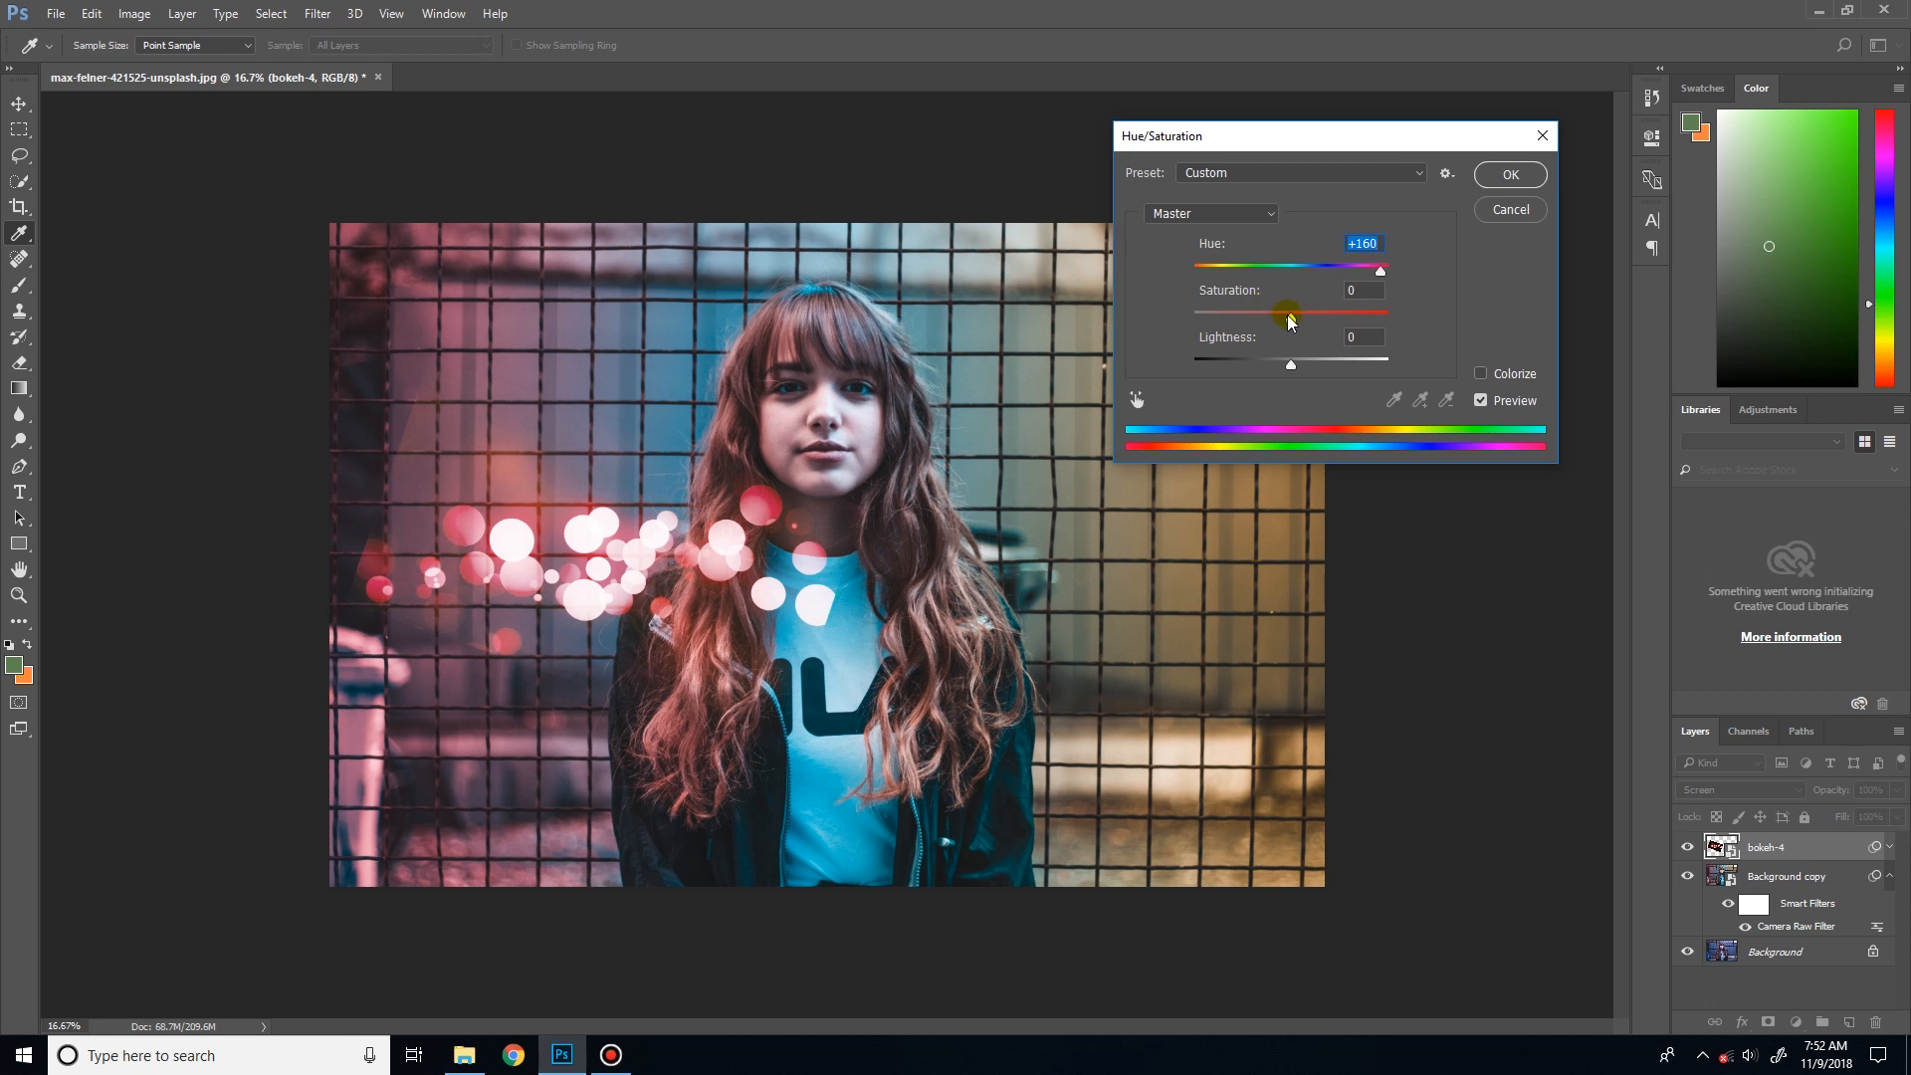
left_click_drag(1290, 320, 1280, 371)
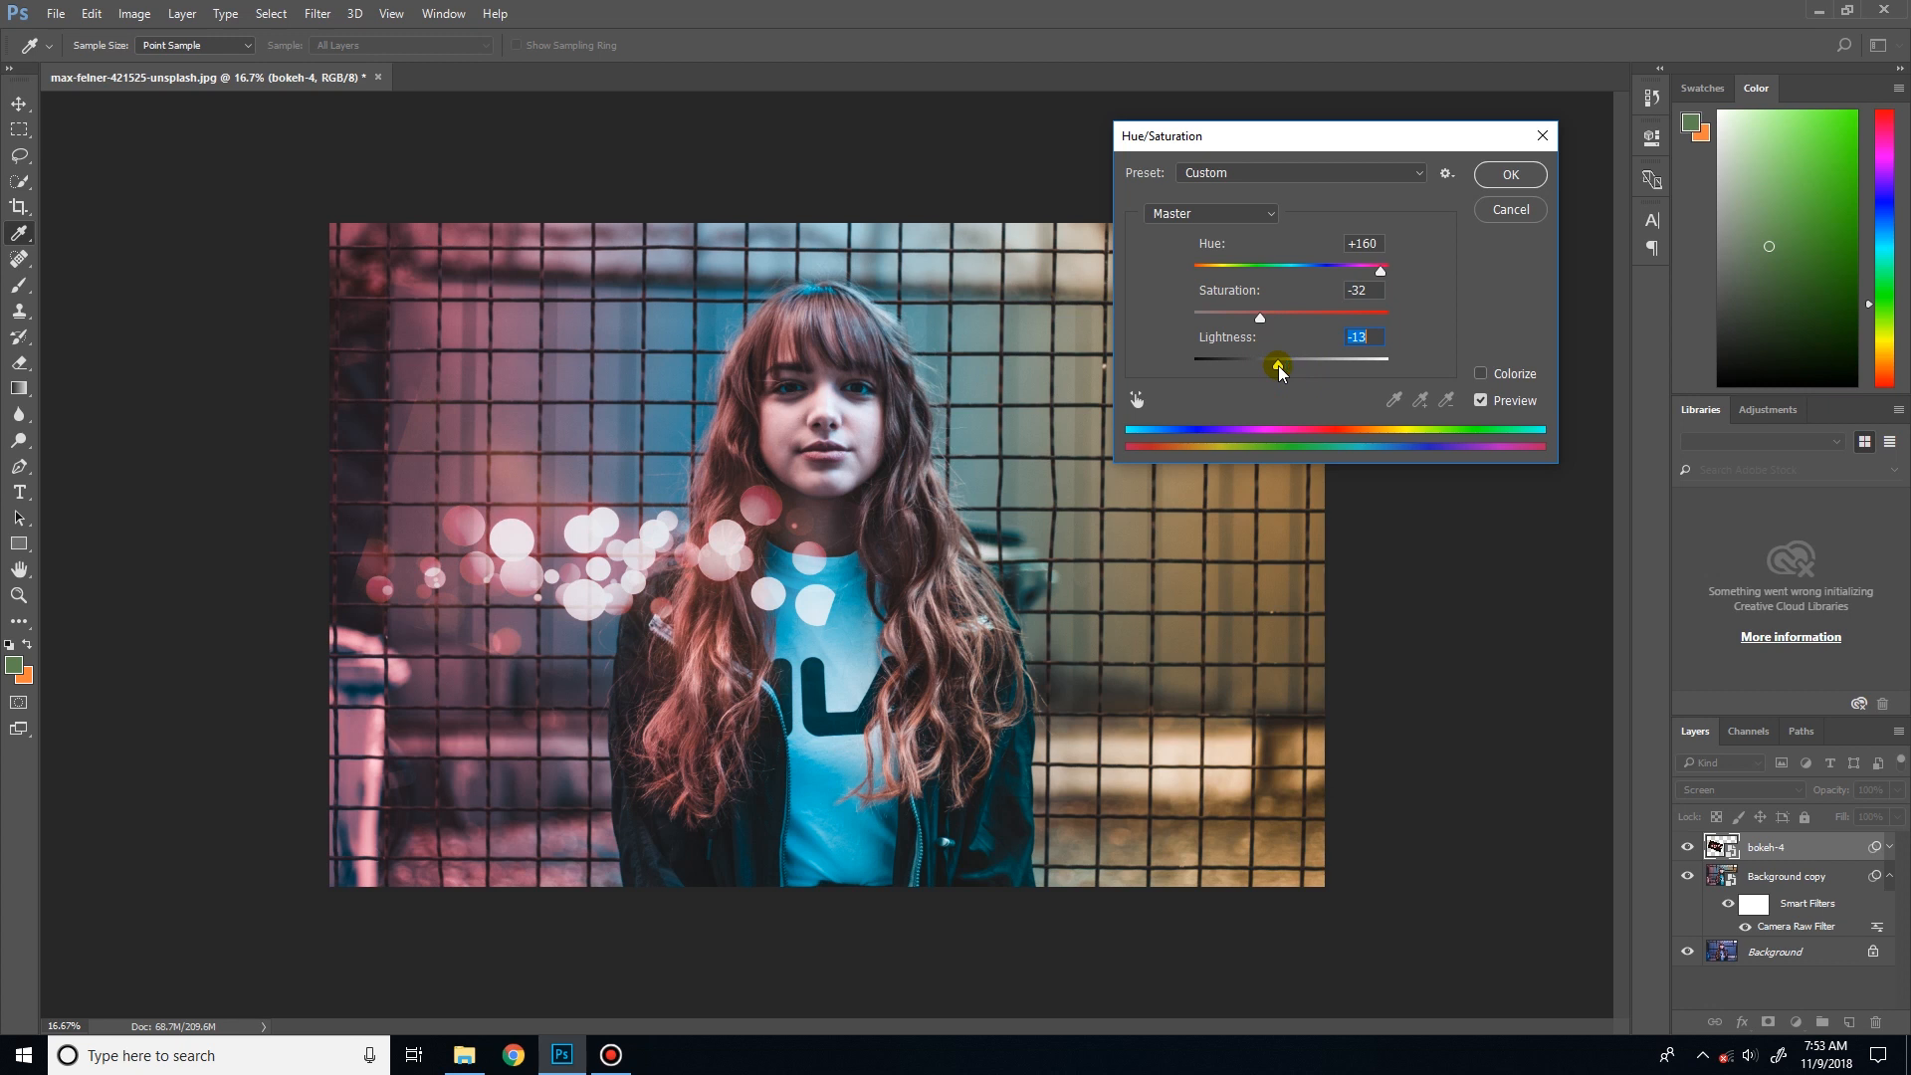
left_click_drag(1283, 371, 1286, 372)
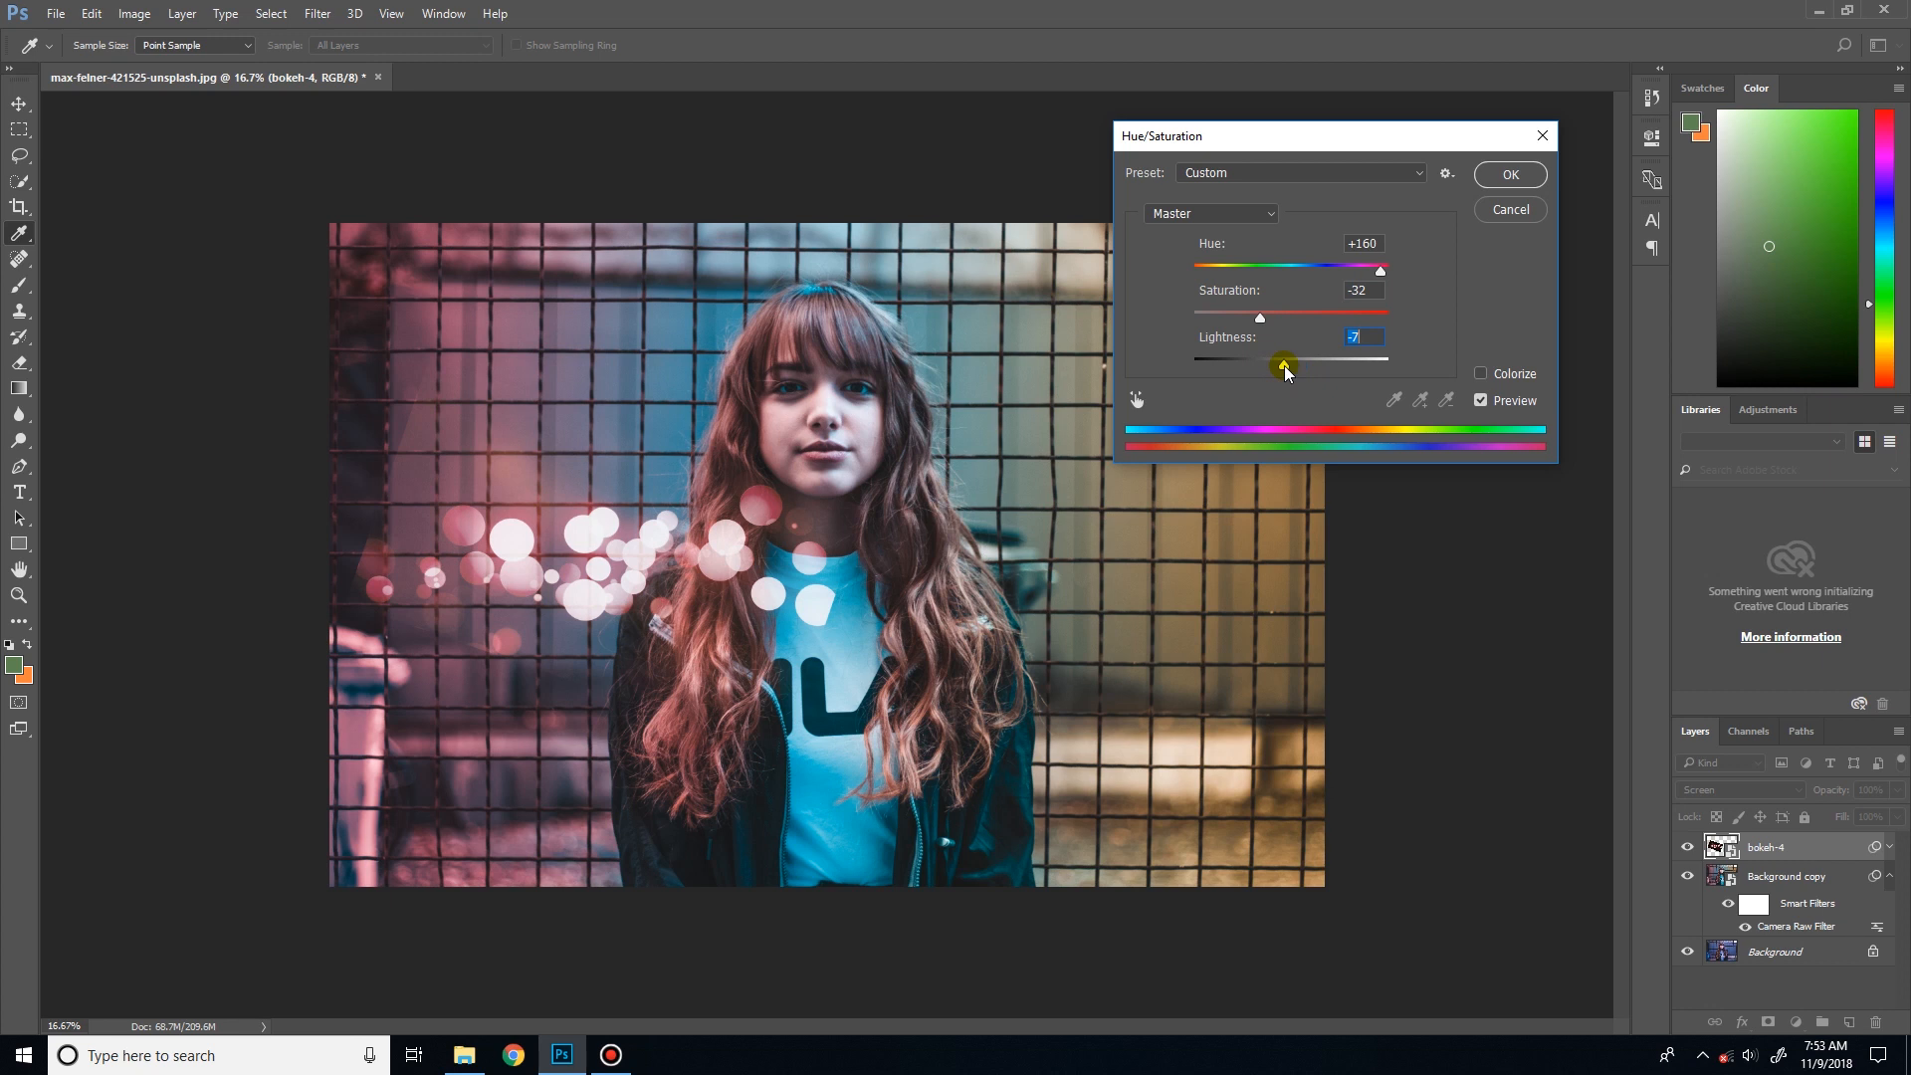
left_click(1481, 183)
left_click(1483, 180)
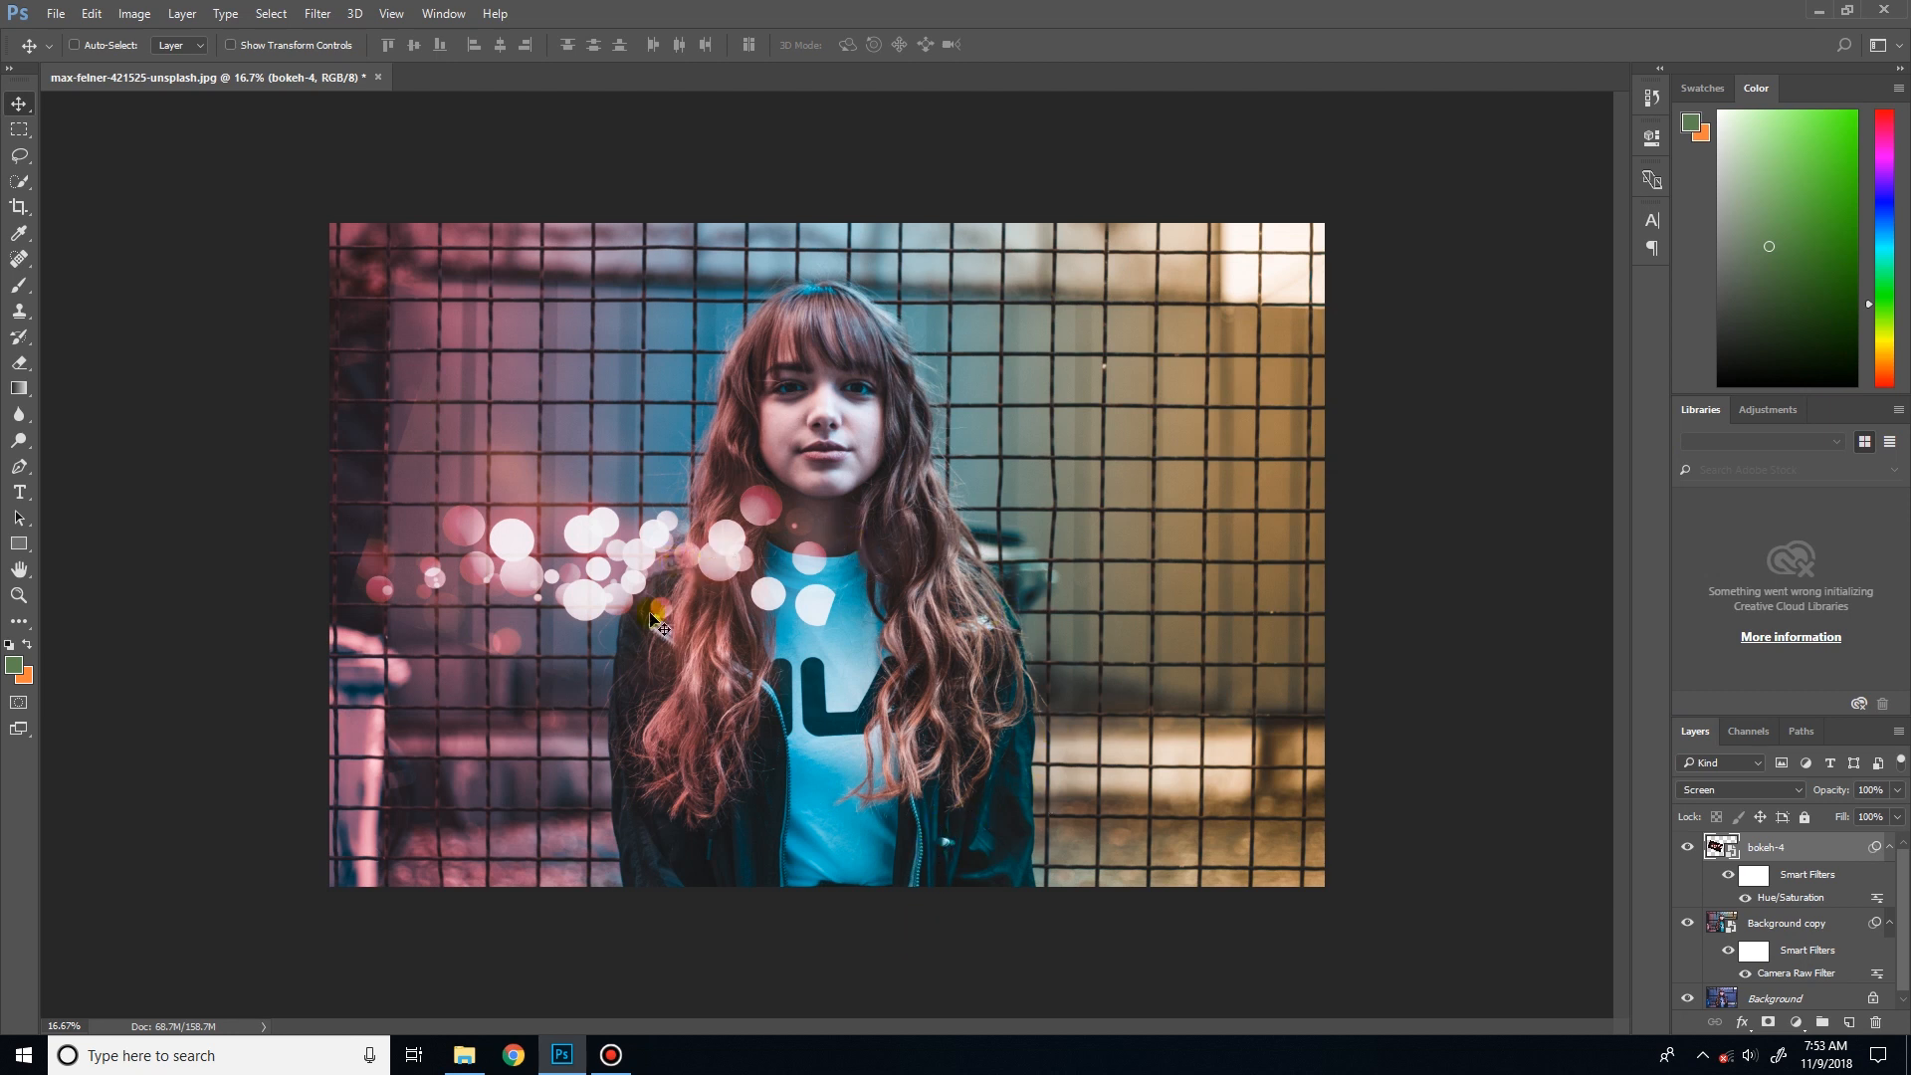
- Add a layer mask to the bokeh layer and paint black at 40% brush opacity to hide the lights over the woman
key("ctrl")
left_click(1768, 1022)
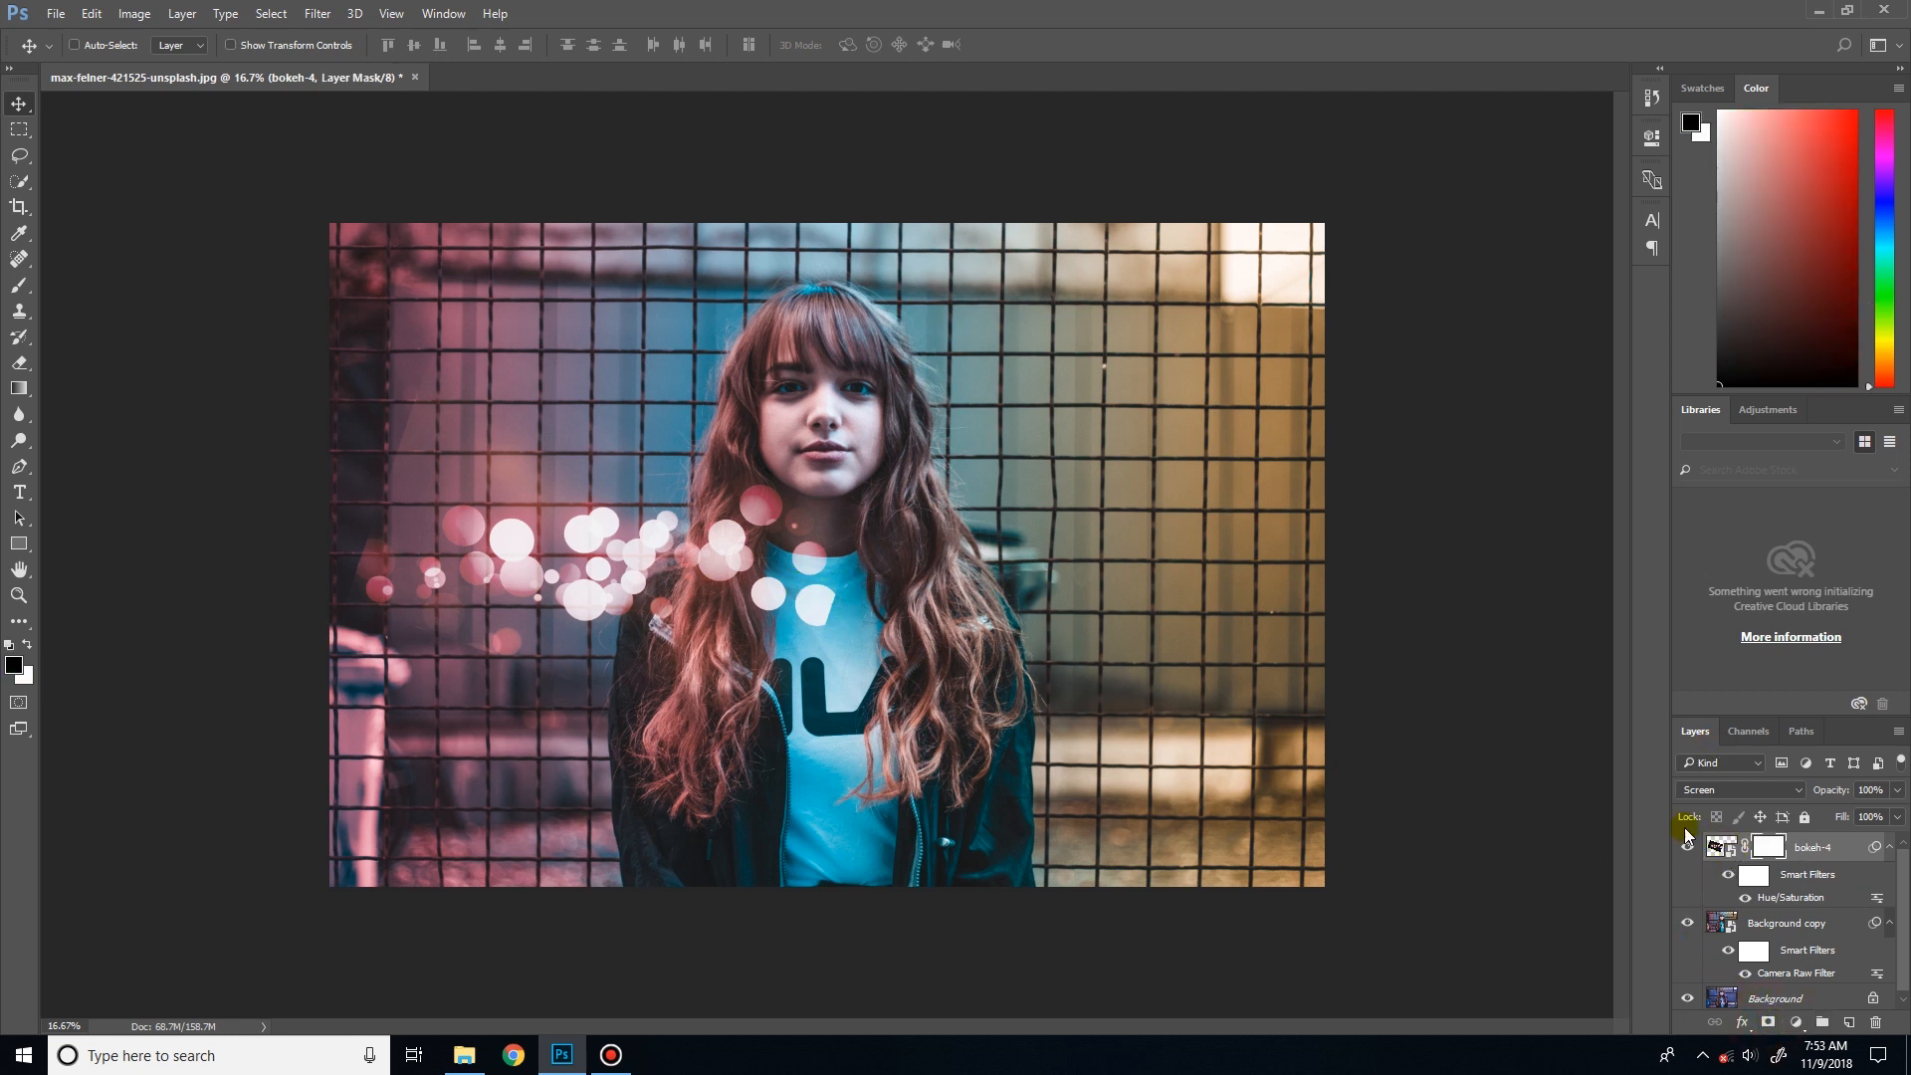
key("b")
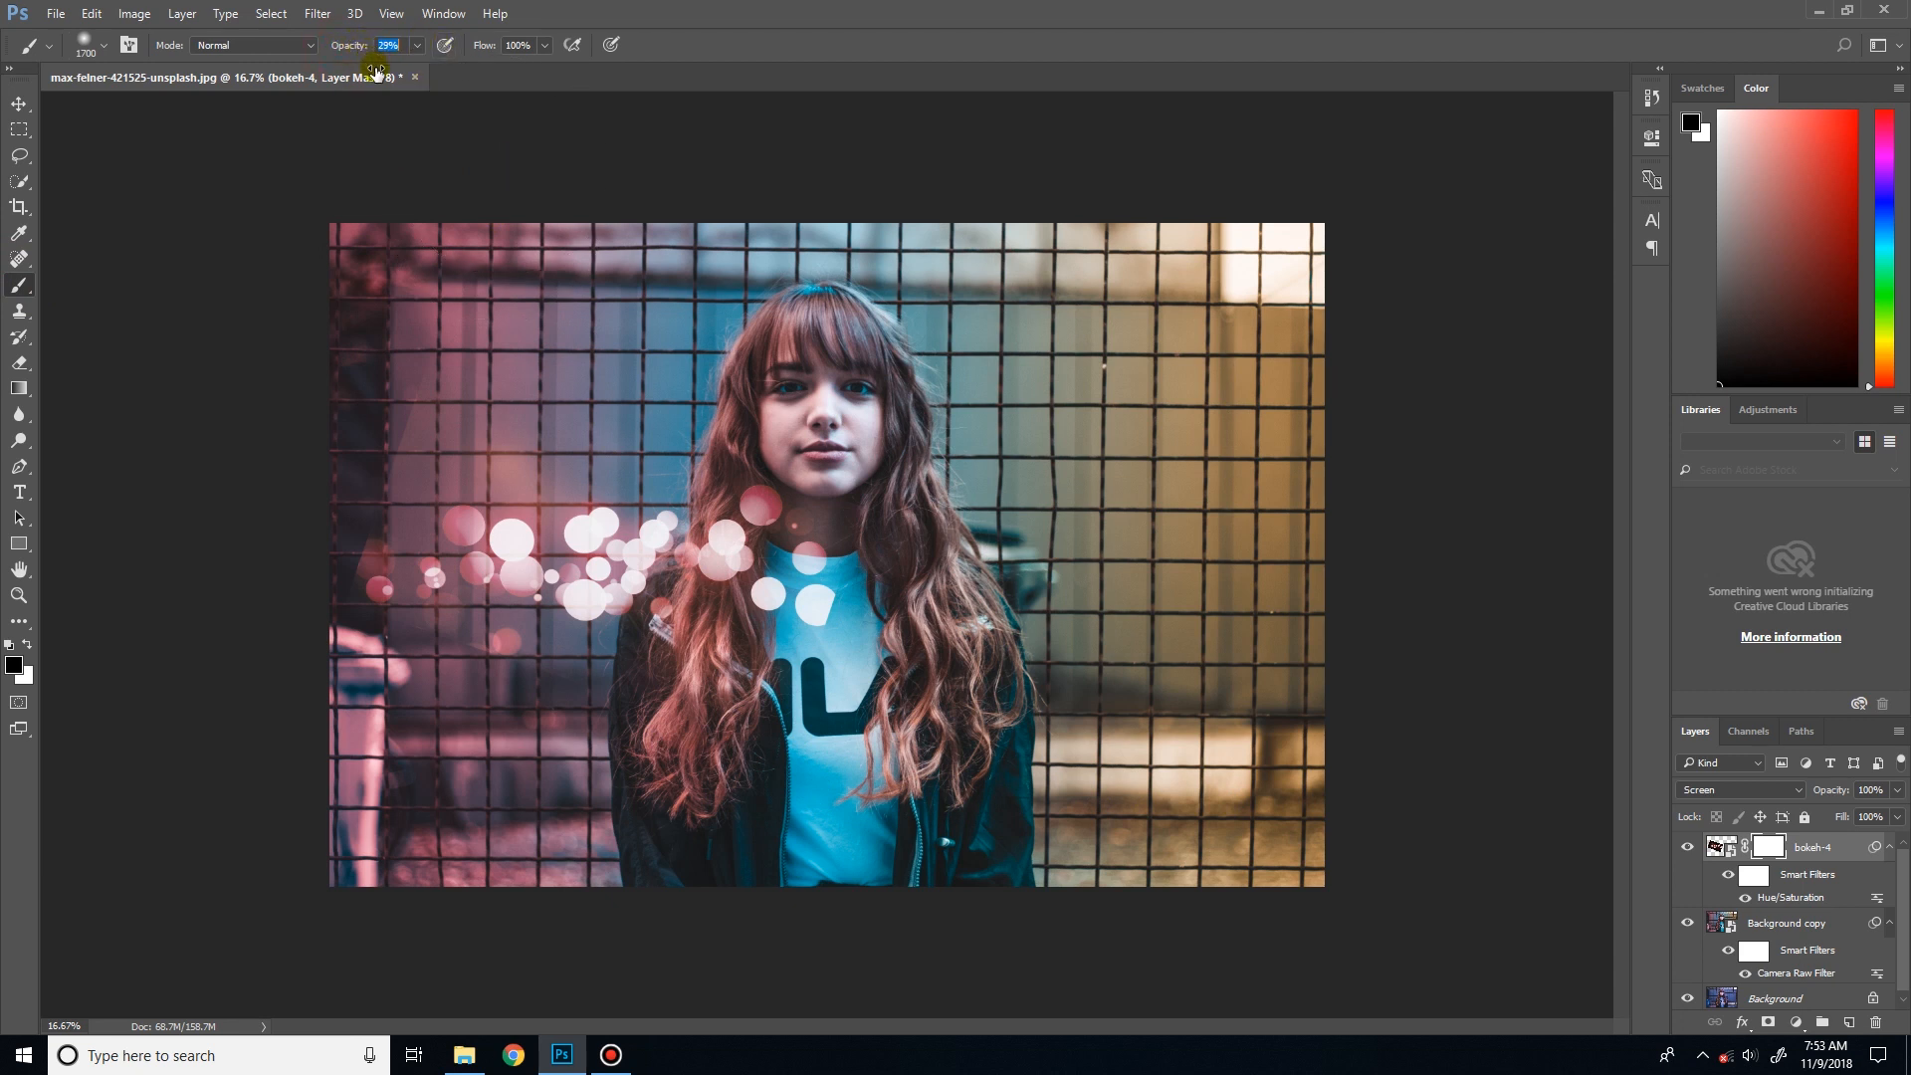
left_click(811, 521)
mouse_move(823, 511)
left_mouse_down()
mouse_move(788, 666)
mouse_move(815, 500)
mouse_move(779, 649)
mouse_move(839, 486)
mouse_move(726, 712)
mouse_move(814, 486)
mouse_move(738, 635)
mouse_move(758, 615)
mouse_move(742, 557)
mouse_move(709, 622)
left_mouse_up()
mouse_move(828, 544)
left_mouse_down()
mouse_move(765, 707)
mouse_move(851, 457)
mouse_move(734, 787)
left_mouse_up()
mouse_move(760, 494)
left_mouse_down()
mouse_move(714, 686)
mouse_move(794, 637)
left_mouse_up()
mouse_move(707, 585)
left_mouse_down()
mouse_move(649, 651)
mouse_move(630, 711)
left_mouse_up()
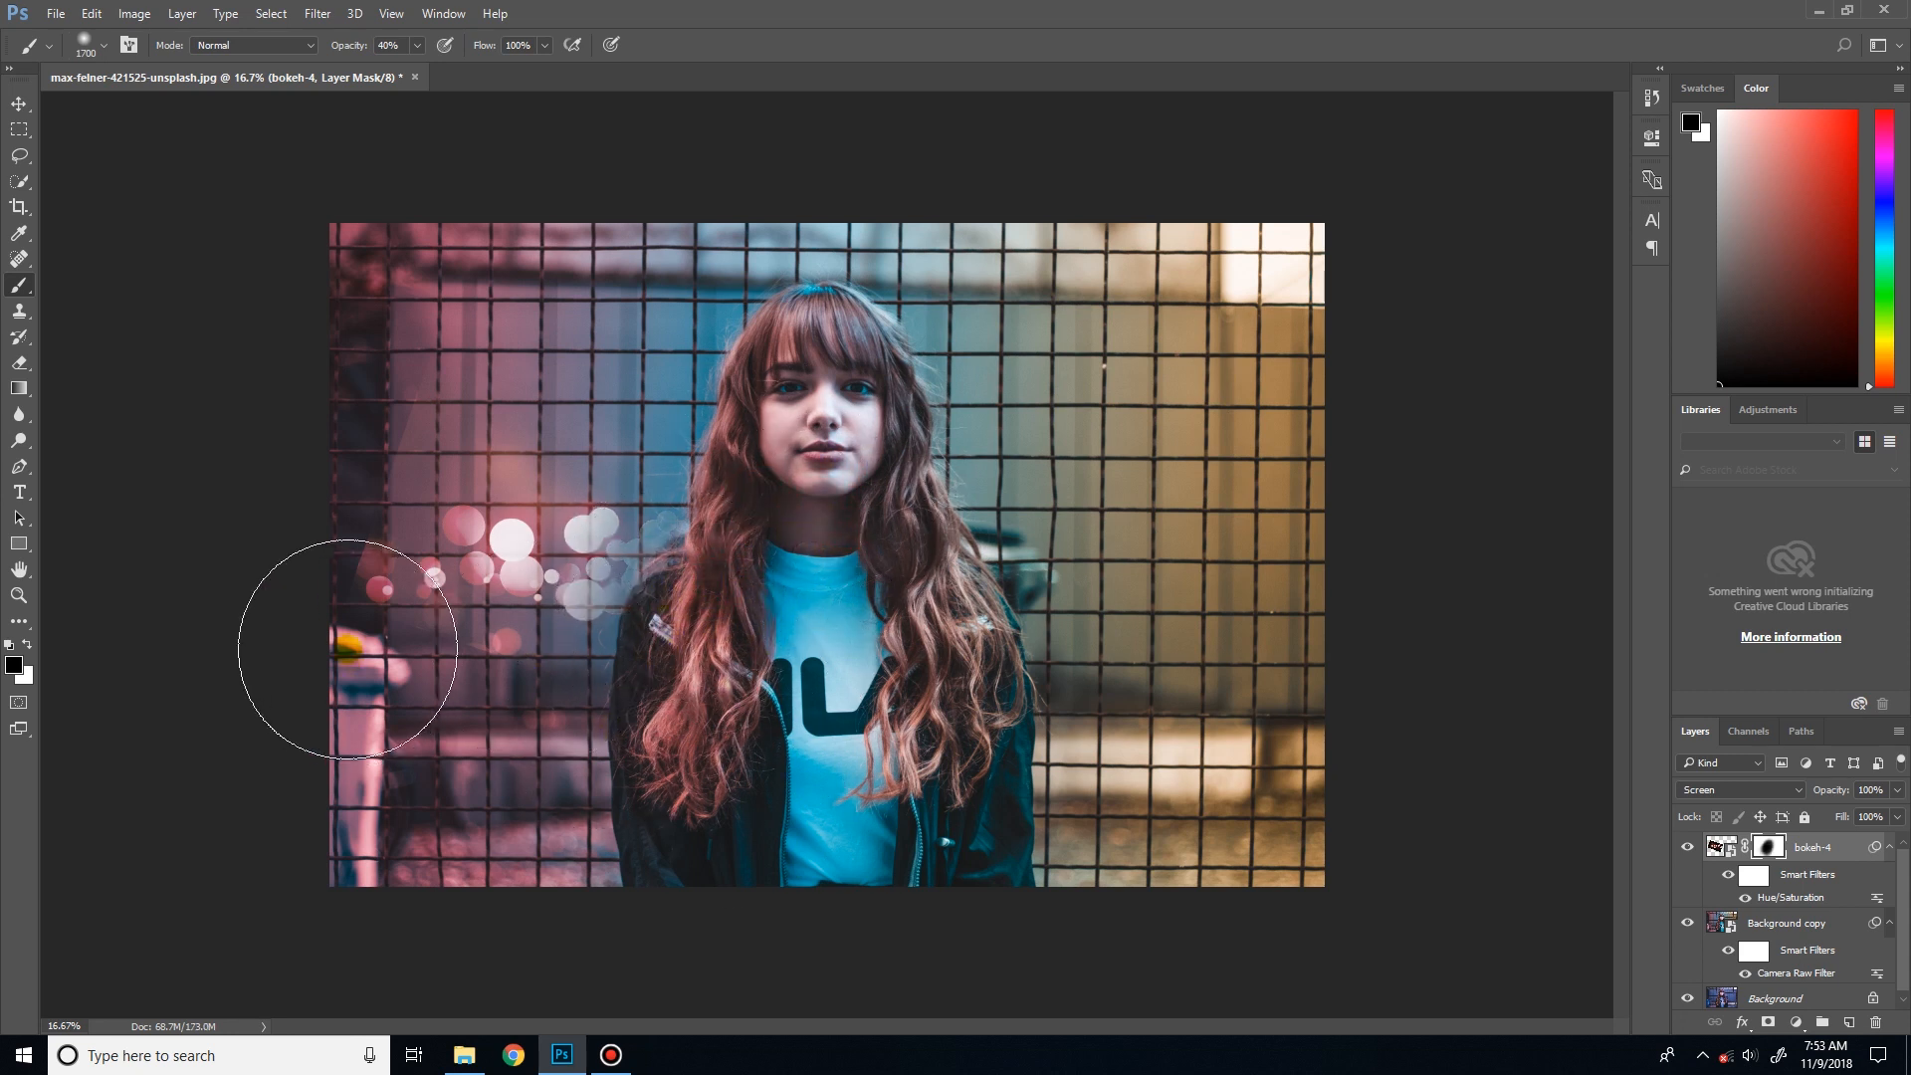
- Paint black on the bokeh layer's mask to fade the glow along the photo's left side
left_click_drag(630, 349, 332, 372)
left_click_drag(448, 356, 292, 440)
mouse_move(382, 367)
left_mouse_down()
mouse_move(338, 462)
mouse_move(228, 490)
left_mouse_up()
left_click_drag(347, 426, 308, 485)
left_click_drag(374, 389, 265, 535)
left_click_drag(326, 421, 140, 694)
left_click_drag(349, 732, 405, 747)
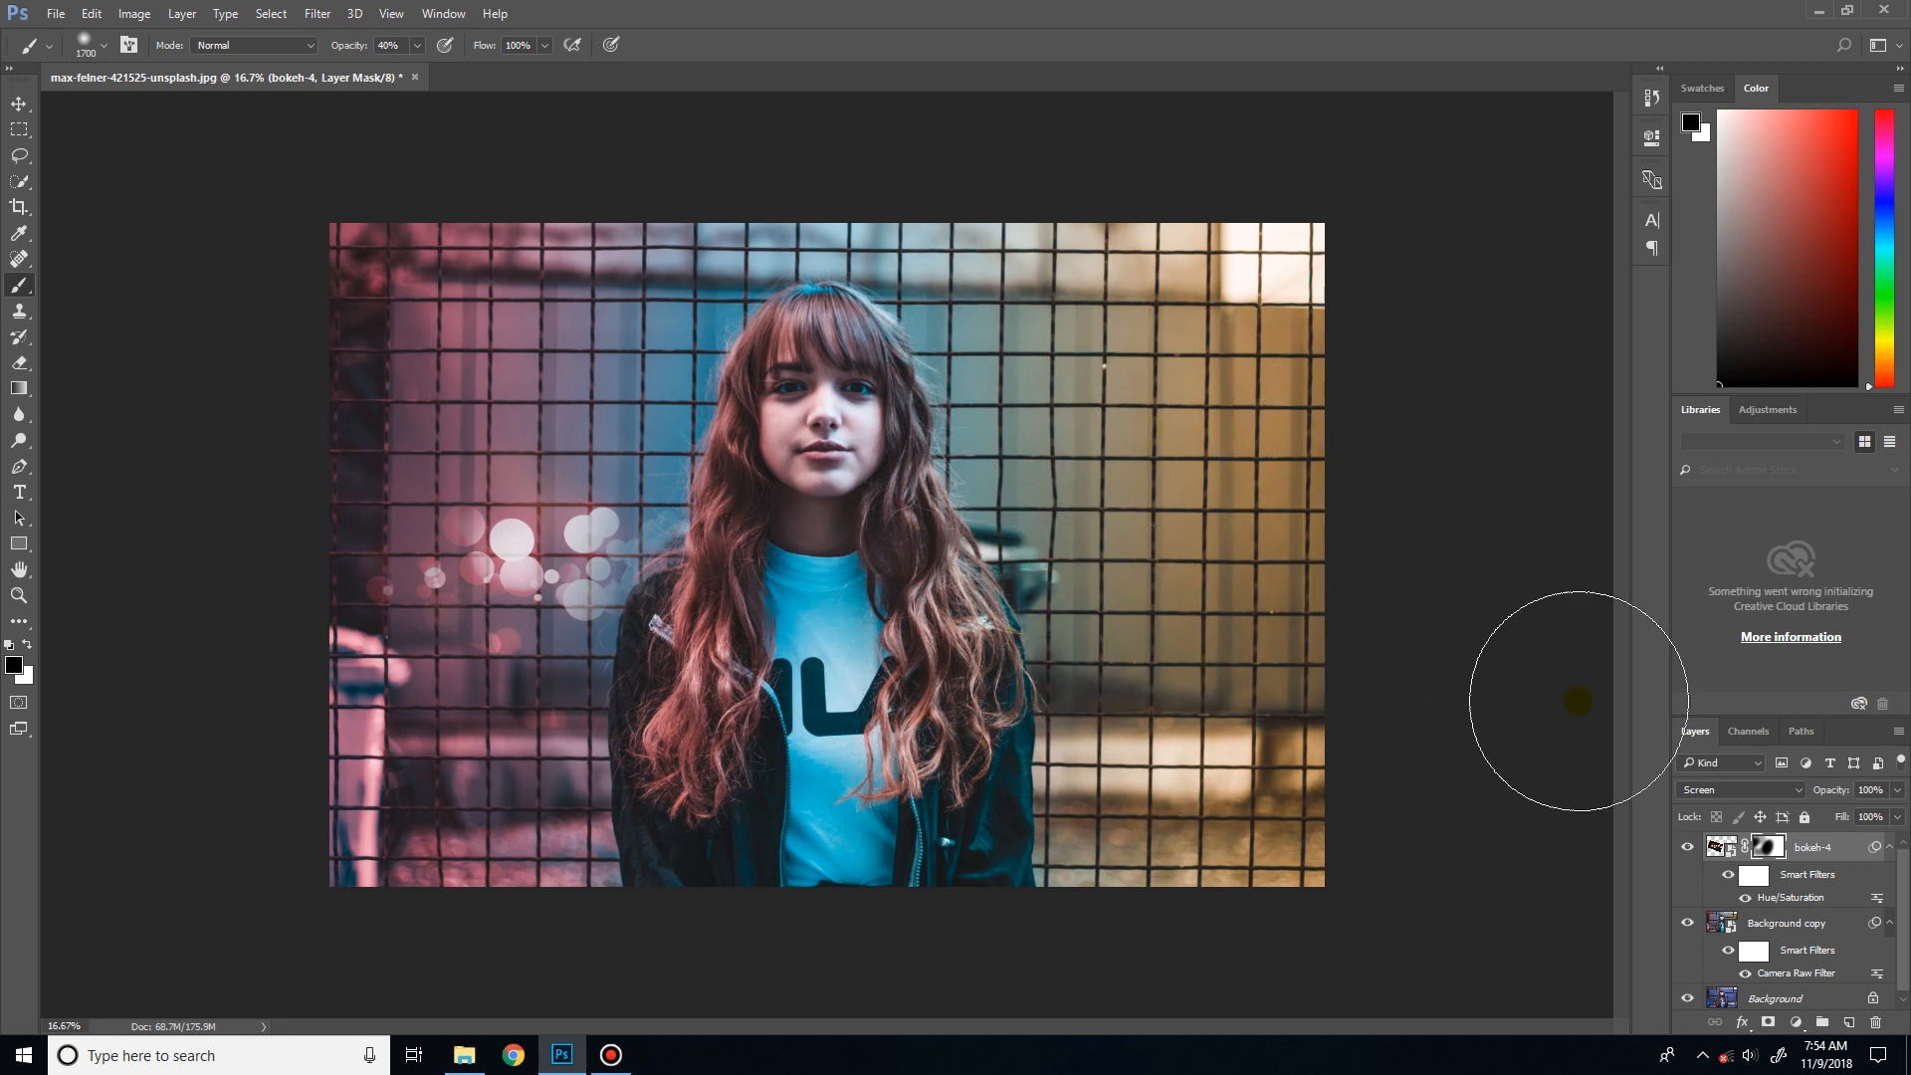
- Bring back the lights beside the hair with white on the bokeh mask, and hide those over the hair and shoulder with black
key("x")
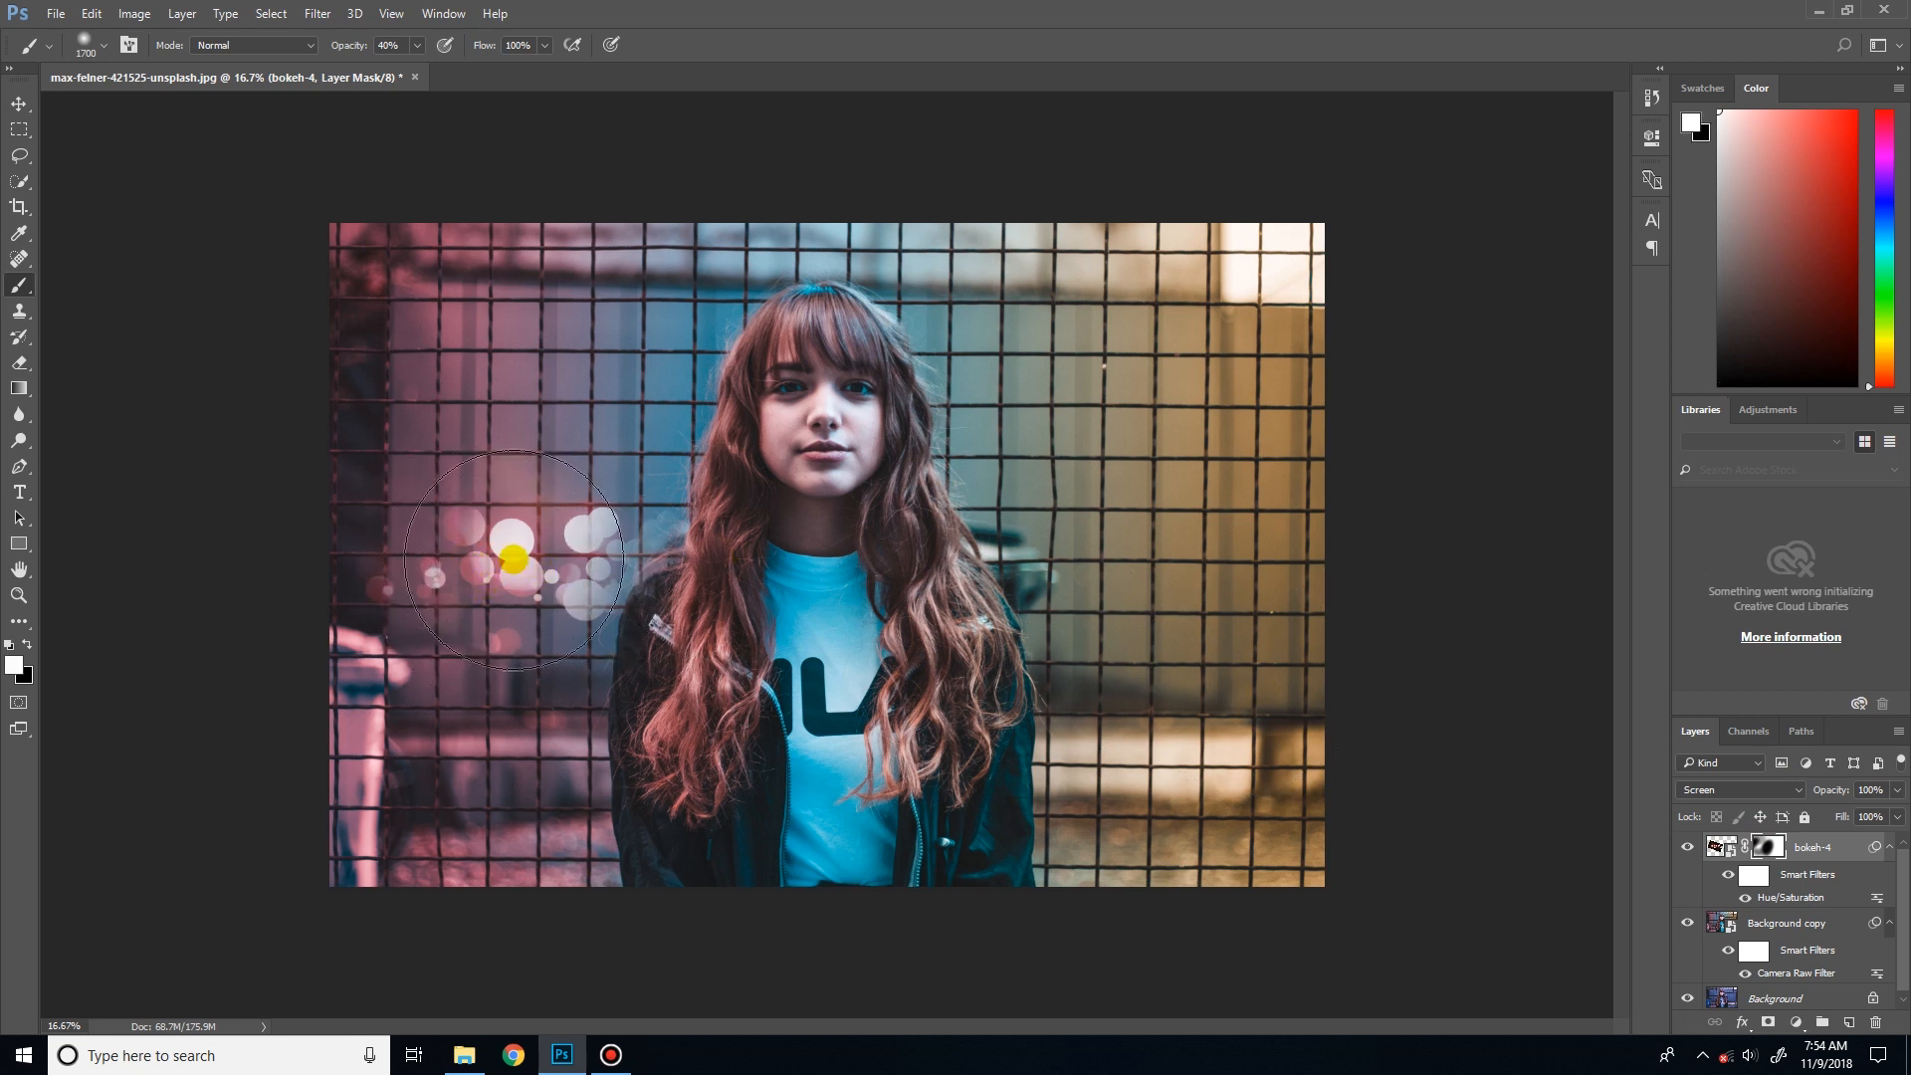
left_click(587, 481)
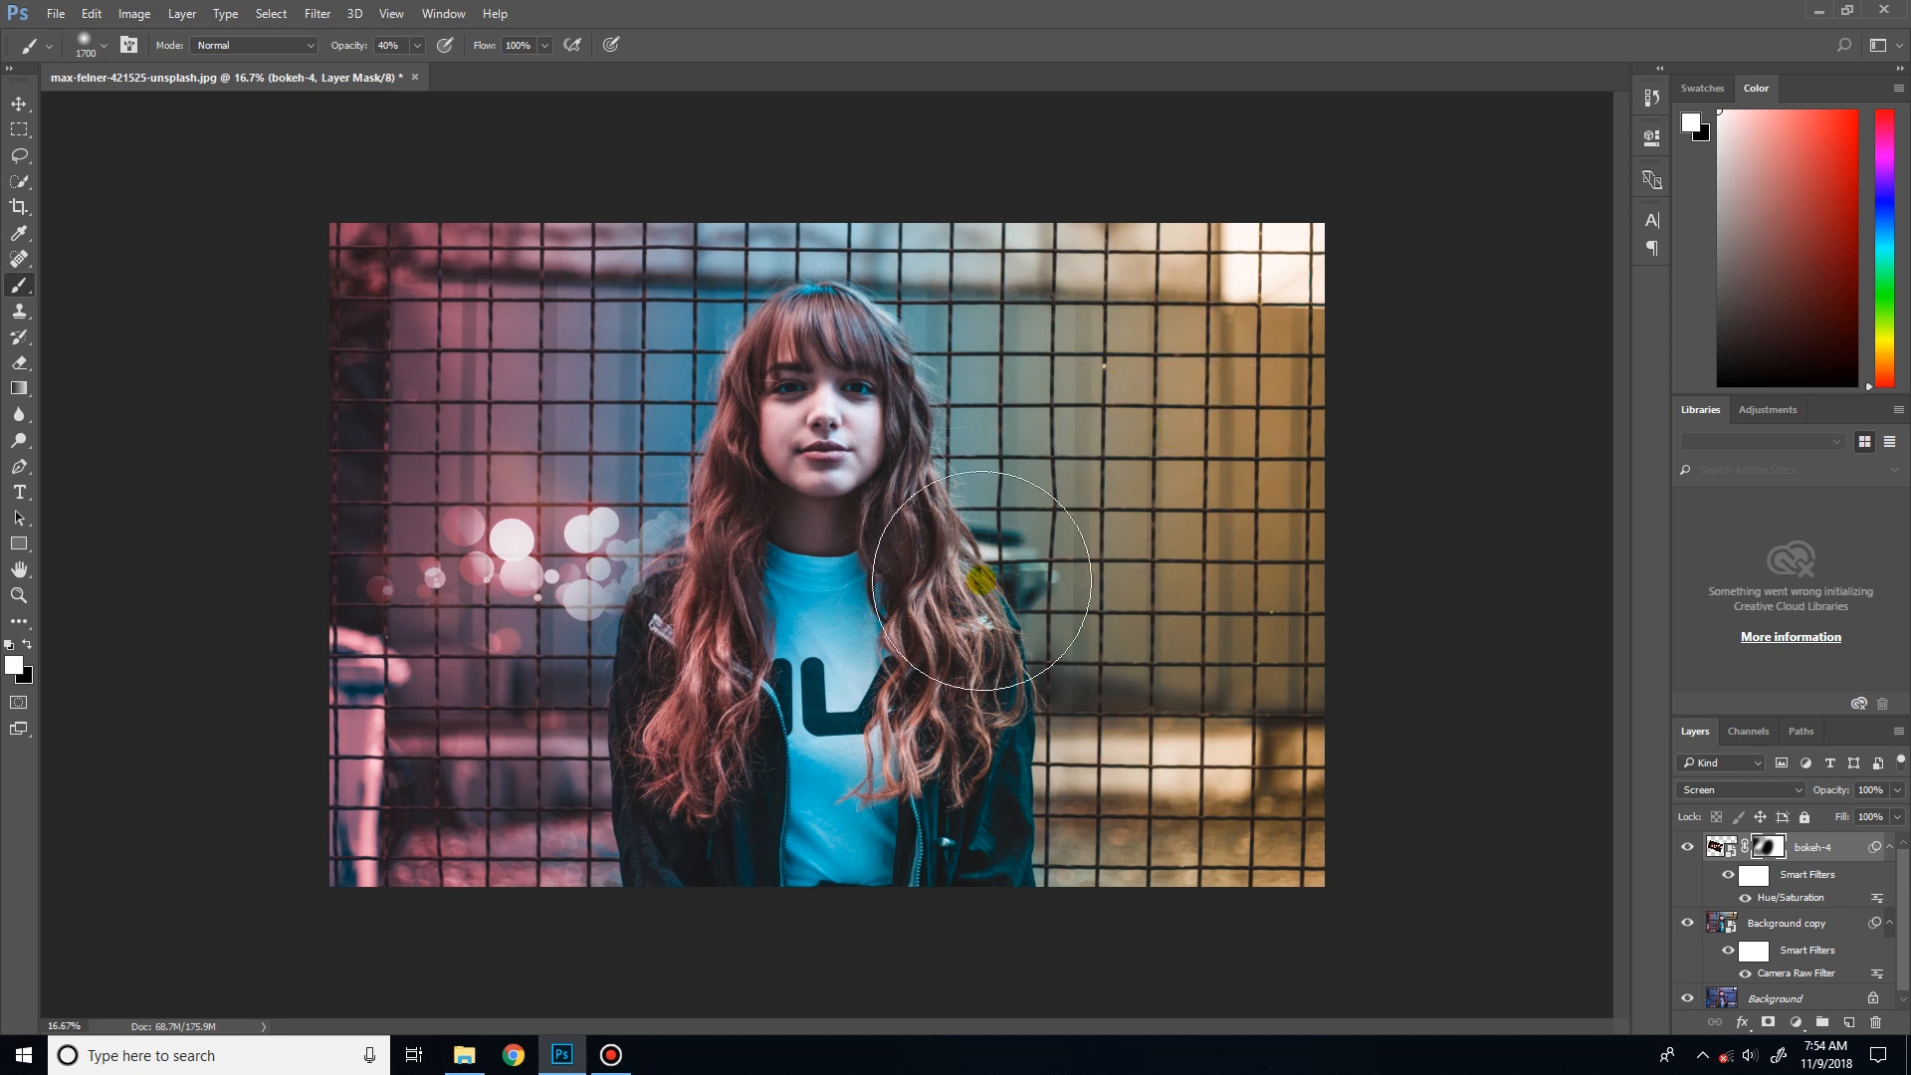
key("x")
left_click(729, 538)
left_click(734, 537)
left_click(743, 537)
left_click(718, 639)
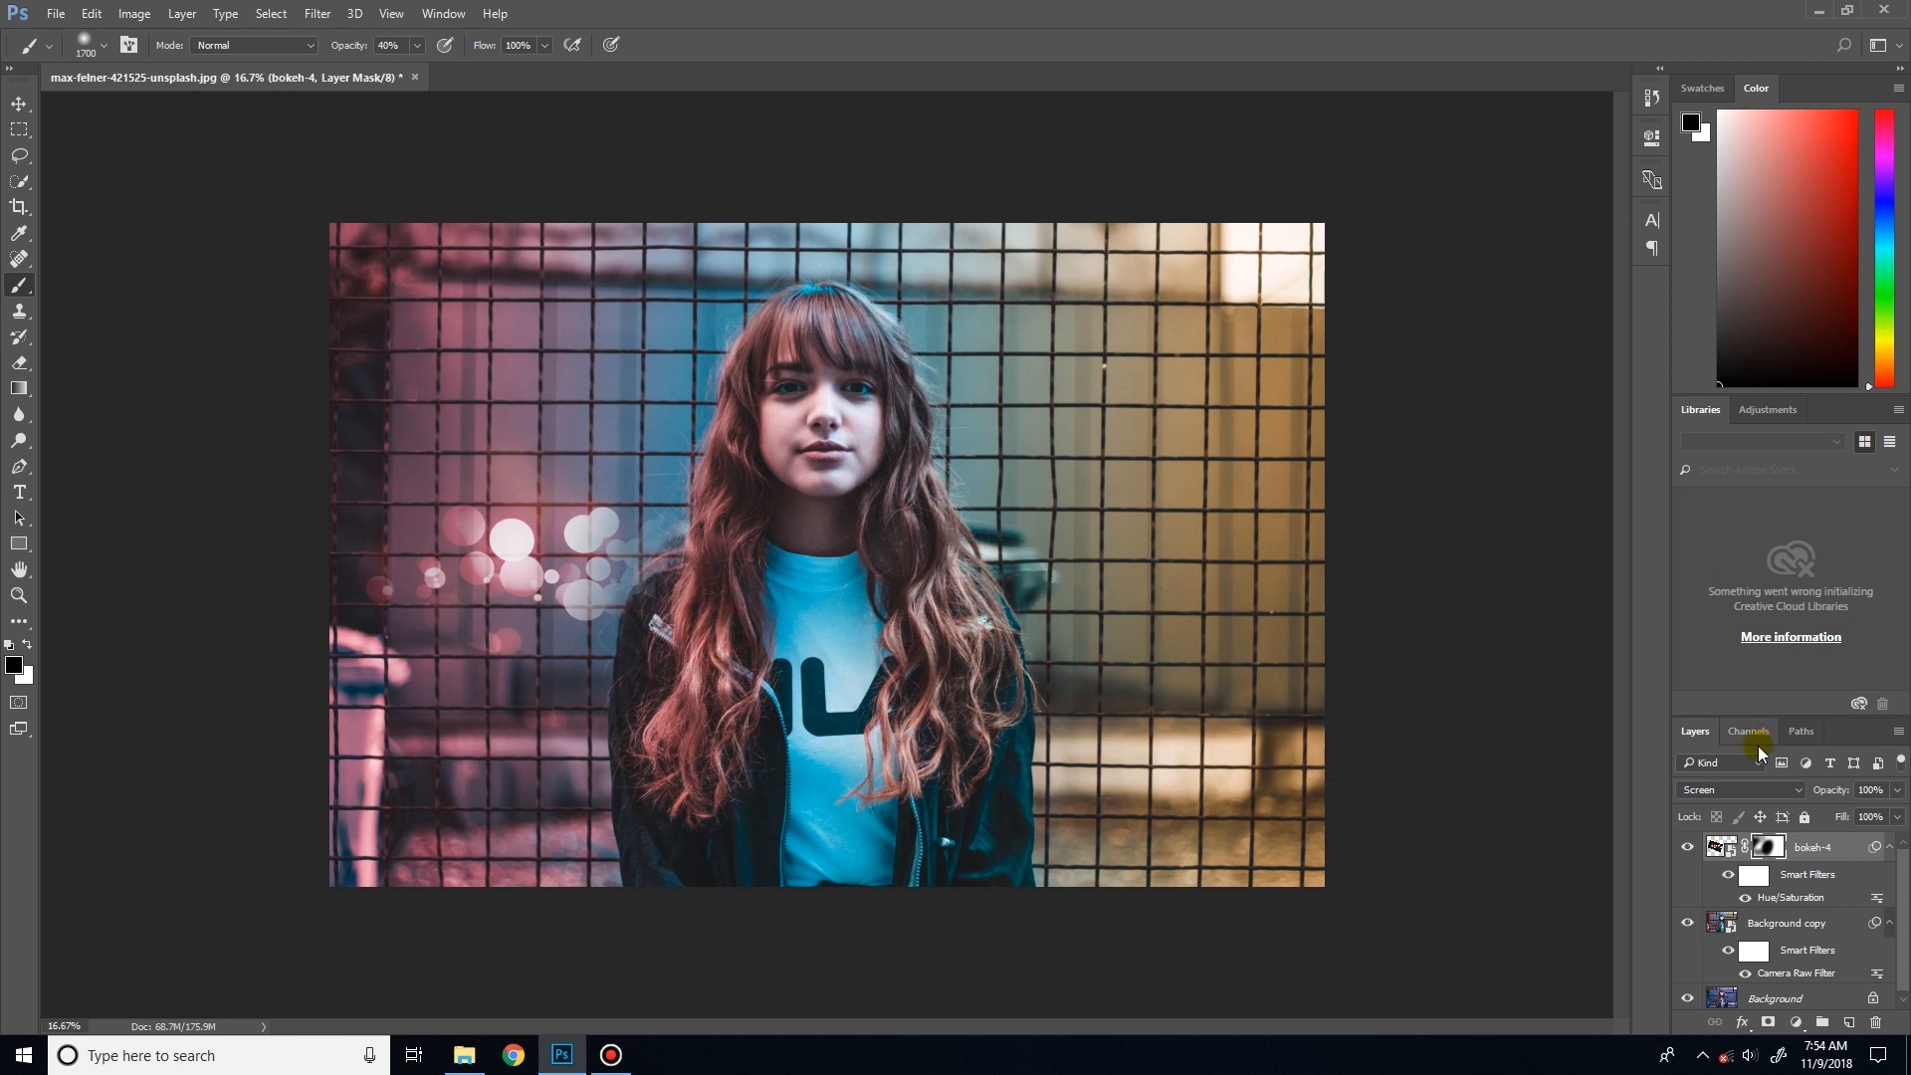
- Duplicate the masked bokeh-4 layer as bokeh-4 copy
left_click(19, 104)
right_click(1806, 847)
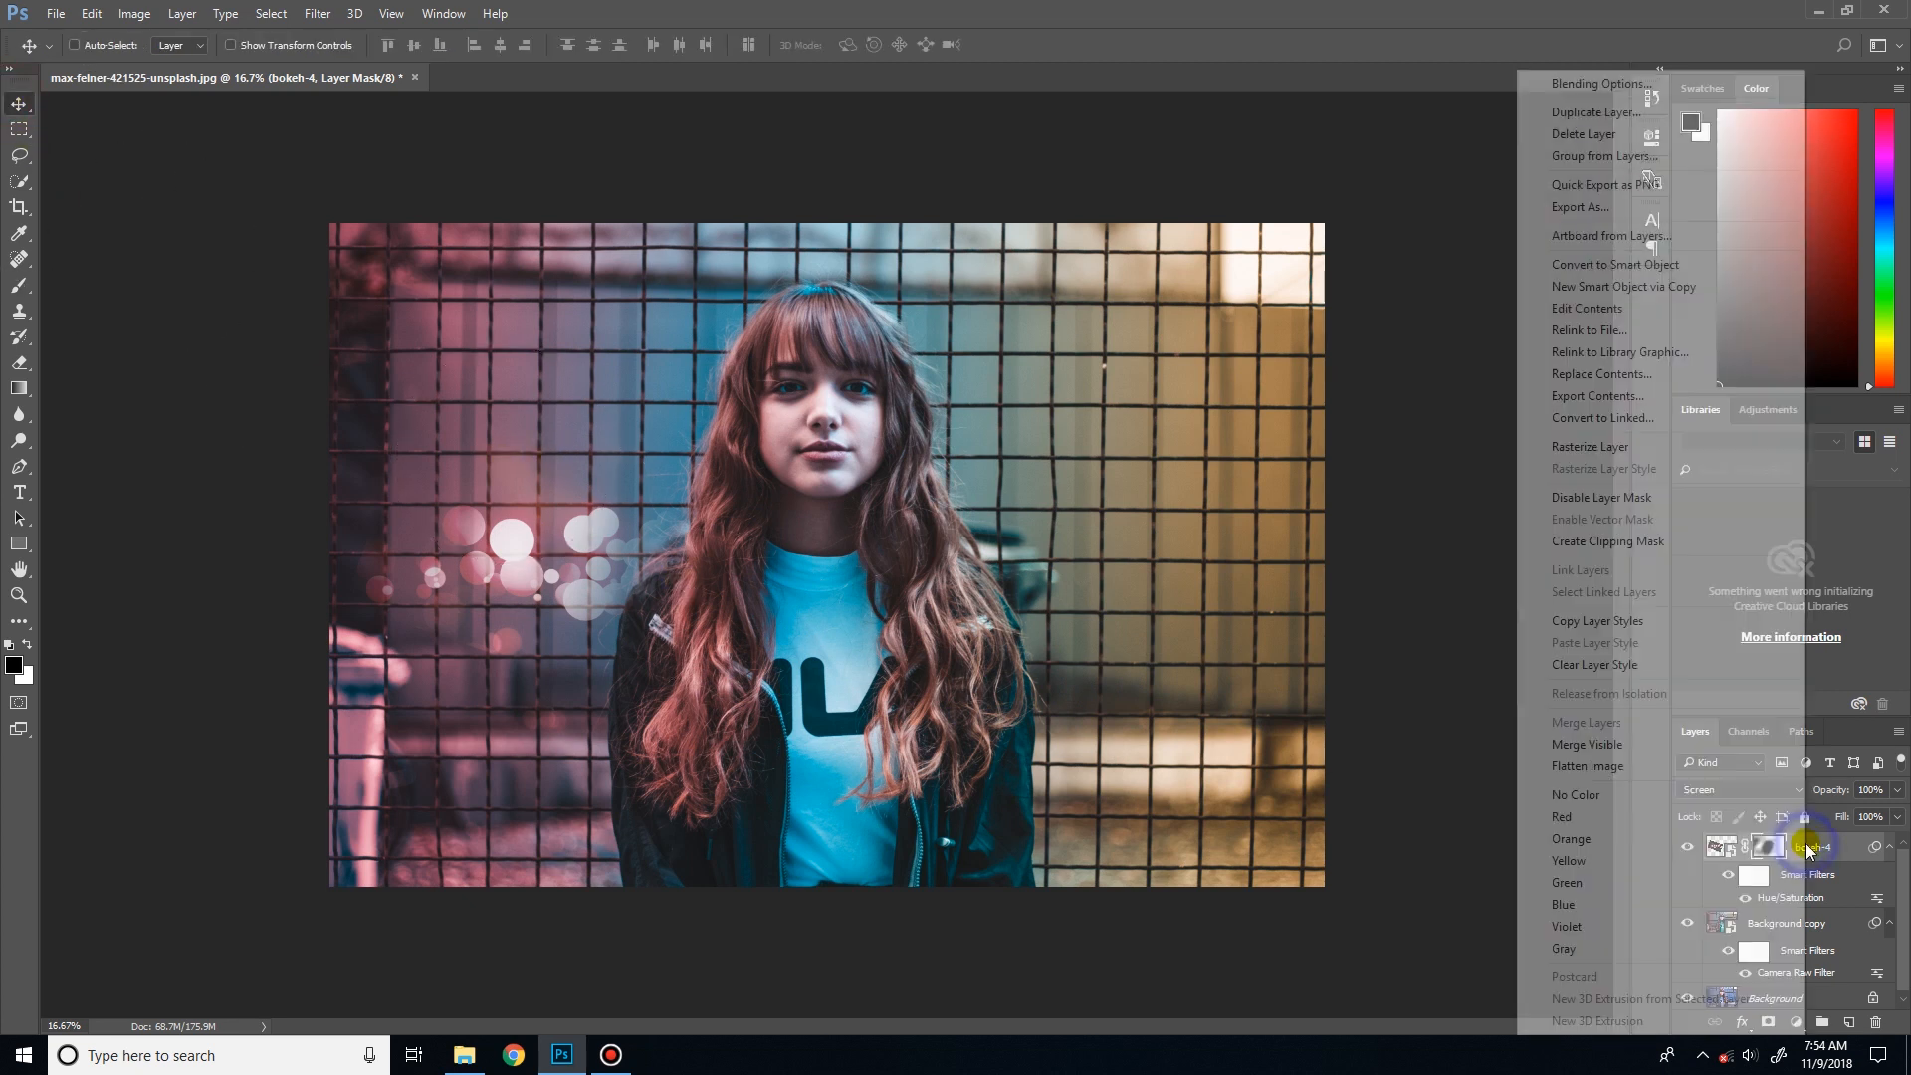
left_click(1629, 112)
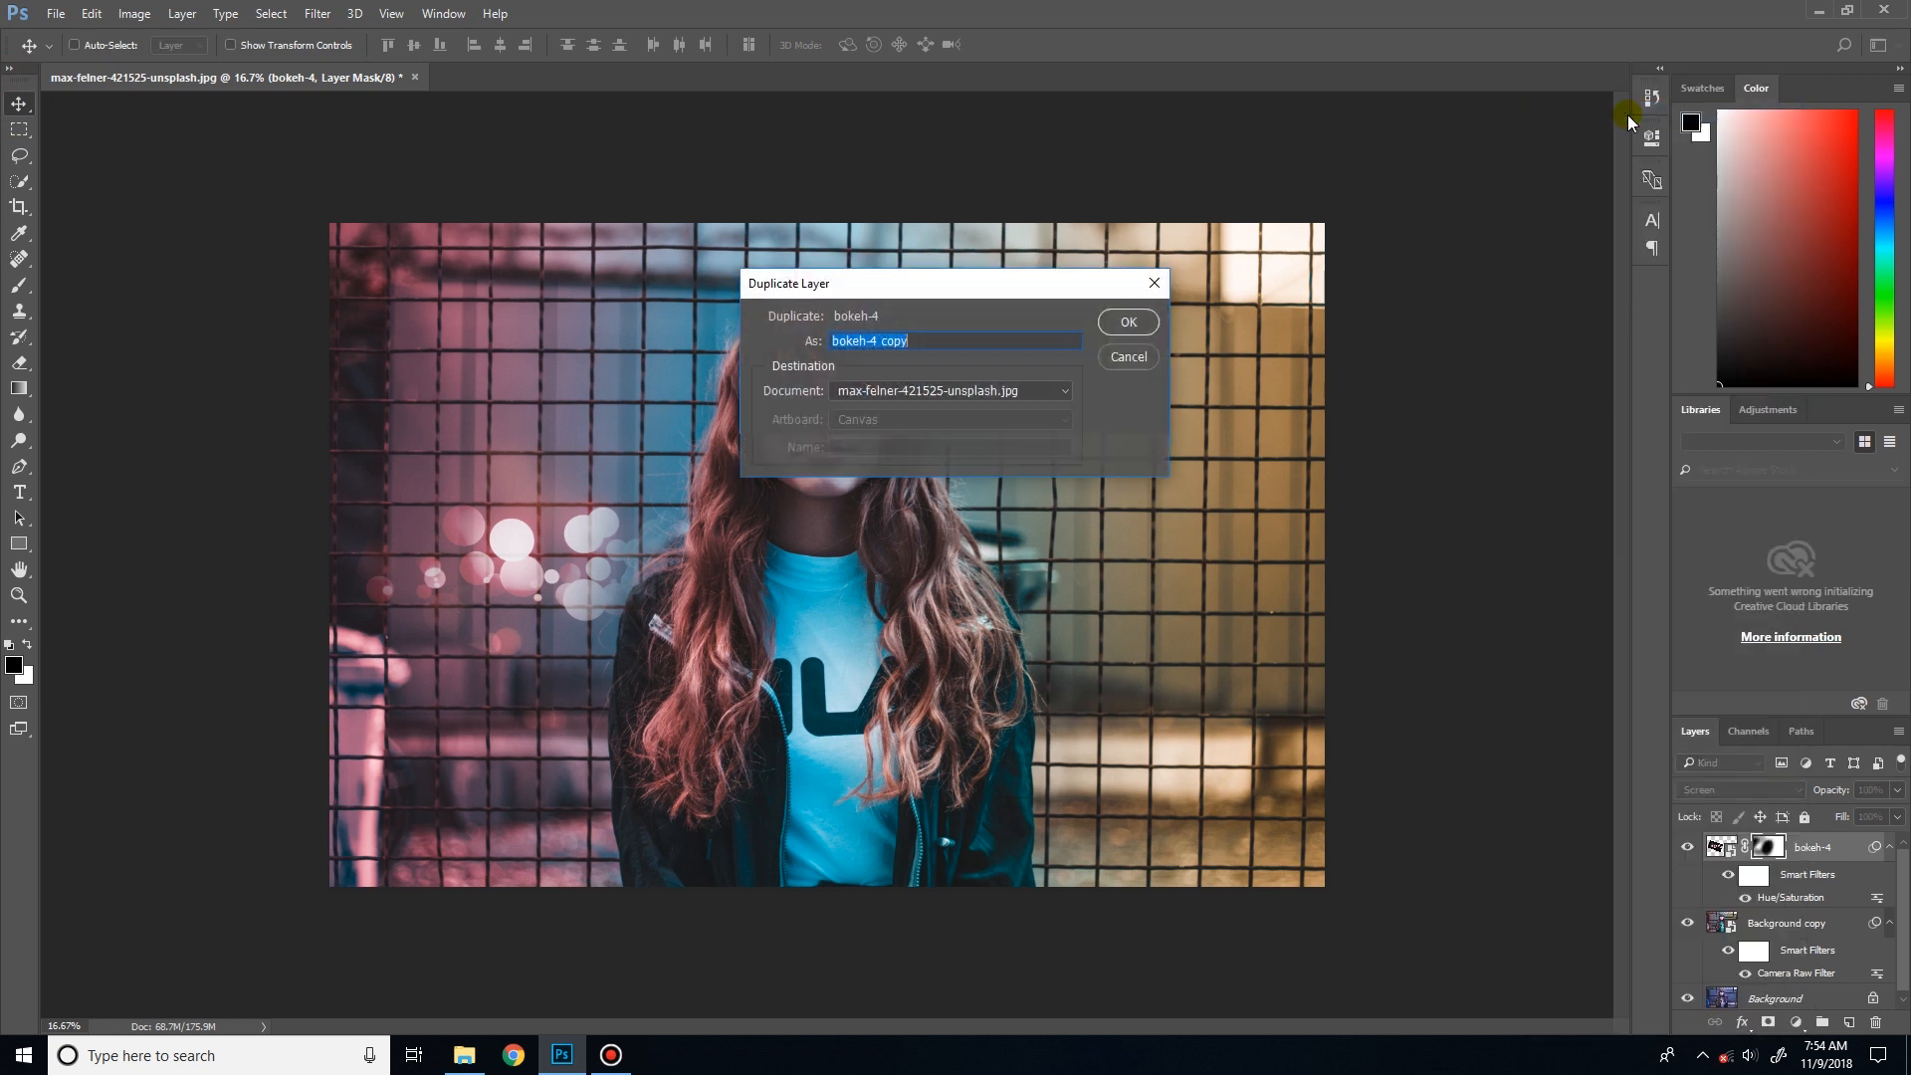
left_click(1131, 325)
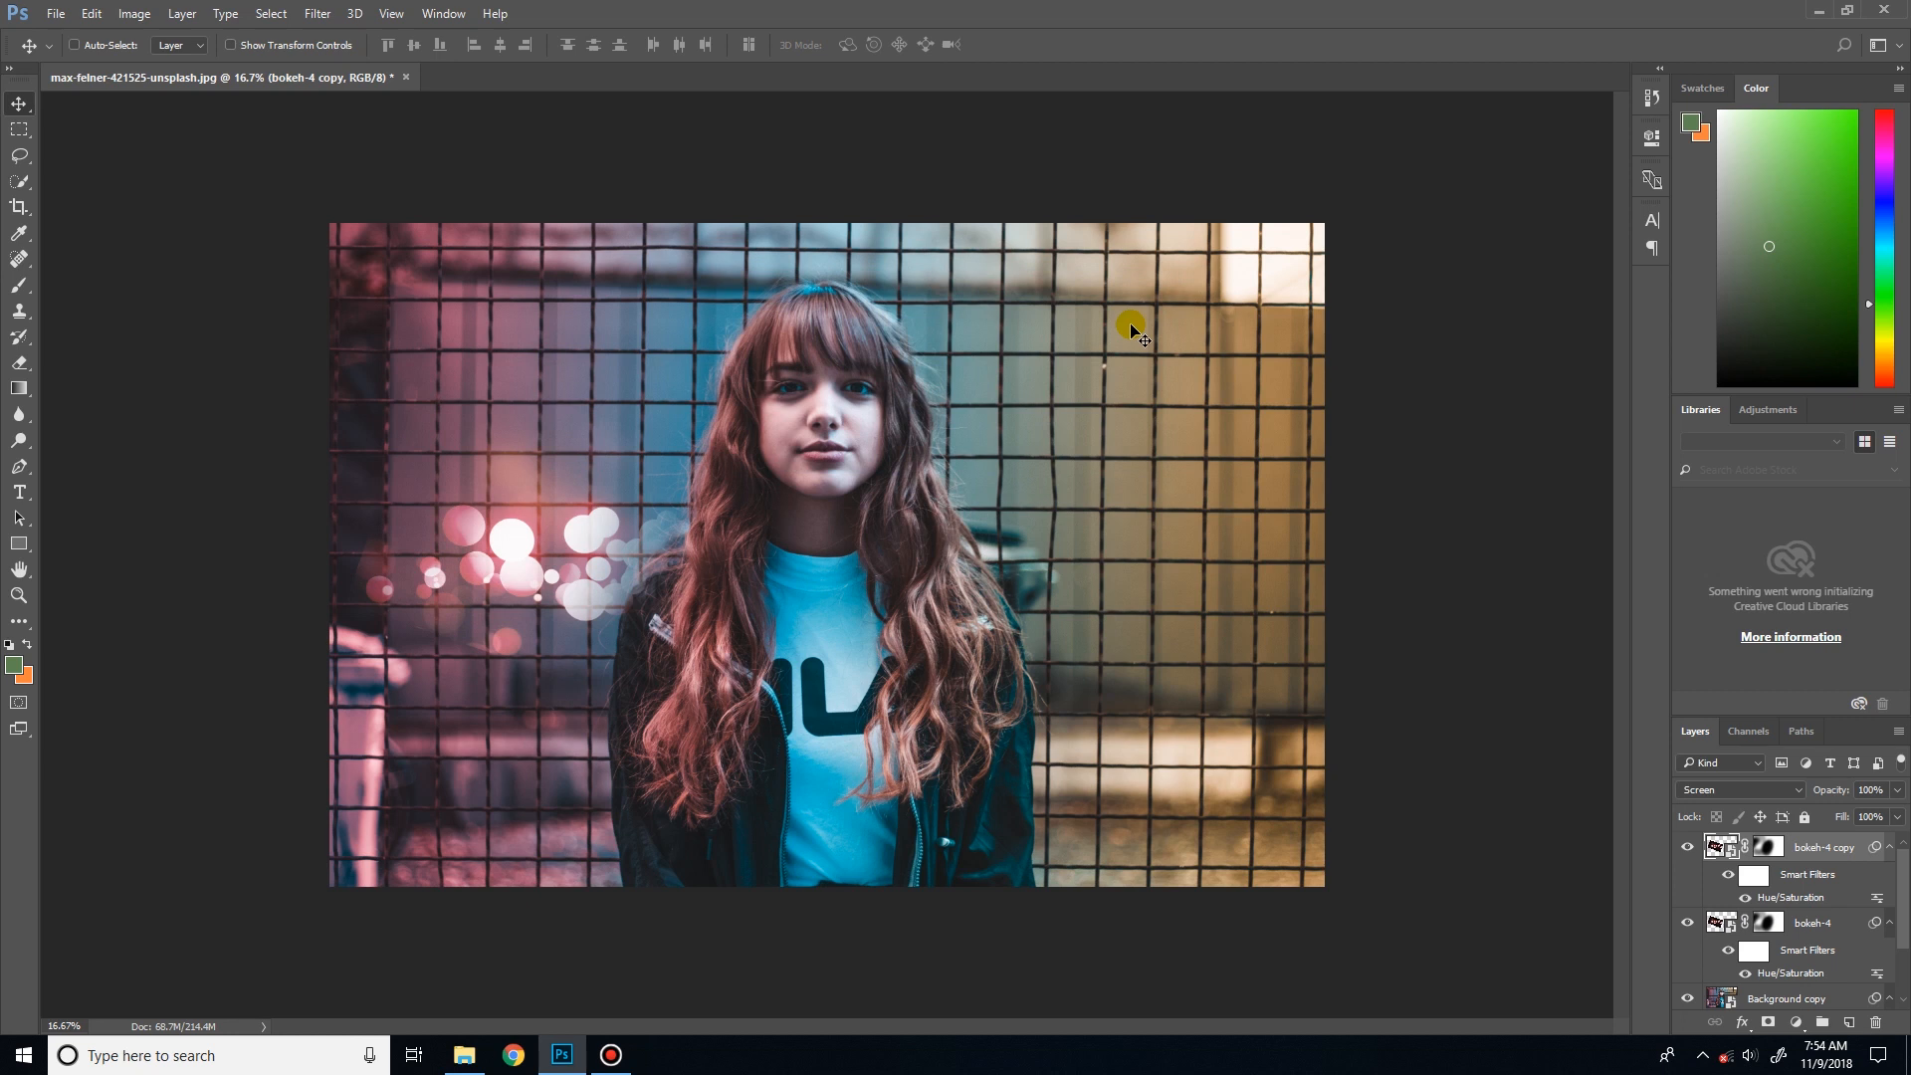
- Flip the bokeh copy horizontally and move it to the background on the woman's other side, roughly mirroring the original lights
key("ctrl+t")
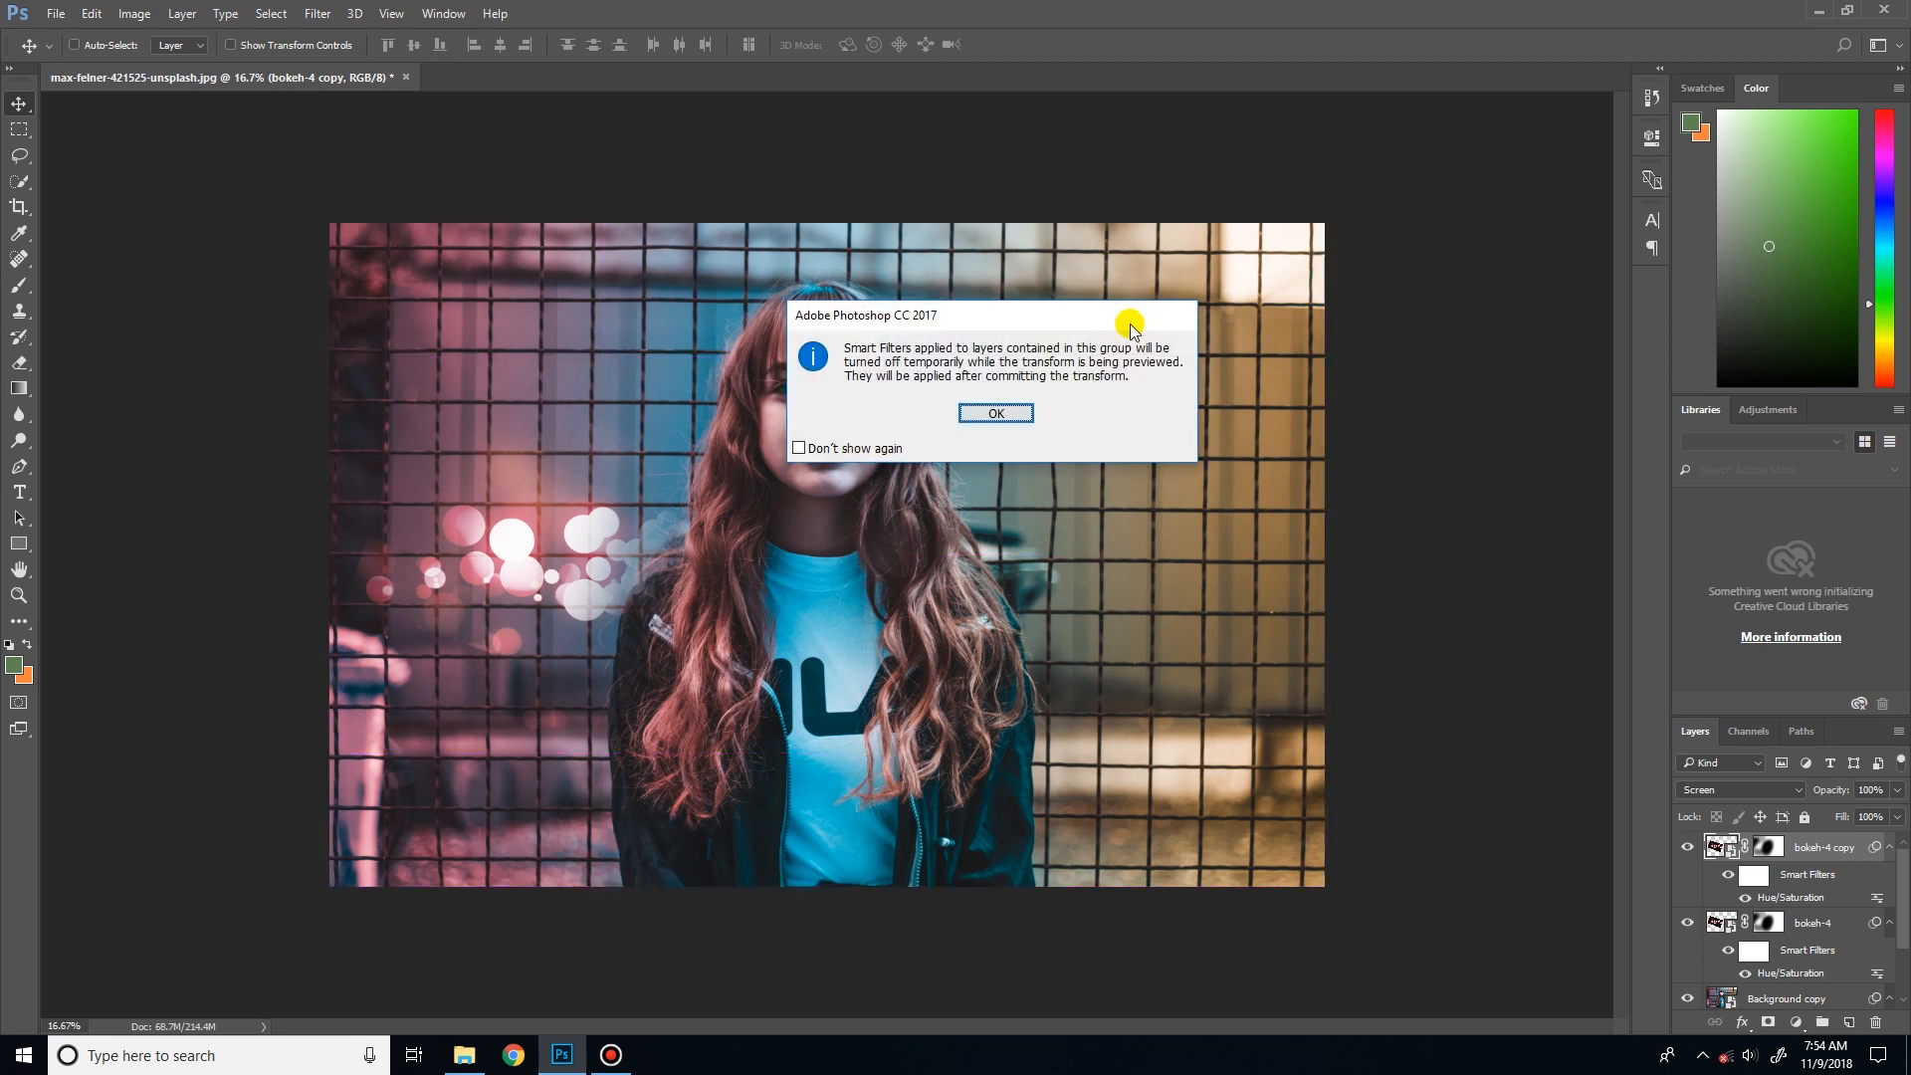
left_click(999, 416)
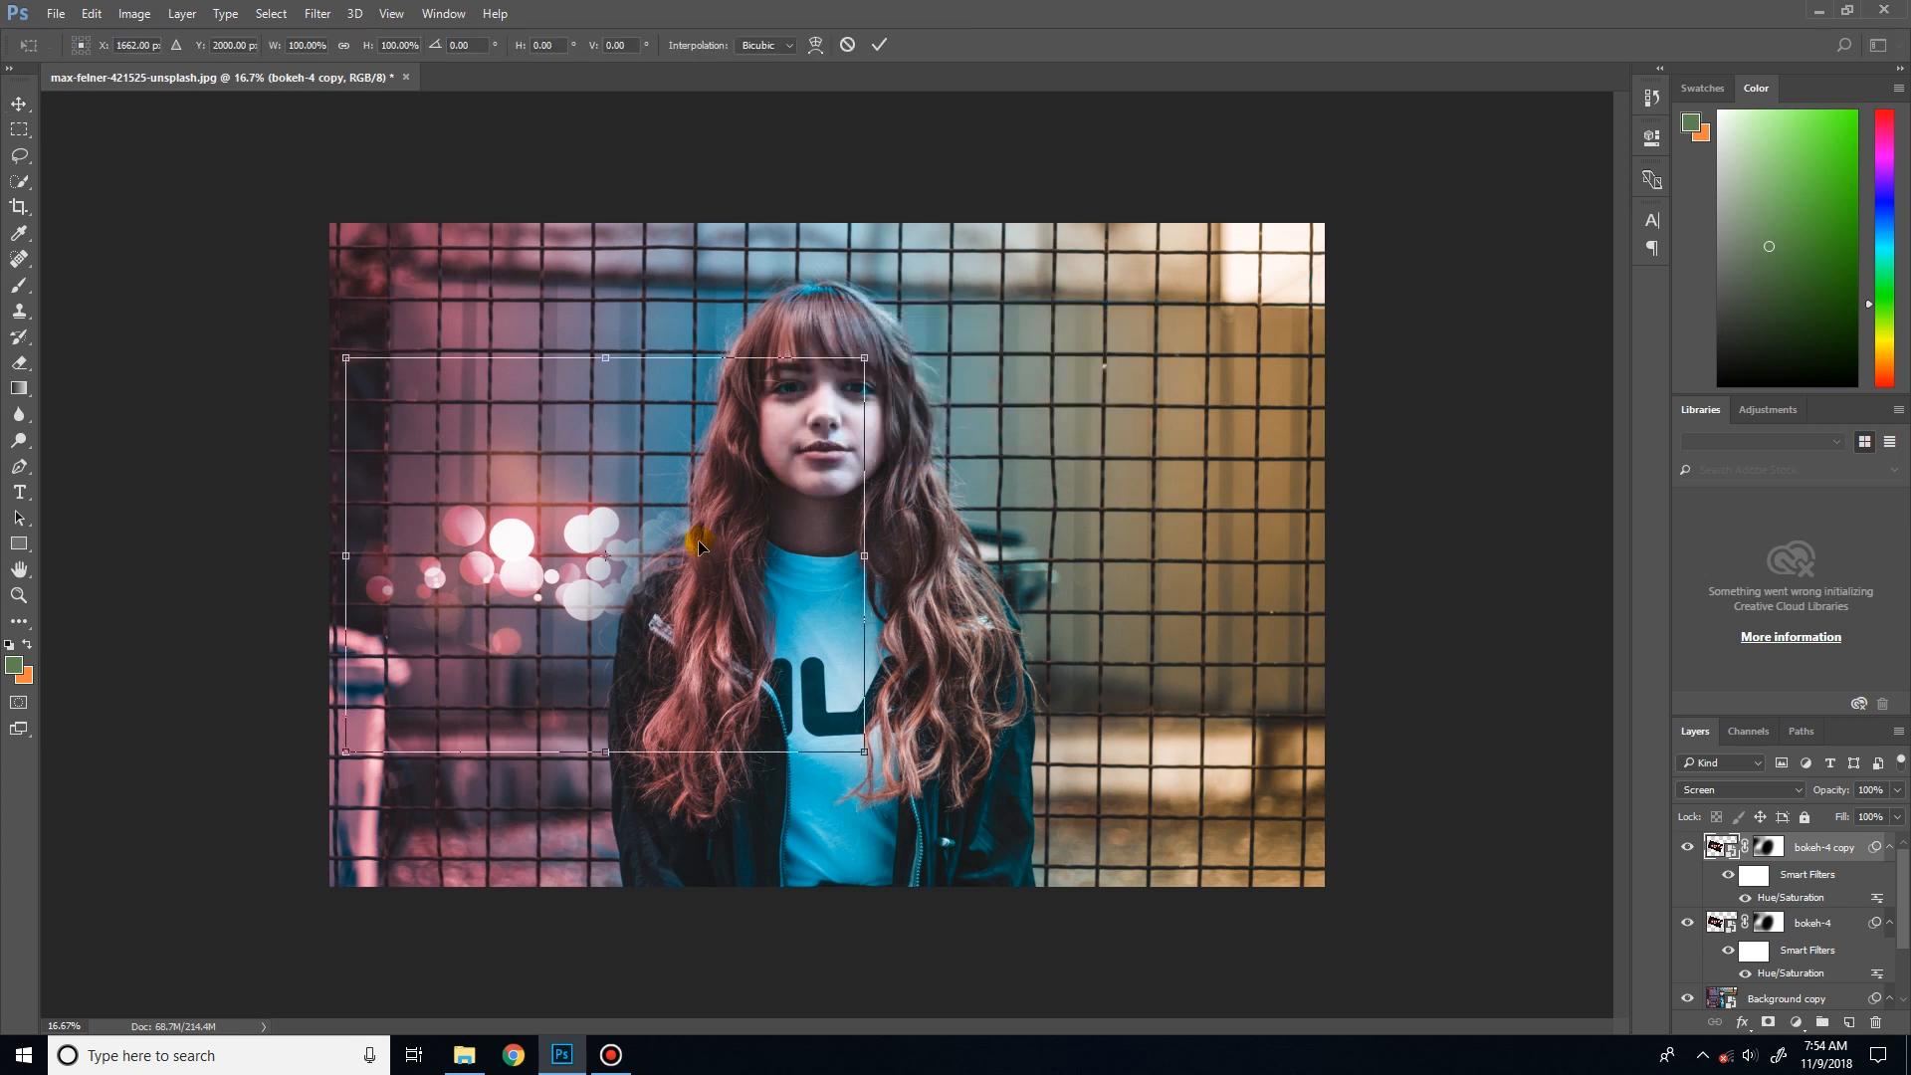
left_click_drag(699, 545, 1057, 543)
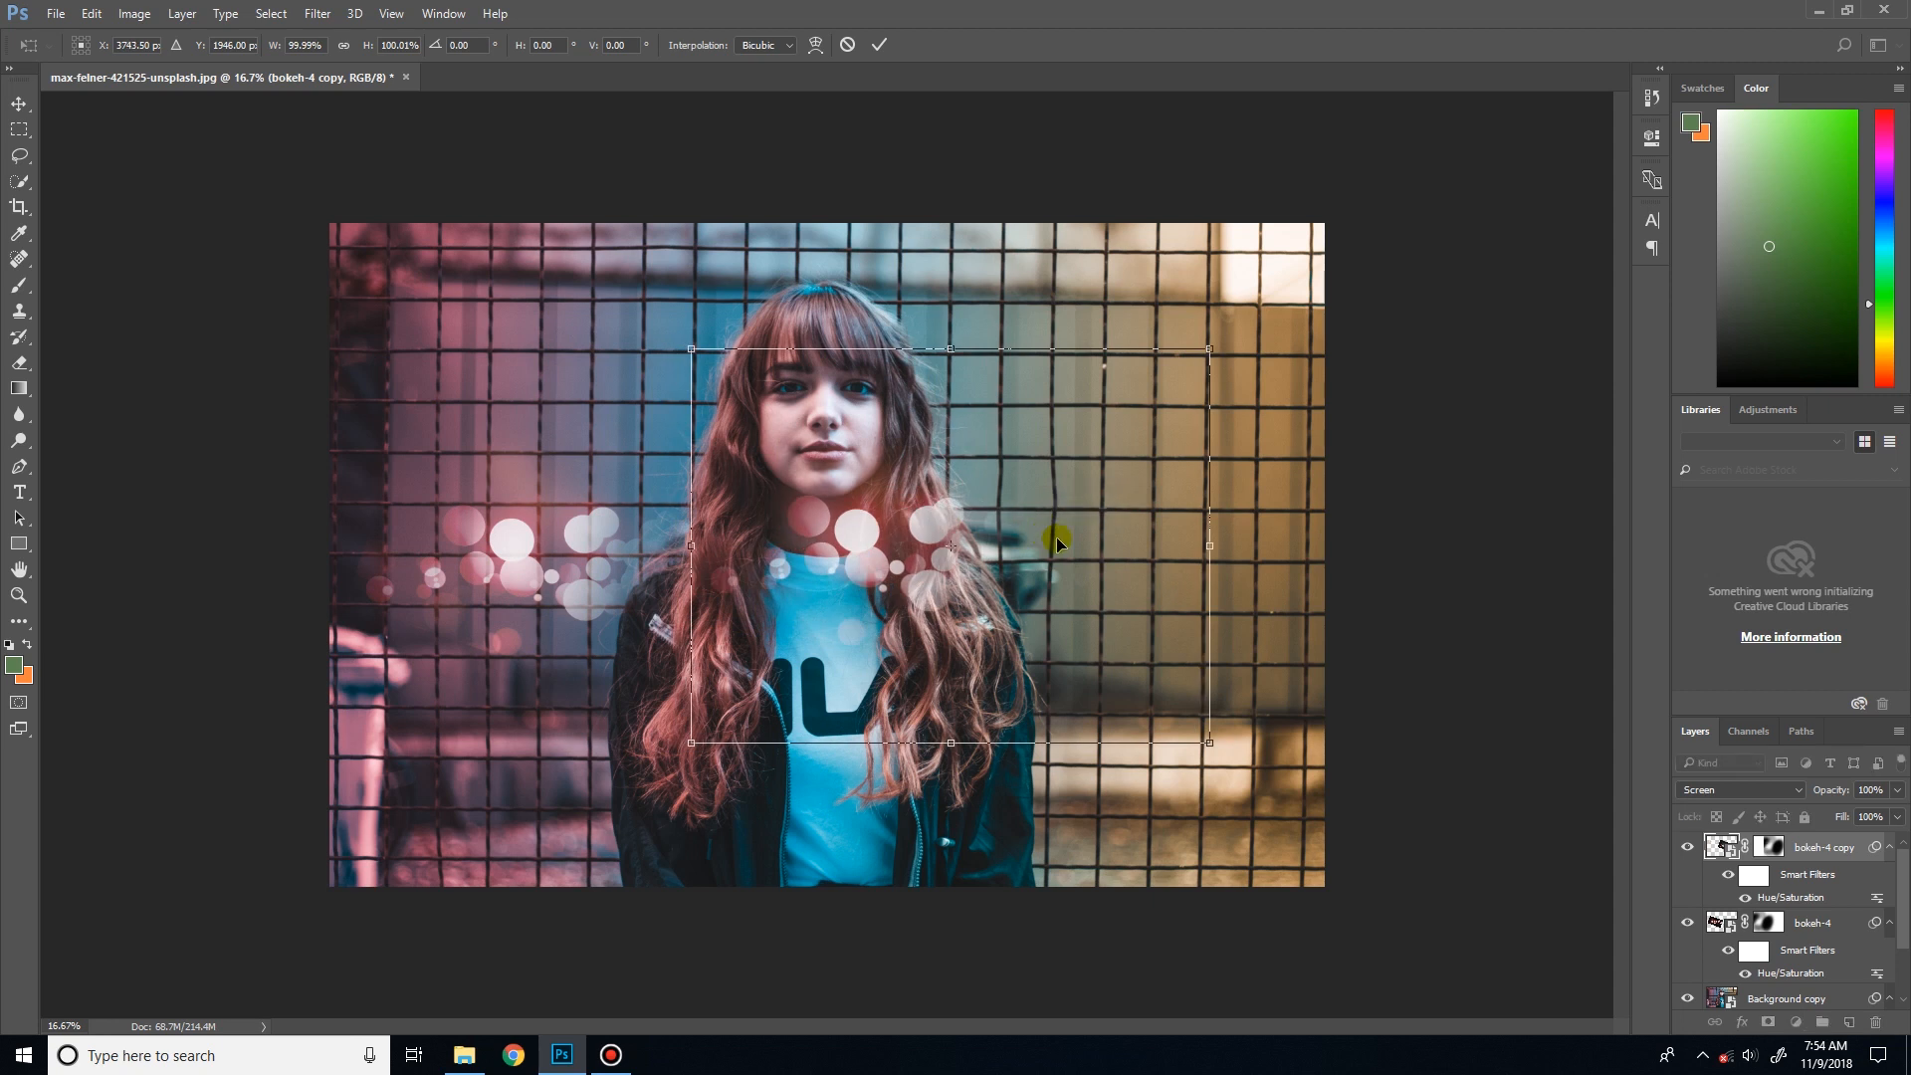
right_click(1057, 543)
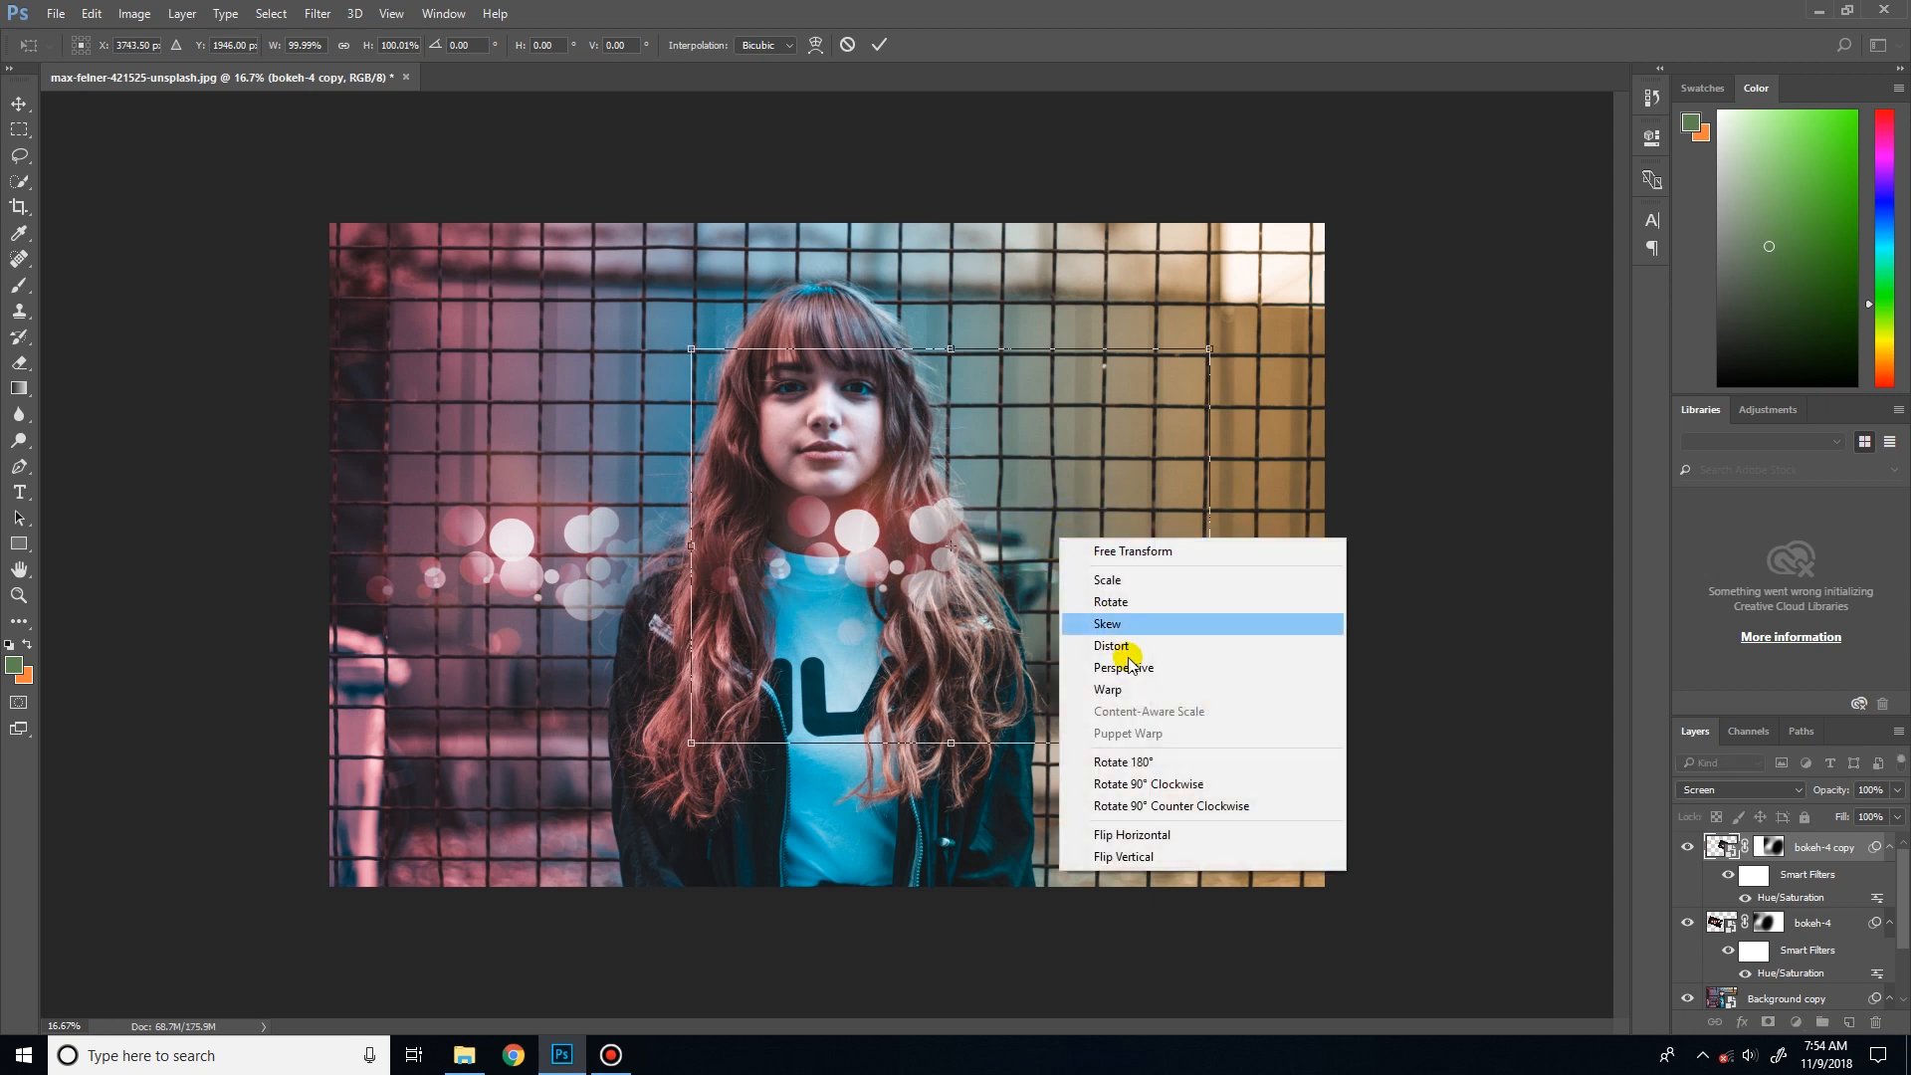
left_click(1188, 834)
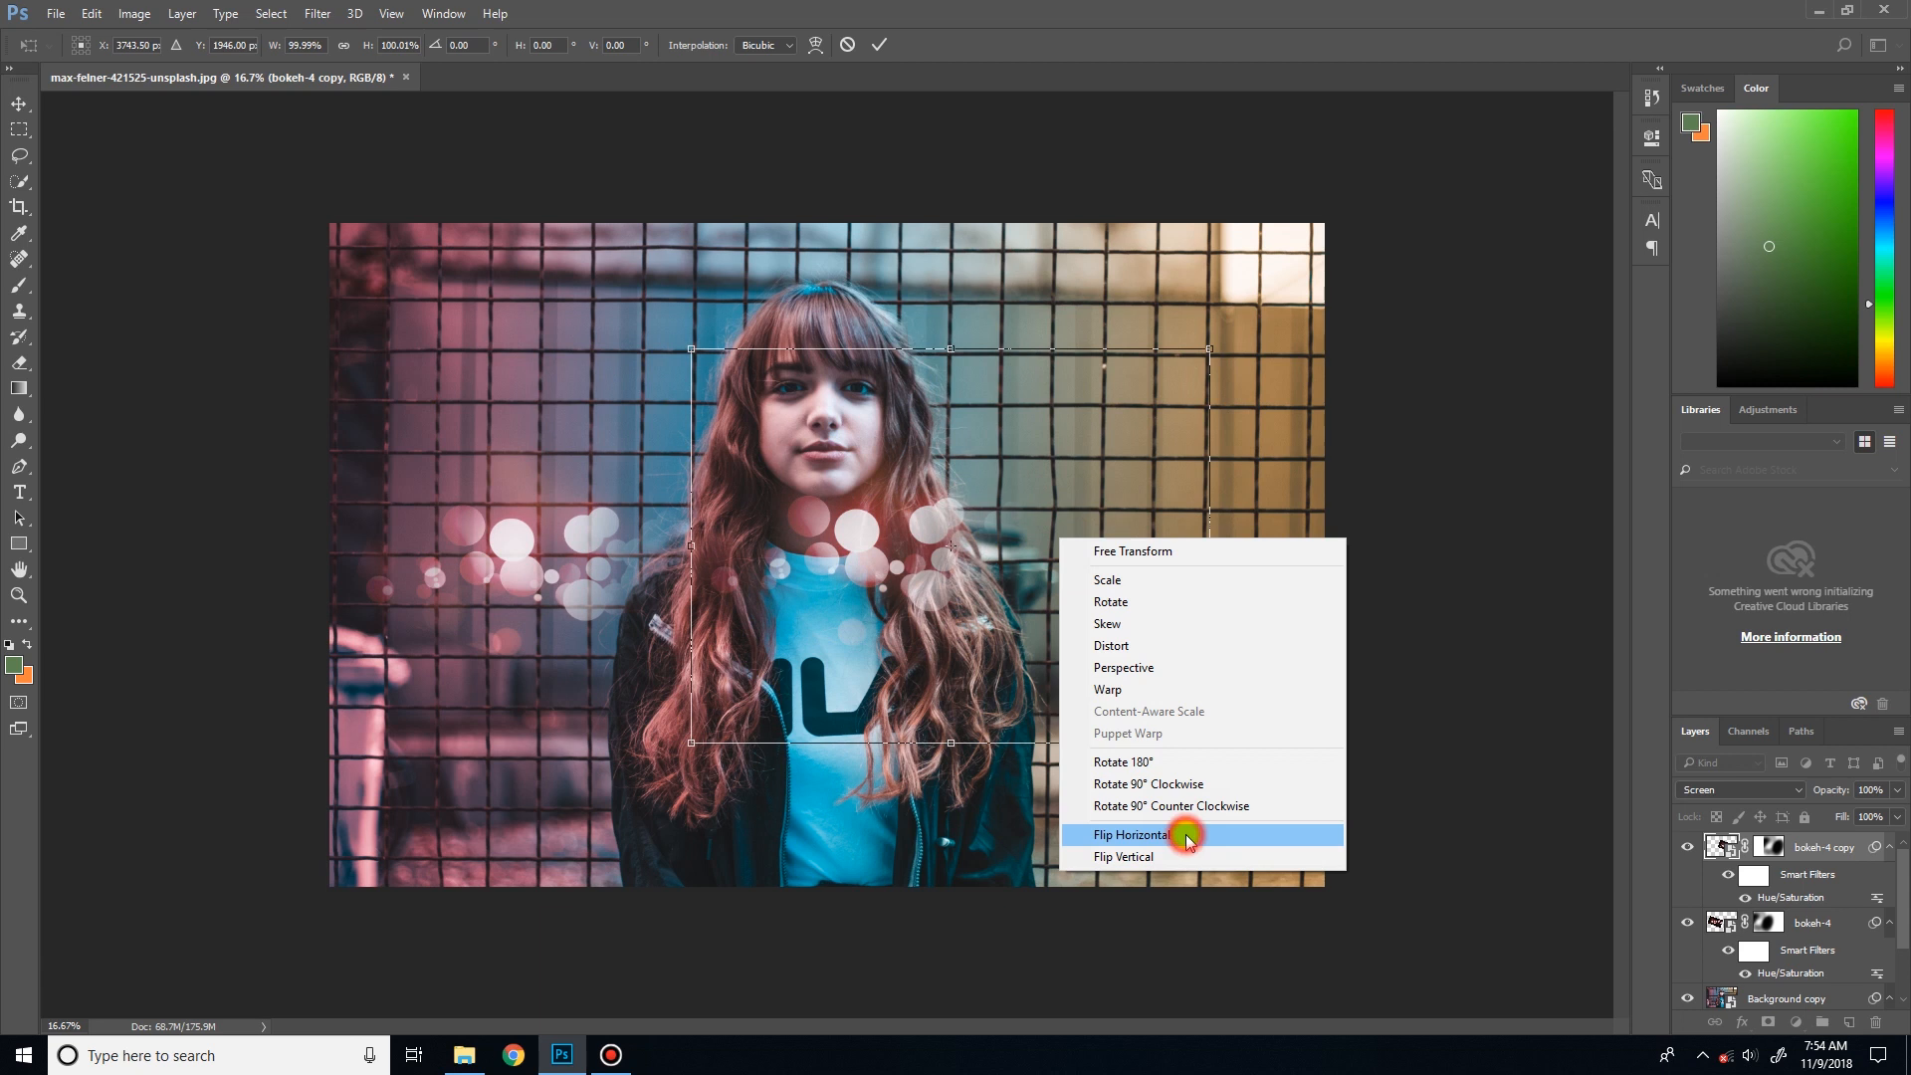
left_click_drag(1070, 573, 1134, 575)
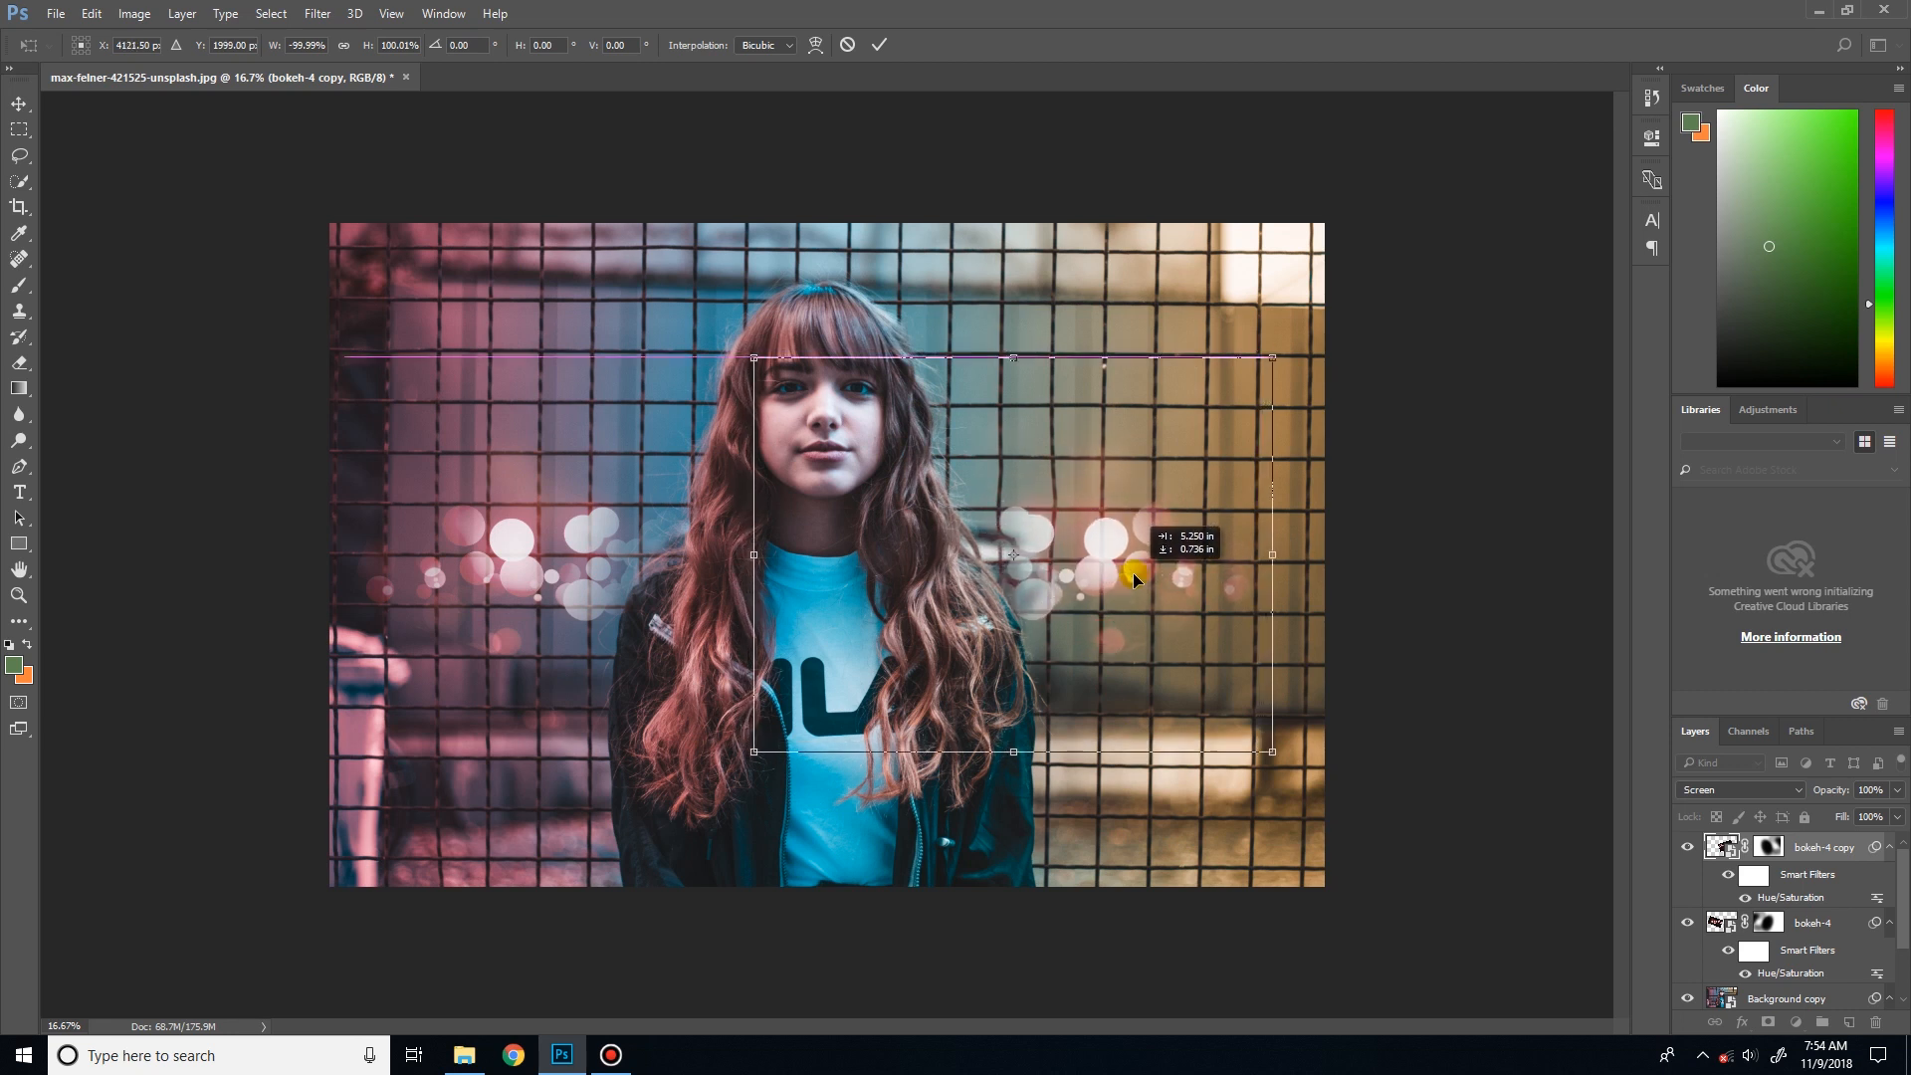
left_click_drag(1135, 578, 1137, 578)
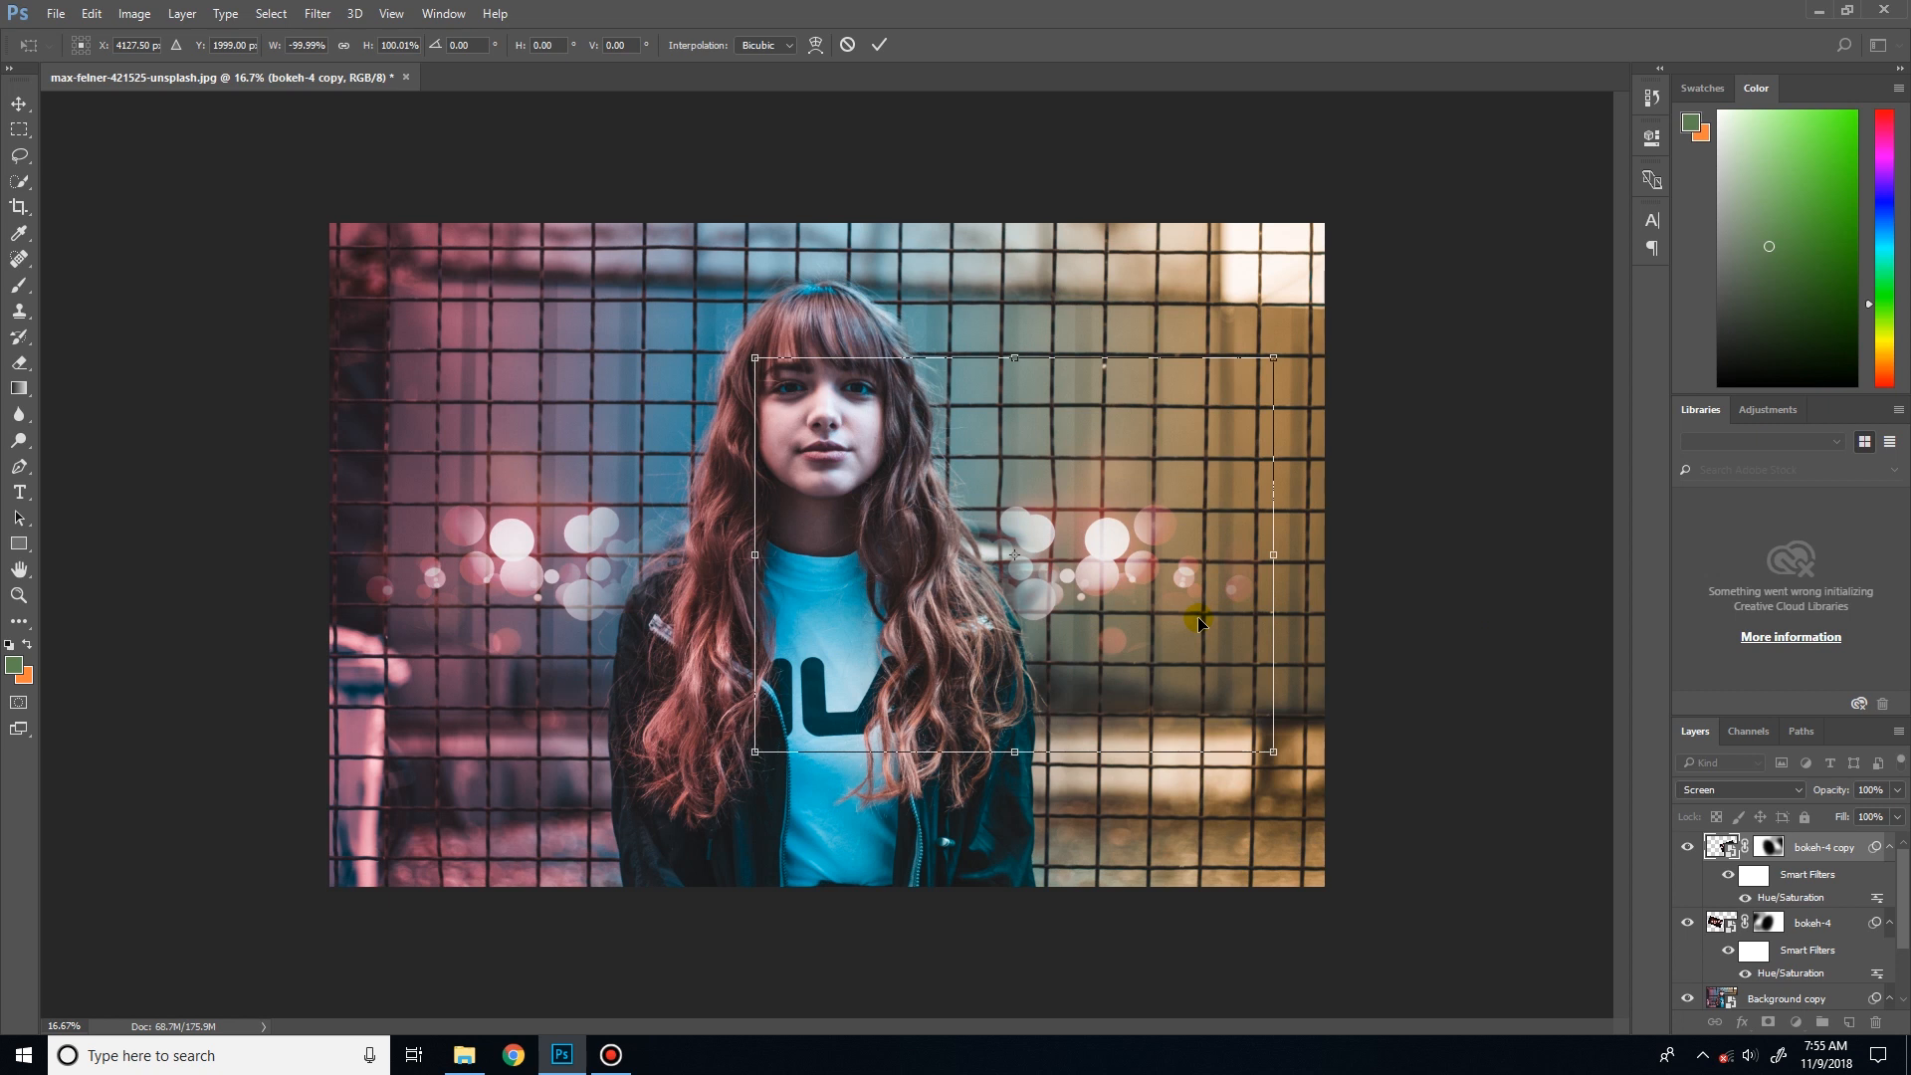
mouse_move(1102, 547)
left_mouse_down()
mouse_move(1138, 564)
mouse_move(1123, 560)
left_mouse_up()
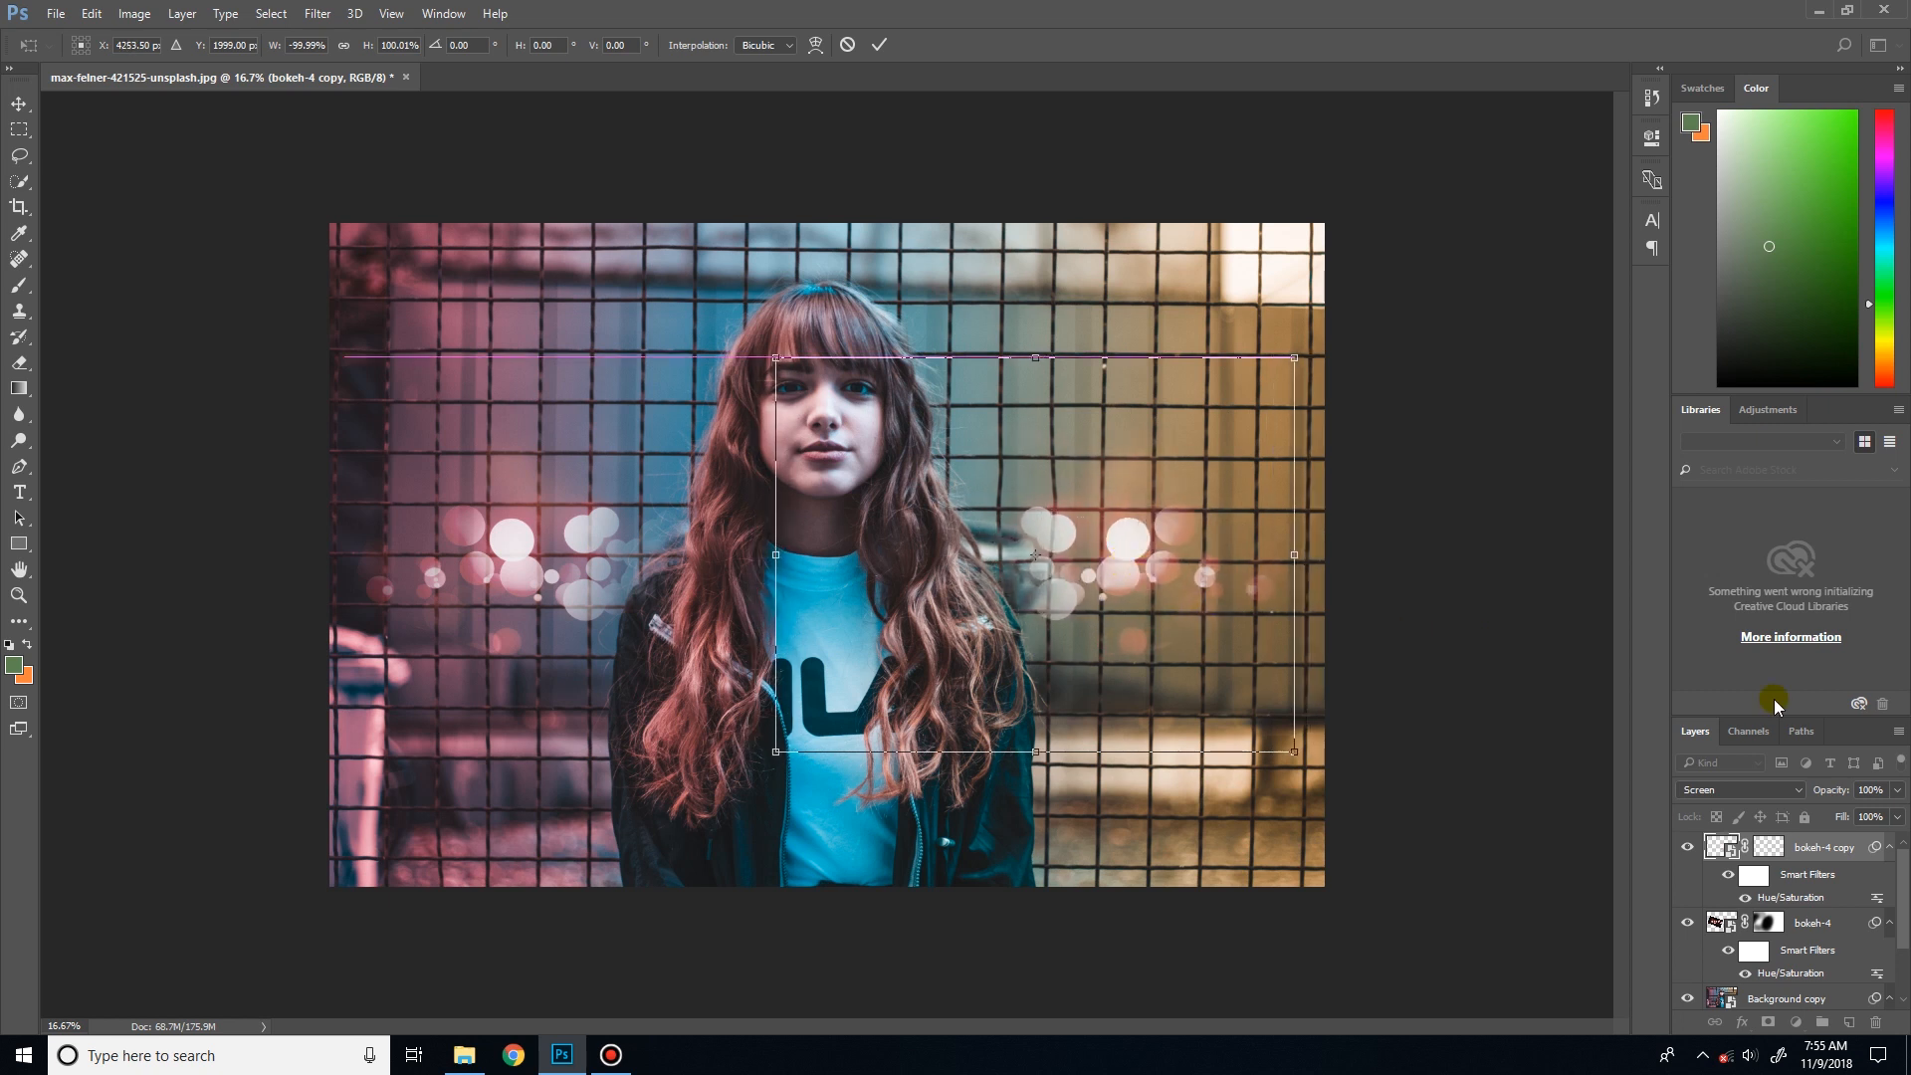
left_click_drag(1146, 625, 1169, 594)
key("Return")
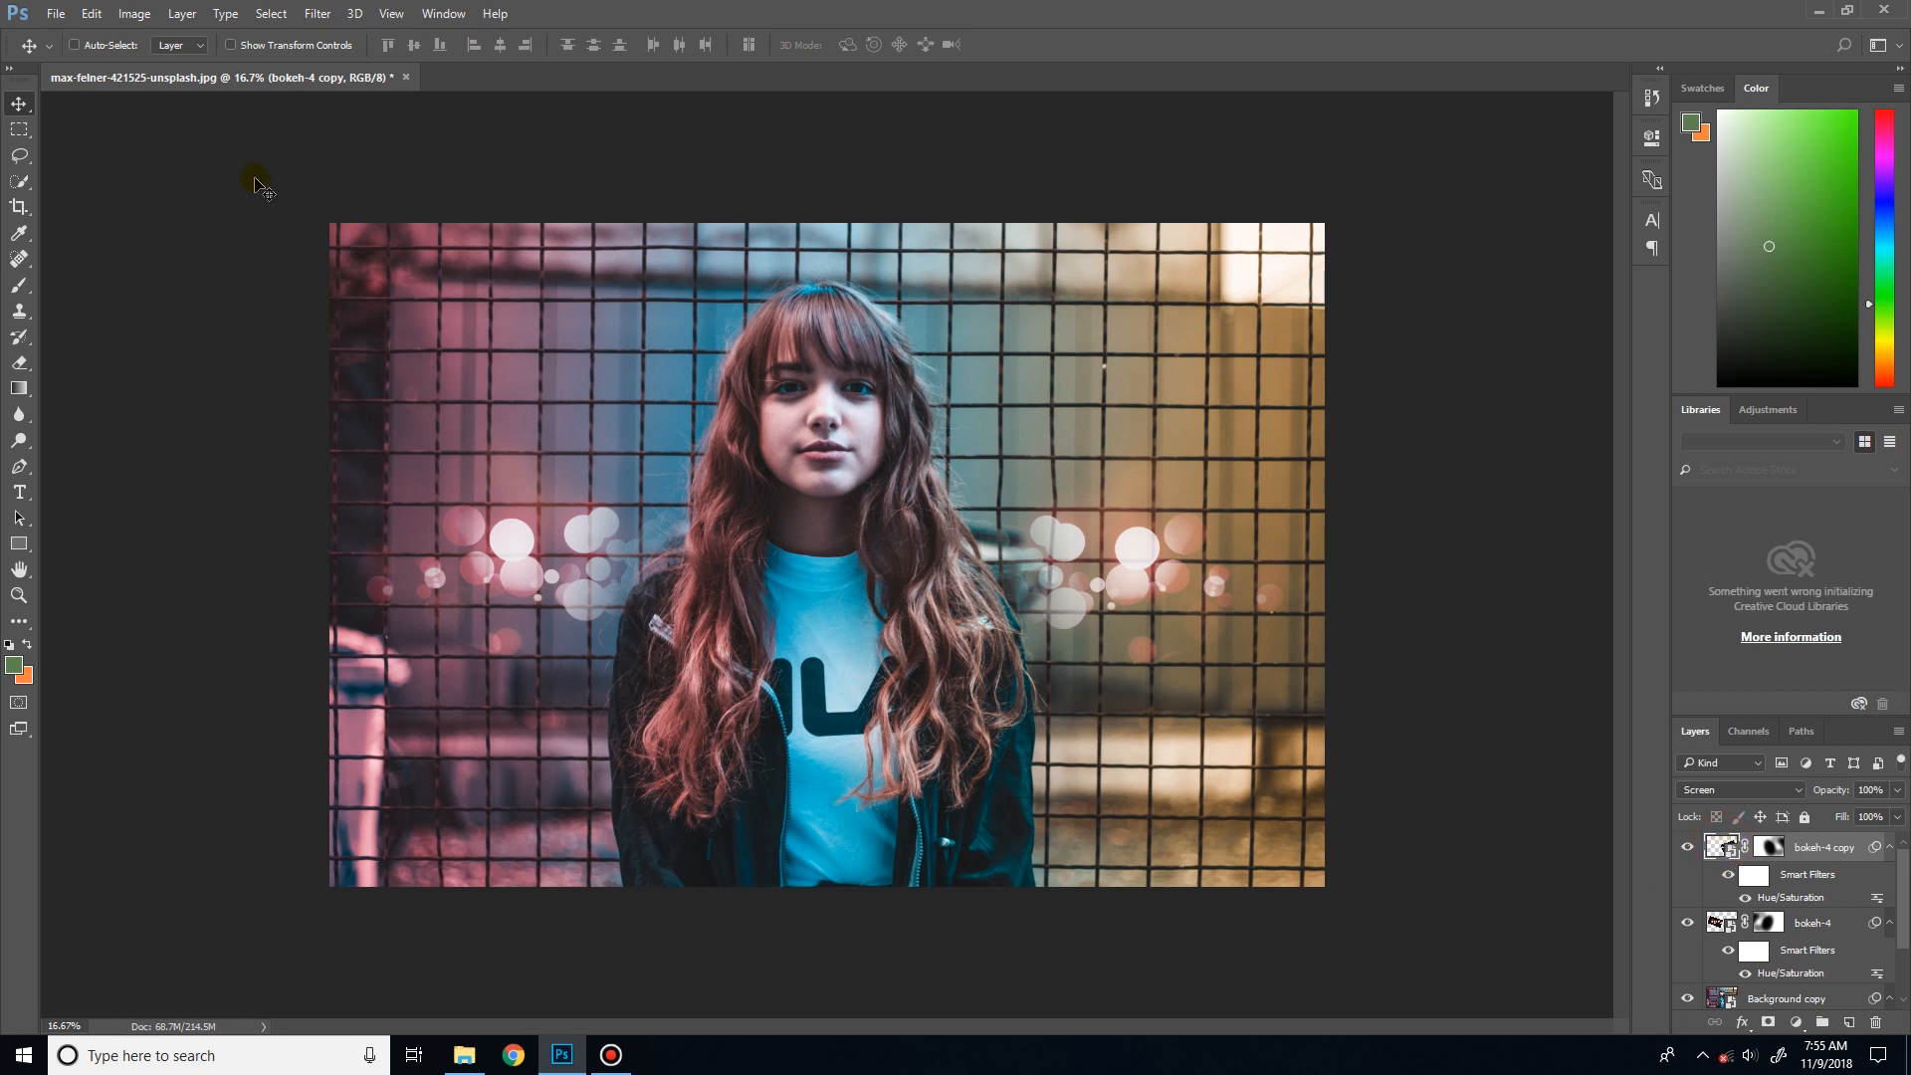
- Shift the bokeh-4 copy layer's hue to +19 with a Hue/Saturation adjustment
left_click(146, 14)
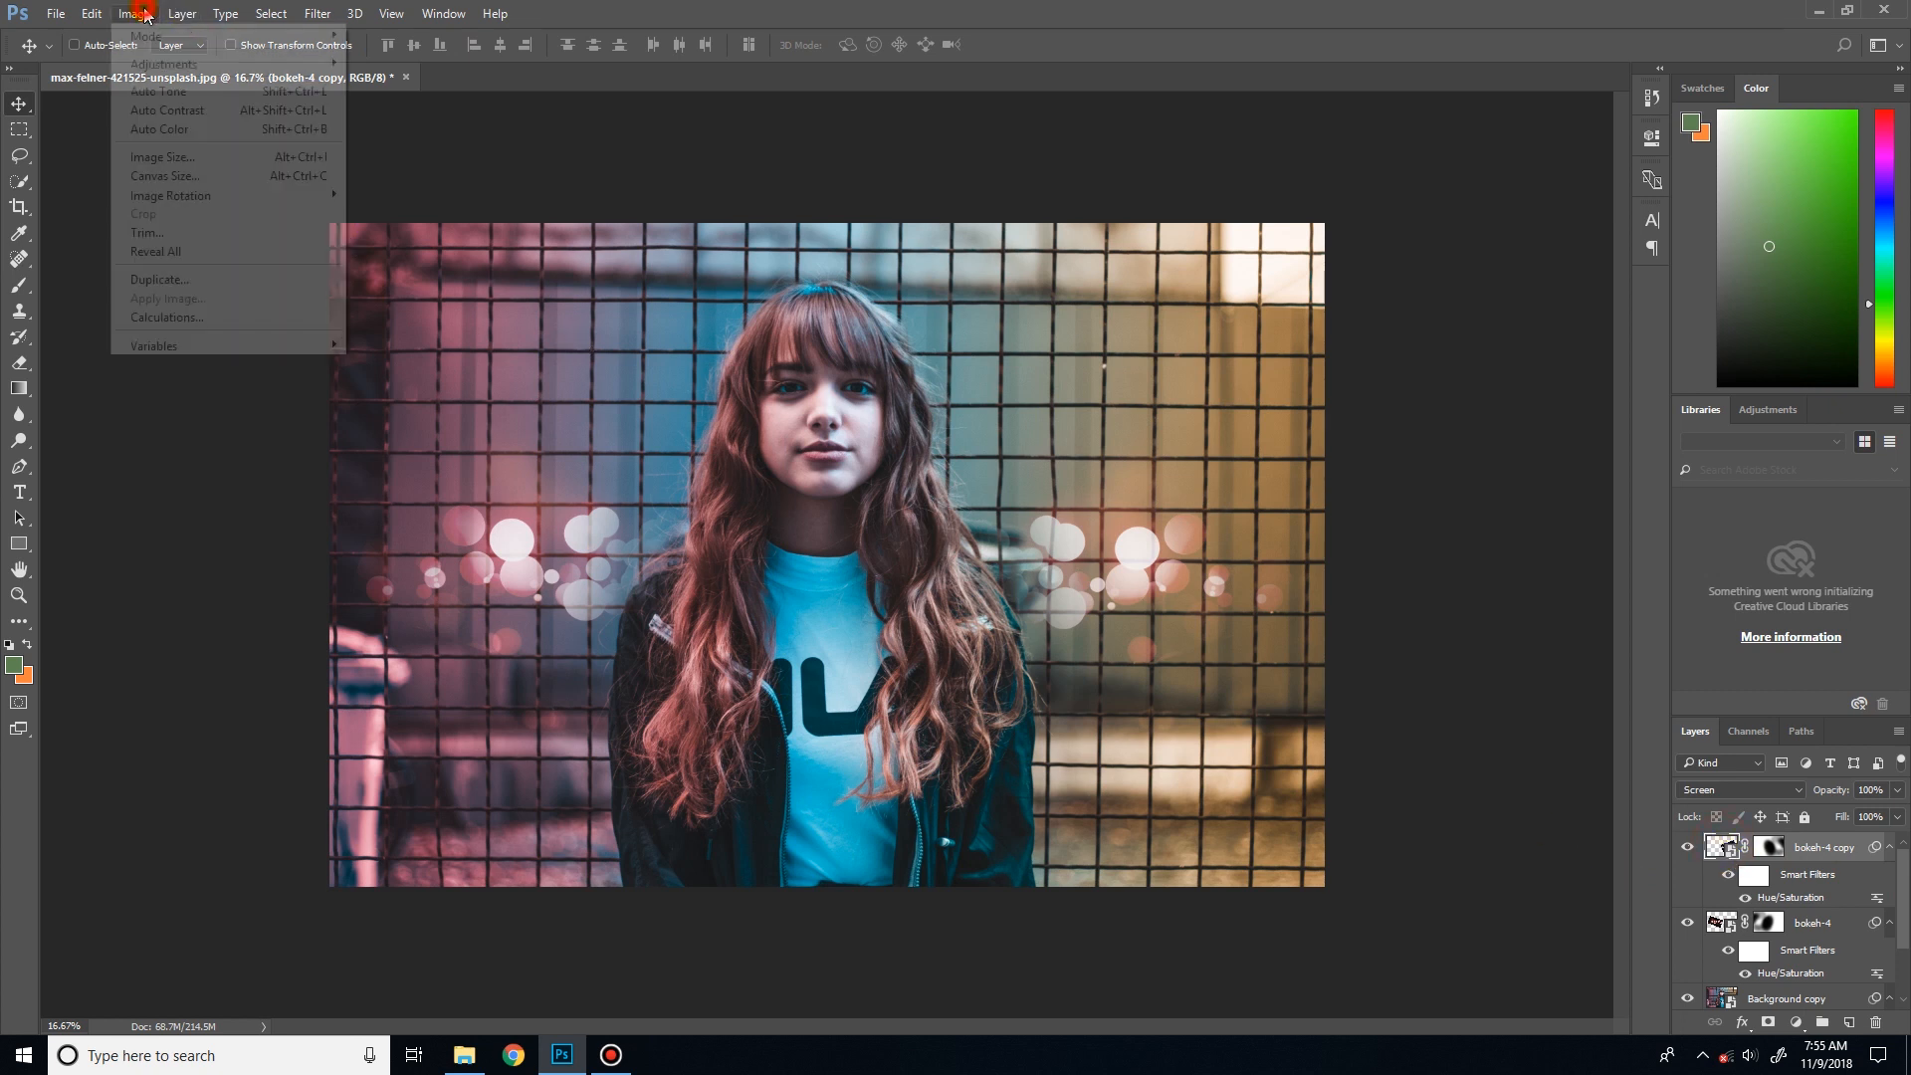
mouse_move(199, 64)
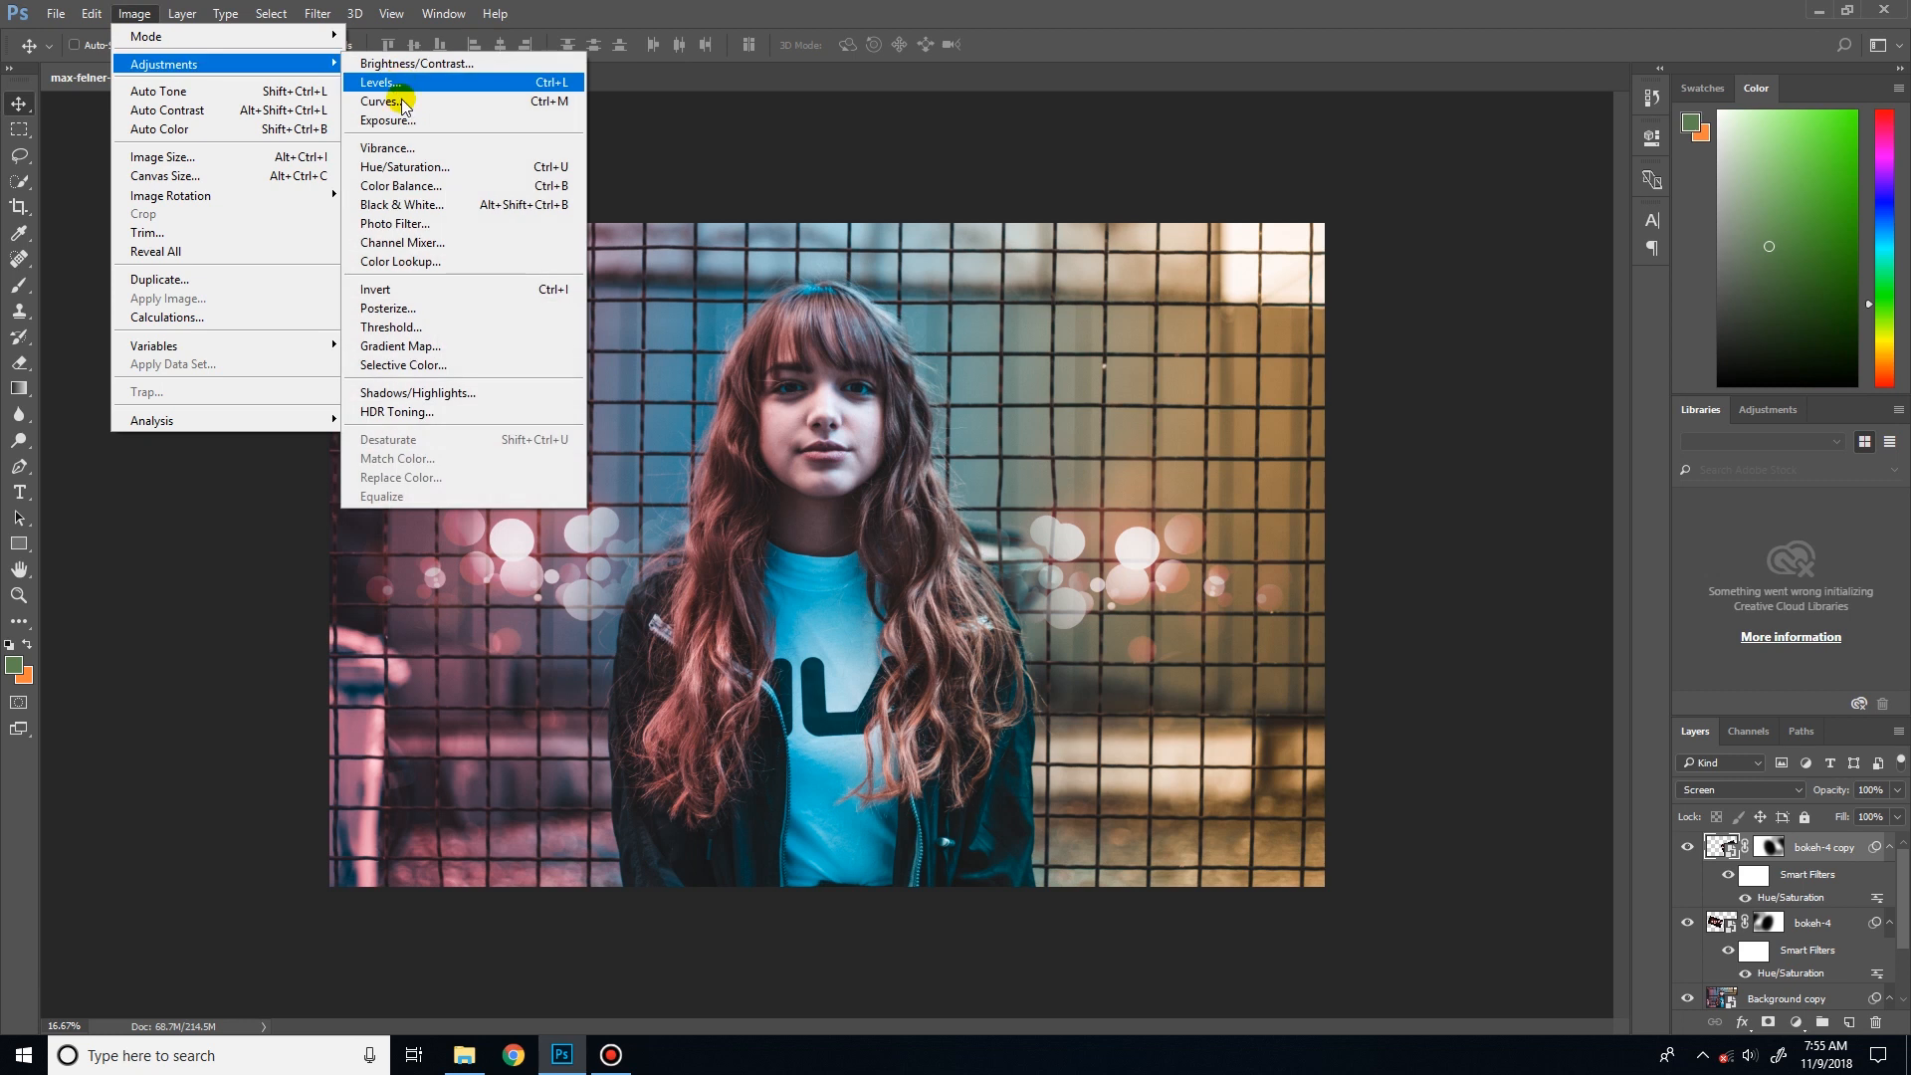
left_click(403, 166)
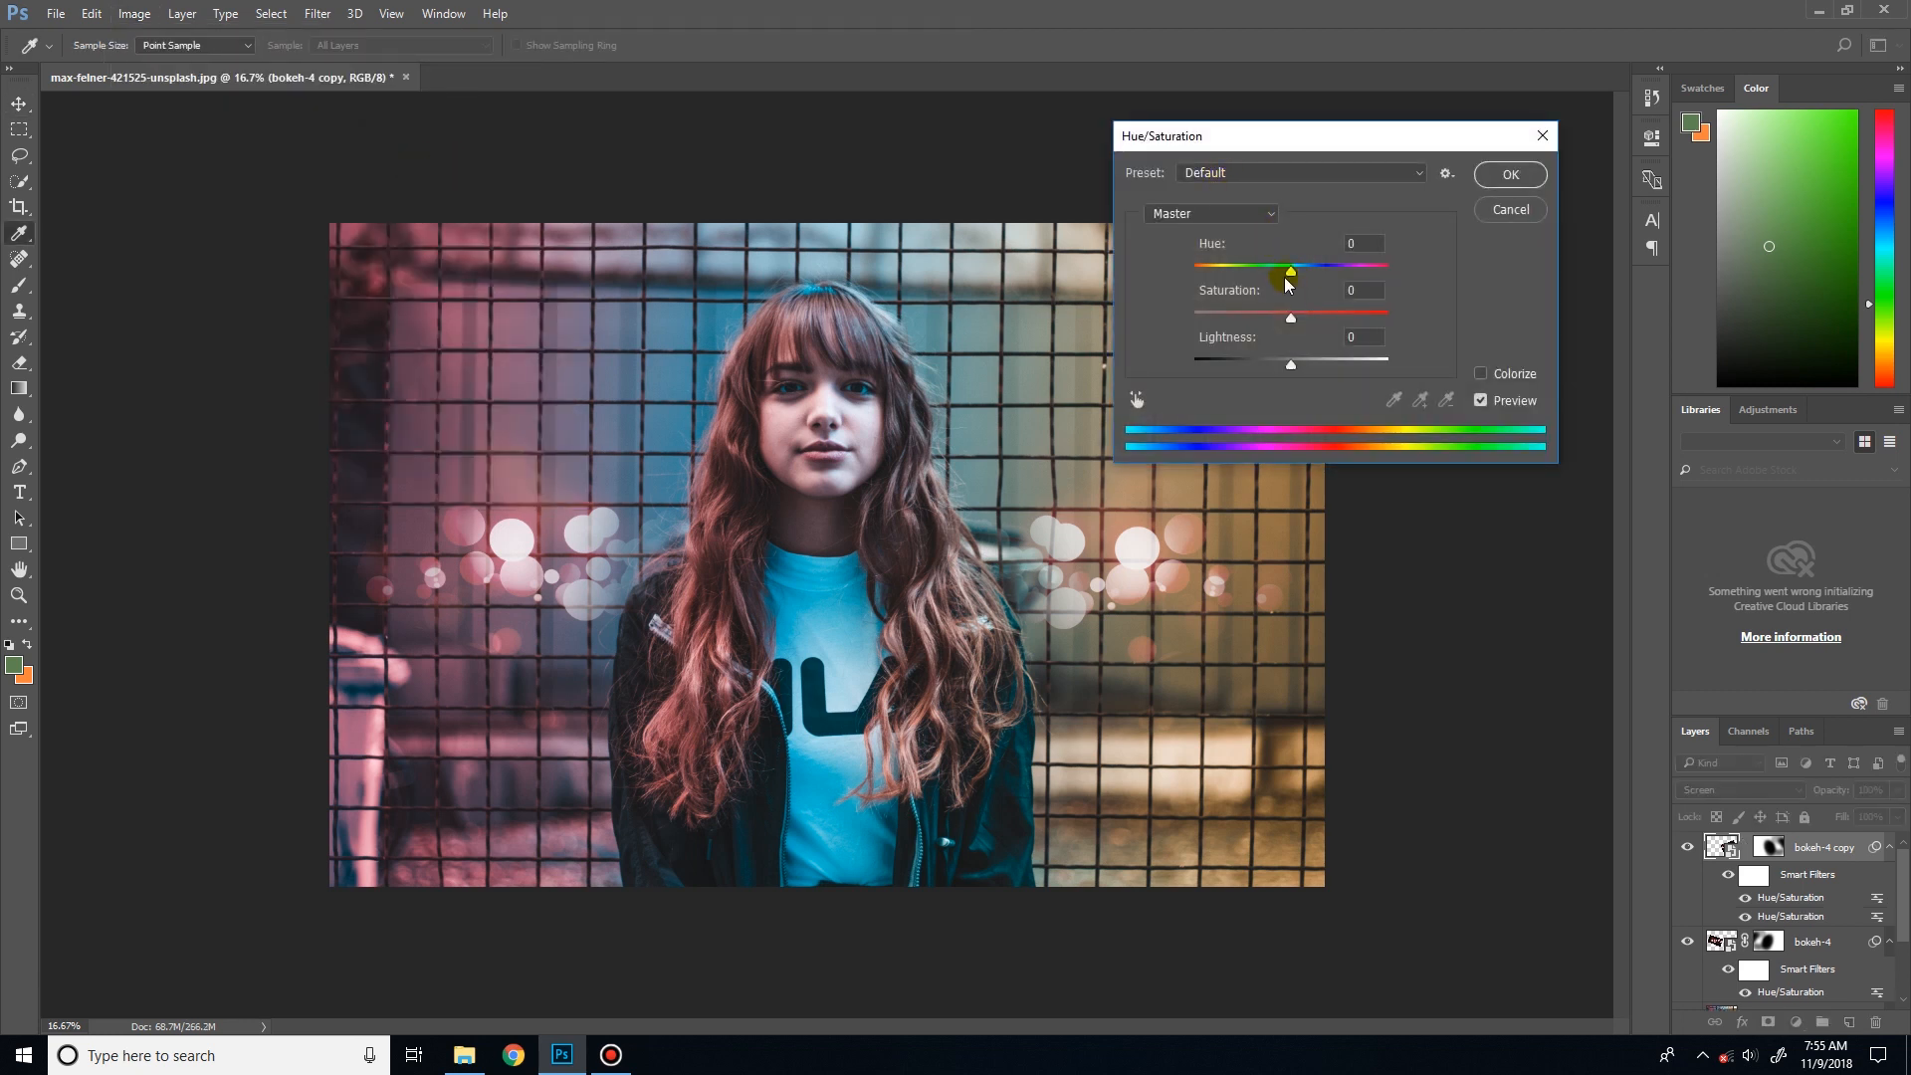
mouse_move(1294, 277)
left_mouse_down()
mouse_move(1147, 276)
mouse_move(1323, 259)
left_mouse_up()
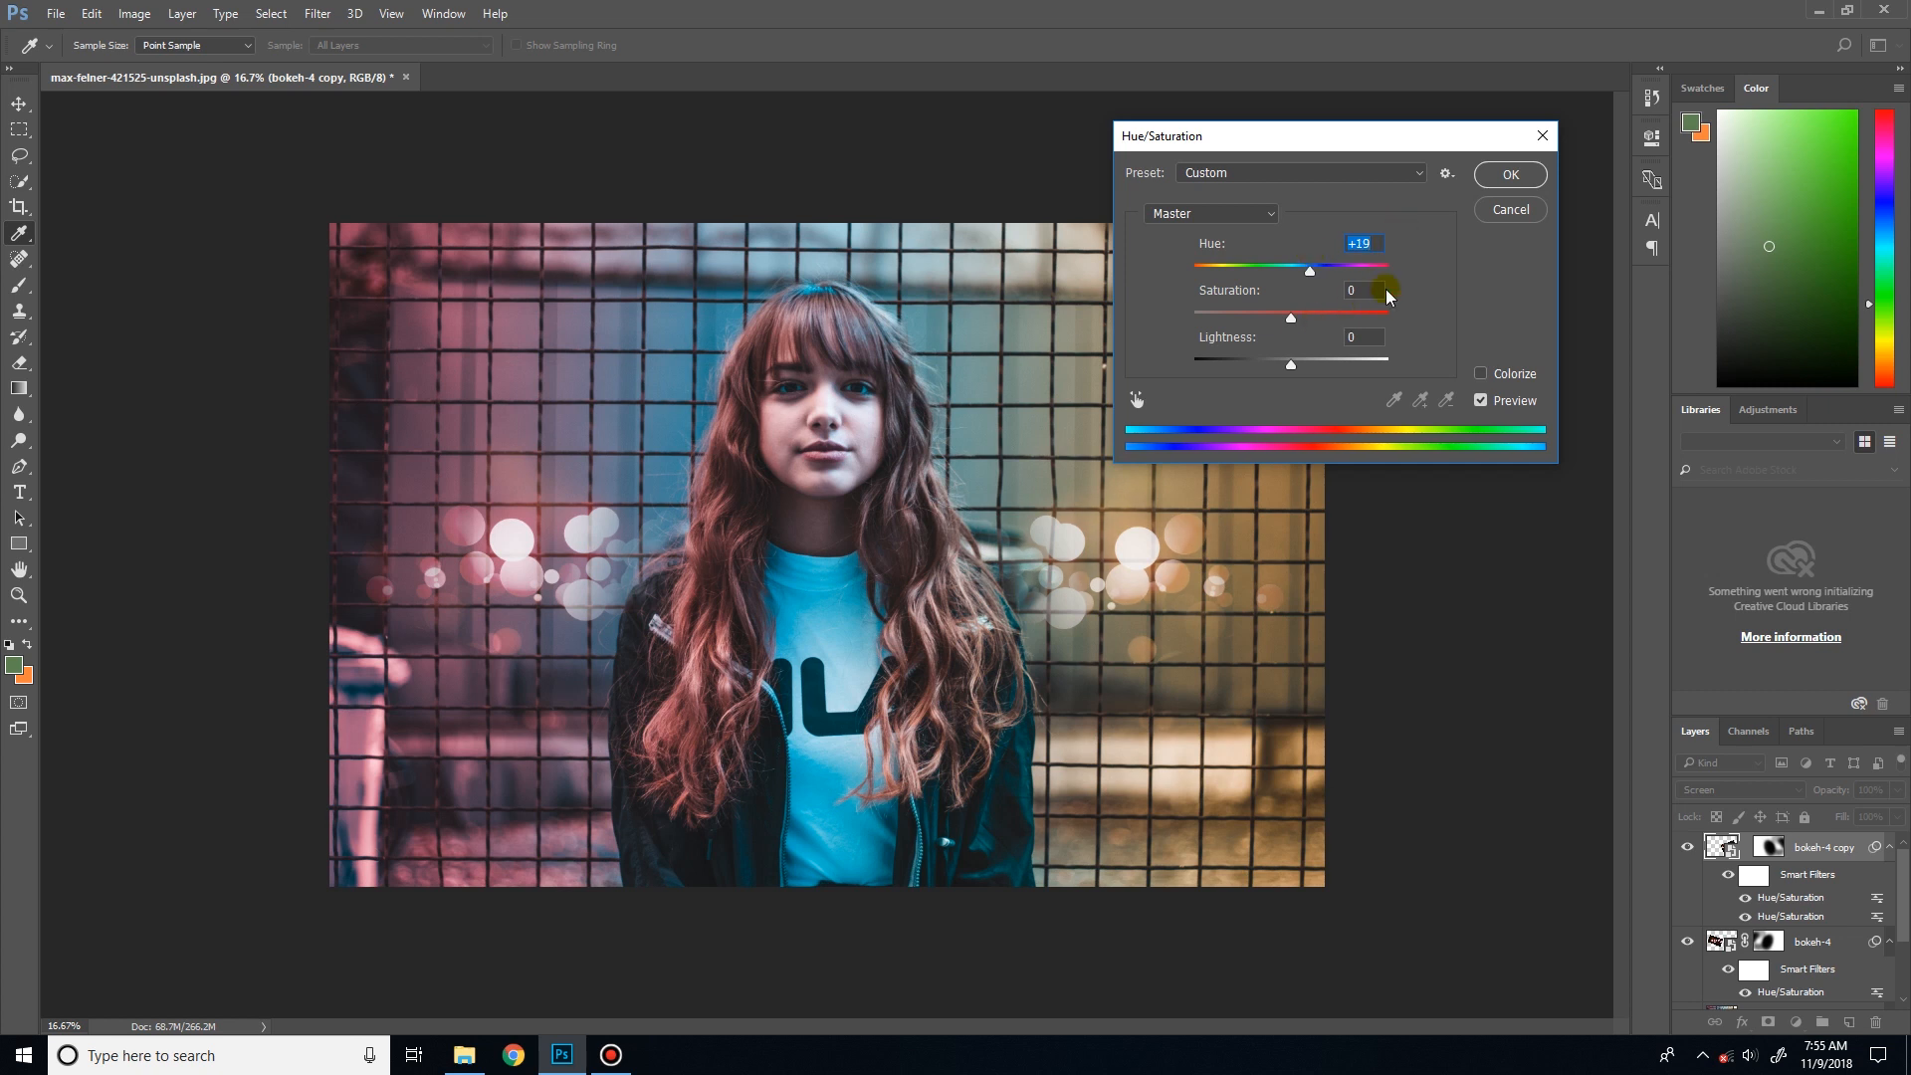
left_click(1498, 179)
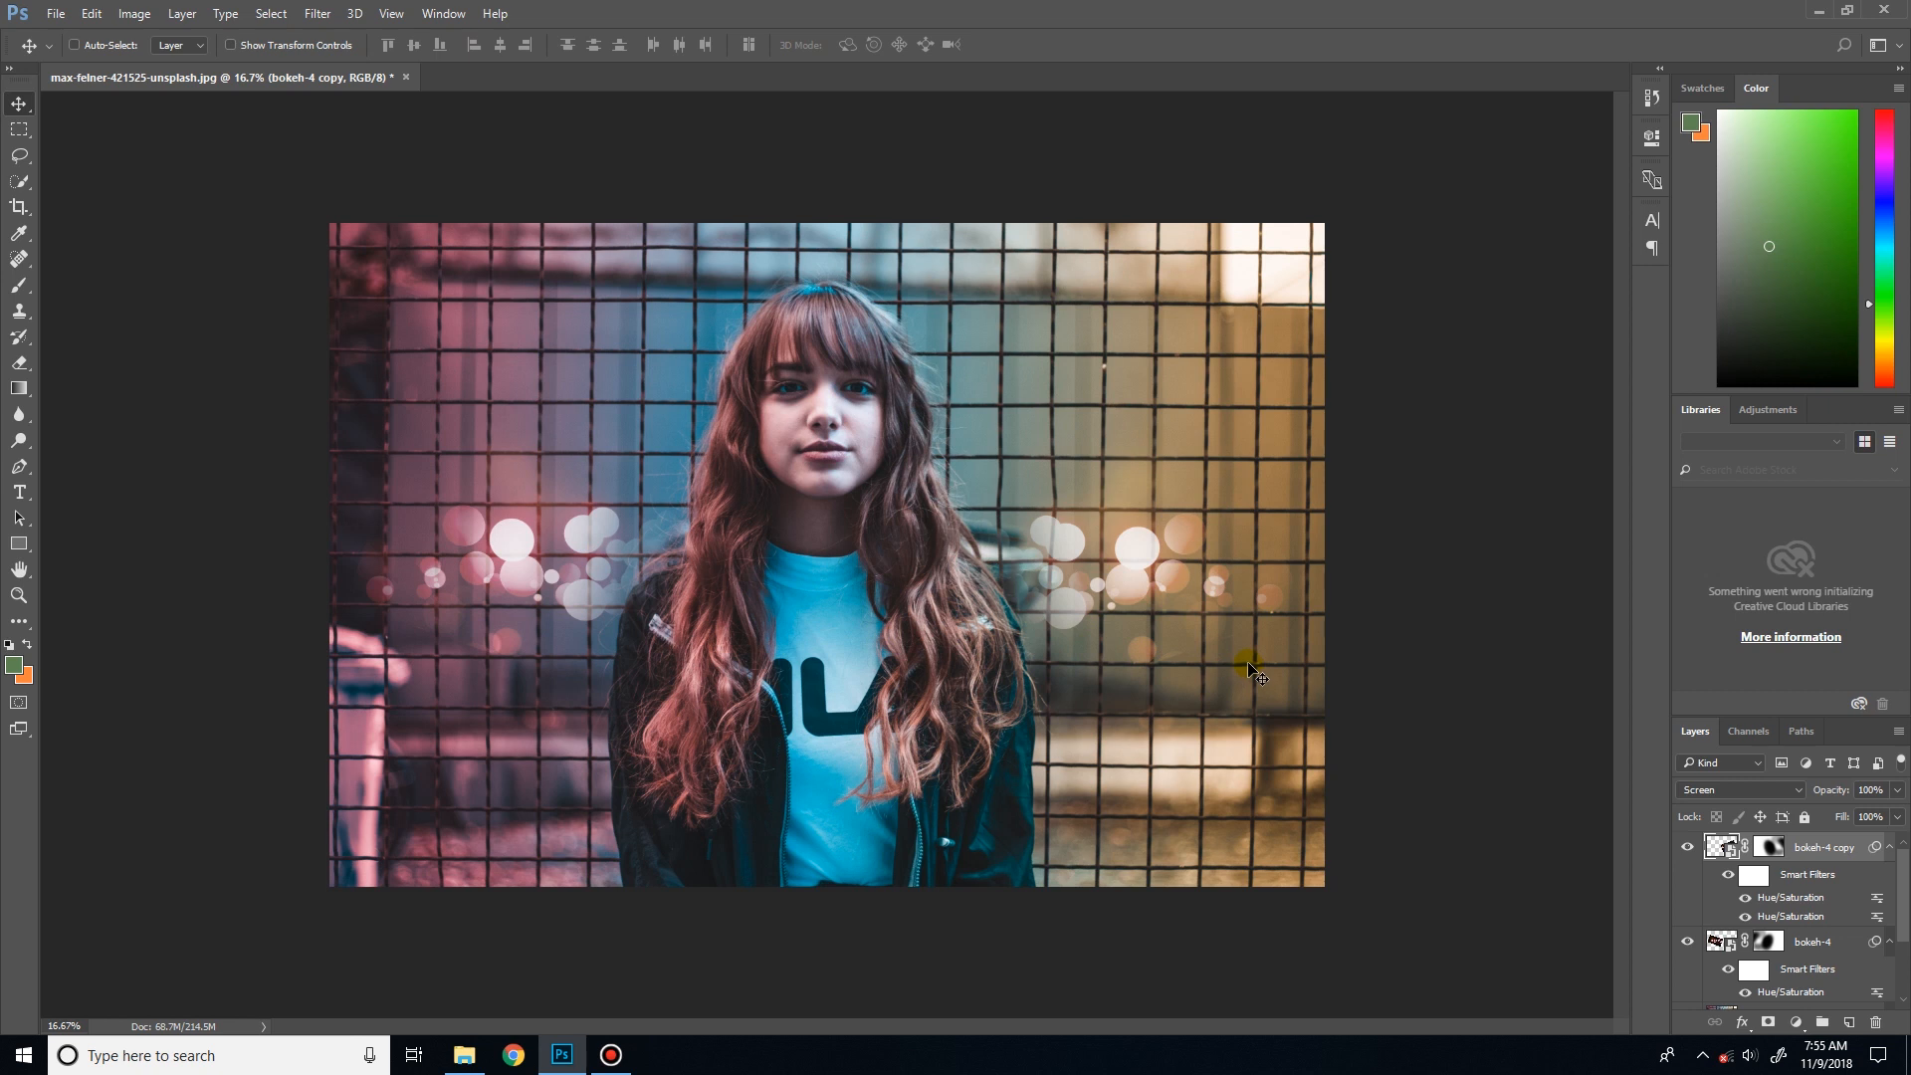
- Paint black and white with a 500 px brush on the bokeh-4 copy layer's mask around the hair on the photo's left side
left_click(1771, 848)
key("ctrl+plus")
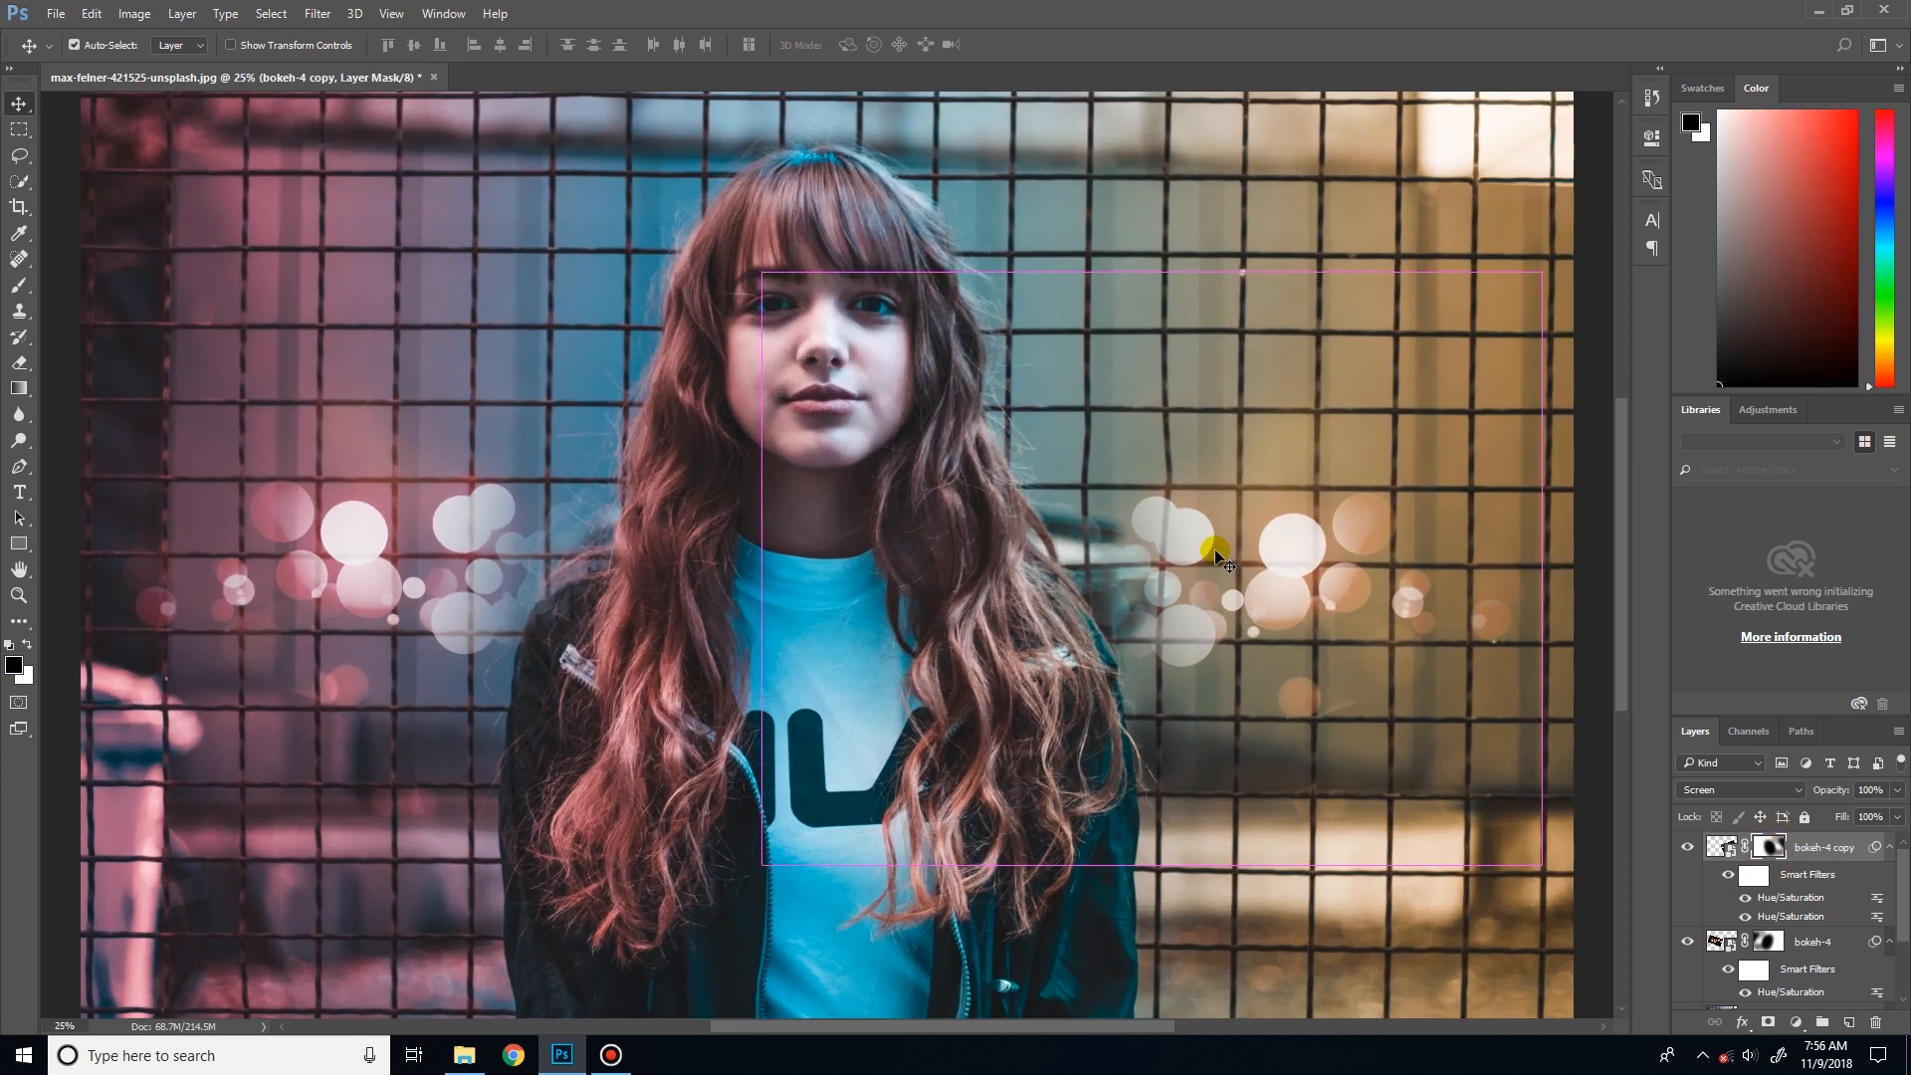
key("ctrl+plus")
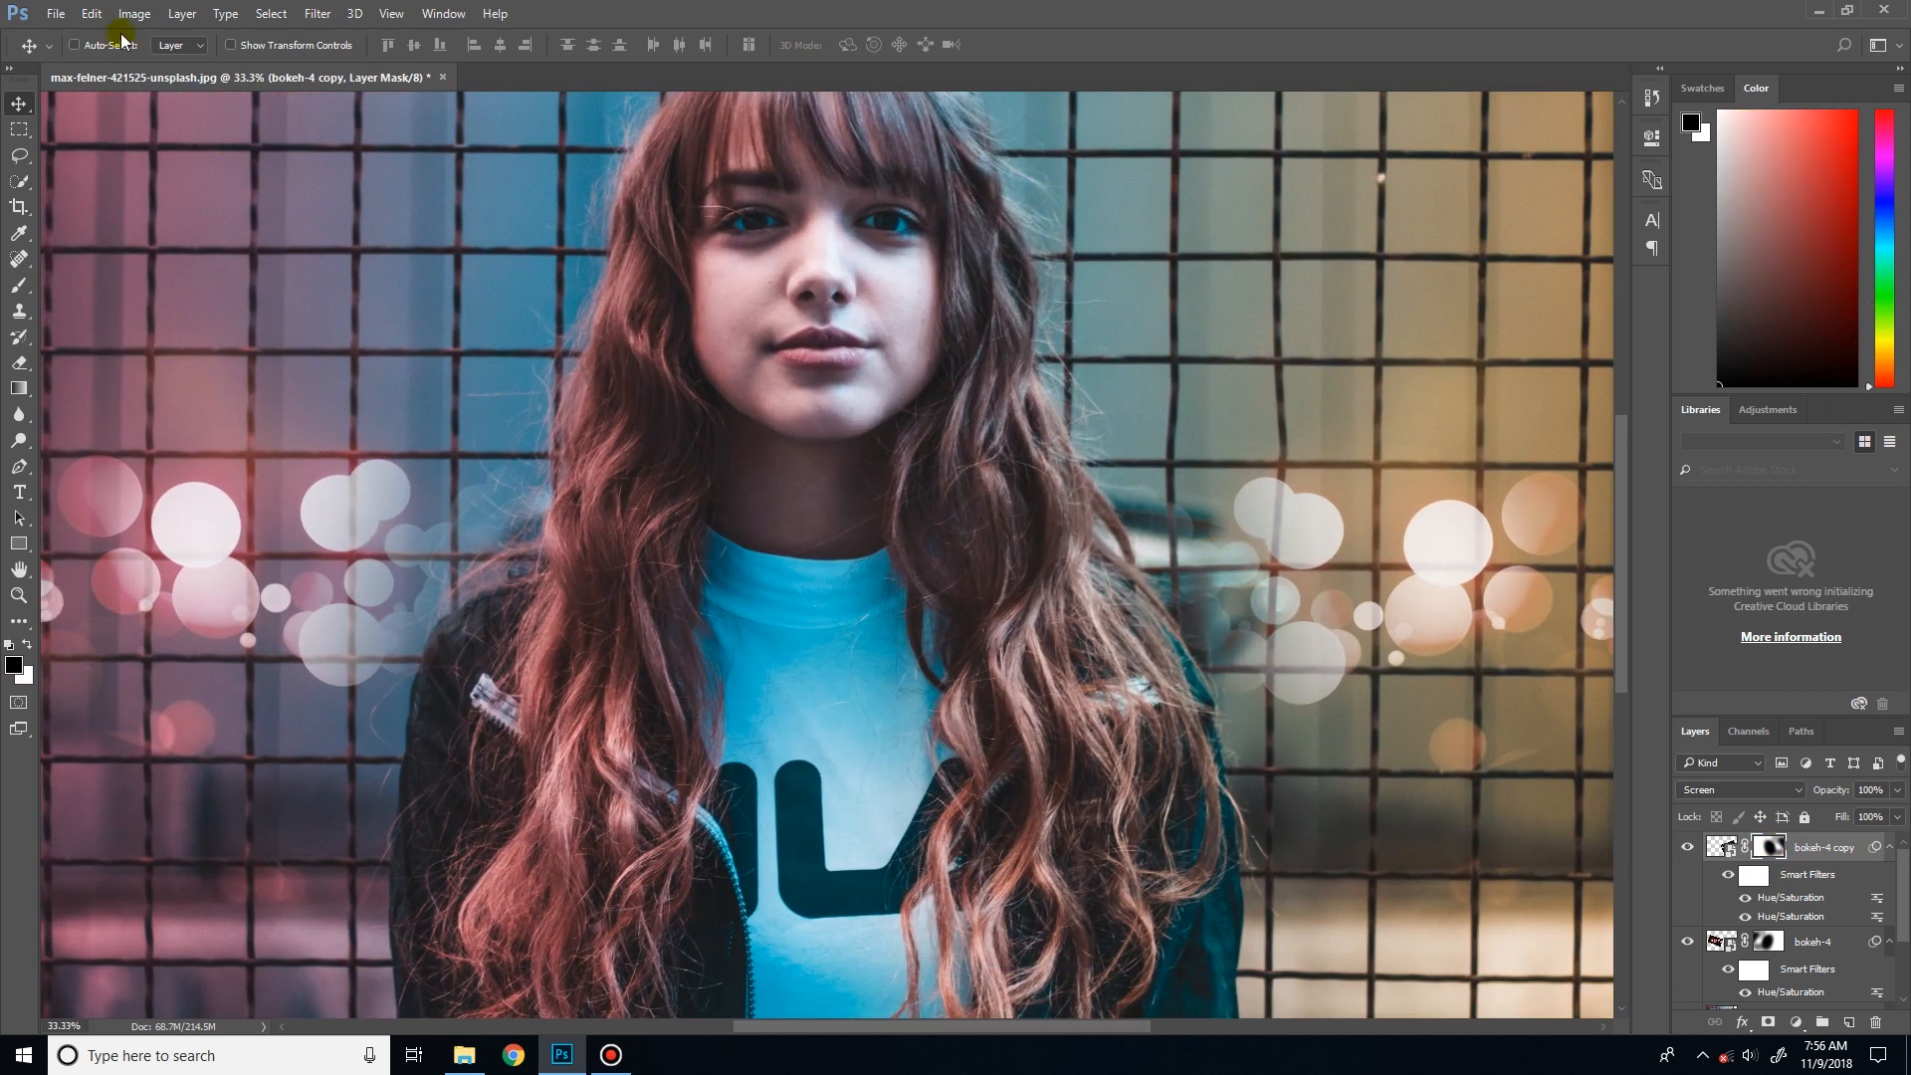
key("b")
left_click(18, 286)
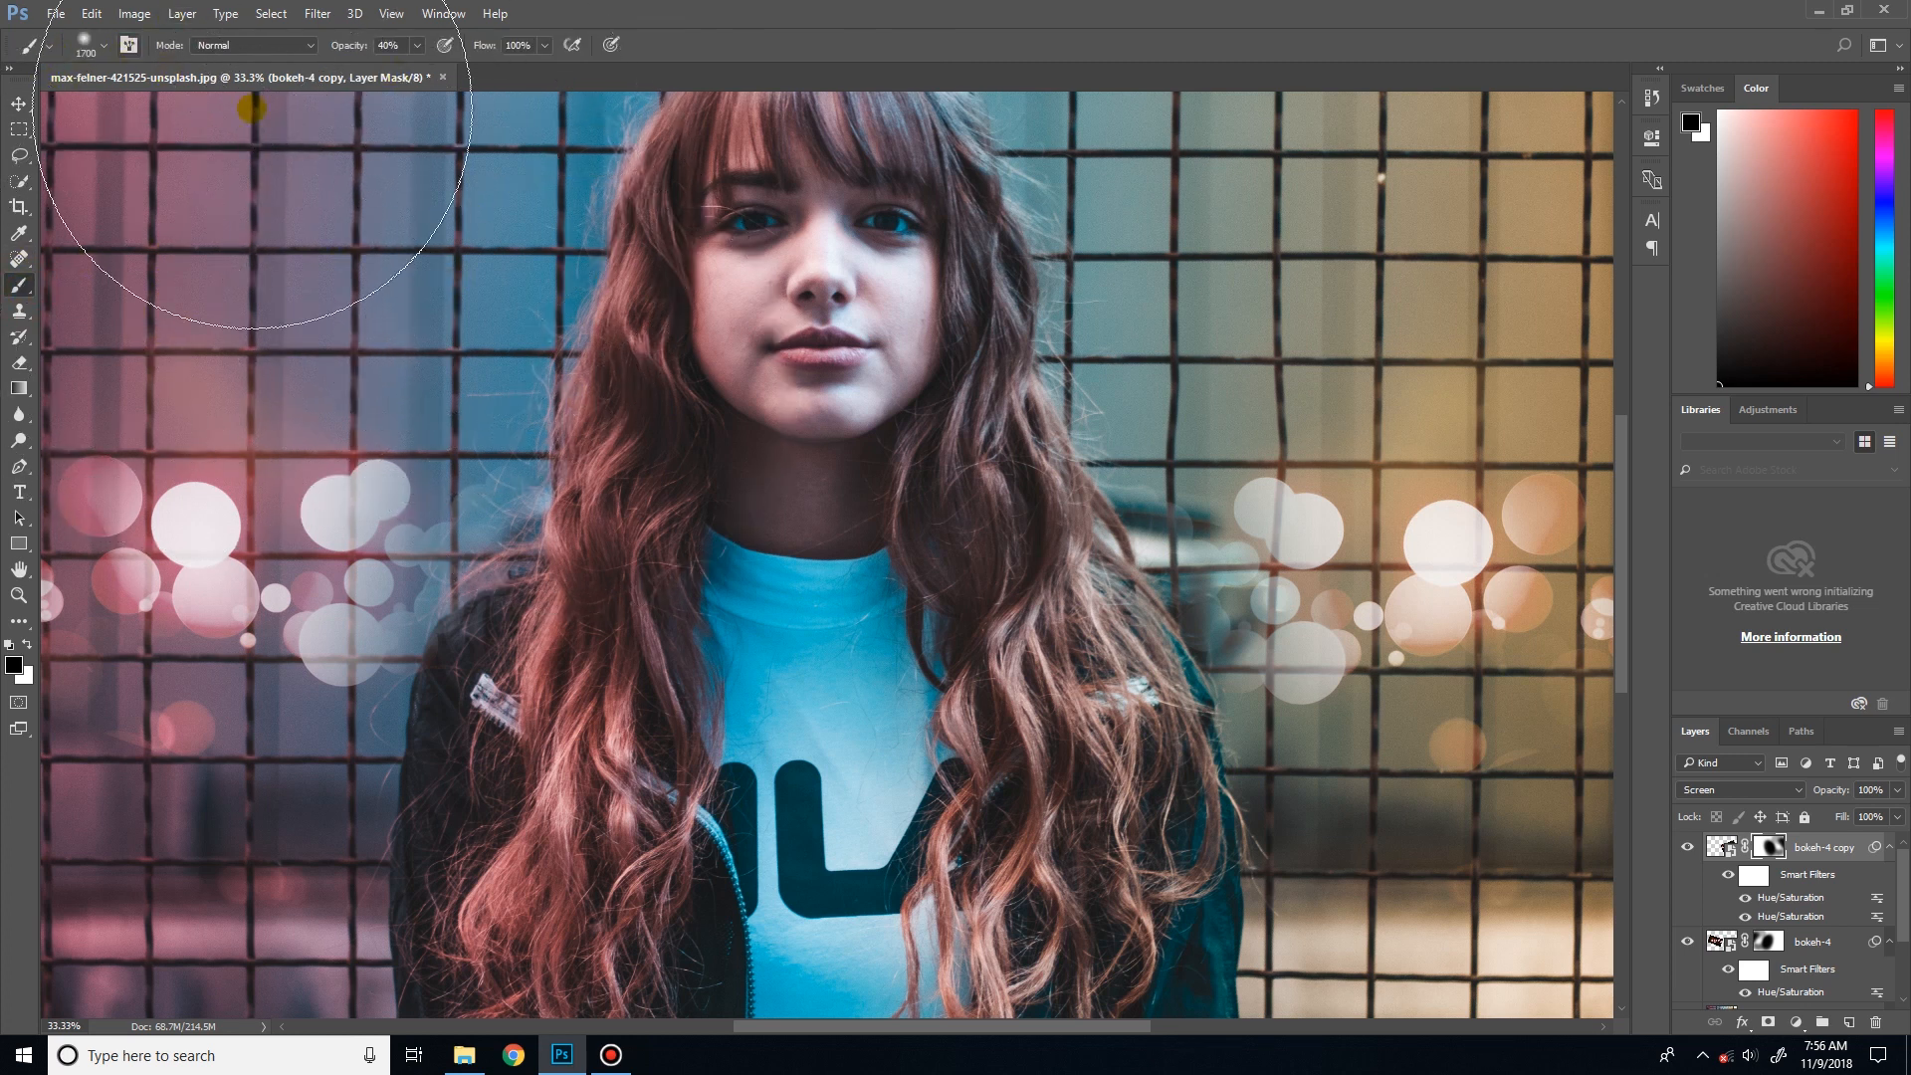
key("bracketleft")
key("bracketleft")
key("bracketleft")
key("bracketleft")
key("bracketleft")
key("bracketleft")
key("bracketleft")
key("bracketleft")
key("bracketleft")
key("bracketleft")
key("bracketleft")
key("bracketleft")
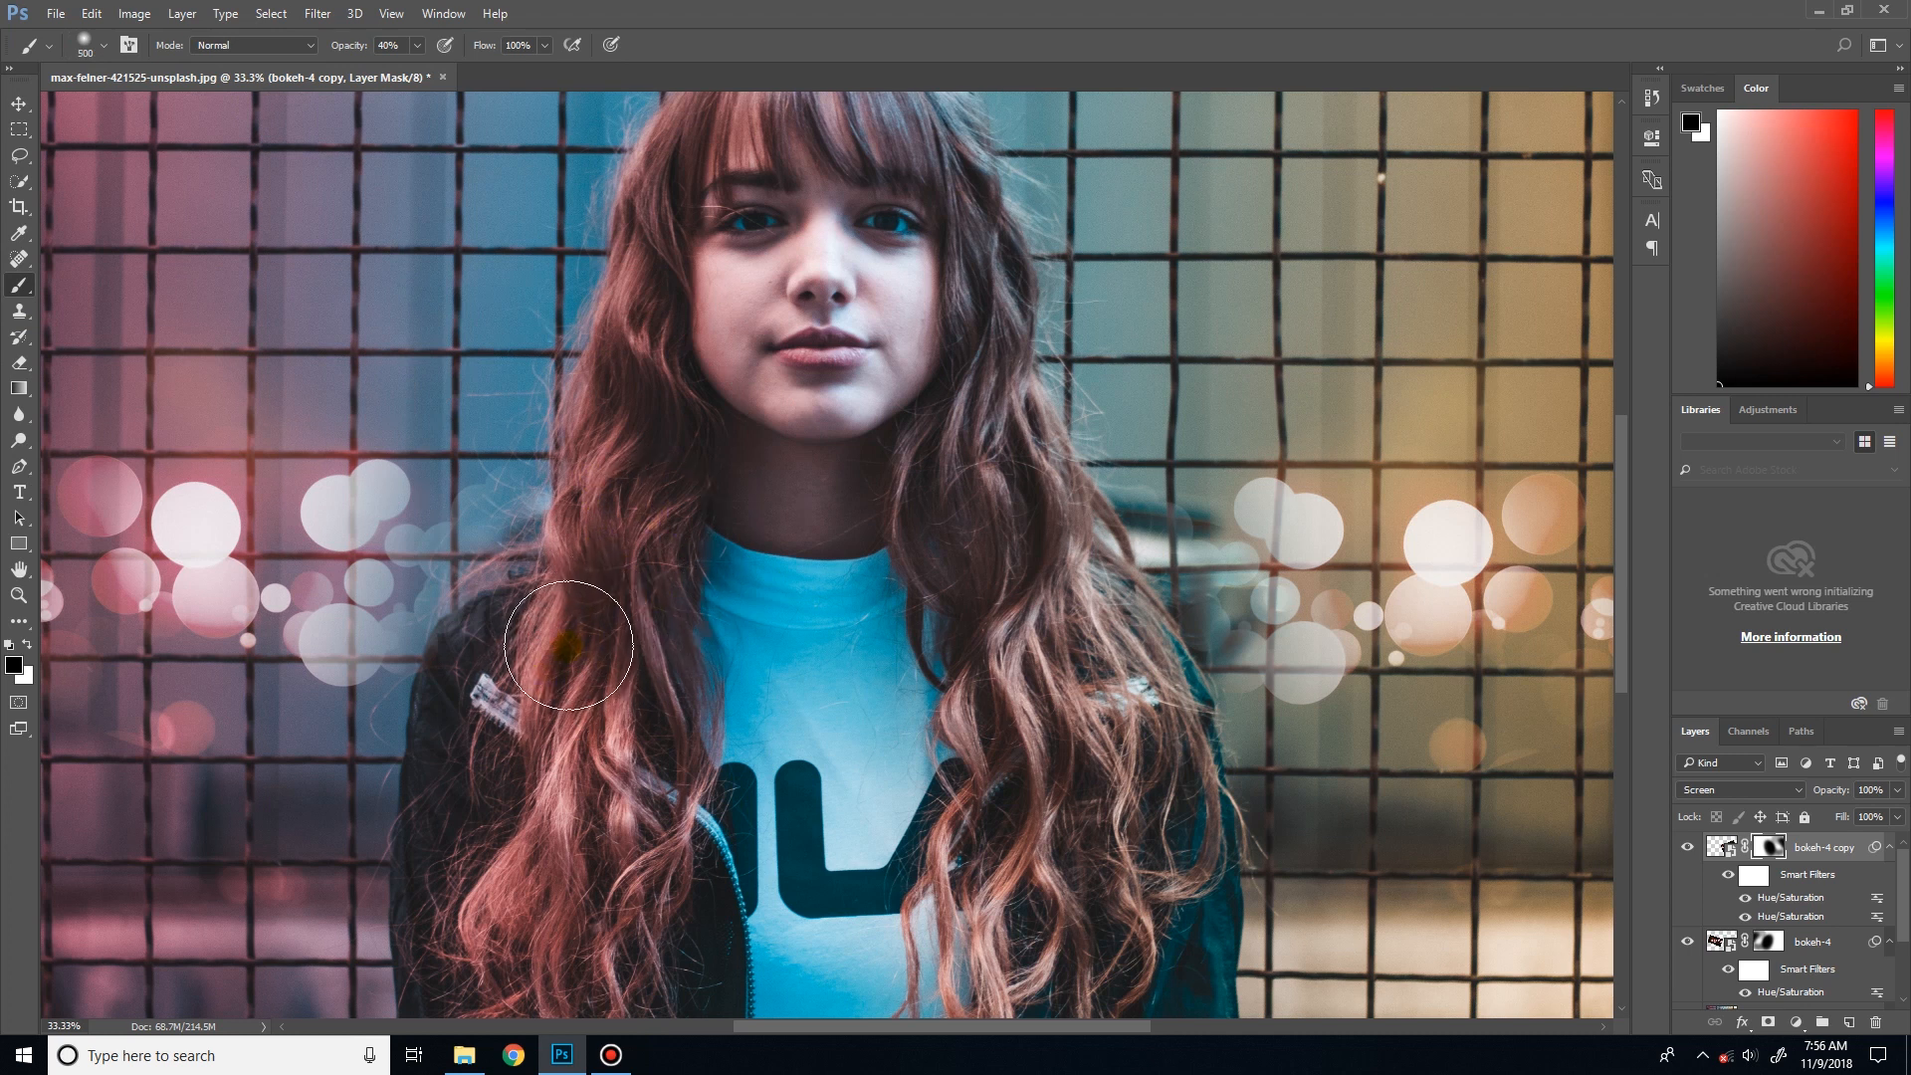
mouse_move(567, 656)
left_mouse_down()
mouse_move(470, 673)
mouse_move(521, 693)
mouse_move(486, 731)
mouse_move(570, 671)
left_mouse_up()
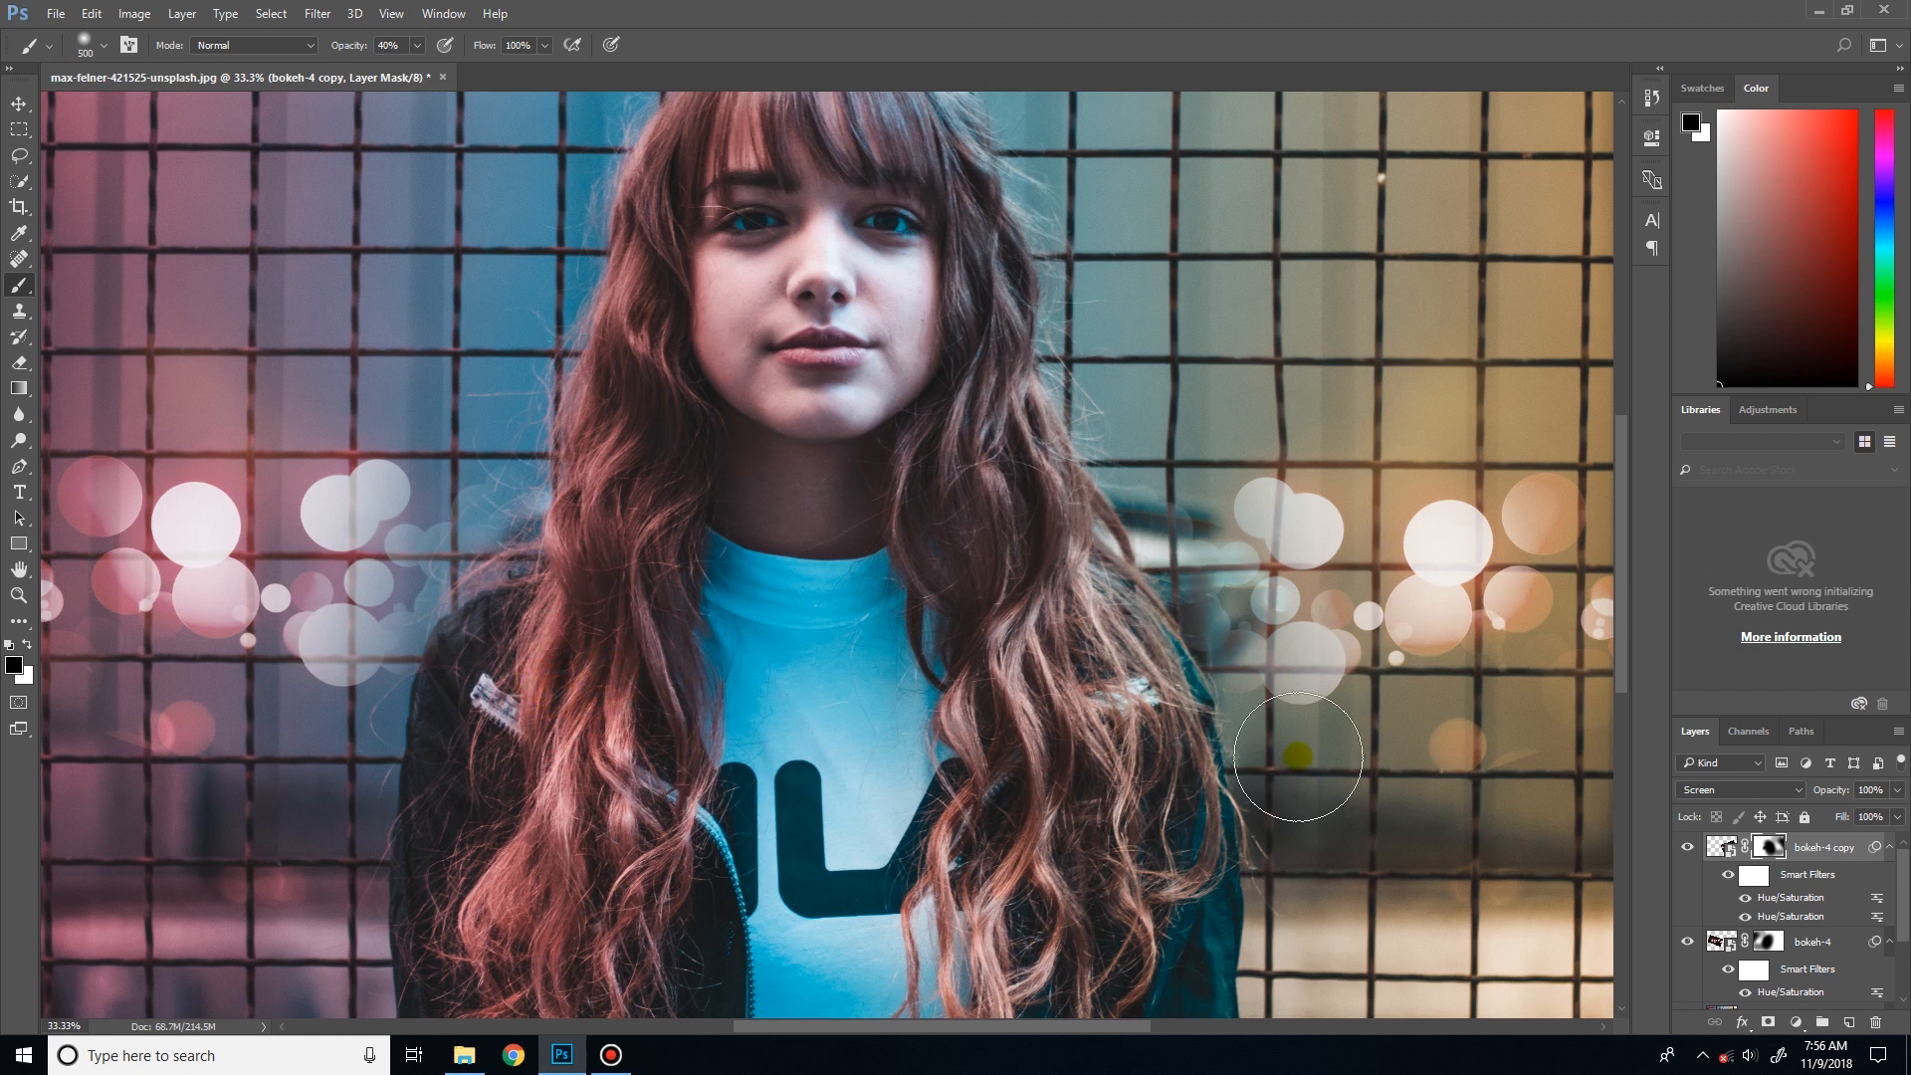
key("x")
mouse_move(398, 535)
left_mouse_down()
mouse_move(476, 508)
mouse_move(363, 624)
mouse_move(538, 542)
left_mouse_up()
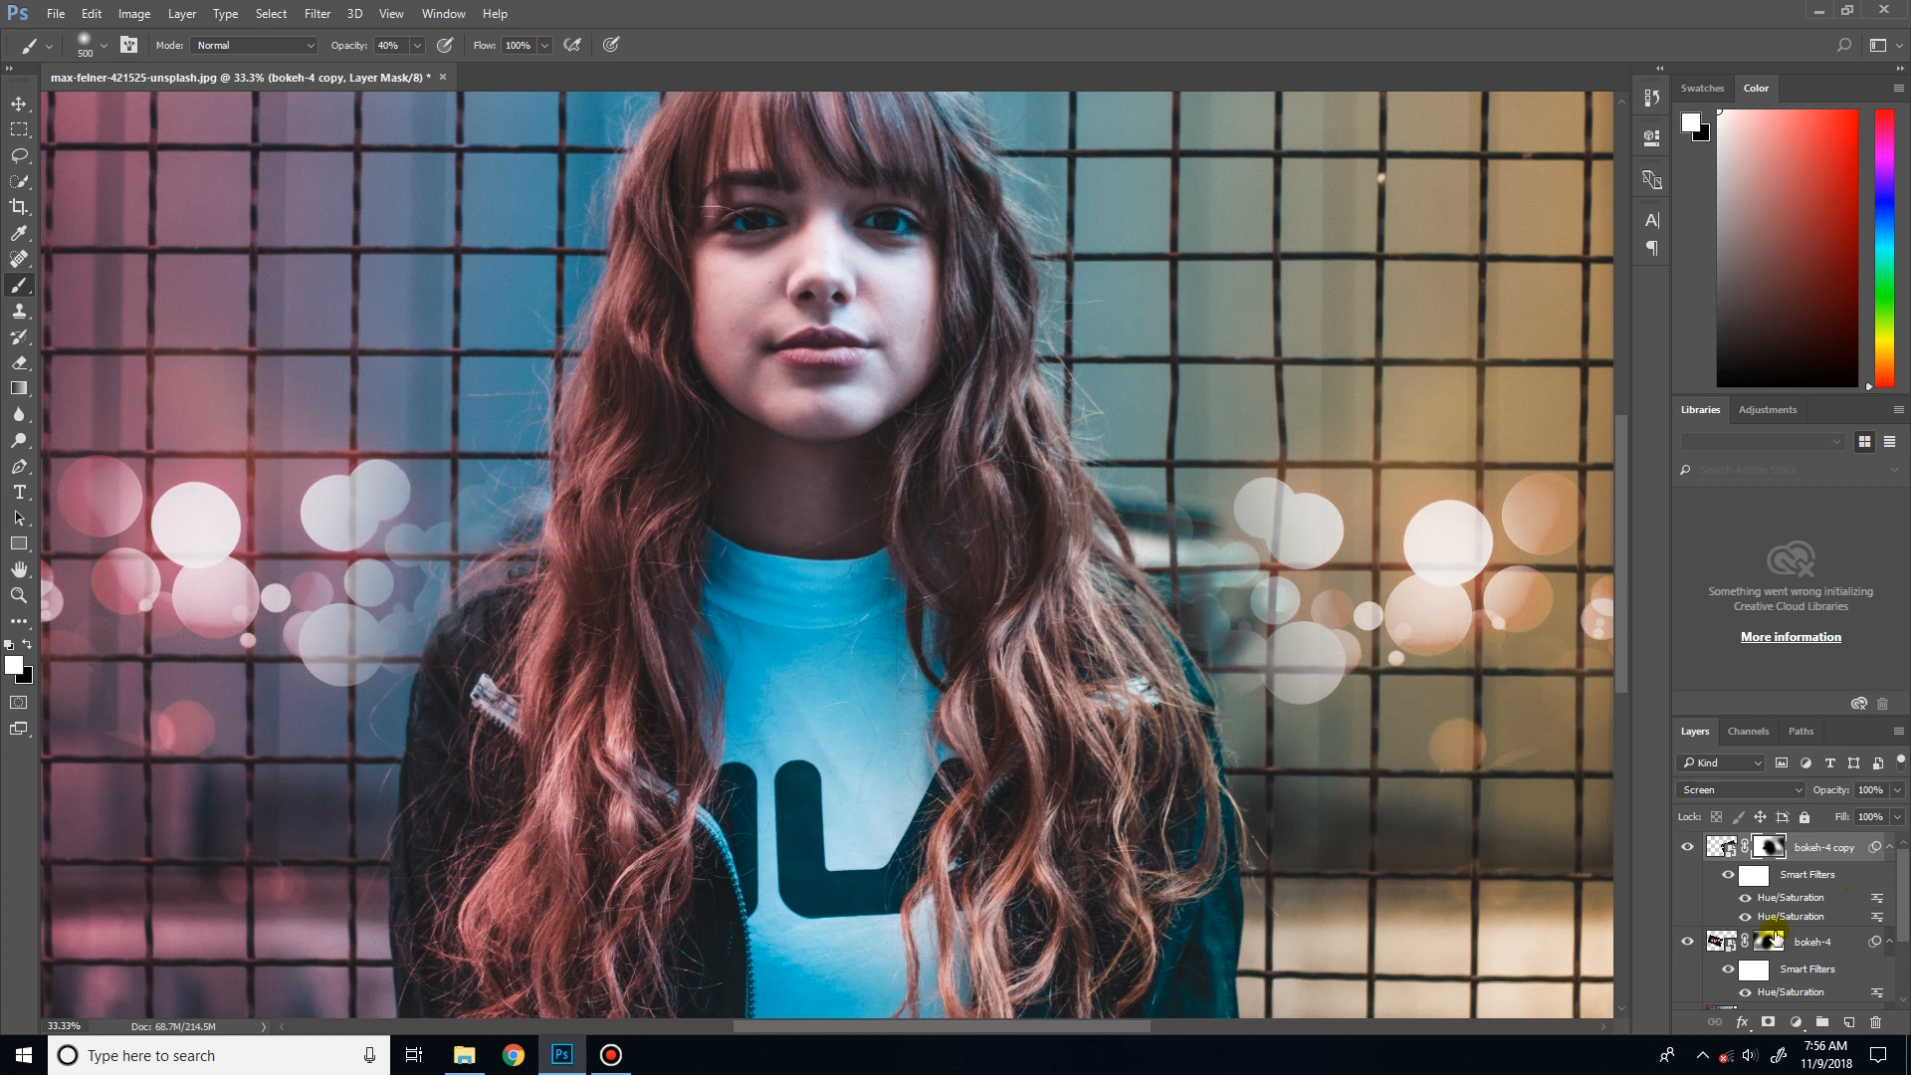
- Reveal the lights beside the hair with white on the bokeh-4 layer's mask, and hide those over the hair with black
left_click(1768, 942)
key("x")
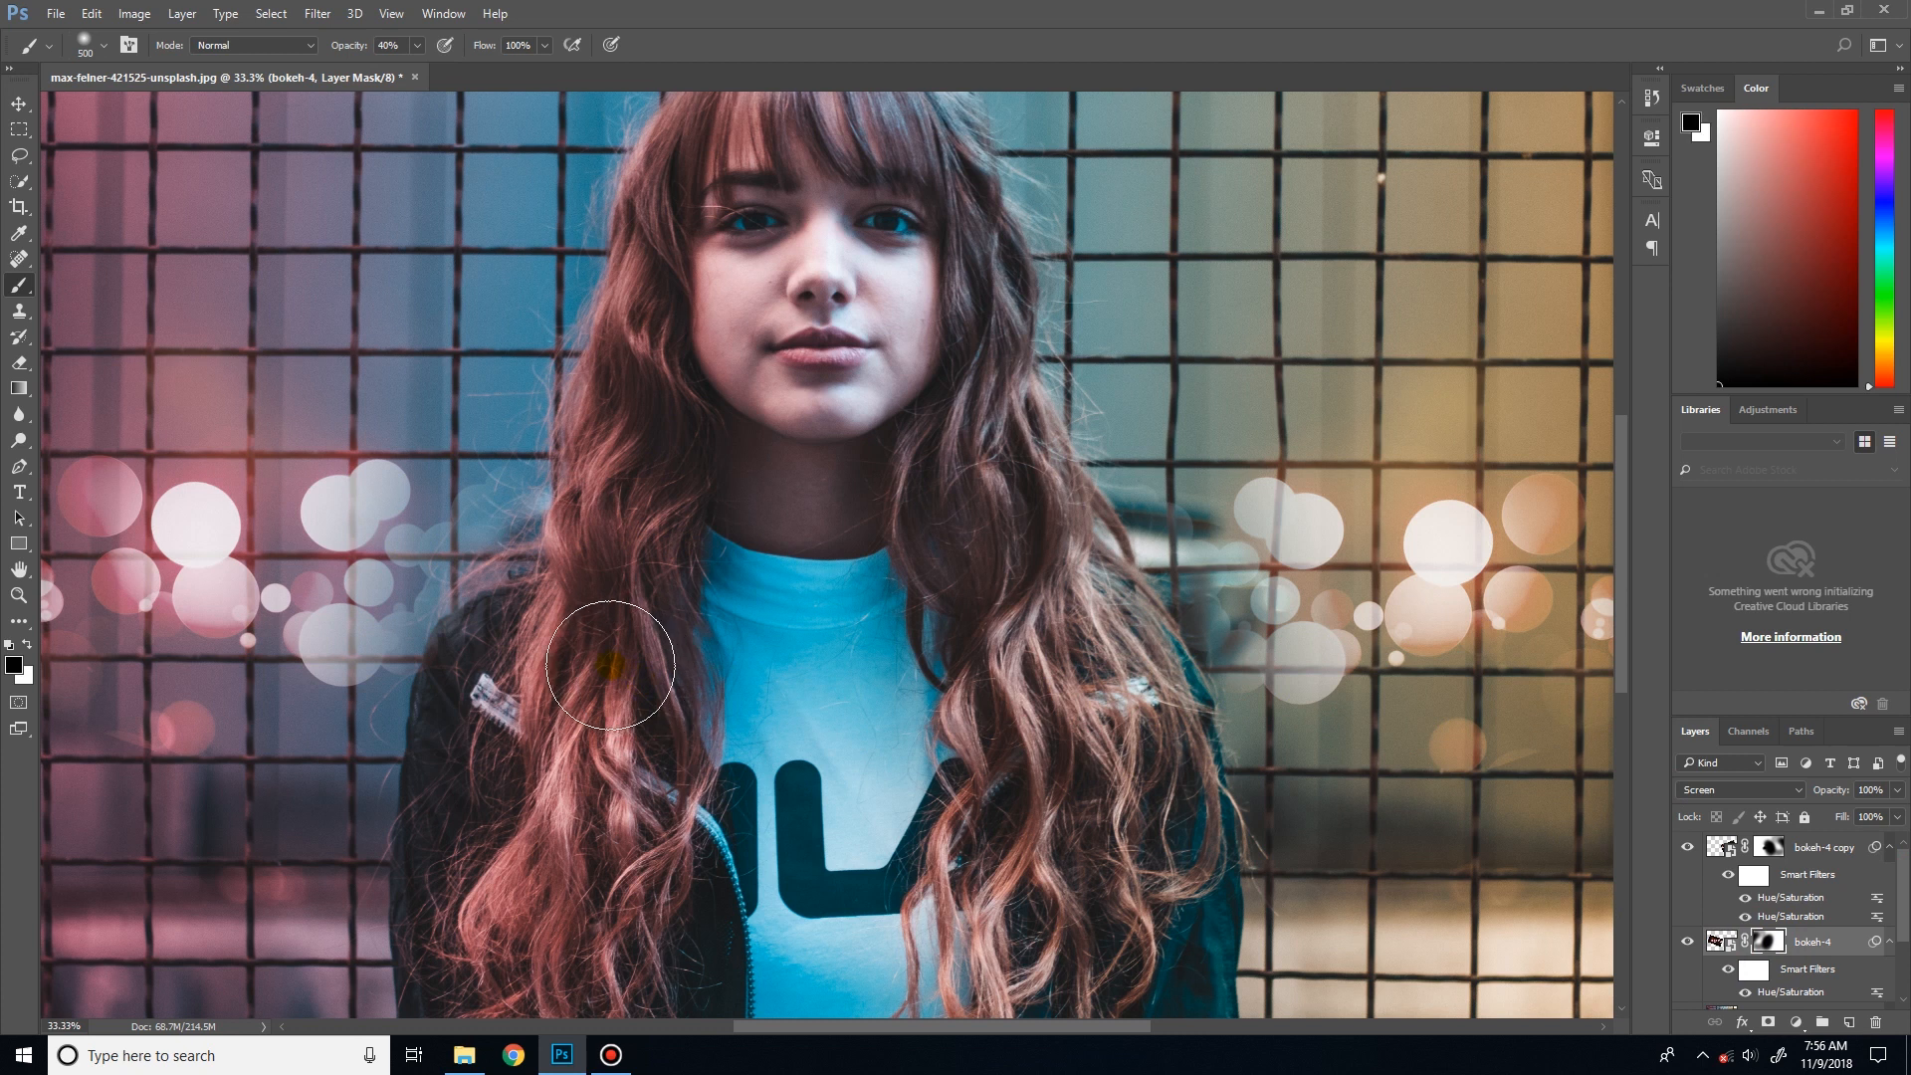
mouse_move(537, 656)
left_mouse_down()
mouse_move(488, 728)
mouse_move(532, 697)
mouse_move(579, 767)
mouse_move(679, 559)
mouse_move(667, 465)
mouse_move(585, 604)
mouse_move(603, 521)
mouse_move(480, 630)
mouse_move(377, 542)
mouse_move(490, 512)
mouse_move(440, 545)
mouse_move(503, 530)
left_mouse_up()
key("x")
key("x")
mouse_move(661, 460)
left_mouse_down()
mouse_move(606, 604)
mouse_move(660, 488)
mouse_move(563, 620)
mouse_move(595, 601)
mouse_move(582, 629)
mouse_move(512, 683)
left_mouse_up()
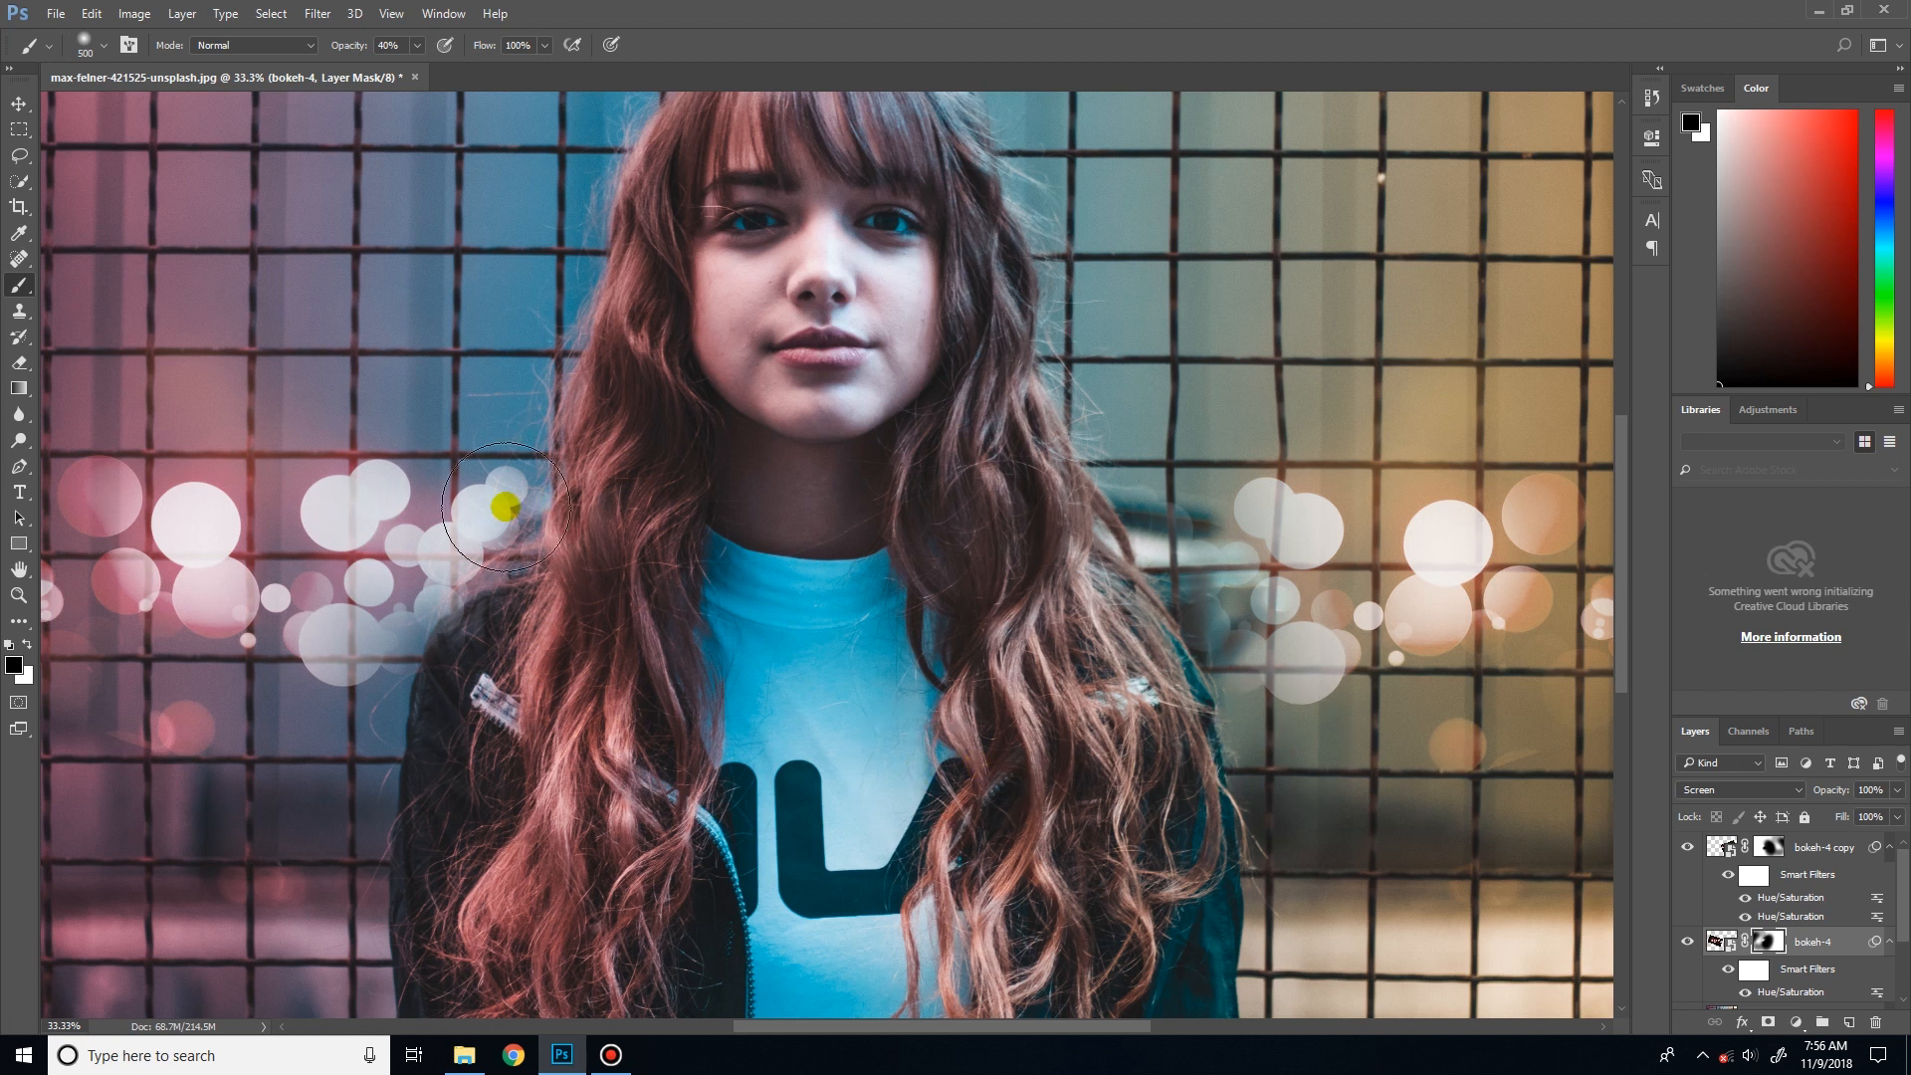
- Enlarge the brush to 800 px and fade the lights nearest the hair with black on the bokeh-4 mask
key("ctrl+minus")
key("ctrl+minus")
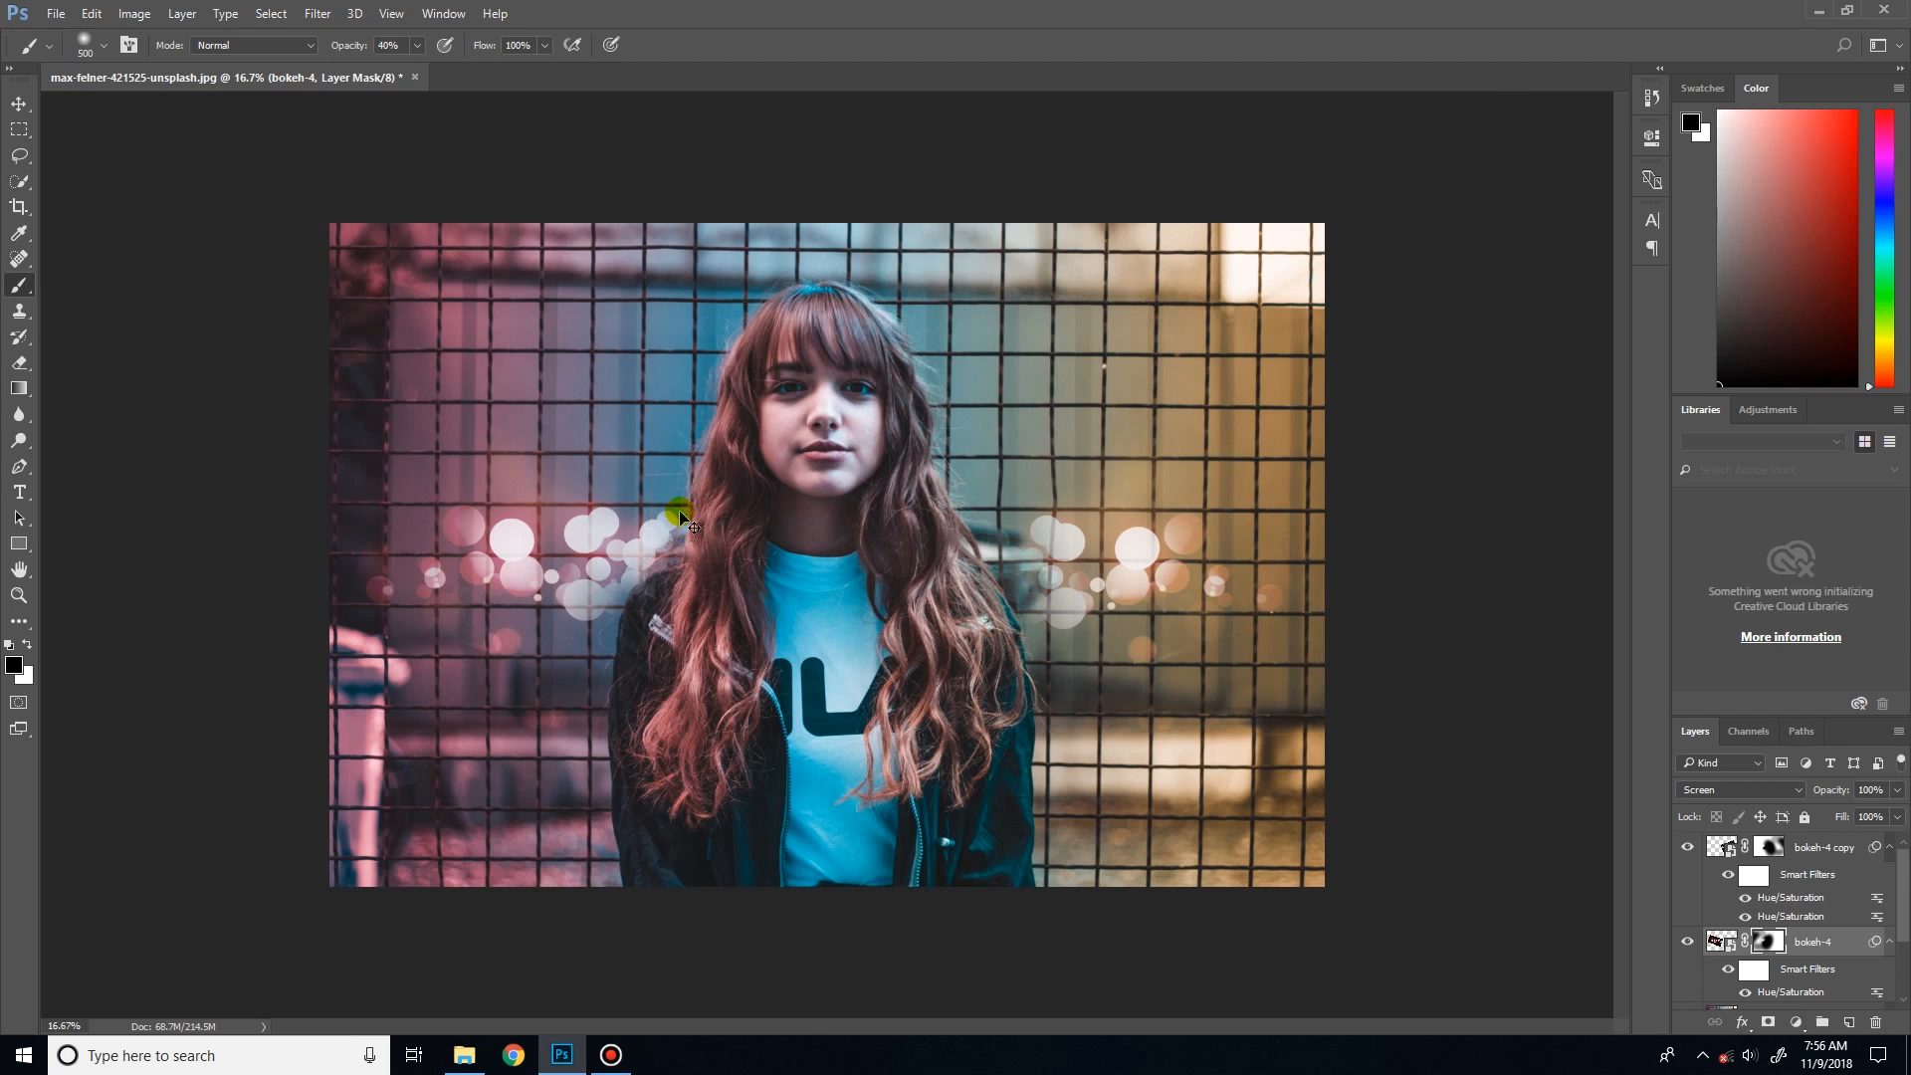
key("ctrl+plus")
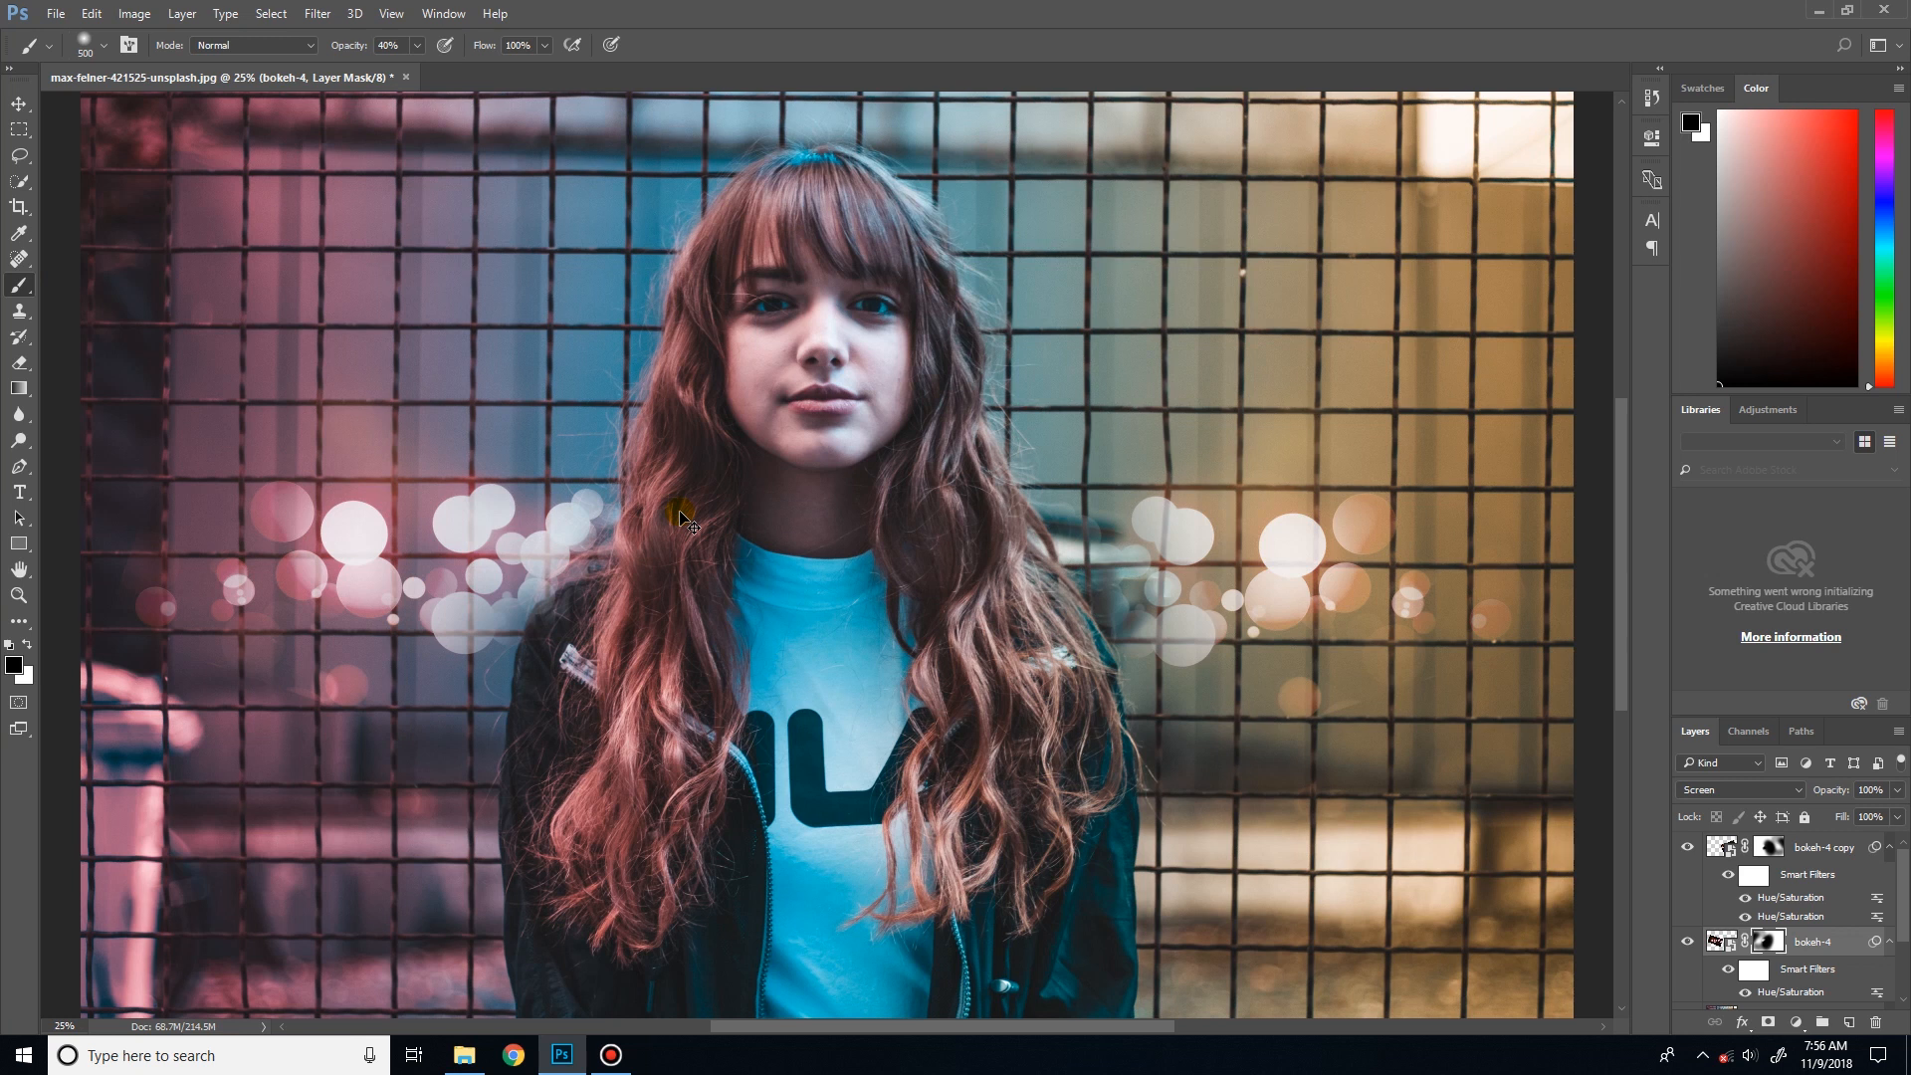
key("ctrl+plus")
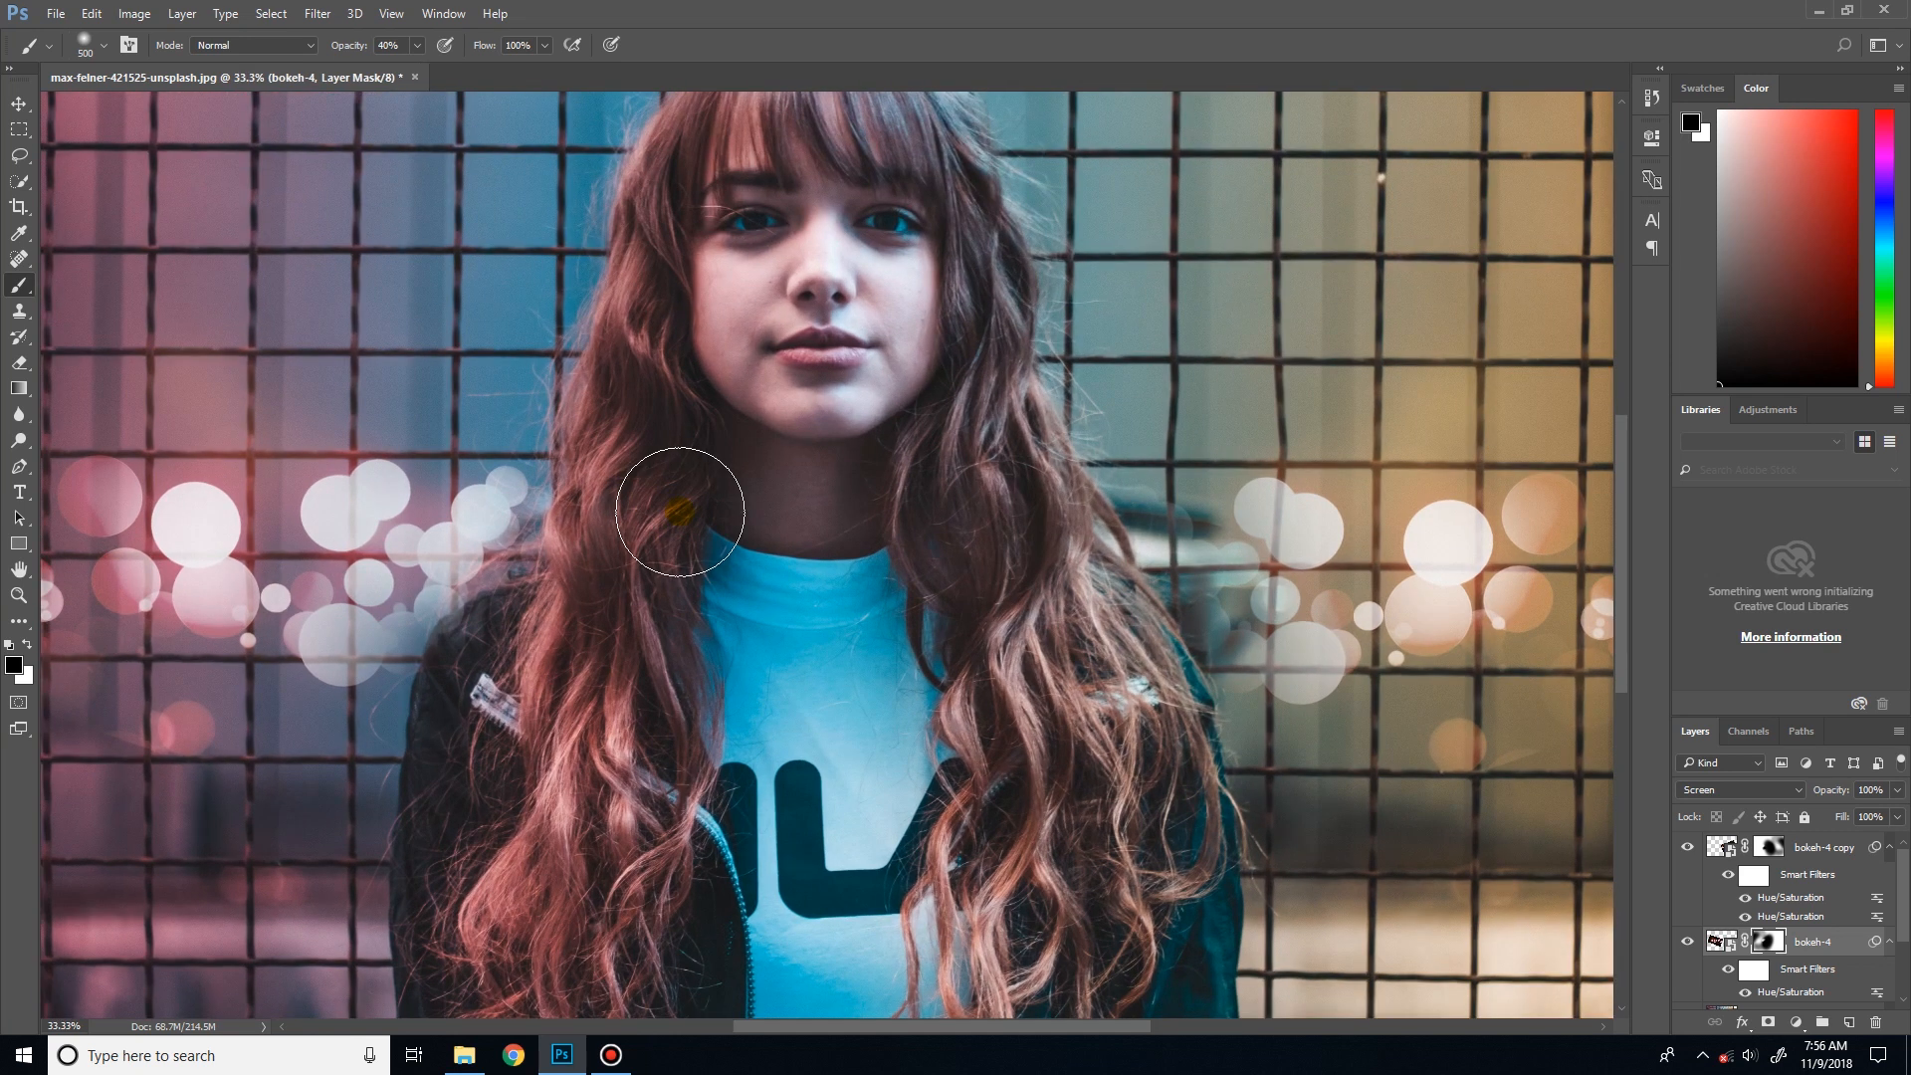
key("bracketright")
key("bracketright")
key("bracketright")
mouse_move(528, 498)
left_mouse_down()
mouse_move(448, 587)
mouse_move(592, 816)
mouse_move(606, 660)
mouse_move(499, 526)
mouse_move(539, 502)
left_mouse_up()
left_click_drag(538, 423, 536, 416)
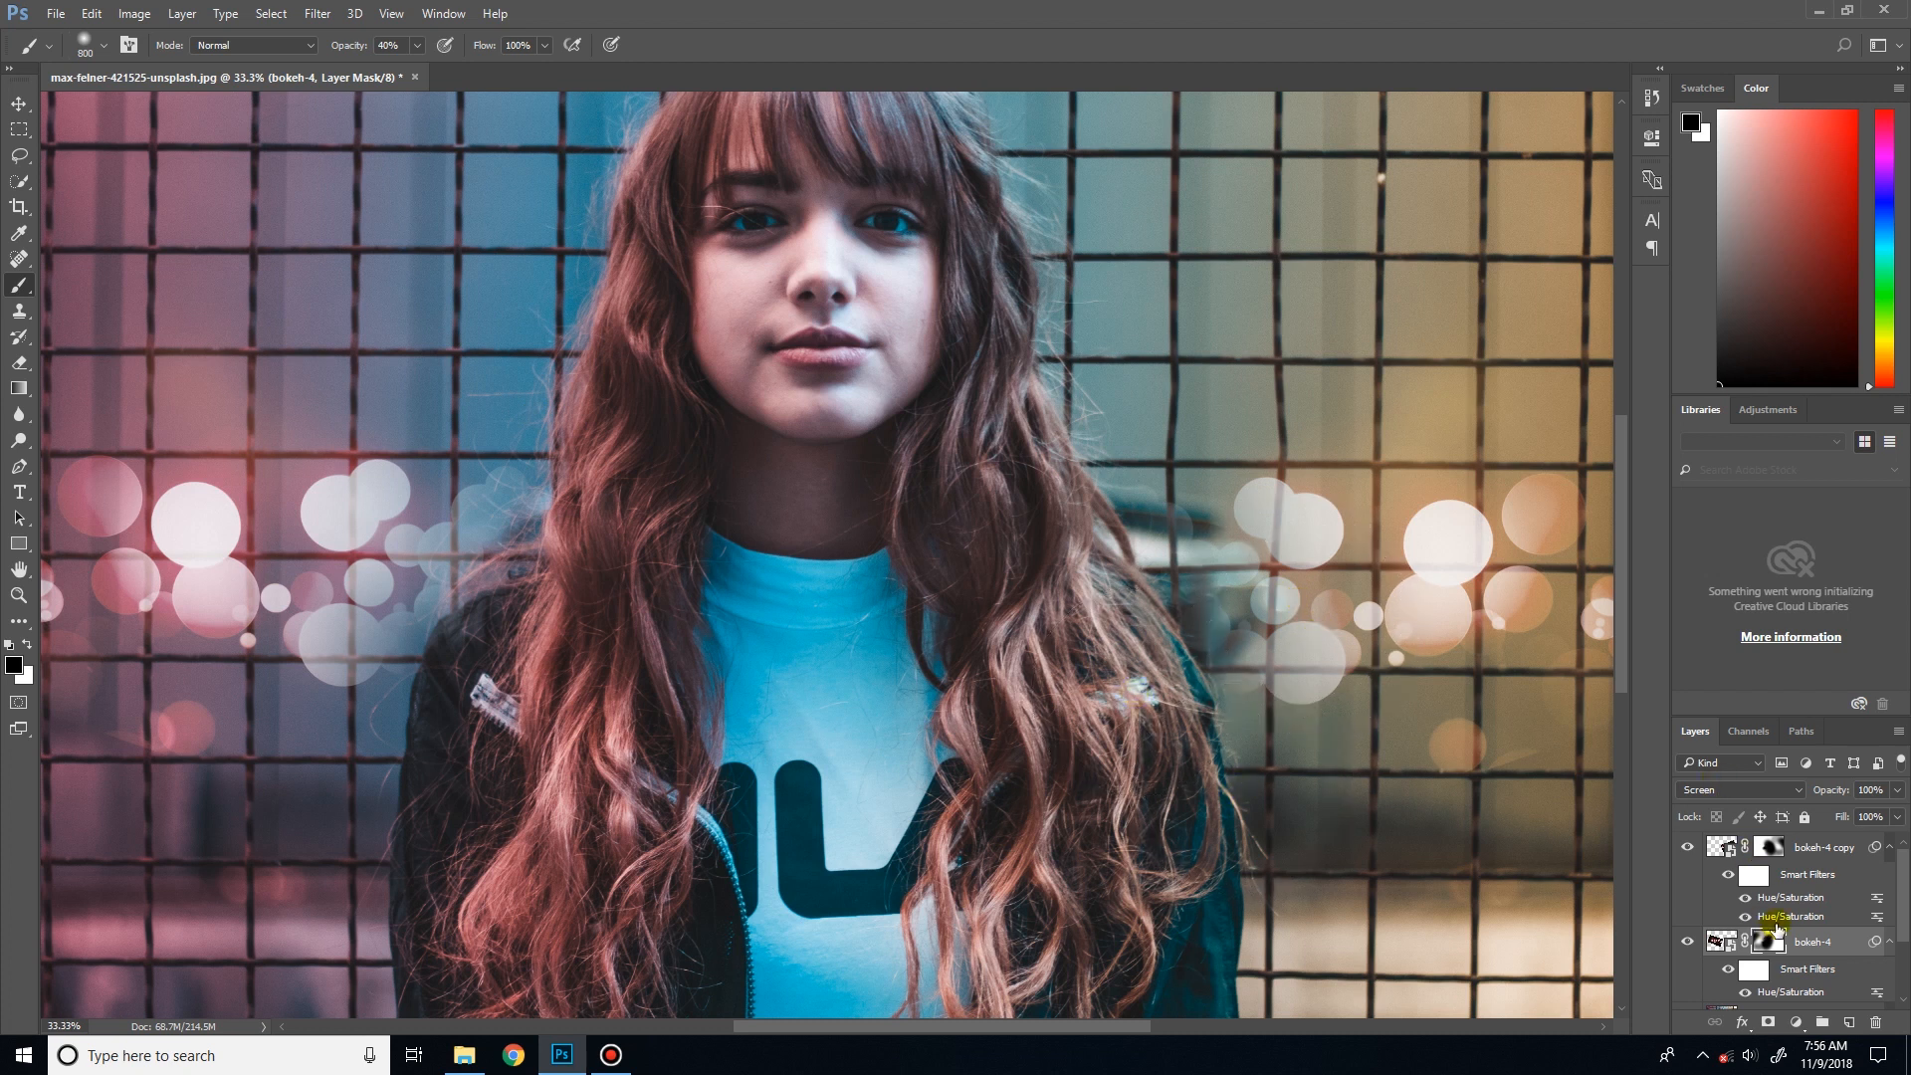
- On the bokeh-4 copy mask, bring back the lights beside the hair with white and hide those over the hair and shoulder with black
key("alt+bracketright")
key("x")
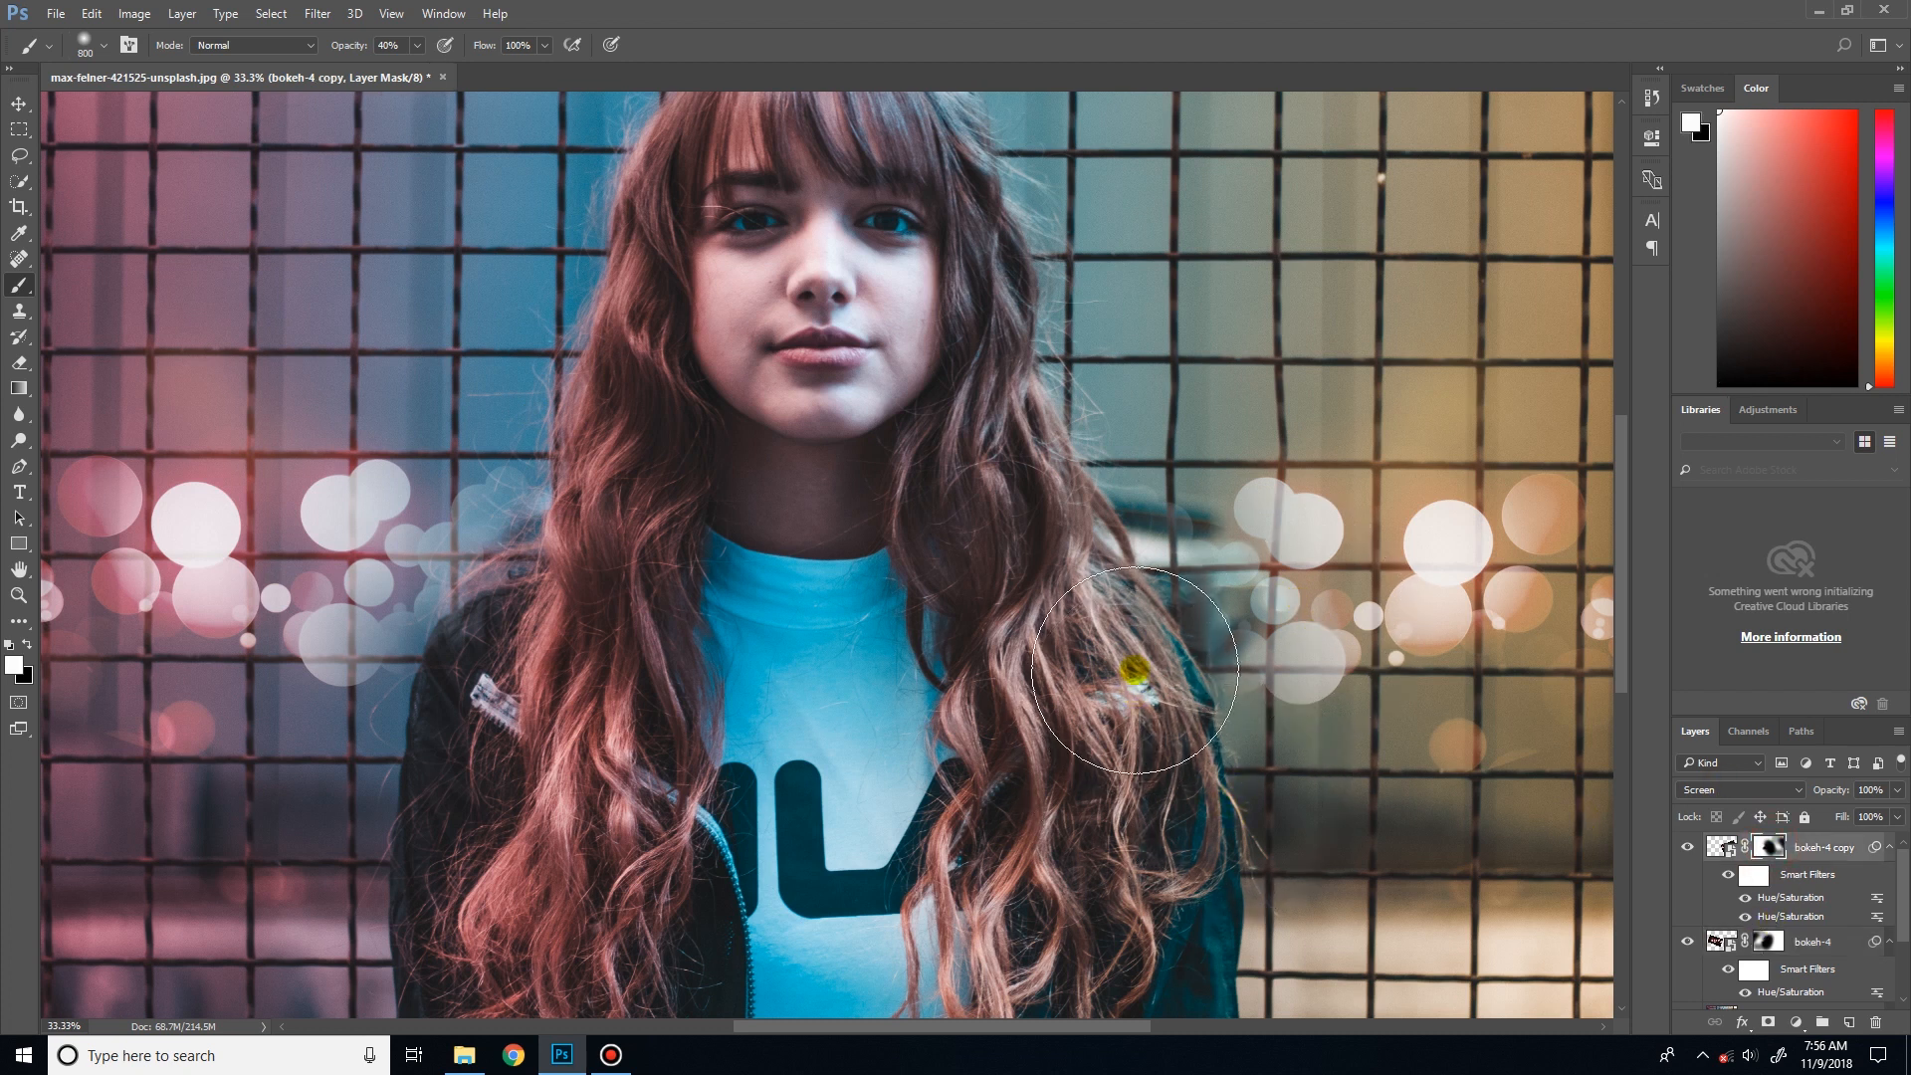
key("x")
left_click_drag(1045, 637, 982, 579)
key("x")
mouse_move(1207, 593)
left_mouse_down()
mouse_move(1227, 537)
mouse_move(1148, 457)
mouse_move(1283, 617)
mouse_move(1200, 560)
left_mouse_up()
key("x")
mouse_move(1101, 631)
left_mouse_down()
mouse_move(1076, 565)
mouse_move(1112, 465)
mouse_move(1144, 613)
left_mouse_up()
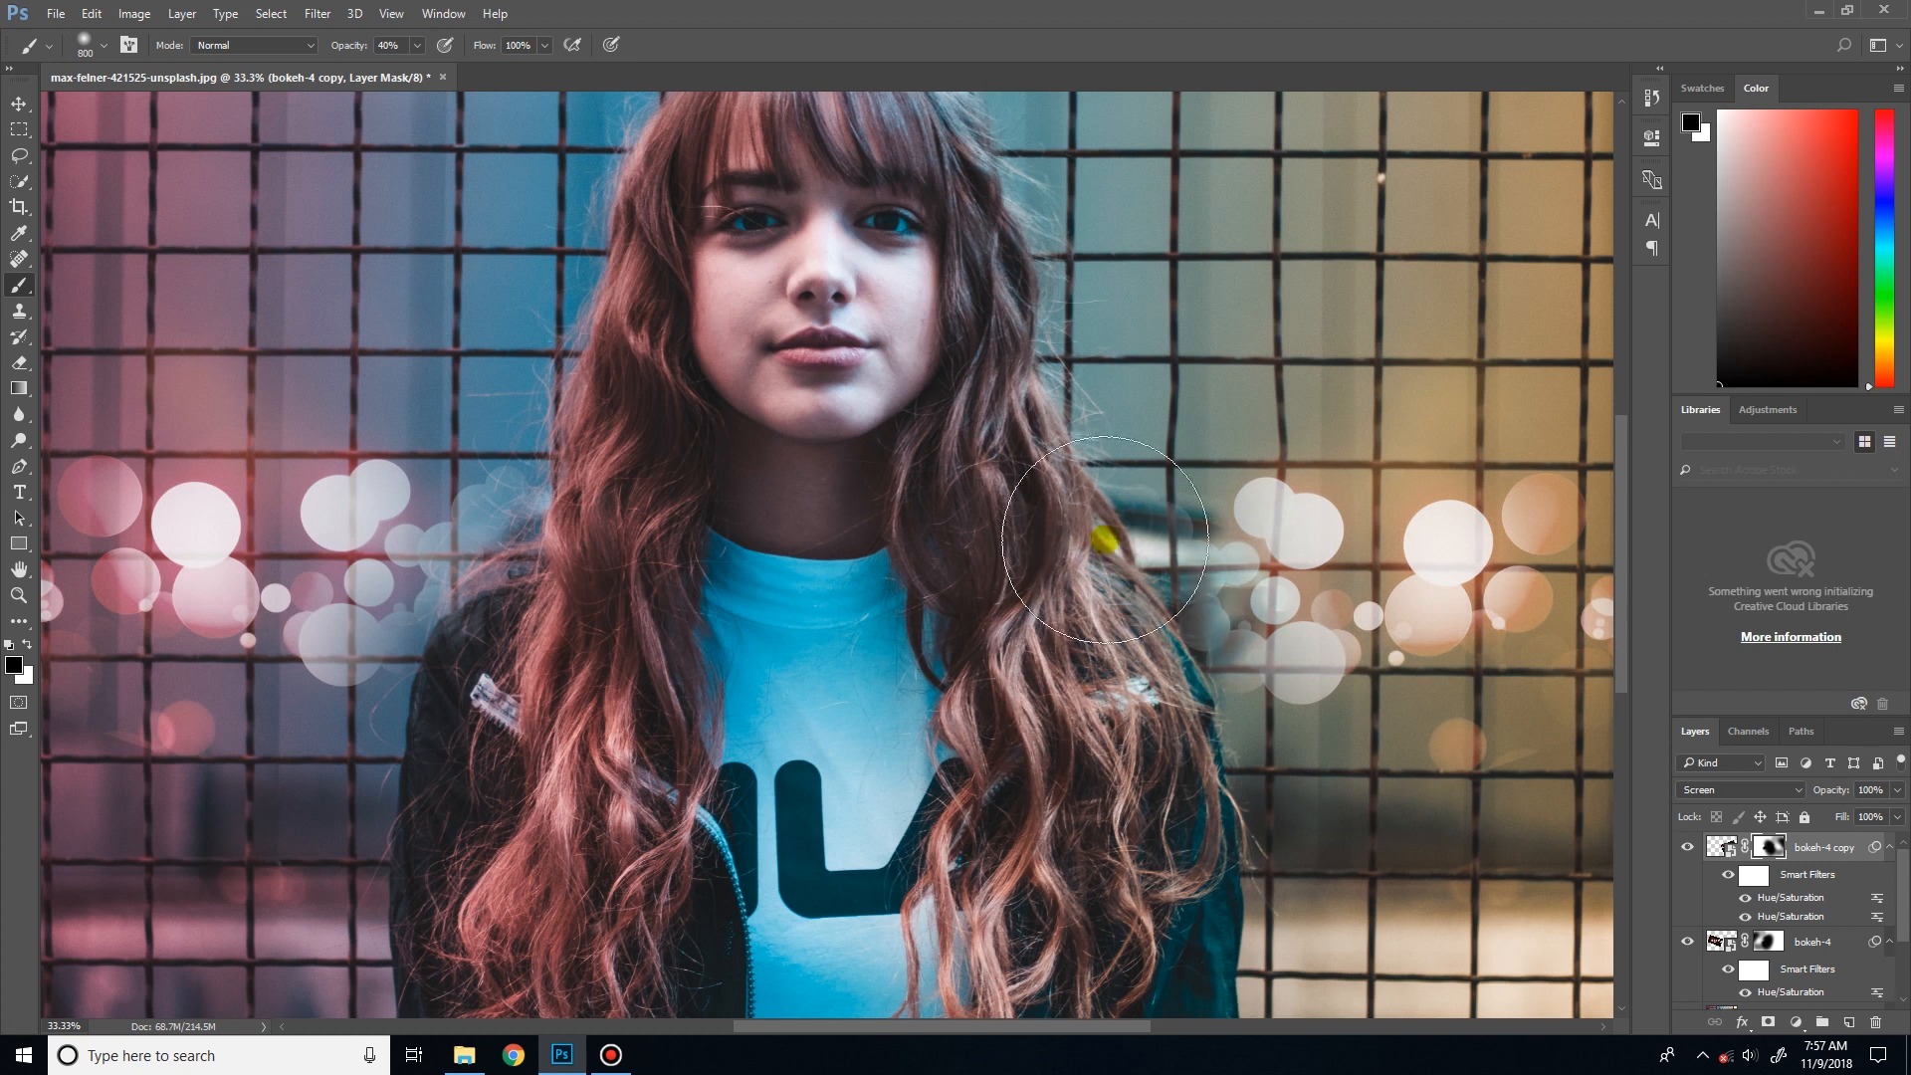
key("x")
left_click(1165, 551)
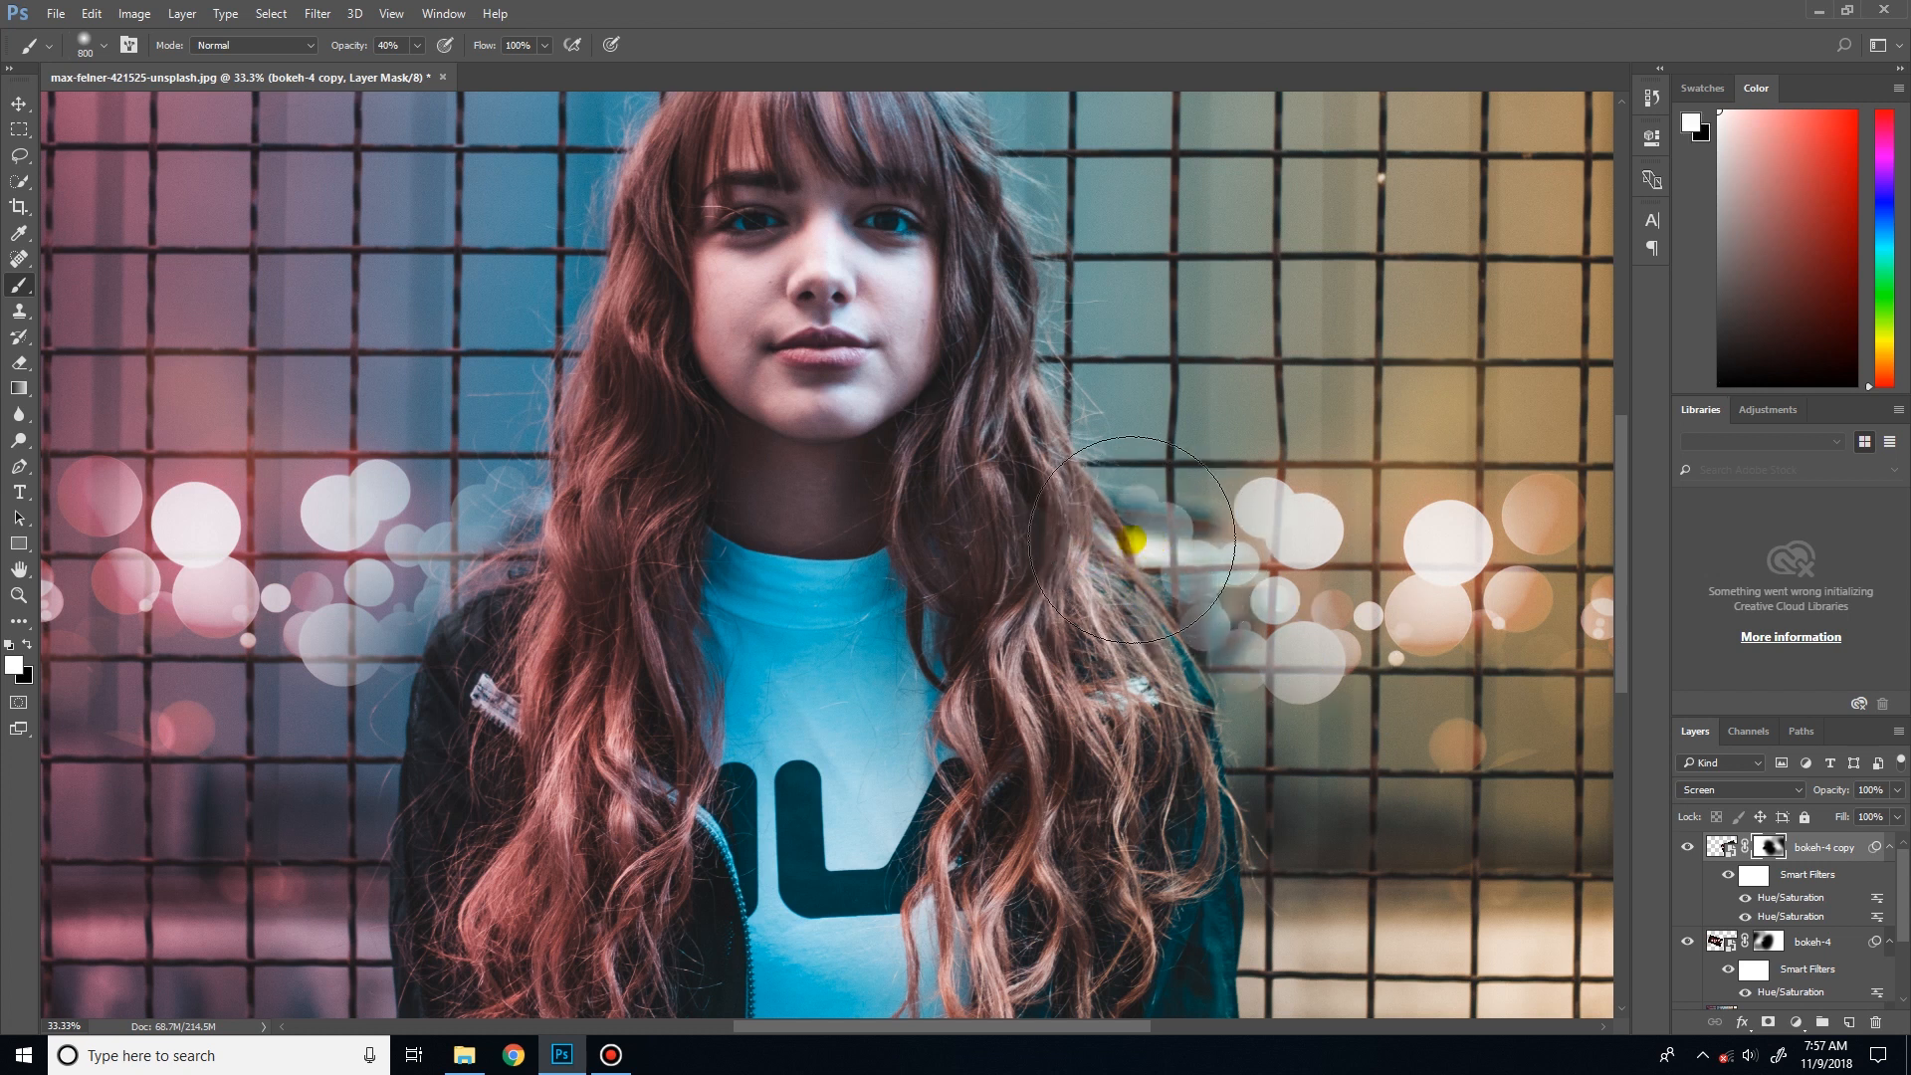
key("x")
left_click(1029, 559)
left_click(1129, 666)
key("ctrl+minus")
key("ctrl+minus")
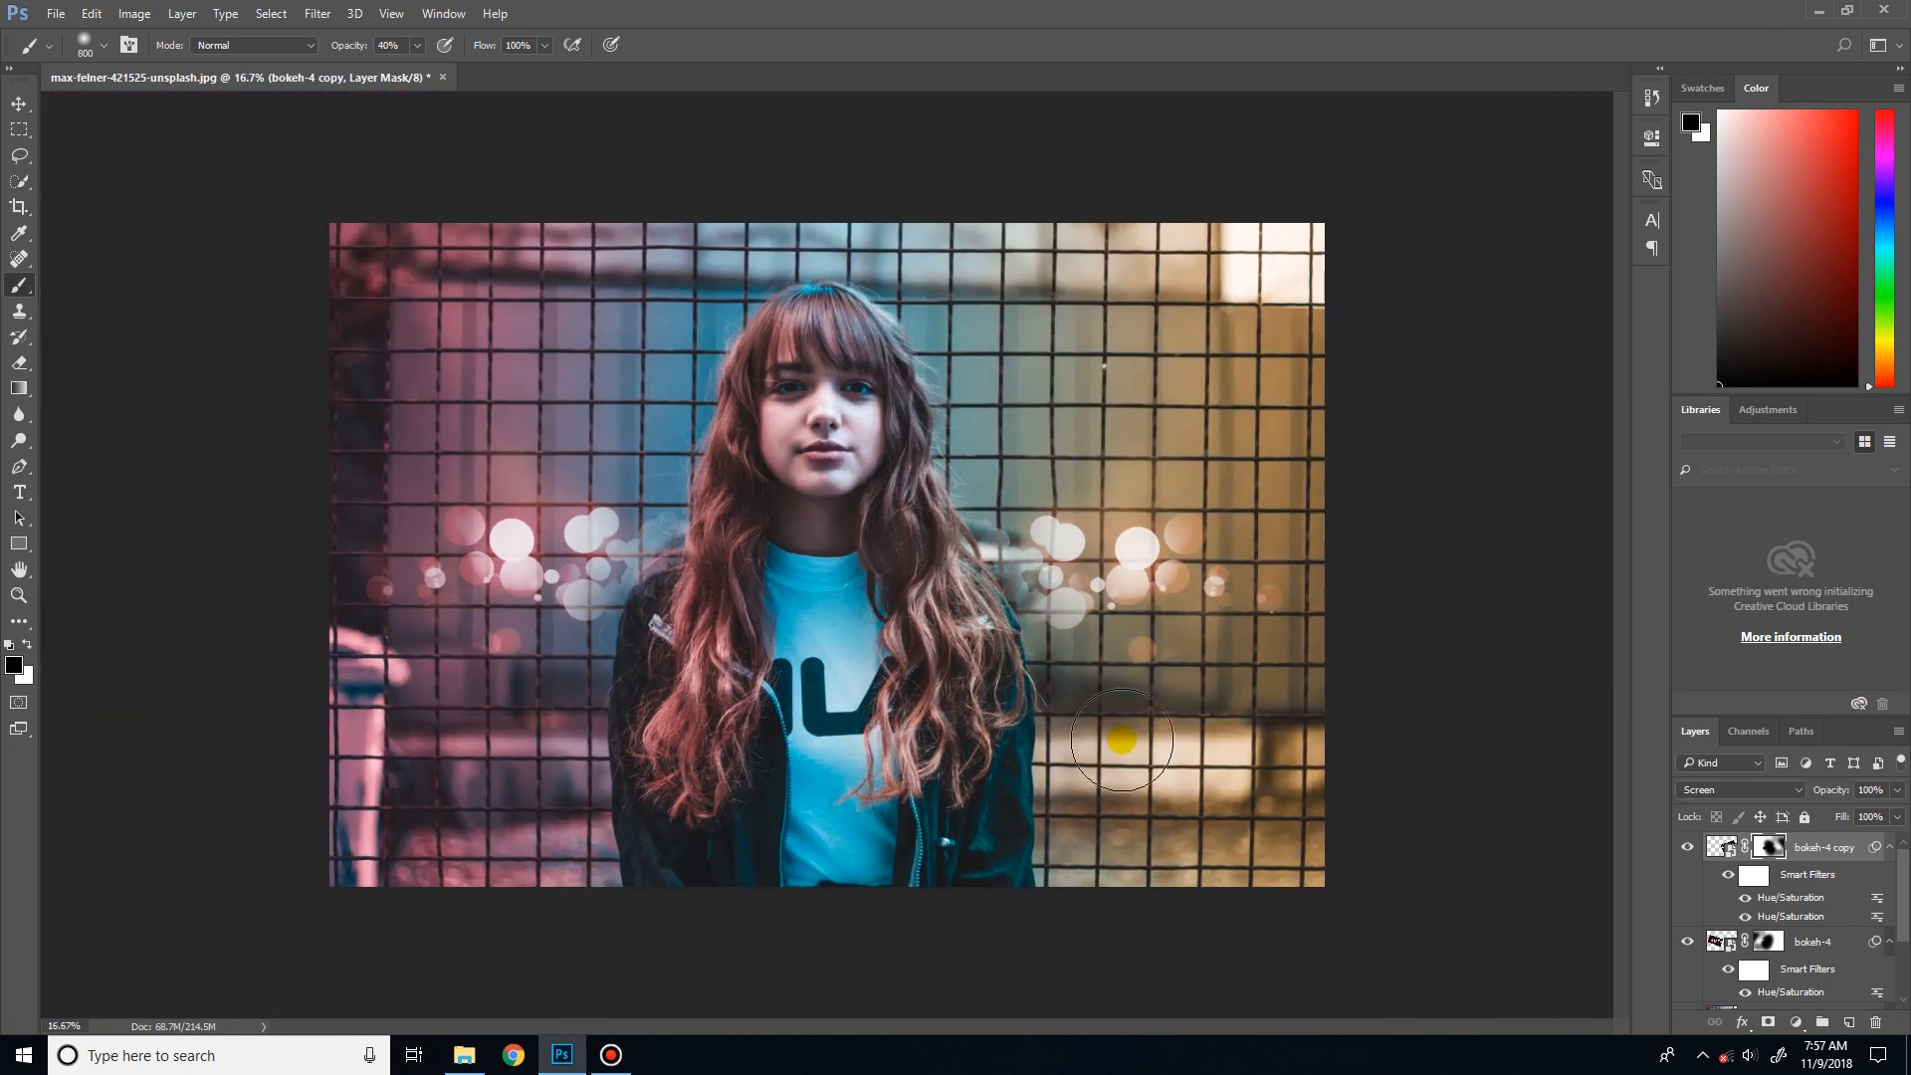
key("ctrl+minus")
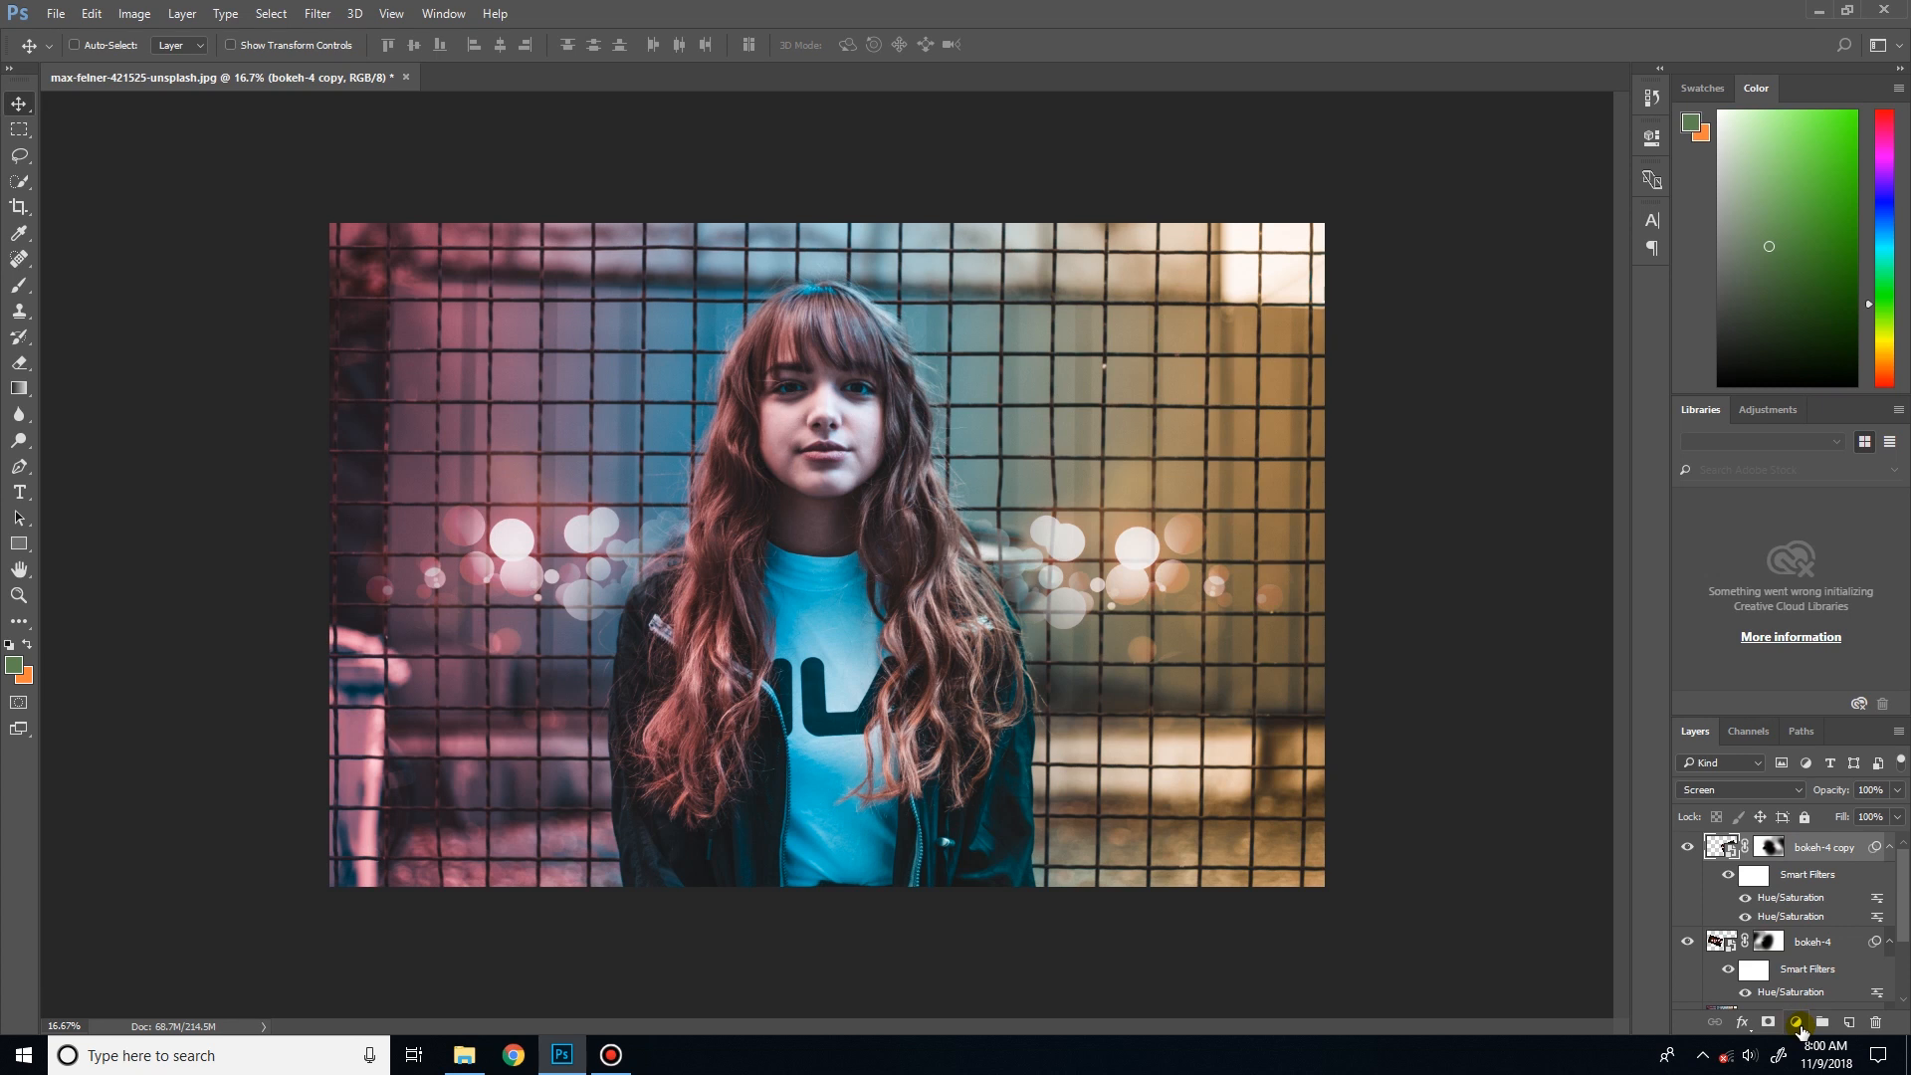
- Add a Curves adjustment layer above the bokeh layers and pull the RGB curve's midpoint slightly down to darken the photo
left_click(1798, 1024)
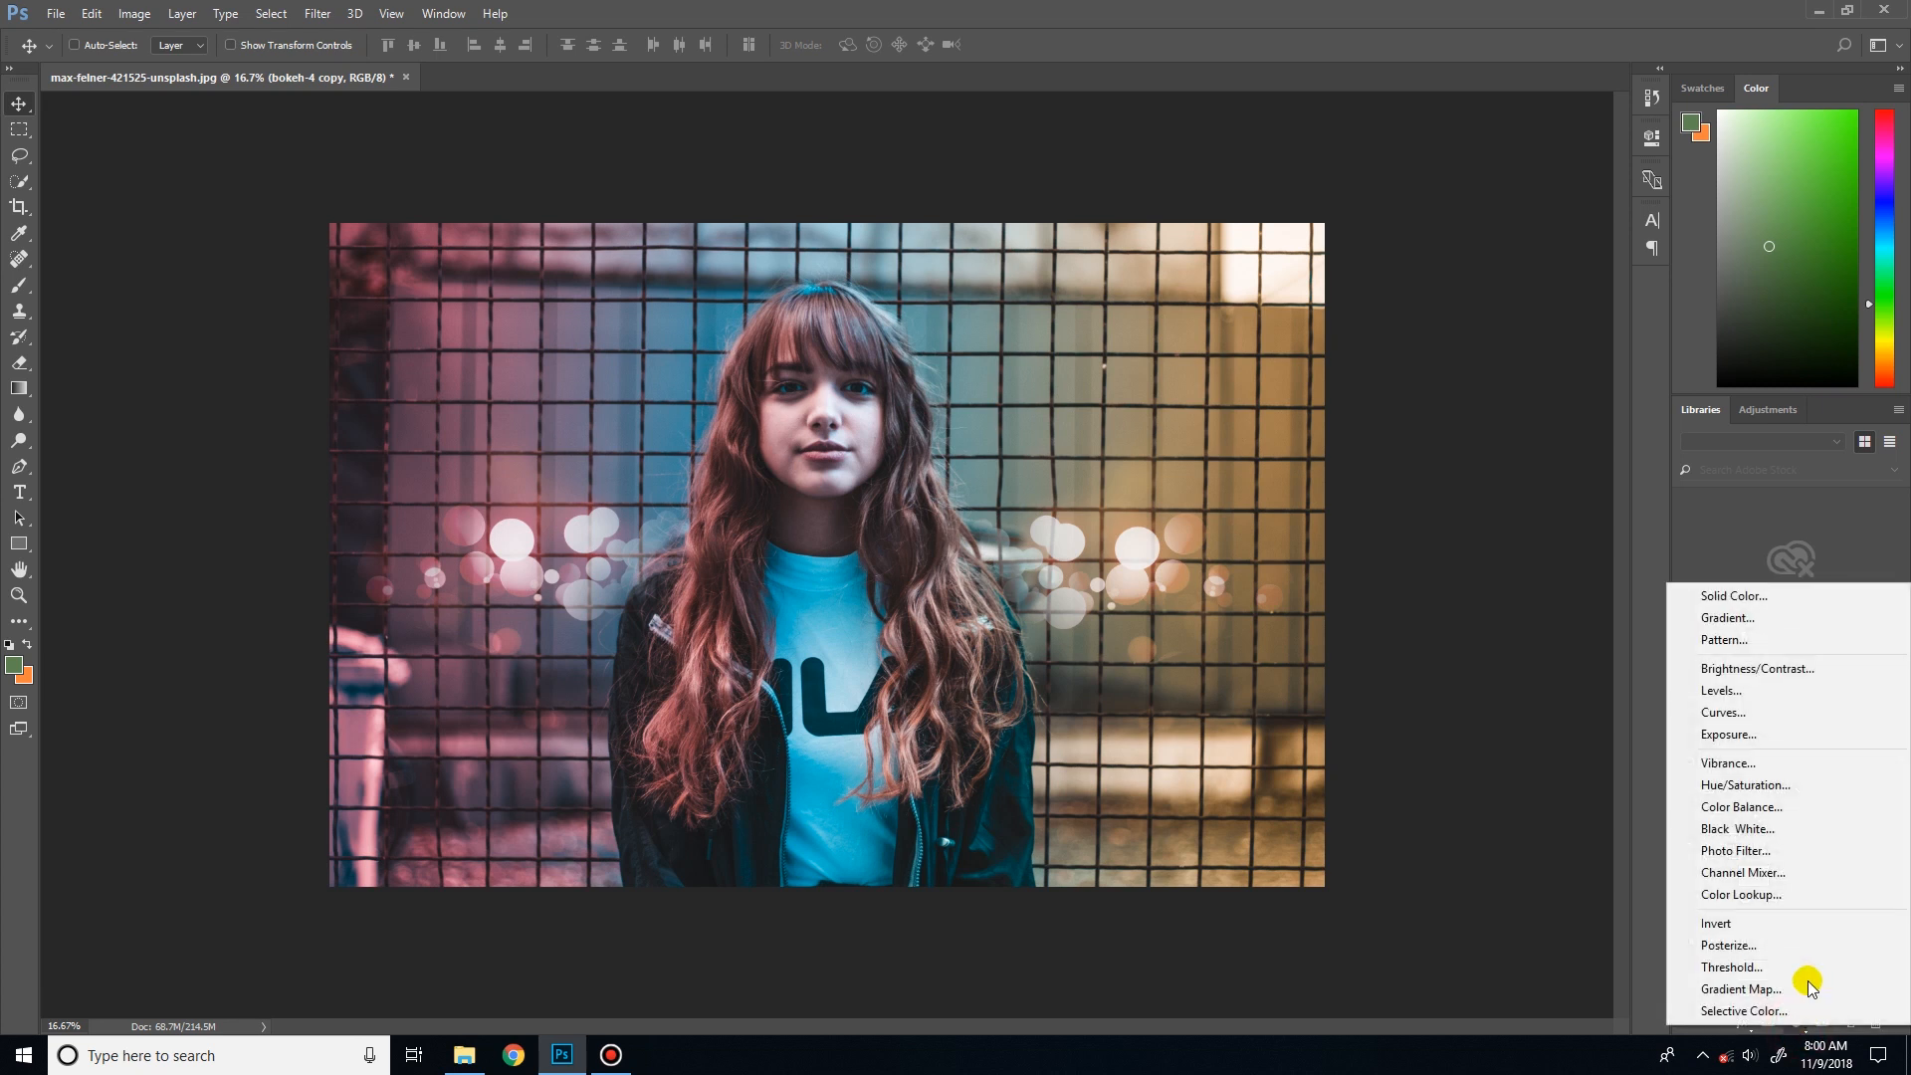
left_click(1802, 714)
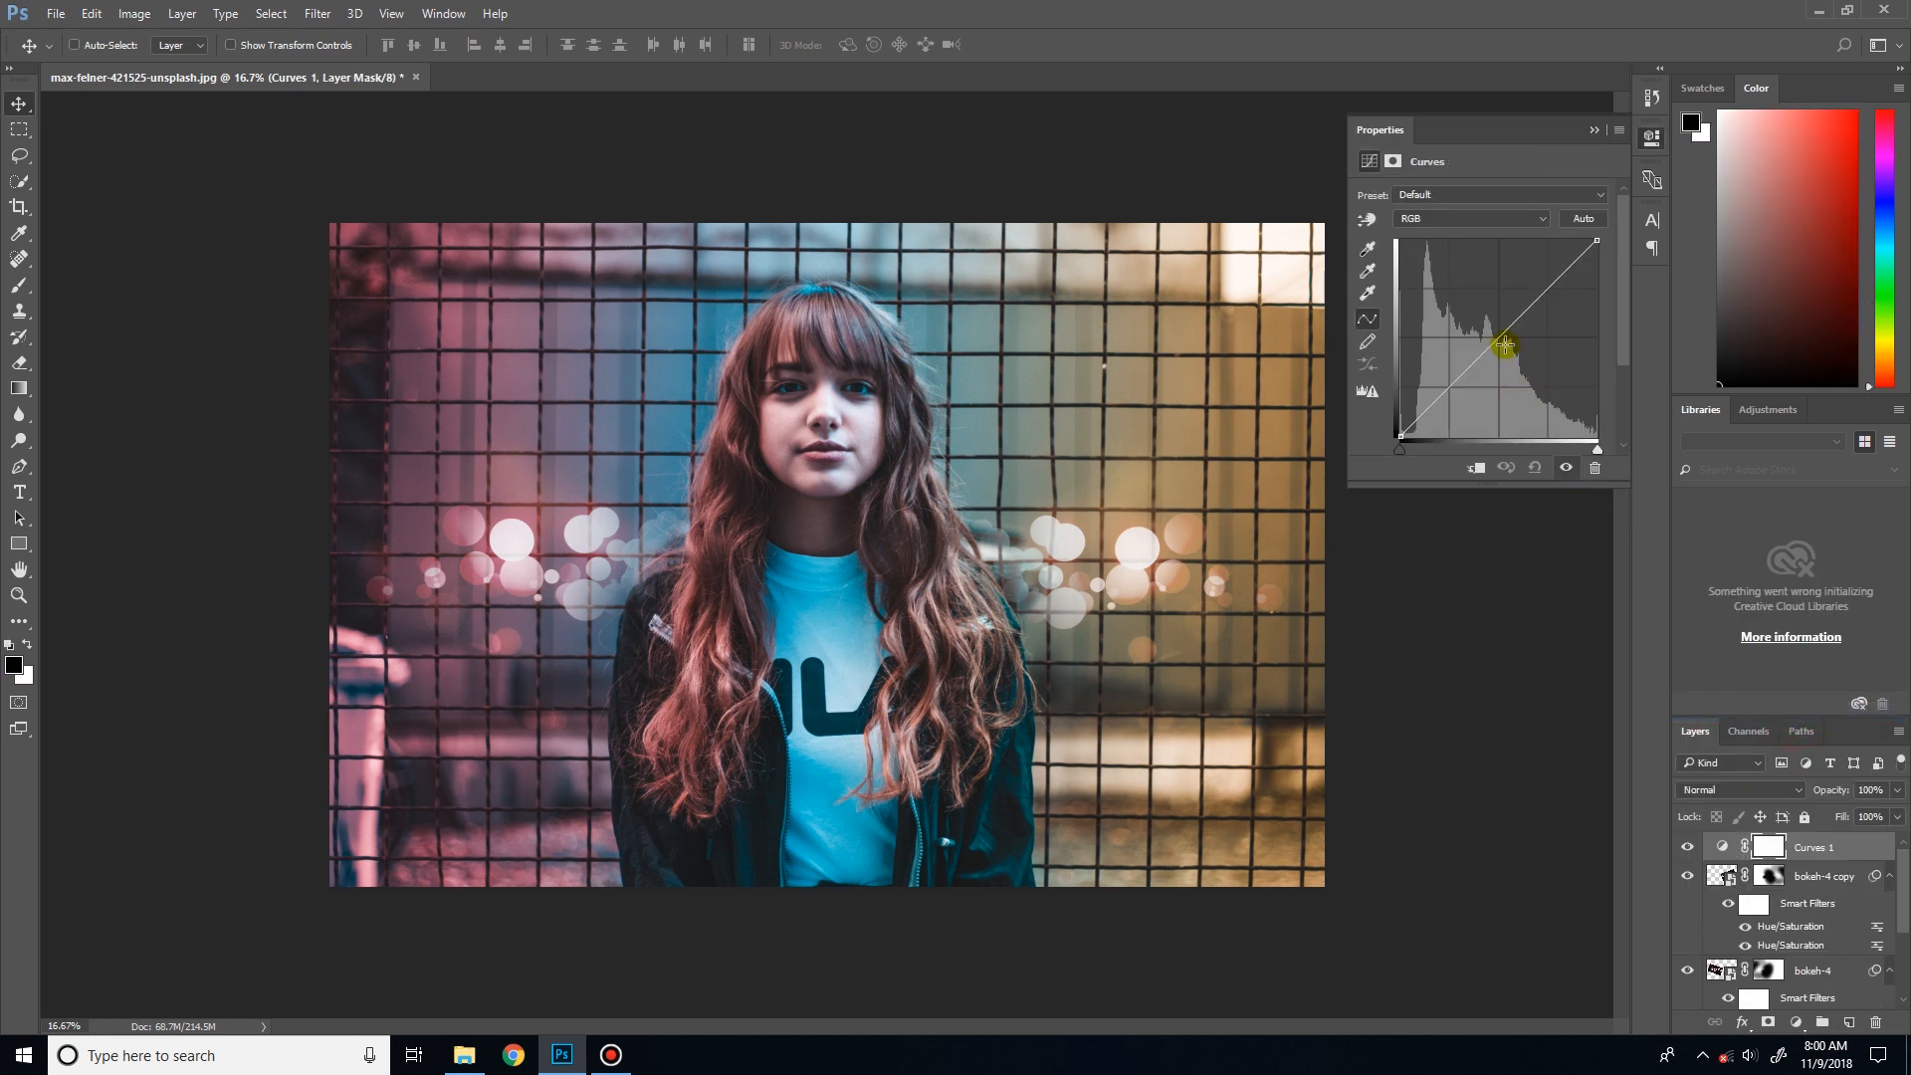
left_click_drag(1507, 343, 1512, 346)
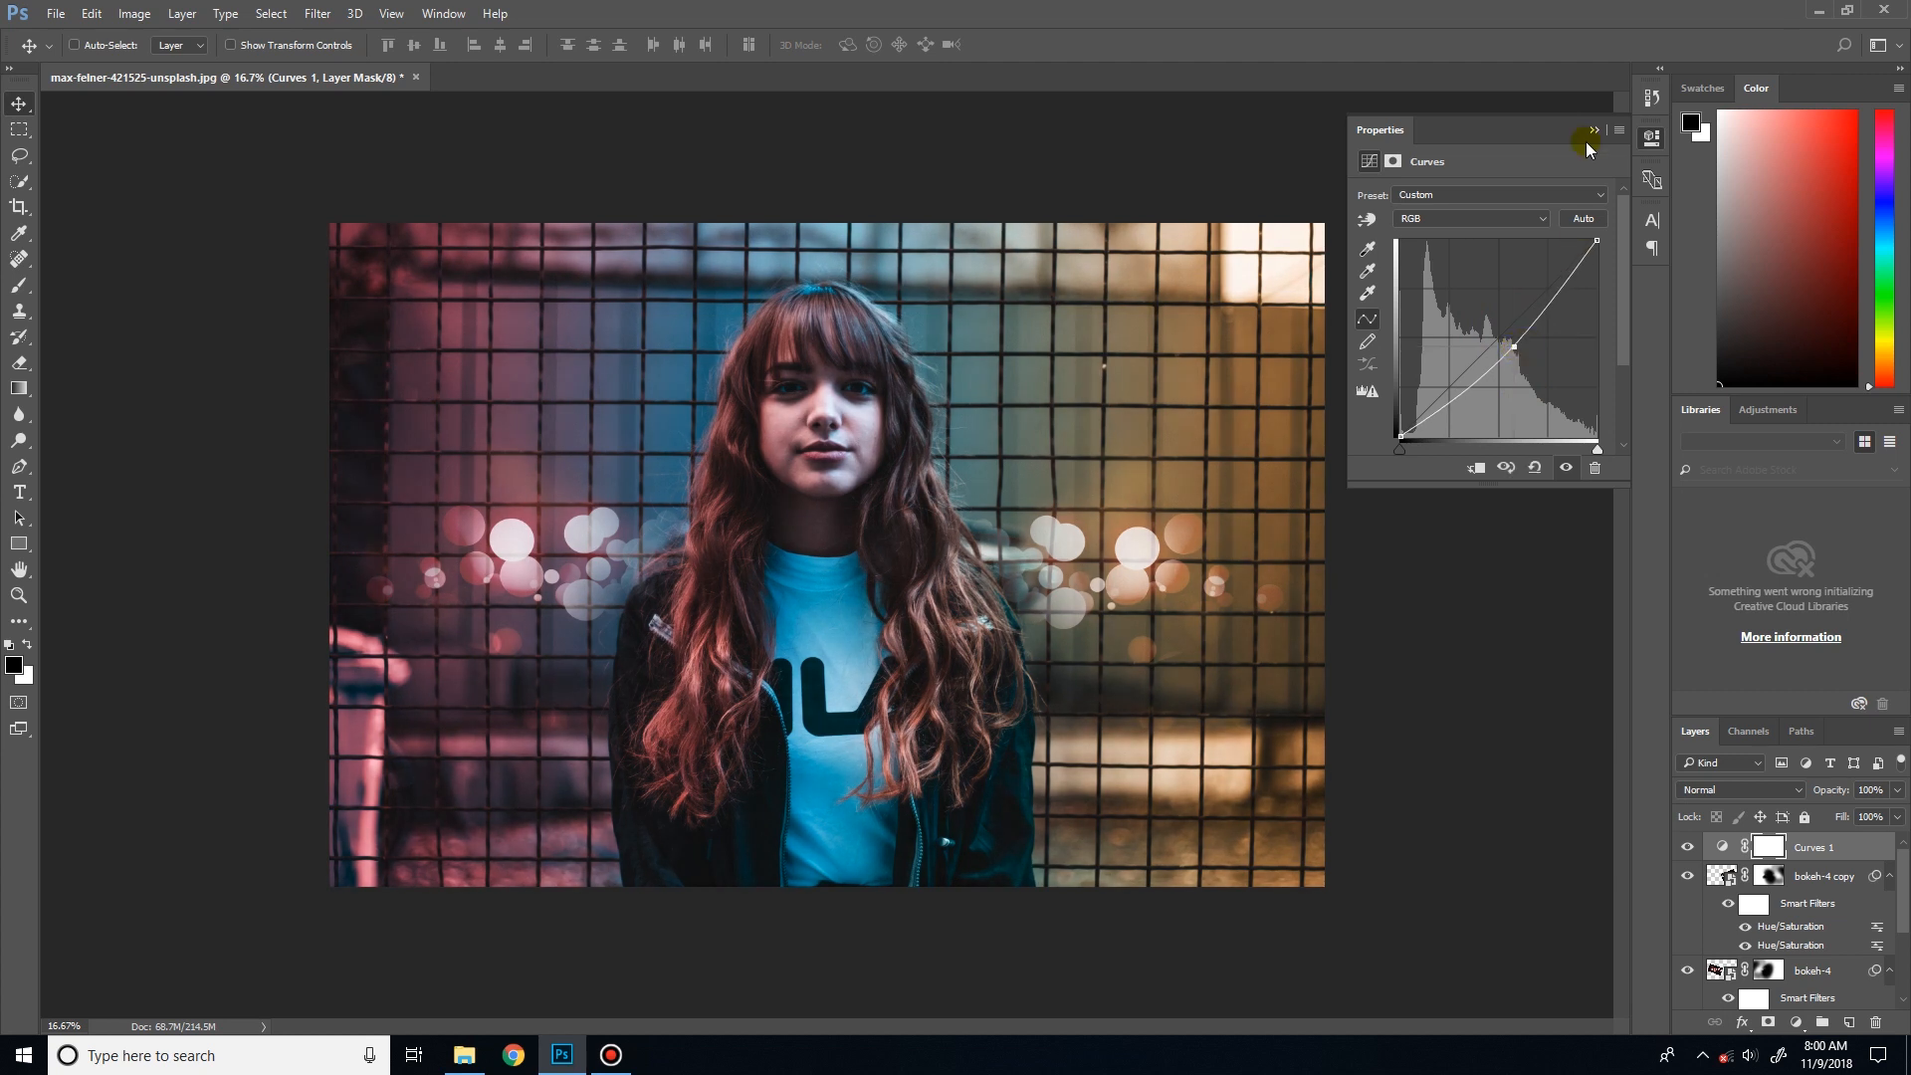
left_click(1592, 133)
- Brush black at 3800 px and 40% opacity on the Curves mask over the woman to lighten the photo's centre
left_click(1763, 847)
left_click(19, 285)
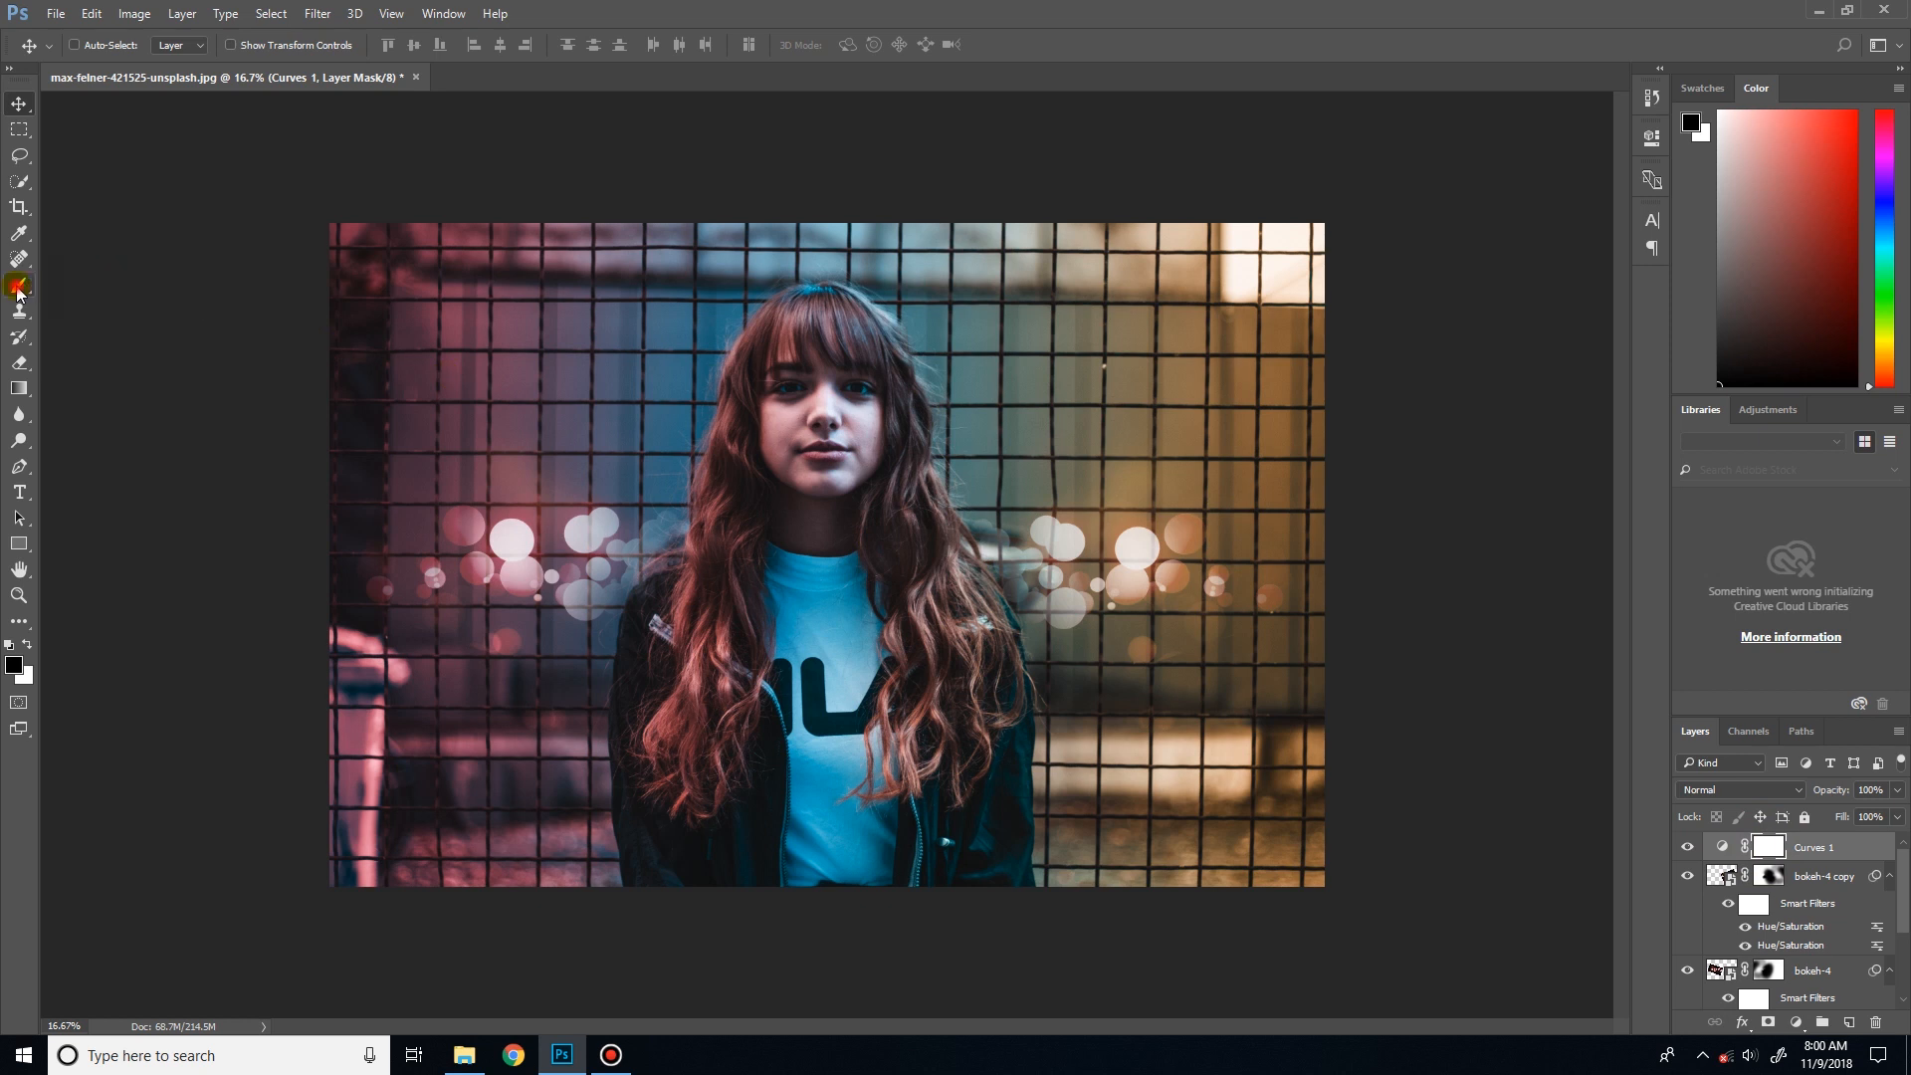
key("bracketright")
key("bracketright")
key("bracketright")
key("bracketright")
key("bracketright")
key("bracketright")
key("bracketright")
key("bracketright")
key("bracketright")
key("bracketright")
key("bracketright")
key("bracketright")
key("bracketright")
key("bracketright")
key("bracketright")
key("bracketright")
key("bracketright")
key("bracketright")
key("bracketright")
key("bracketright")
key("bracketright")
key("bracketright")
key("bracketright")
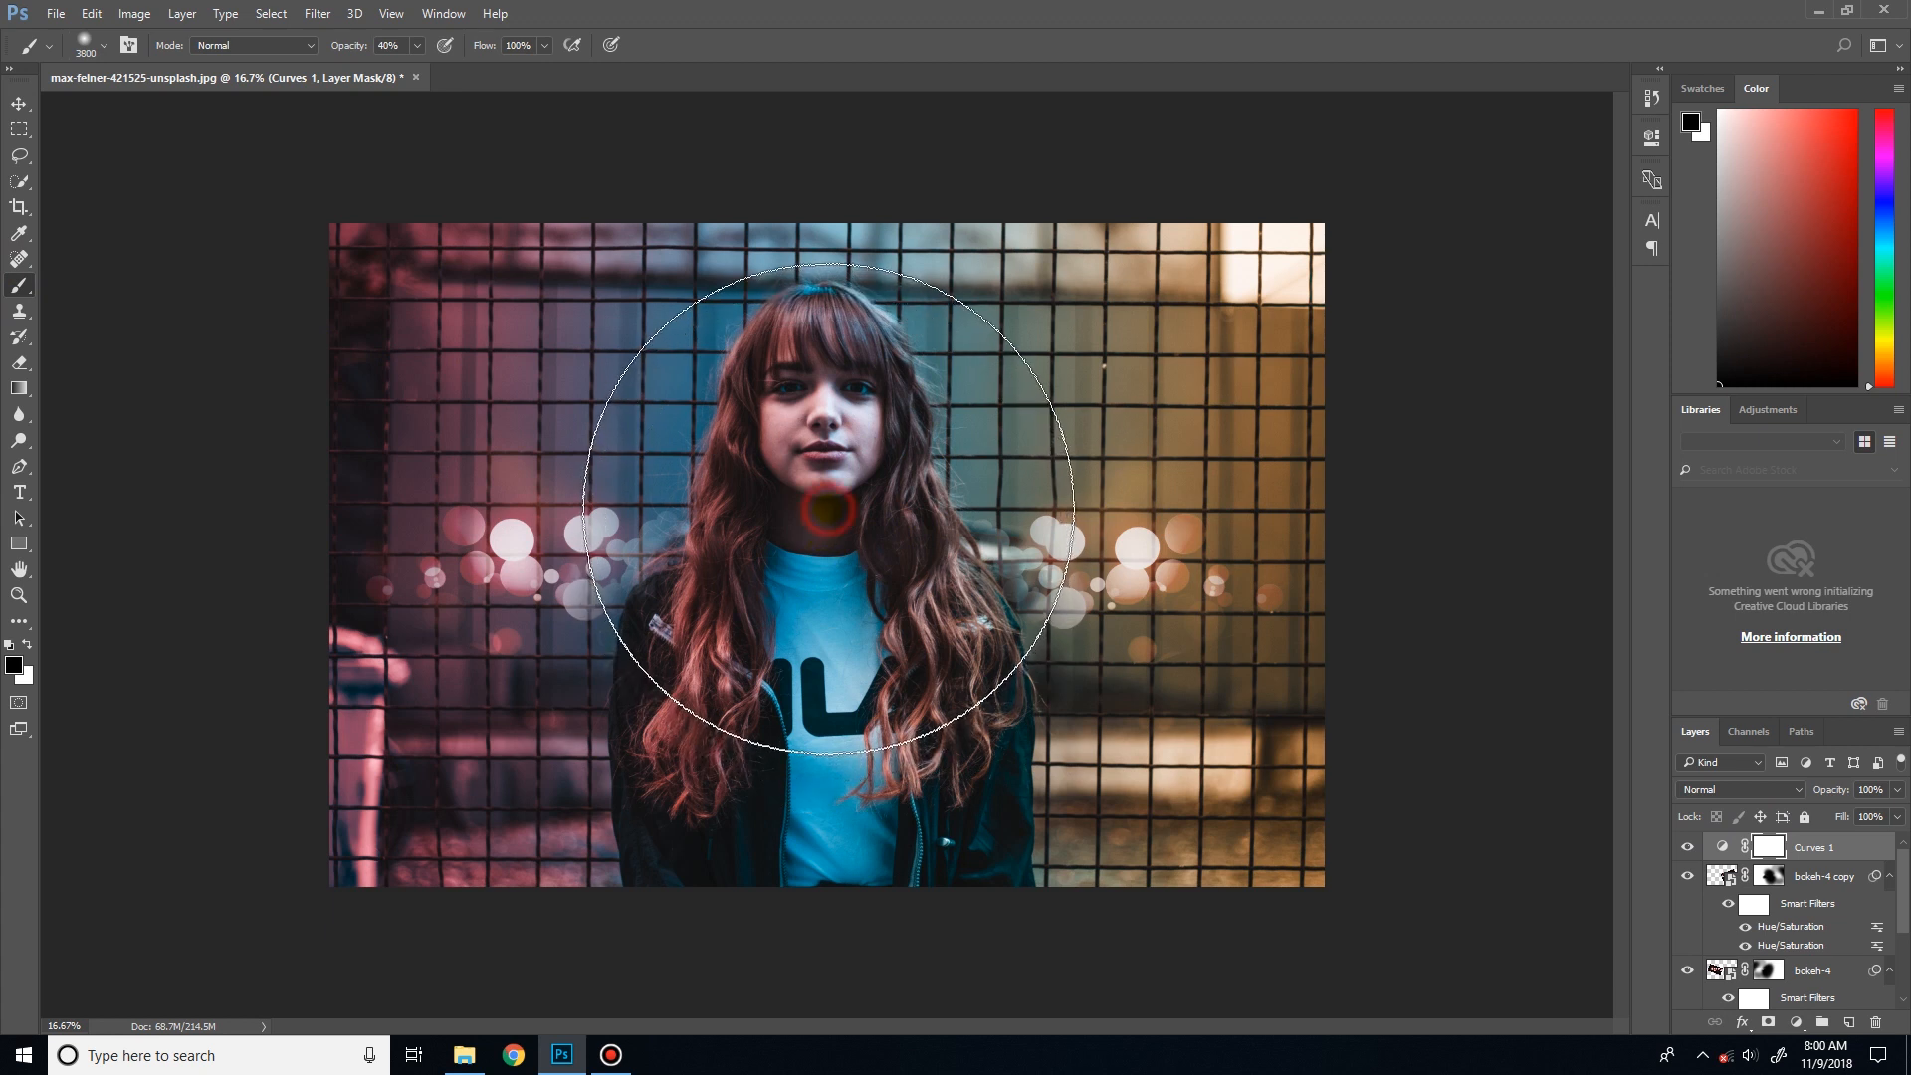
left_click(828, 510)
left_click(962, 398)
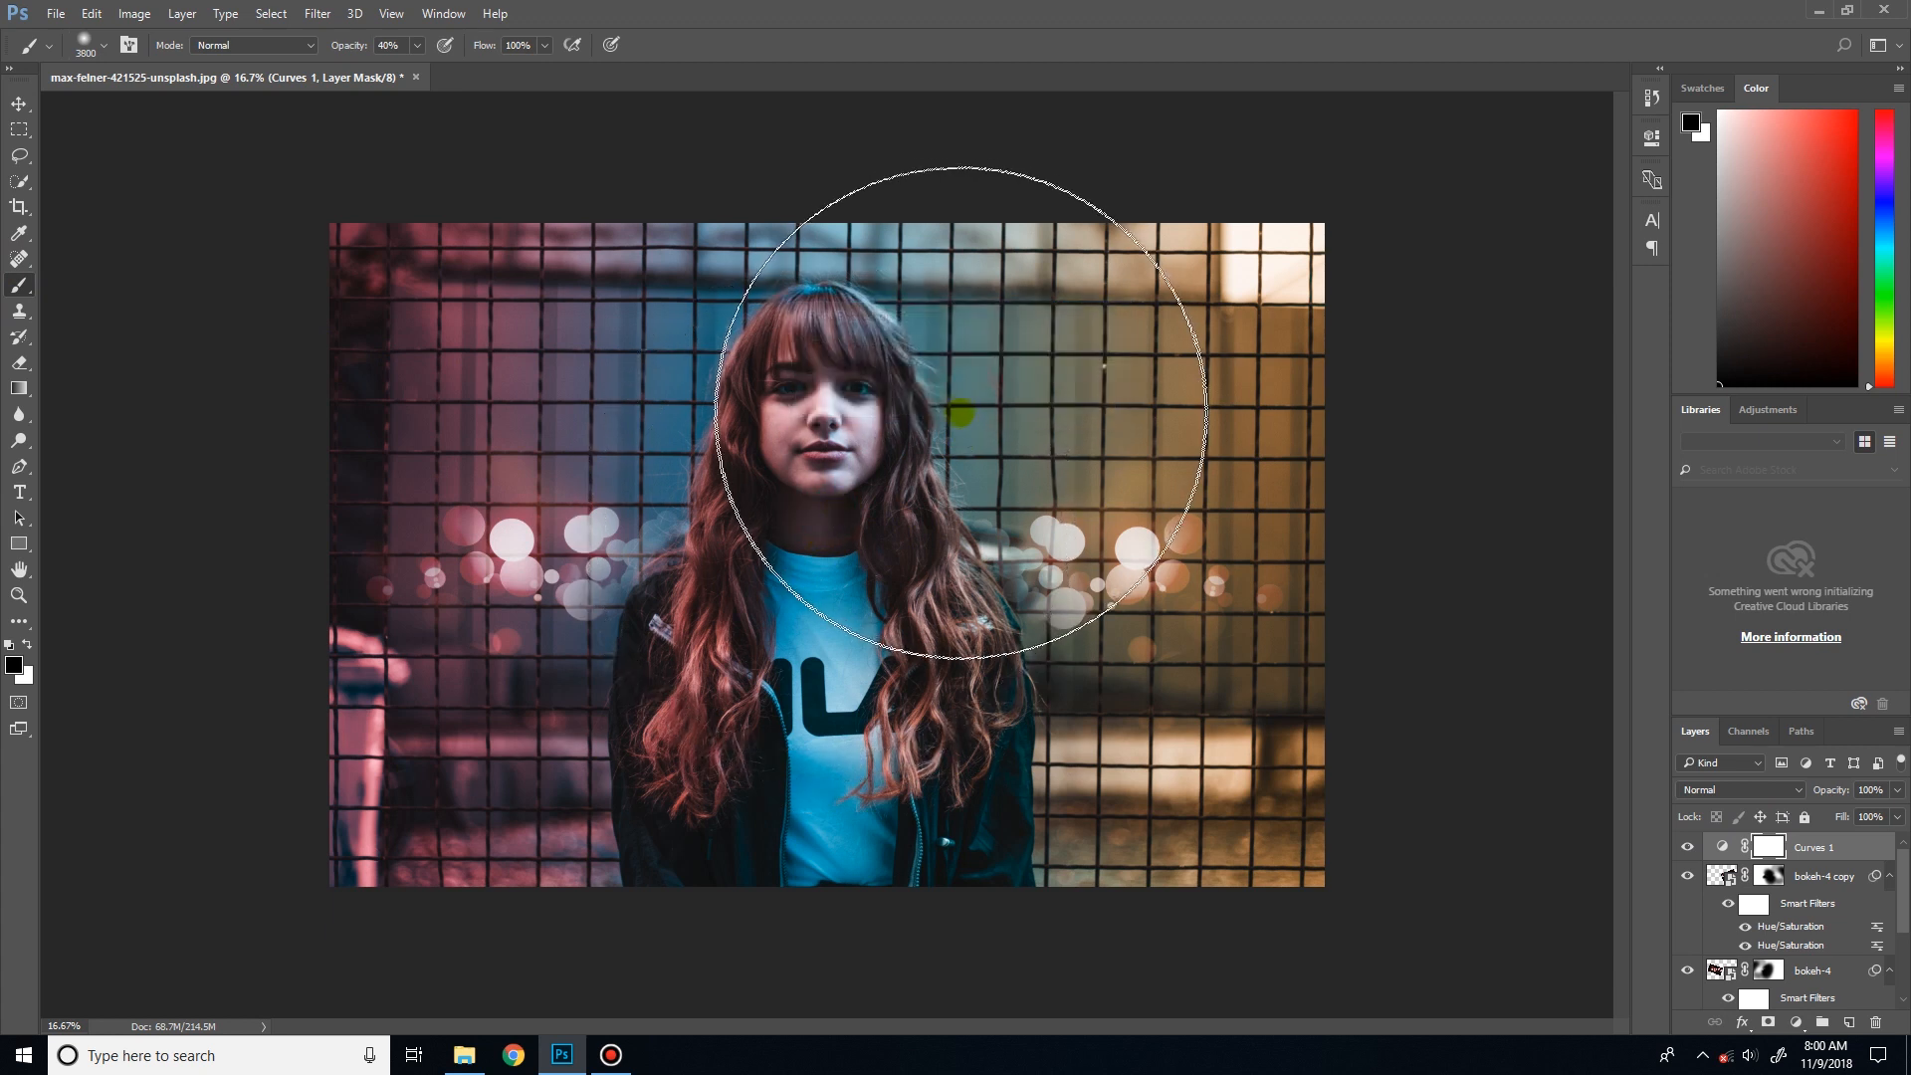
- Strengthen the masked area around the woman's face on the Curves layer with a 3600 px black brush at 100% opacity
key("bracketleft")
key("bracketleft")
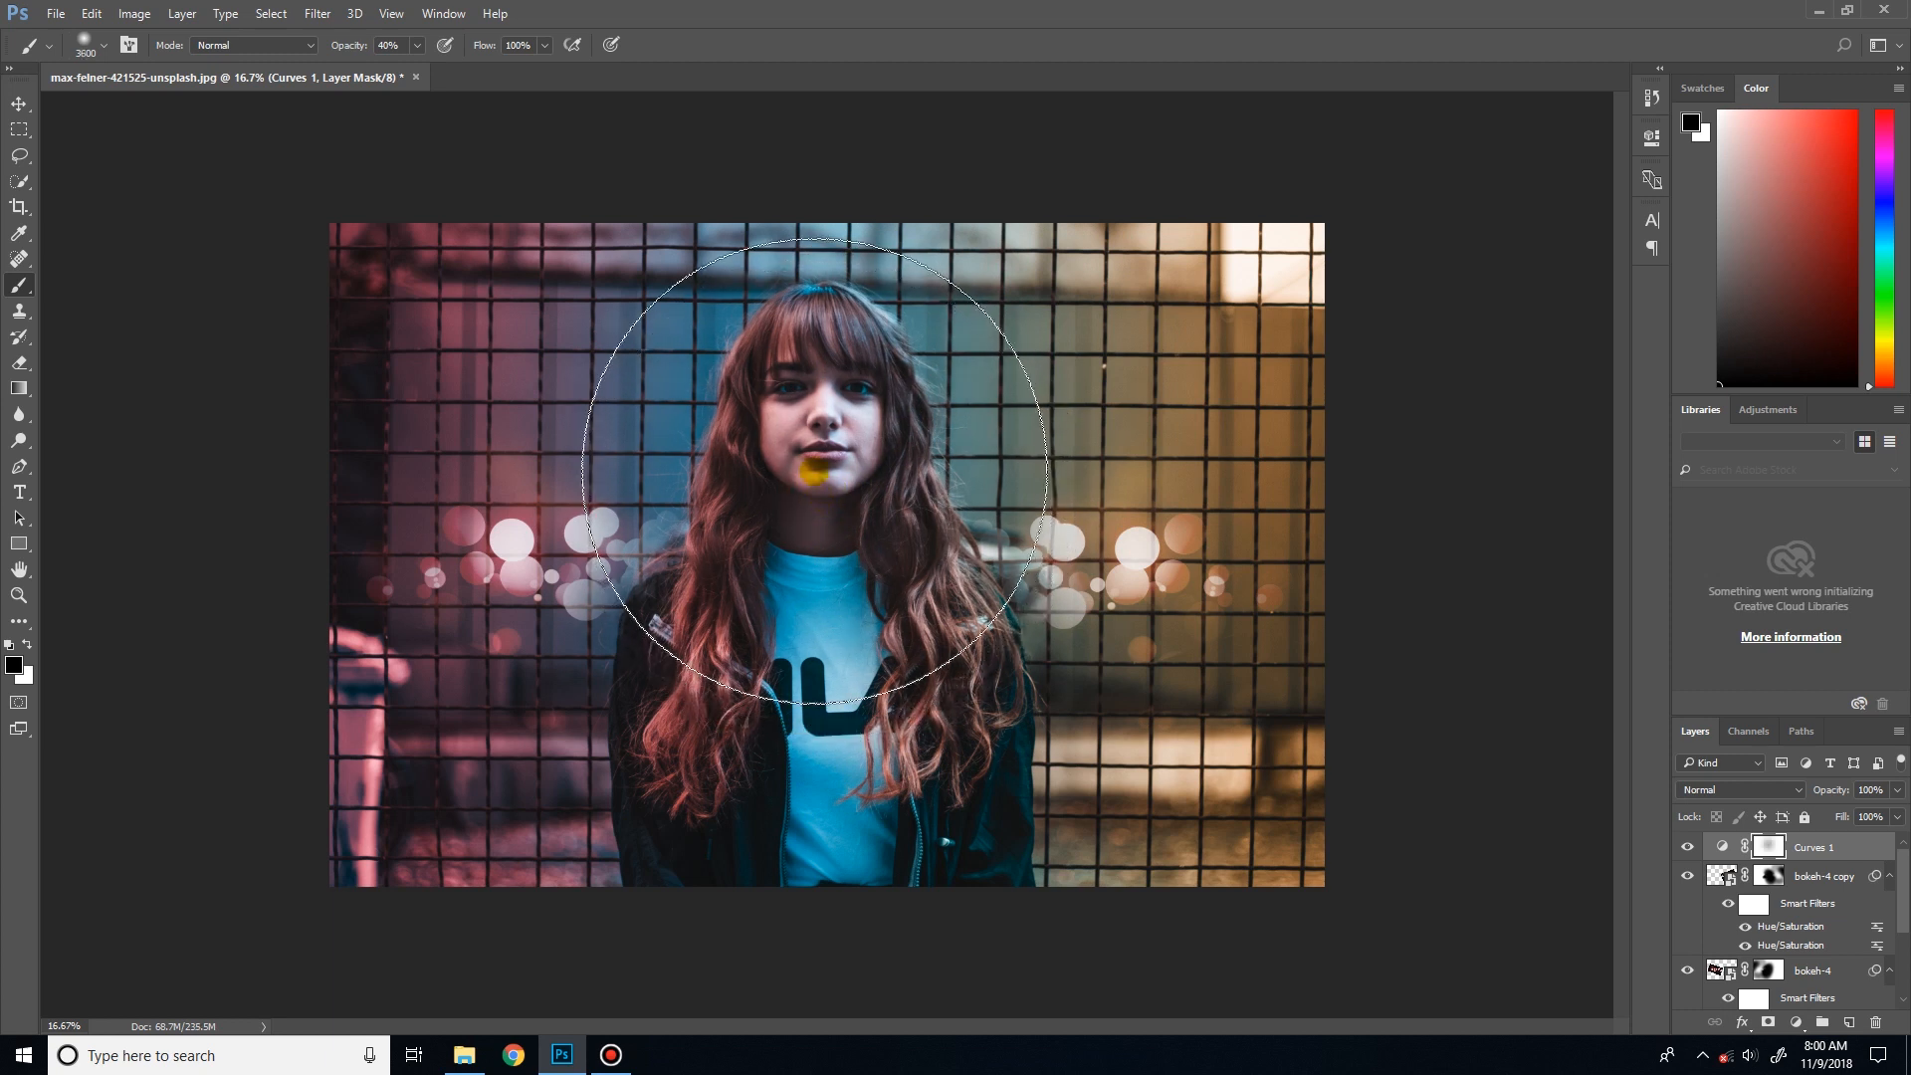
mouse_move(345, 47)
left_mouse_down()
mouse_move(404, 56)
mouse_move(376, 65)
mouse_move(426, 107)
left_mouse_up()
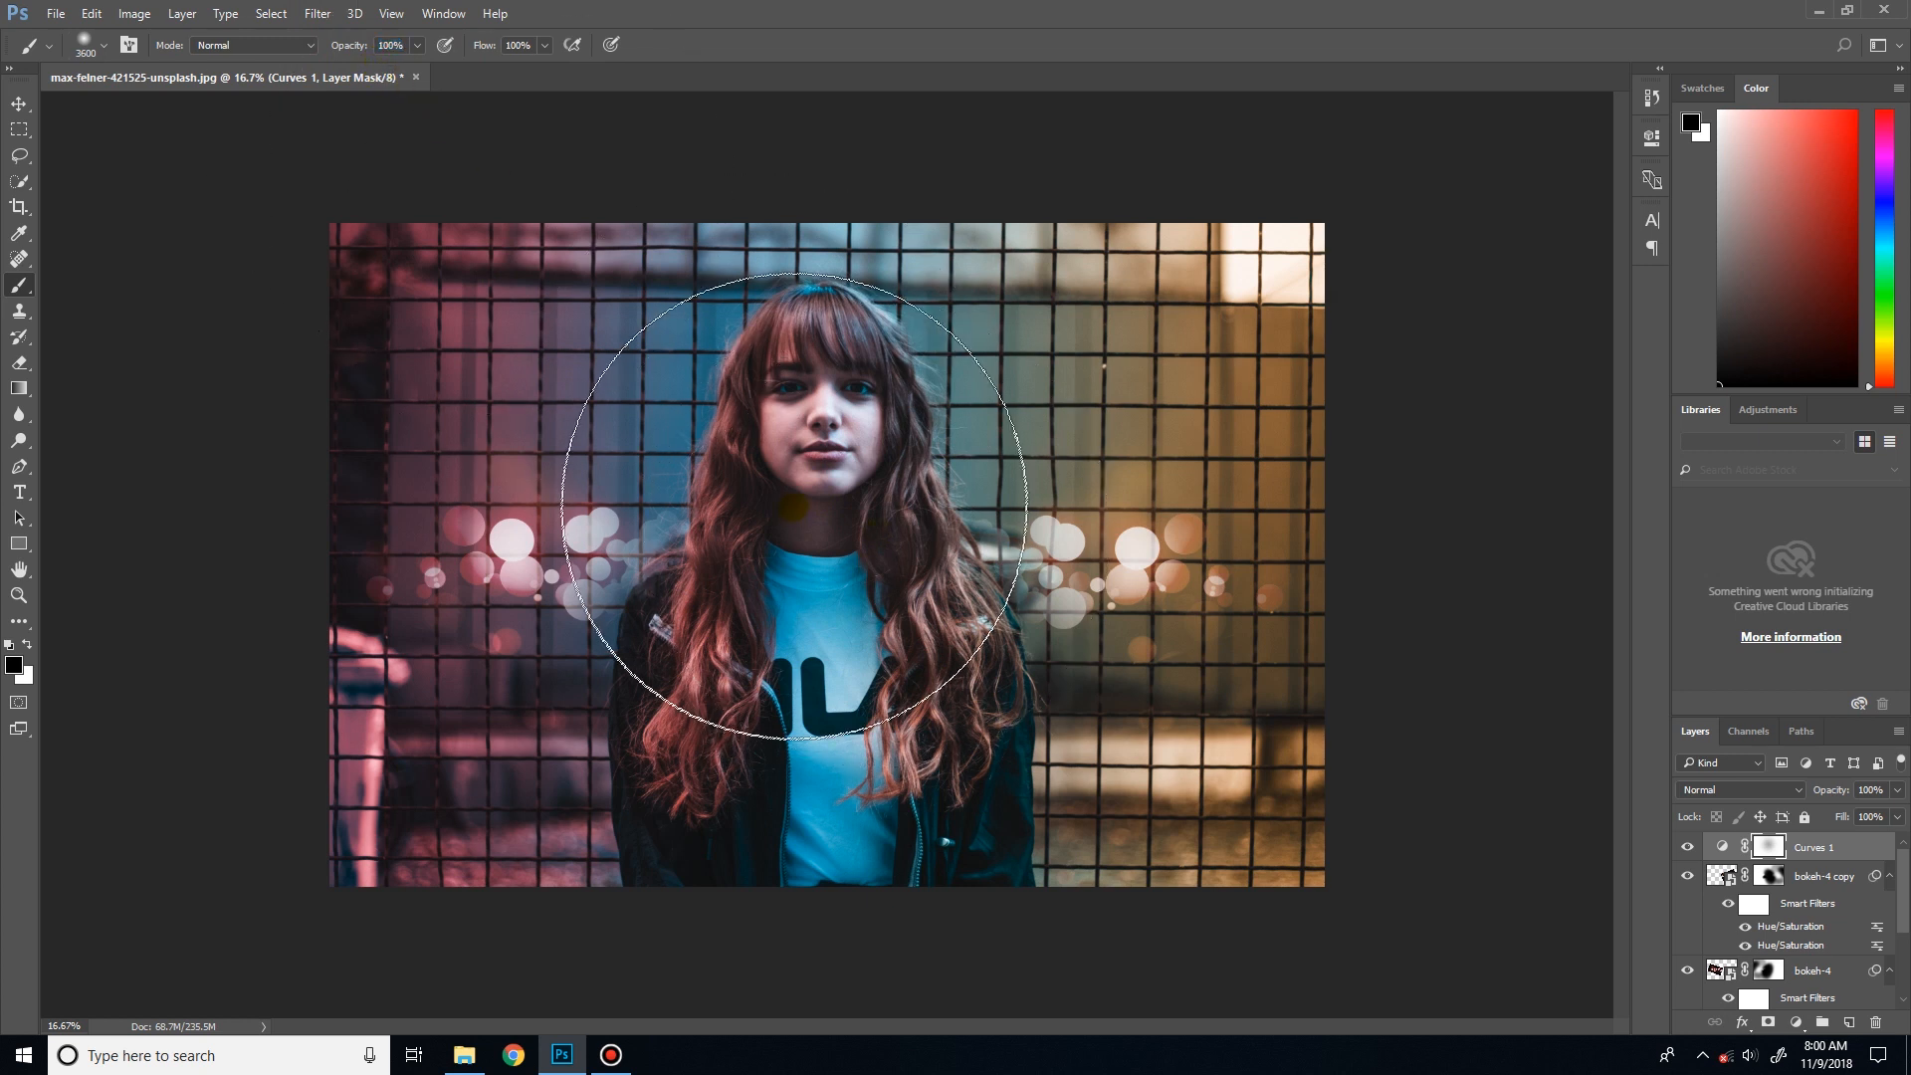
left_click(794, 505)
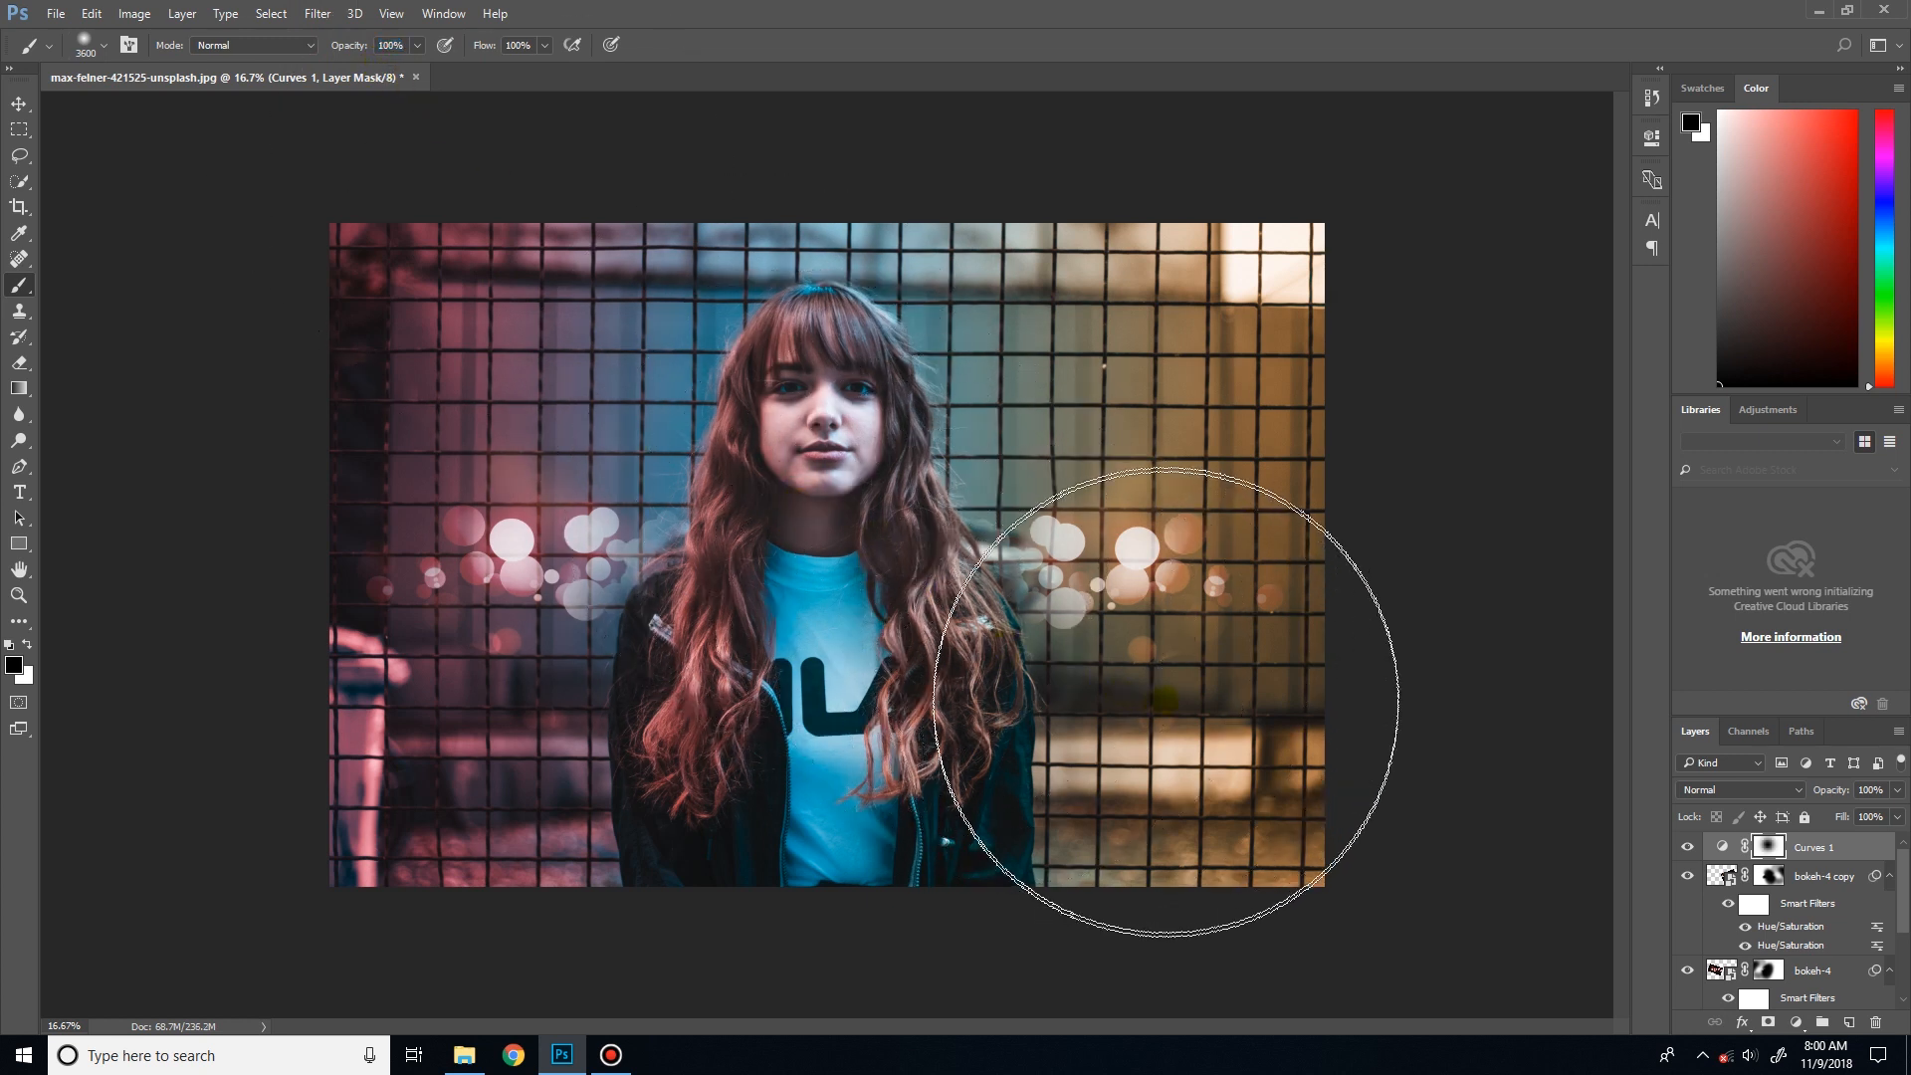
left_click(824, 474)
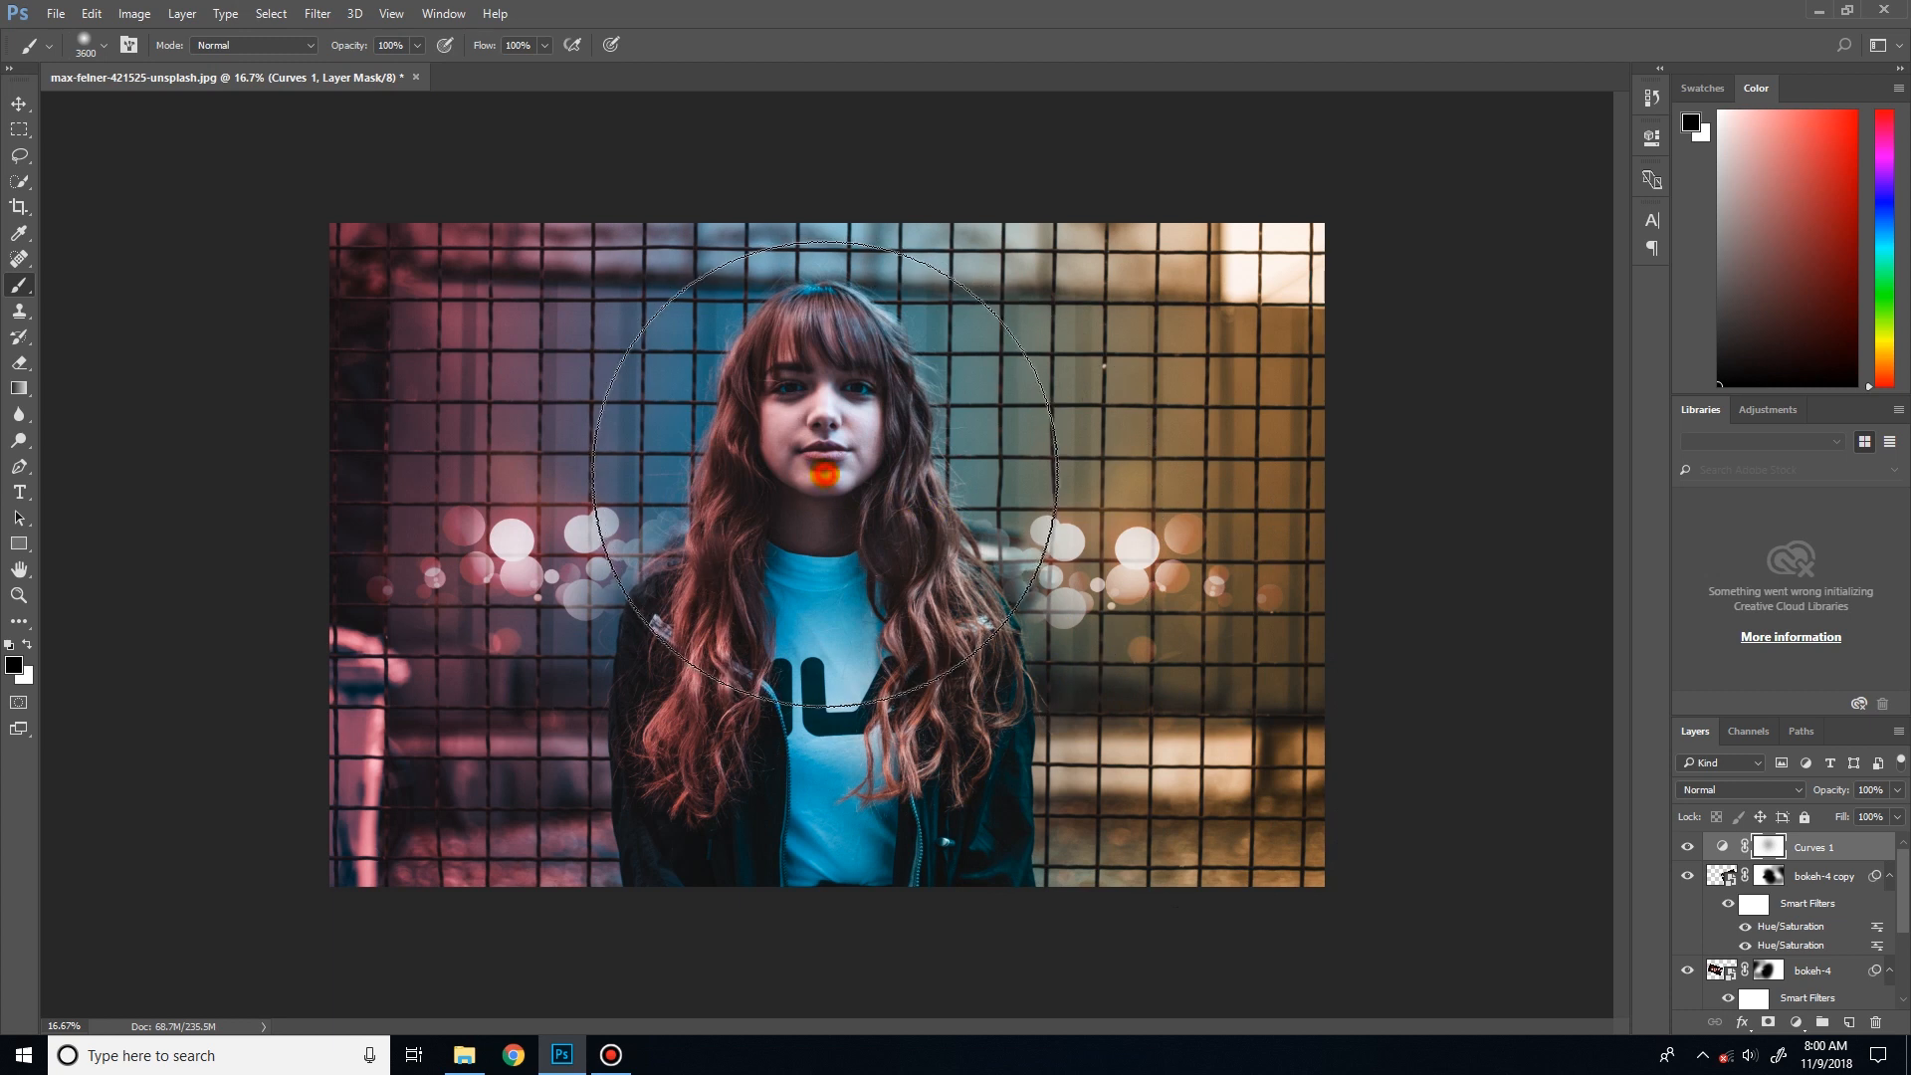
left_click(825, 474)
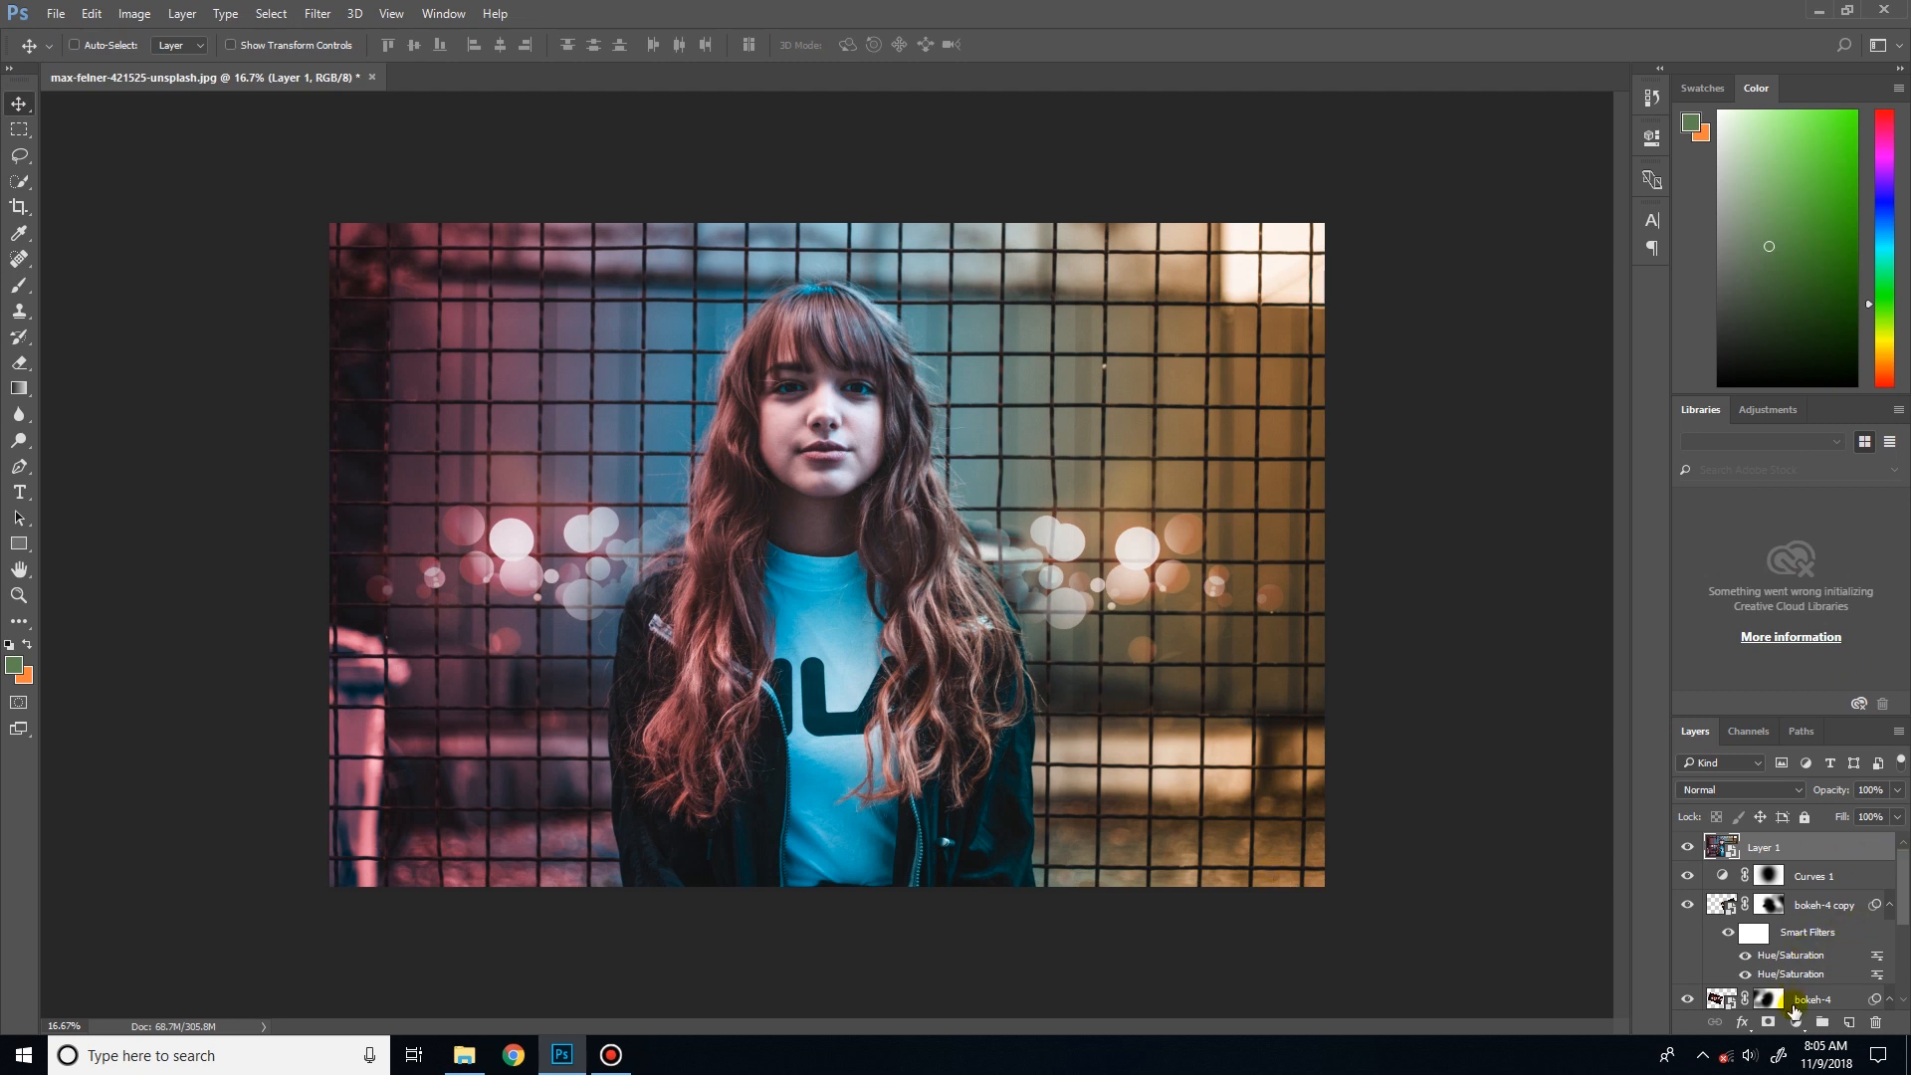
- Add a Color Lookup adjustment layer above Layer 1 and load the FallColors.look 3DLUT file
left_click(1796, 1022)
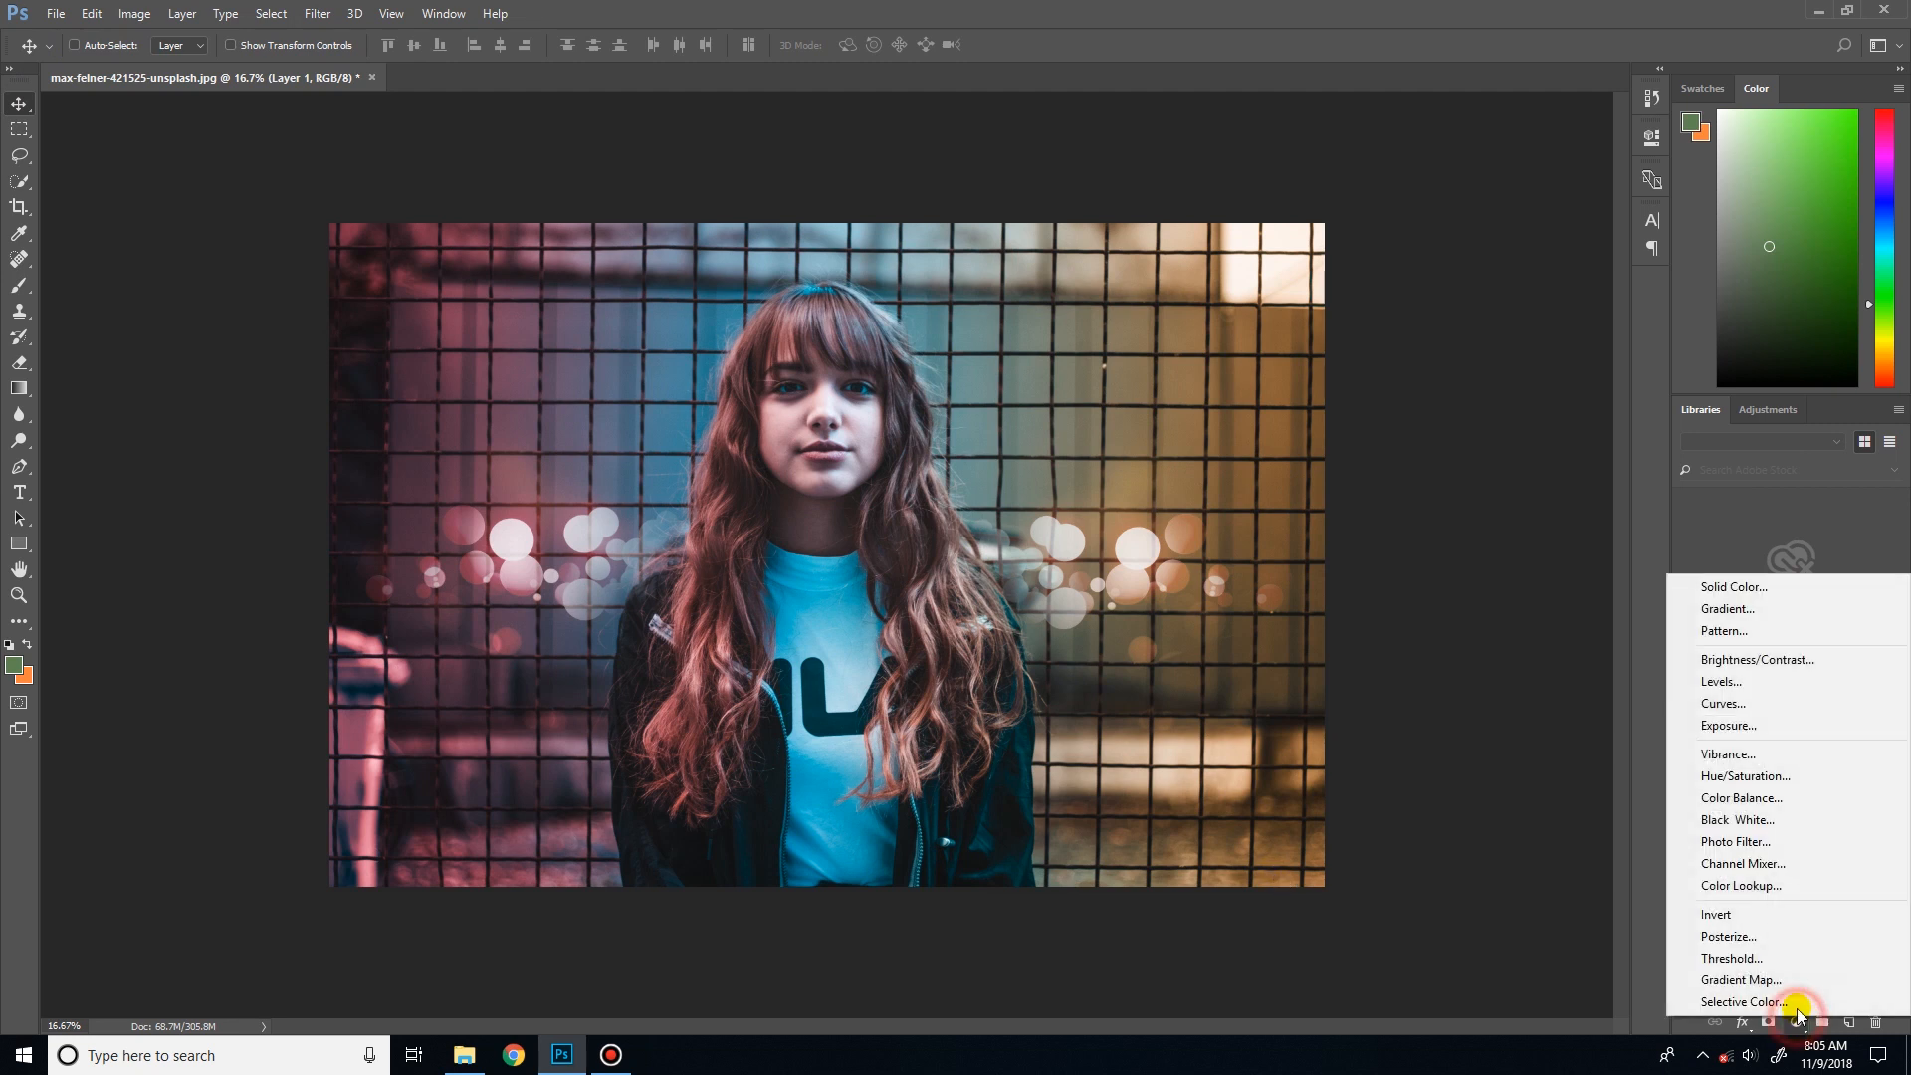
left_click(1775, 884)
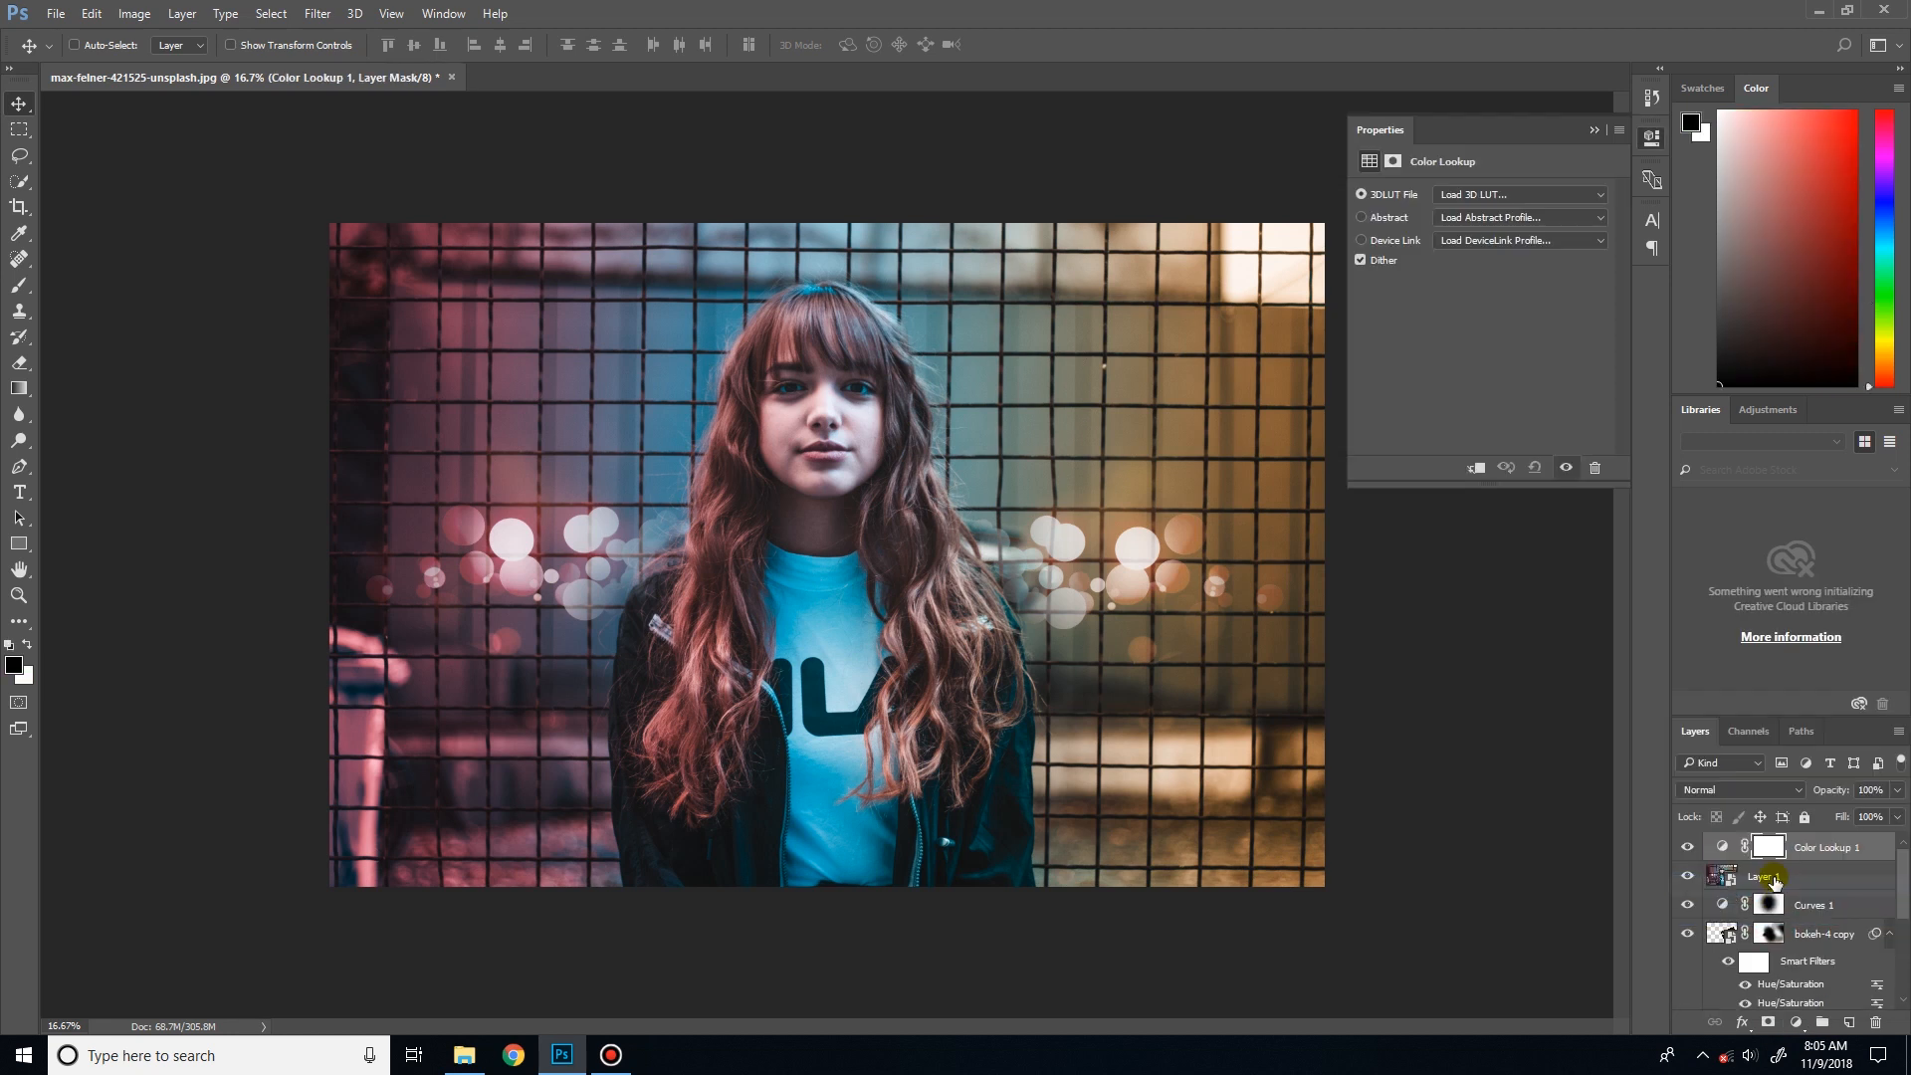
left_click(1473, 194)
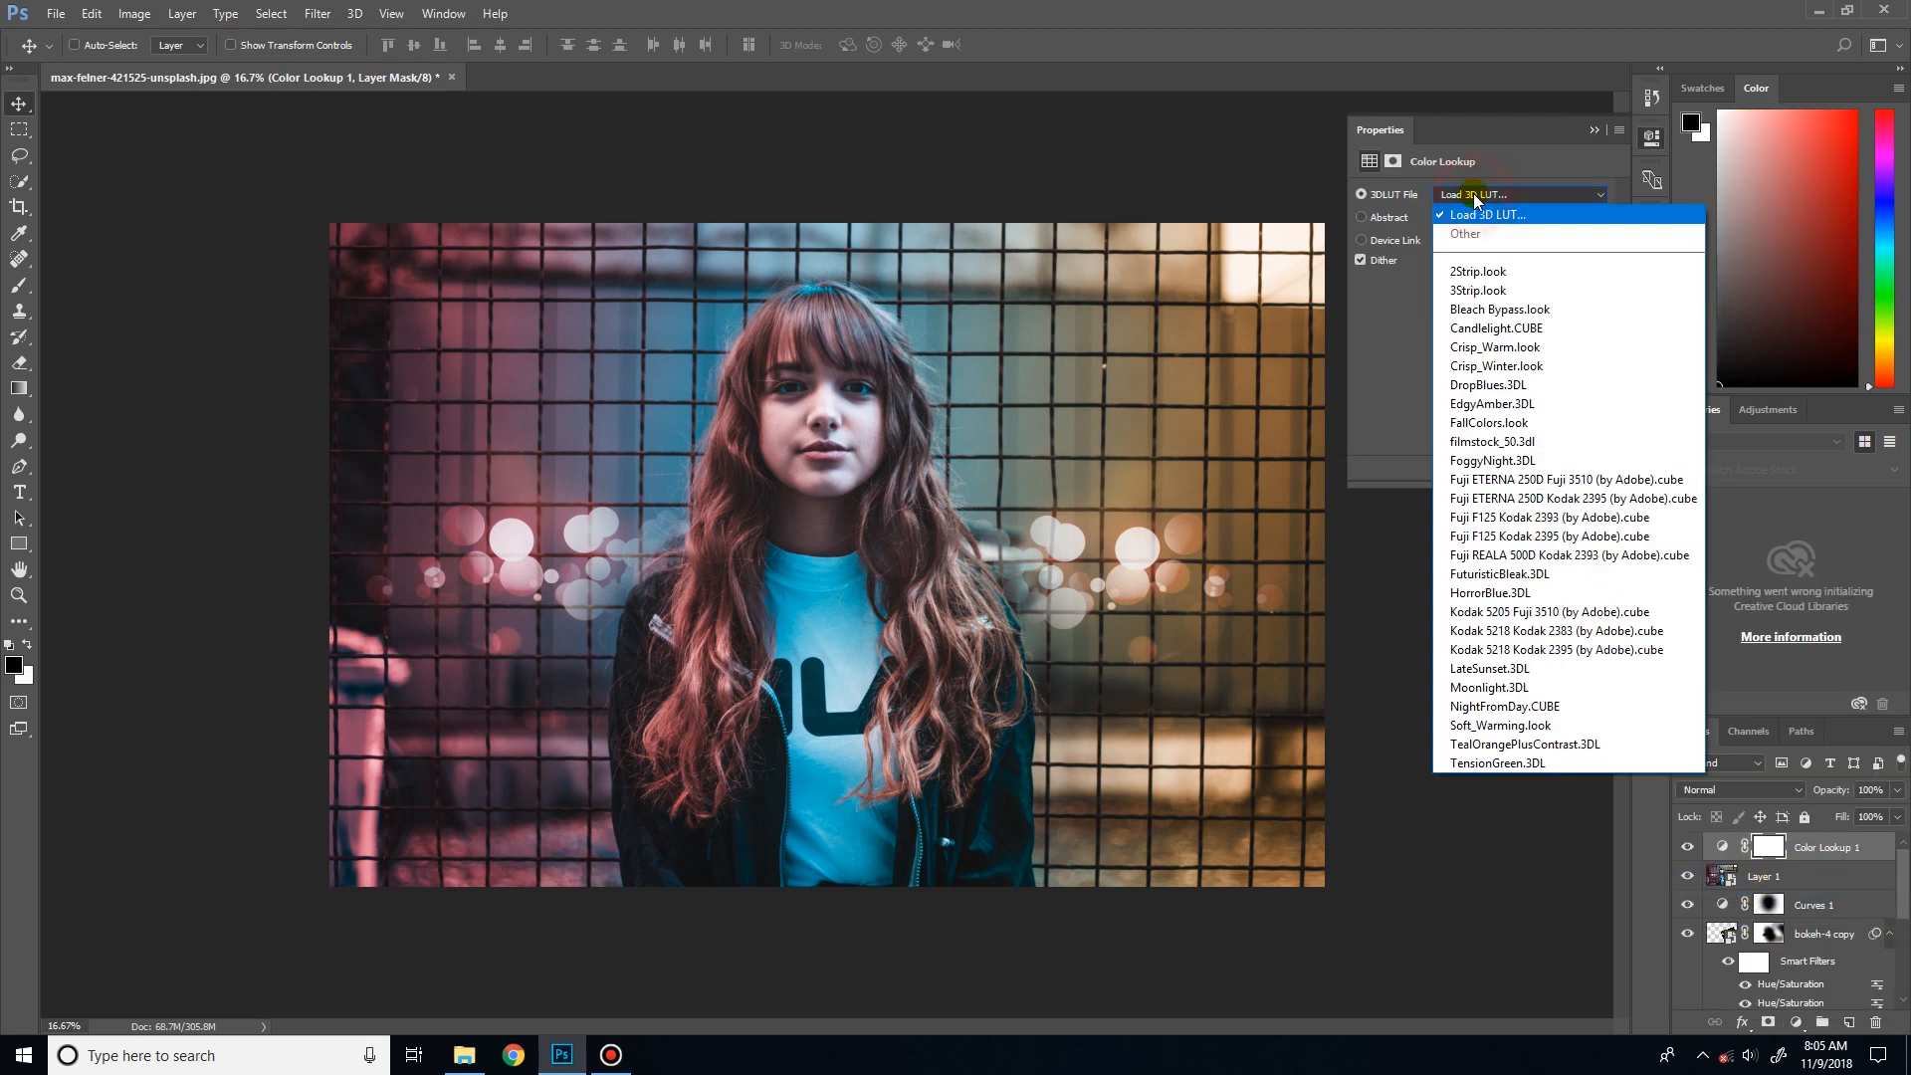
left_click(1497, 423)
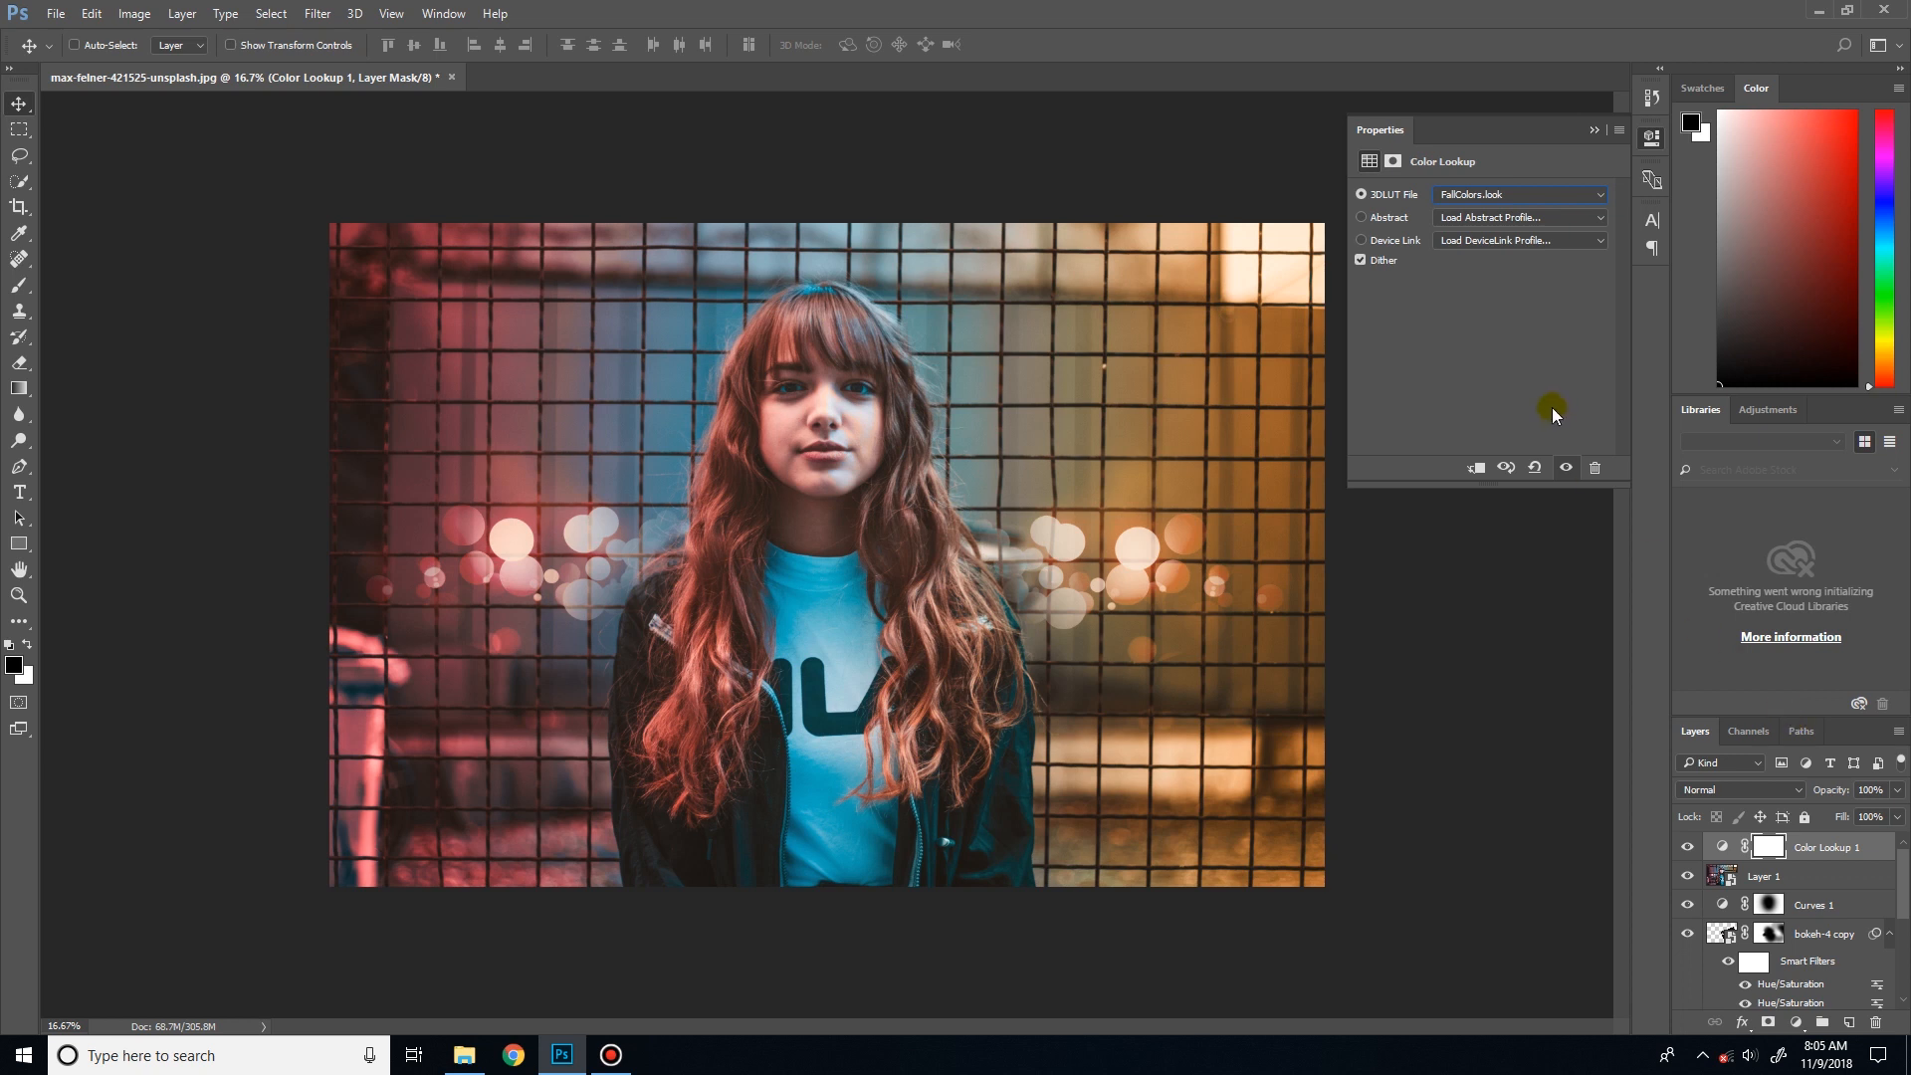
- Try the FoggyNight.3DL, DropBlues.3DL and EdgyAmber.3DL lookups on the Color Lookup layer, reducing its opacity to 64% and 25%
key("Down")
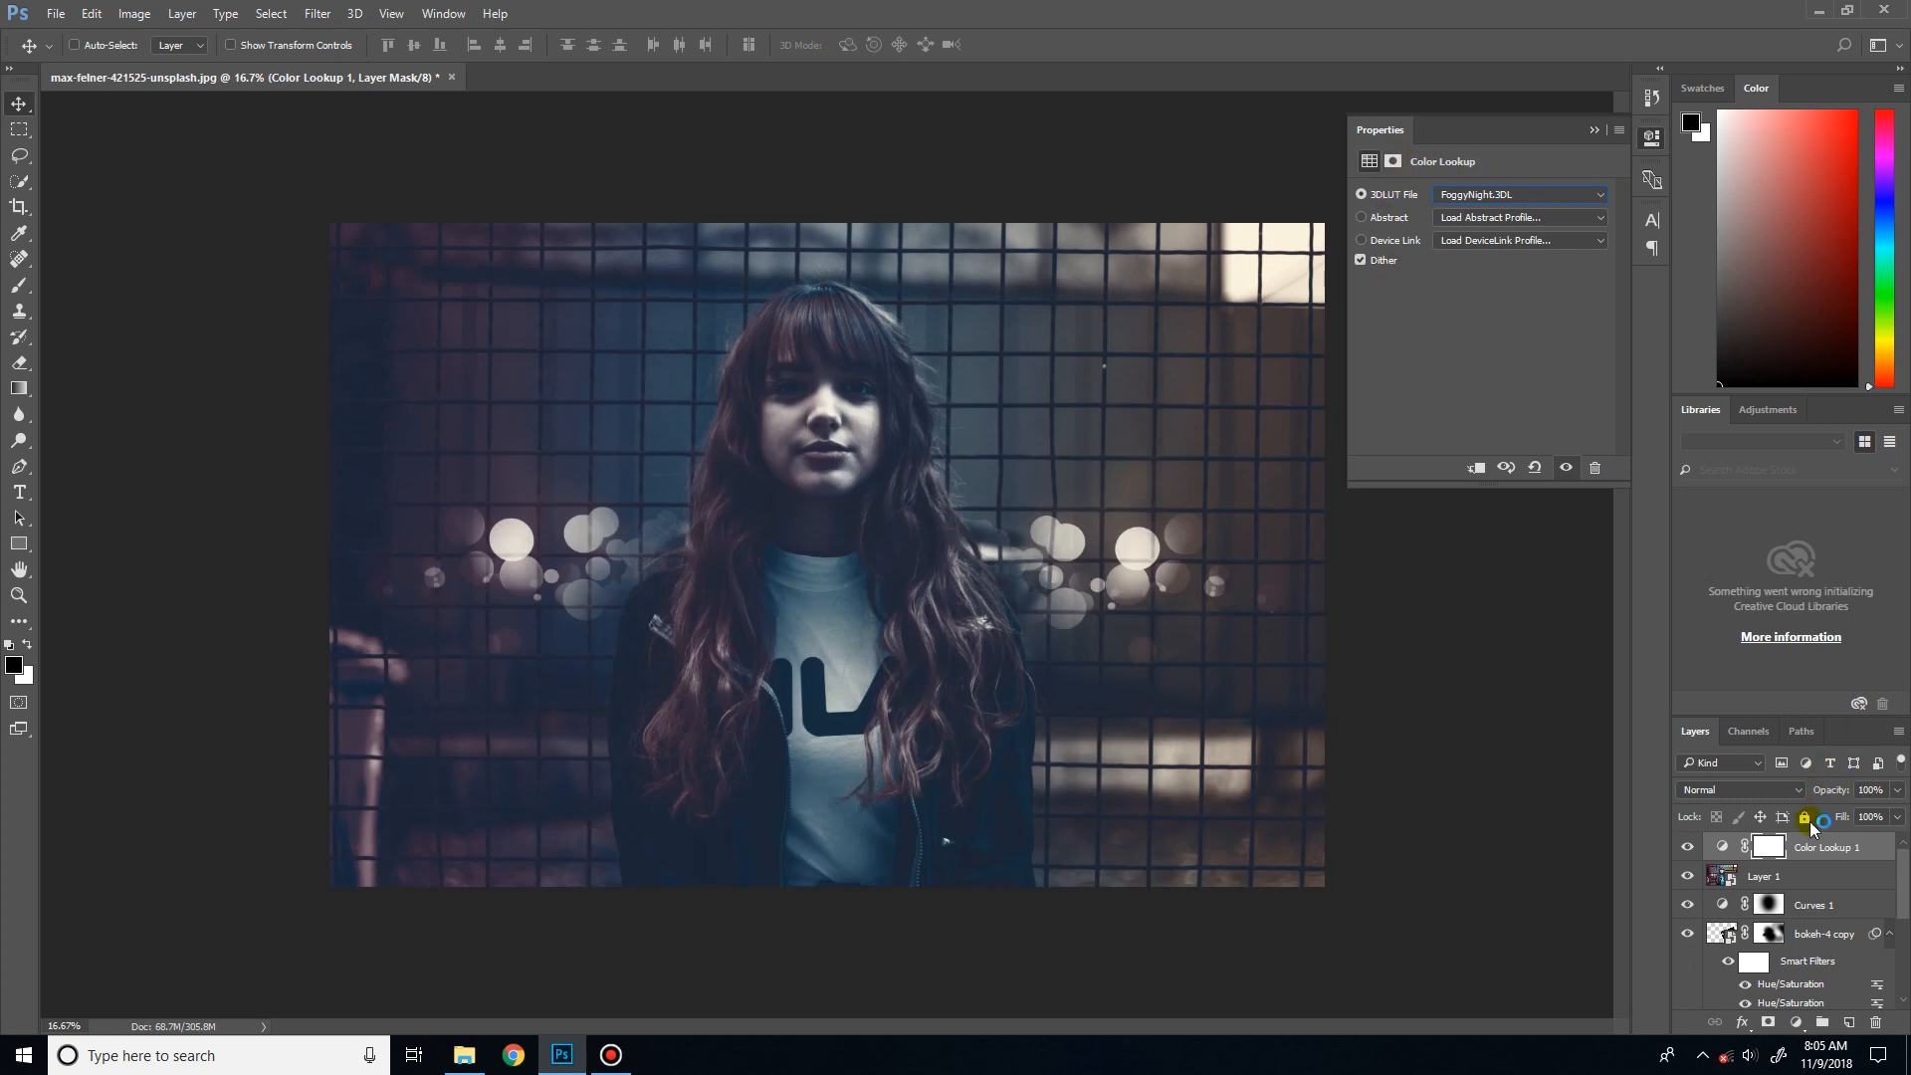
mouse_move(1836, 794)
left_mouse_down()
mouse_move(1766, 805)
mouse_move(1799, 798)
left_mouse_up()
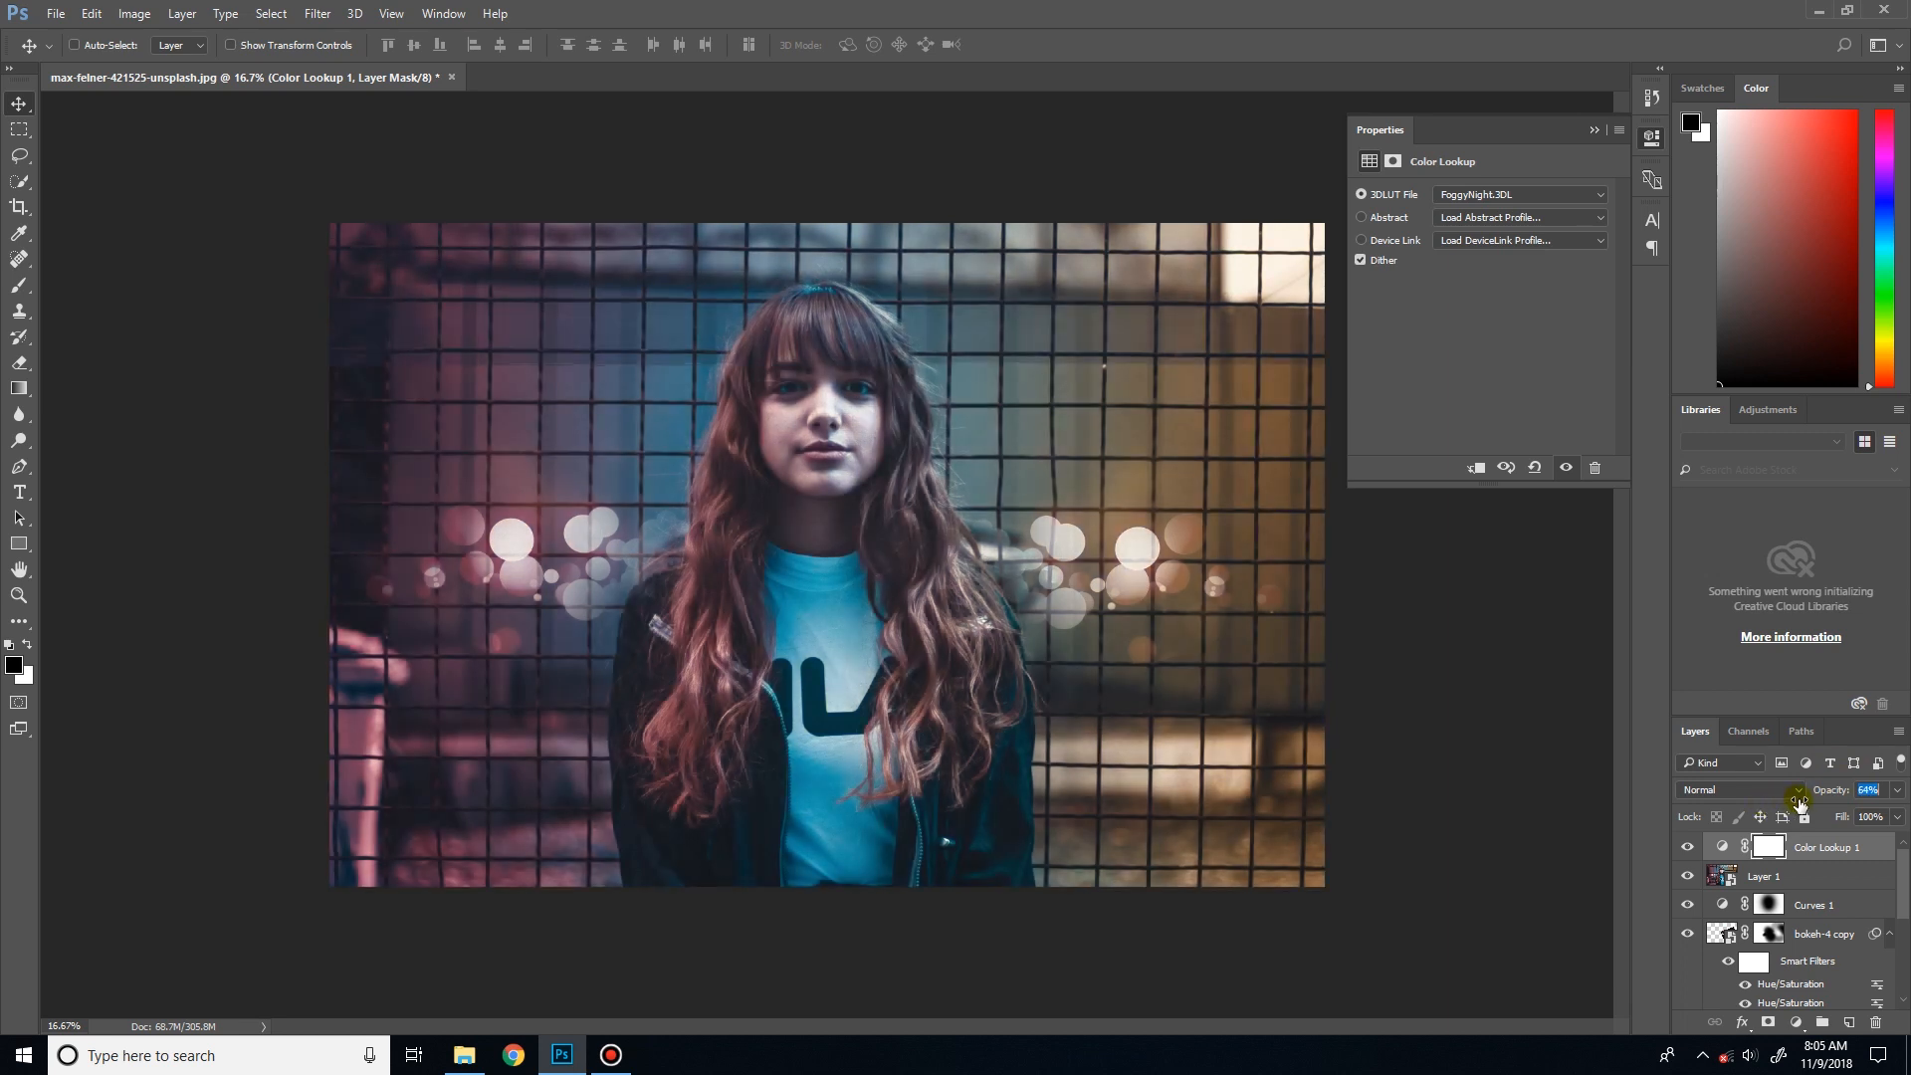
left_click(1483, 194)
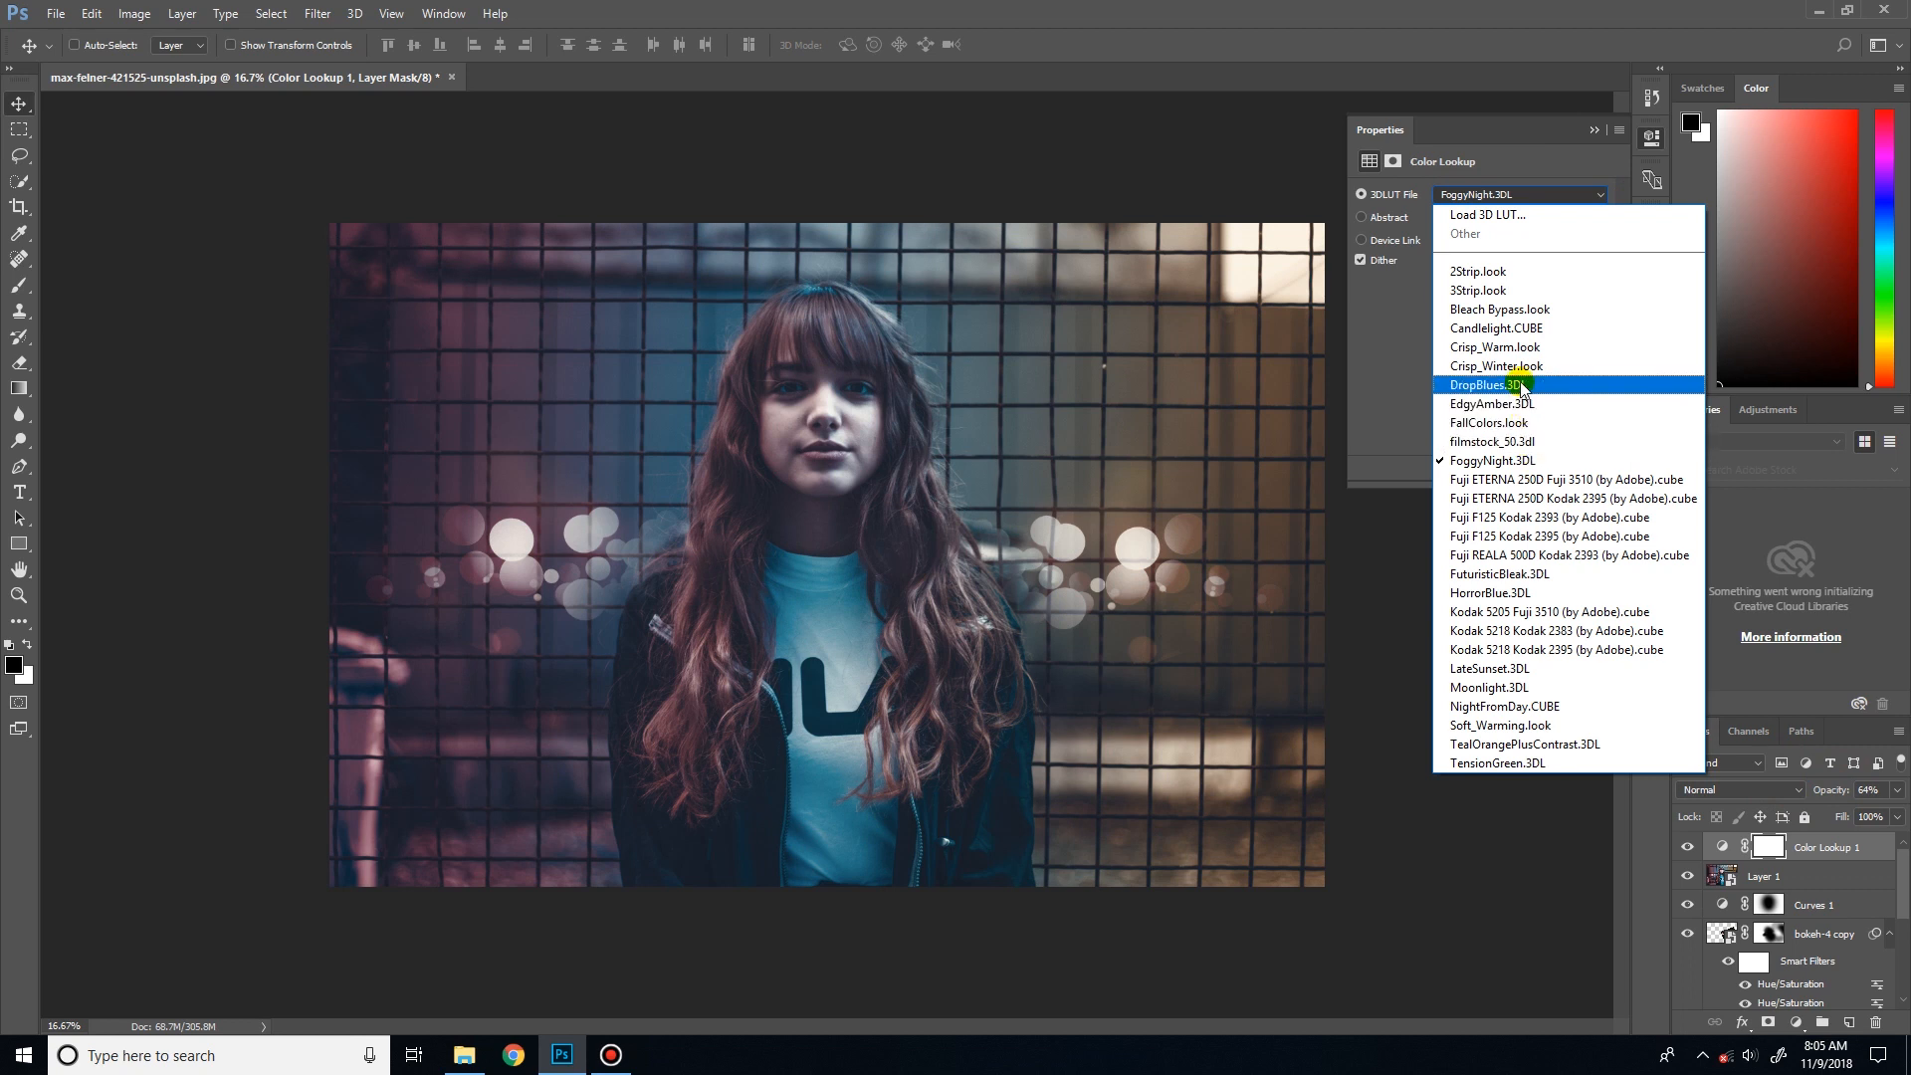
left_click(1520, 386)
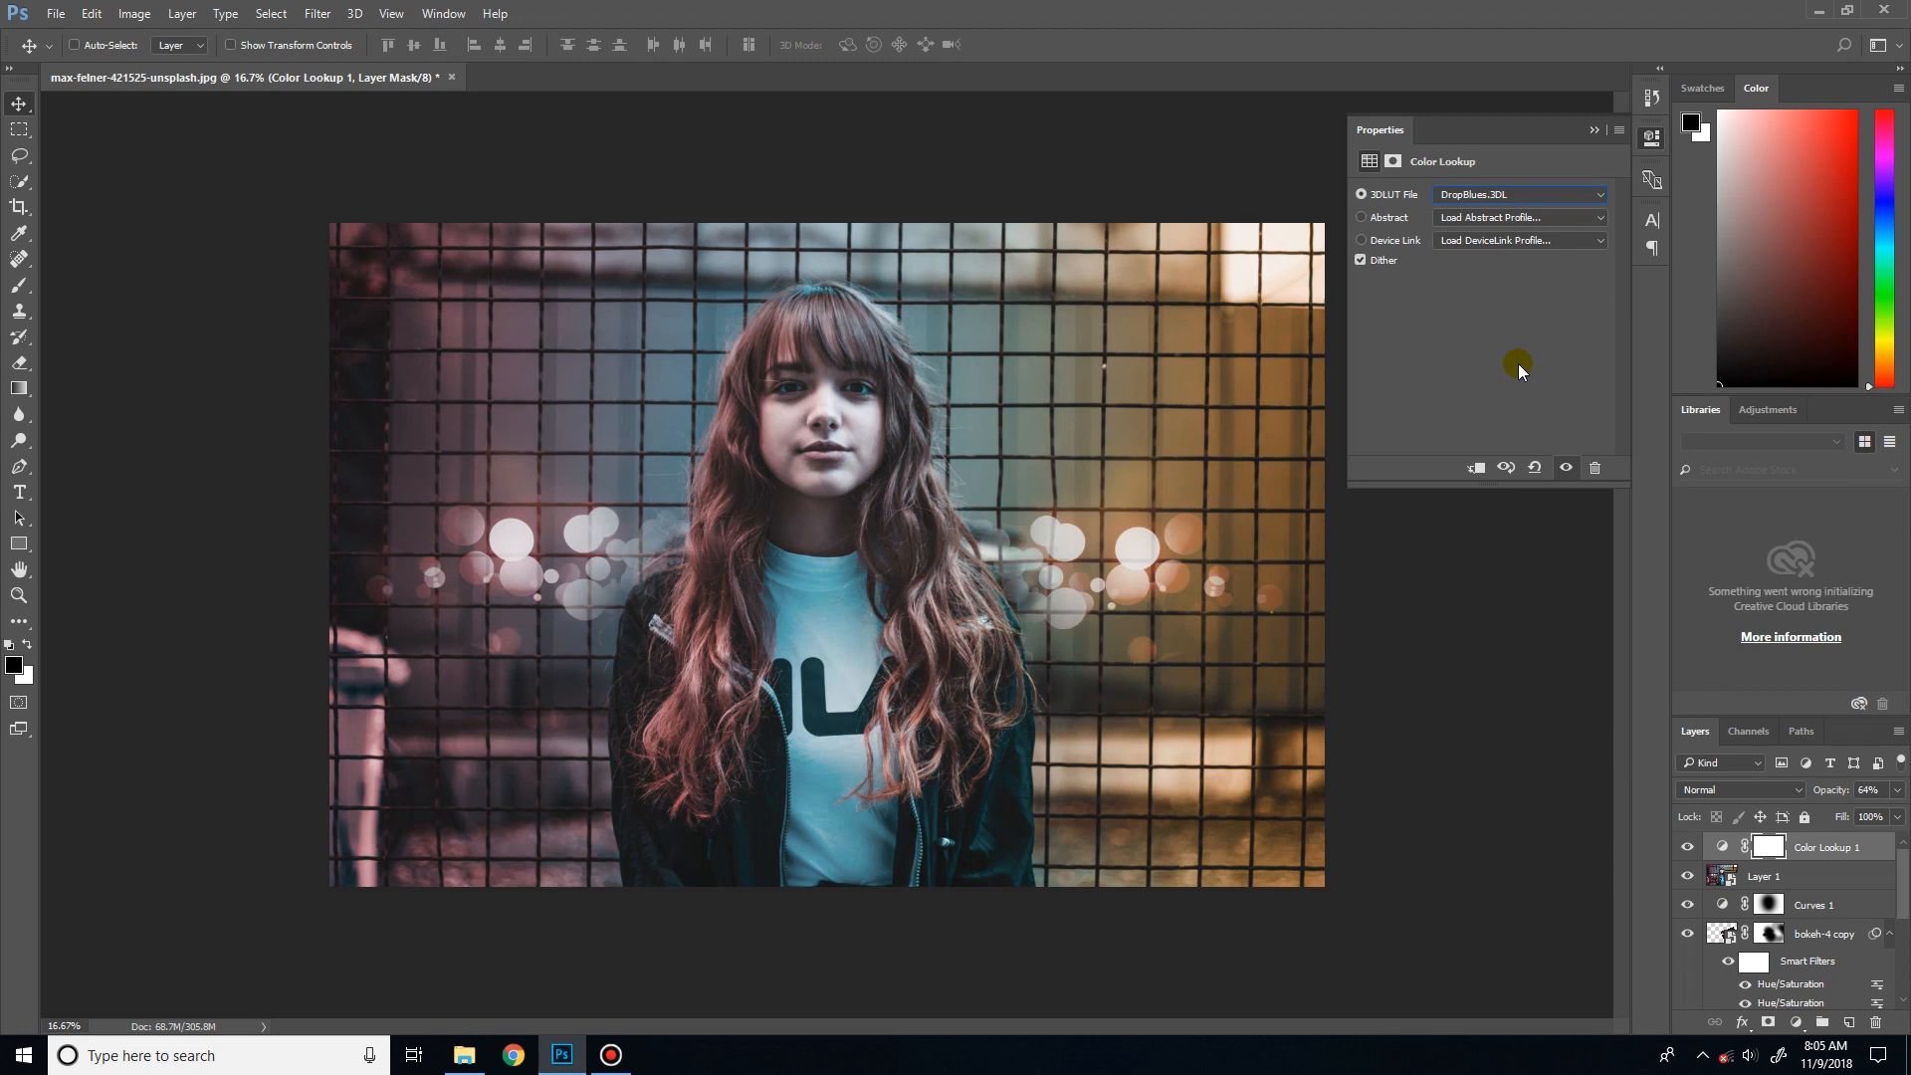
key("Down")
key("Down")
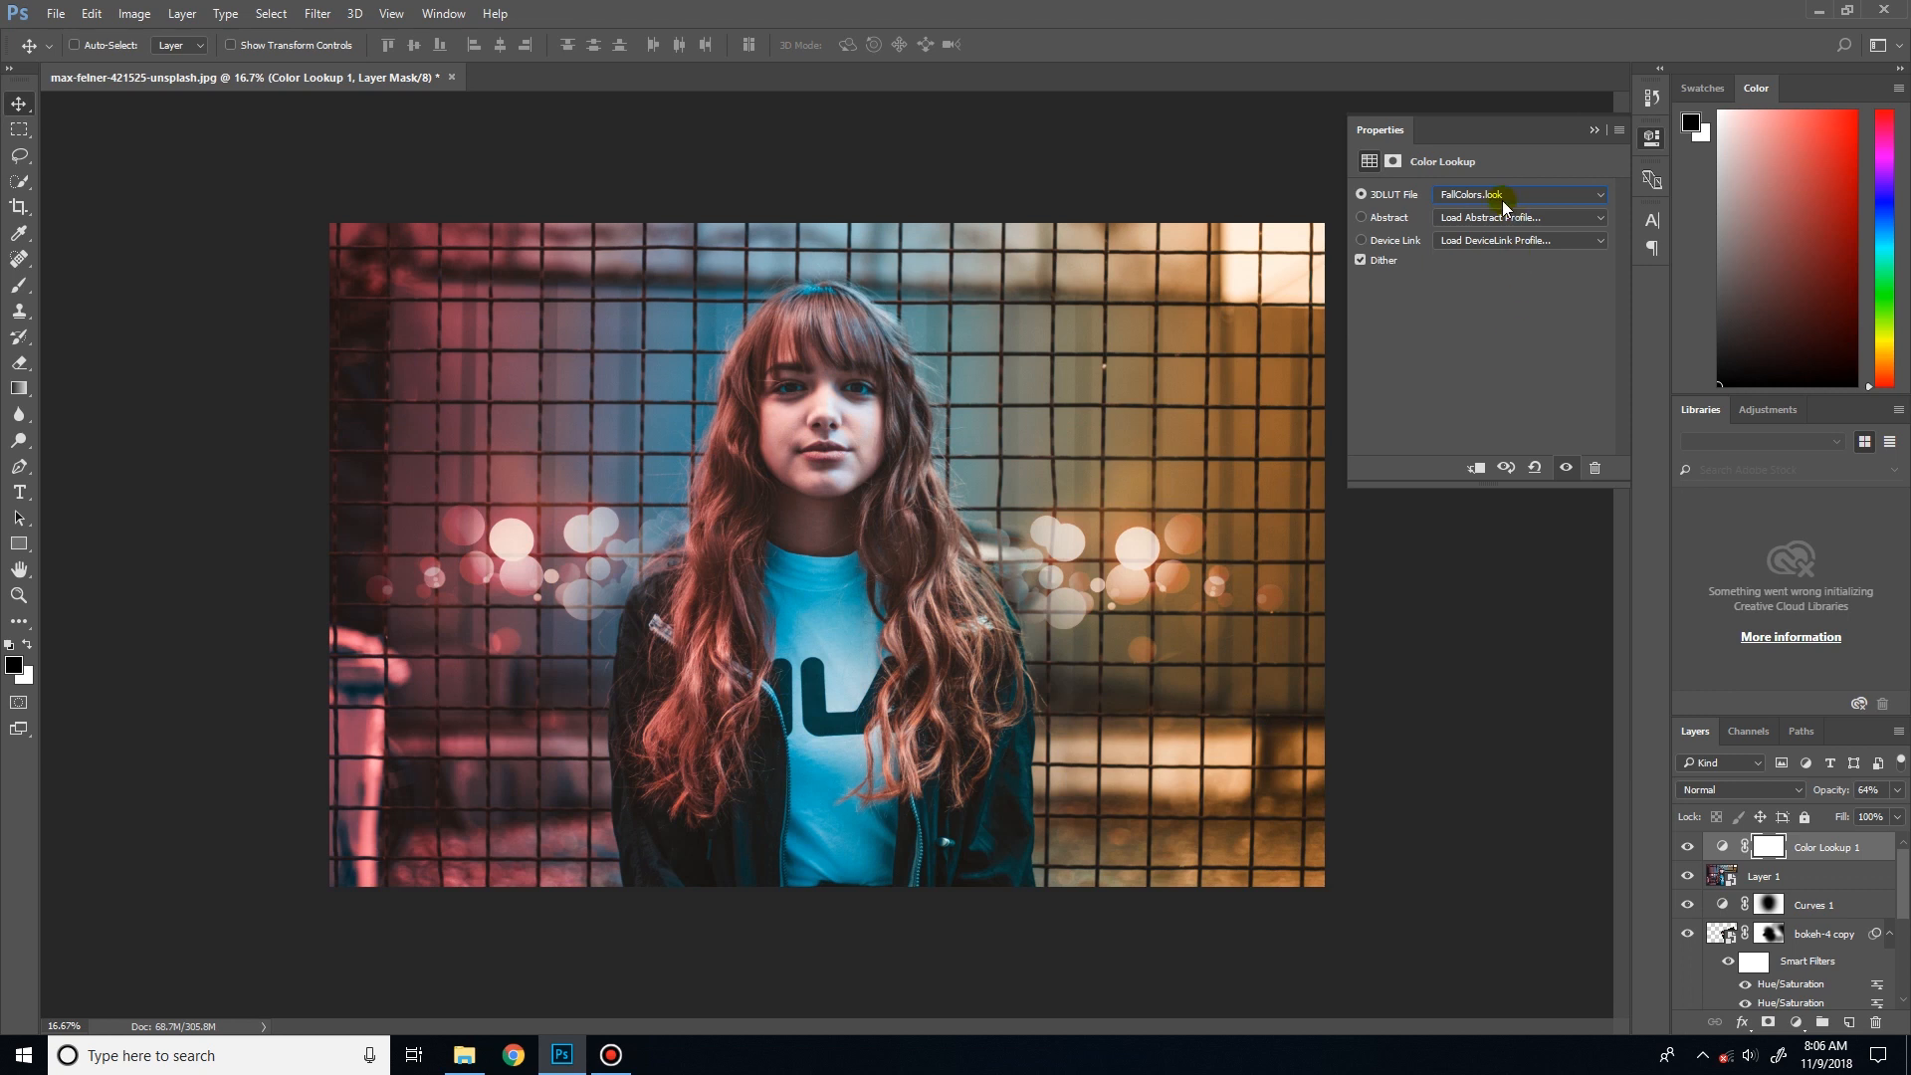
key("Up")
left_click_drag(1839, 791, 1805, 793)
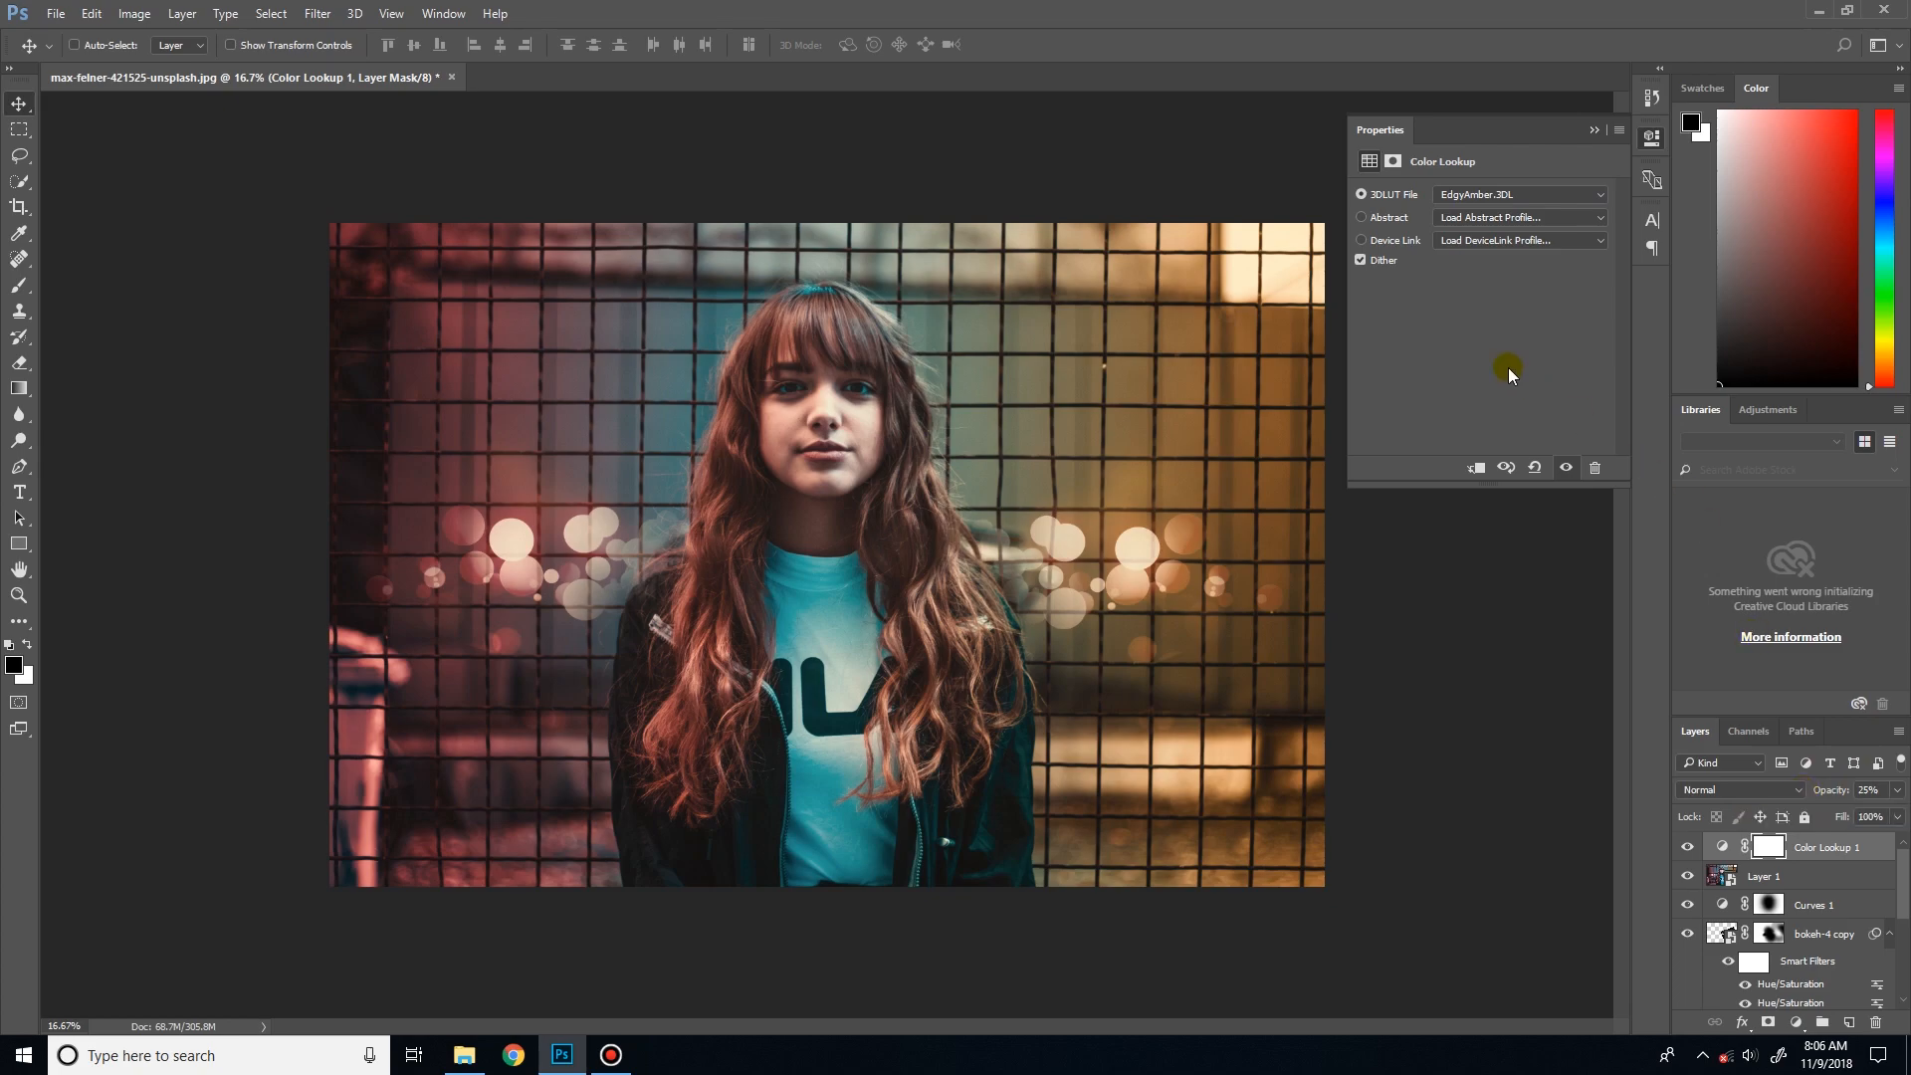
- Load FallColors.look on the Color Lookup layer again and set the layer's opacity to 100%
left_click(1477, 196)
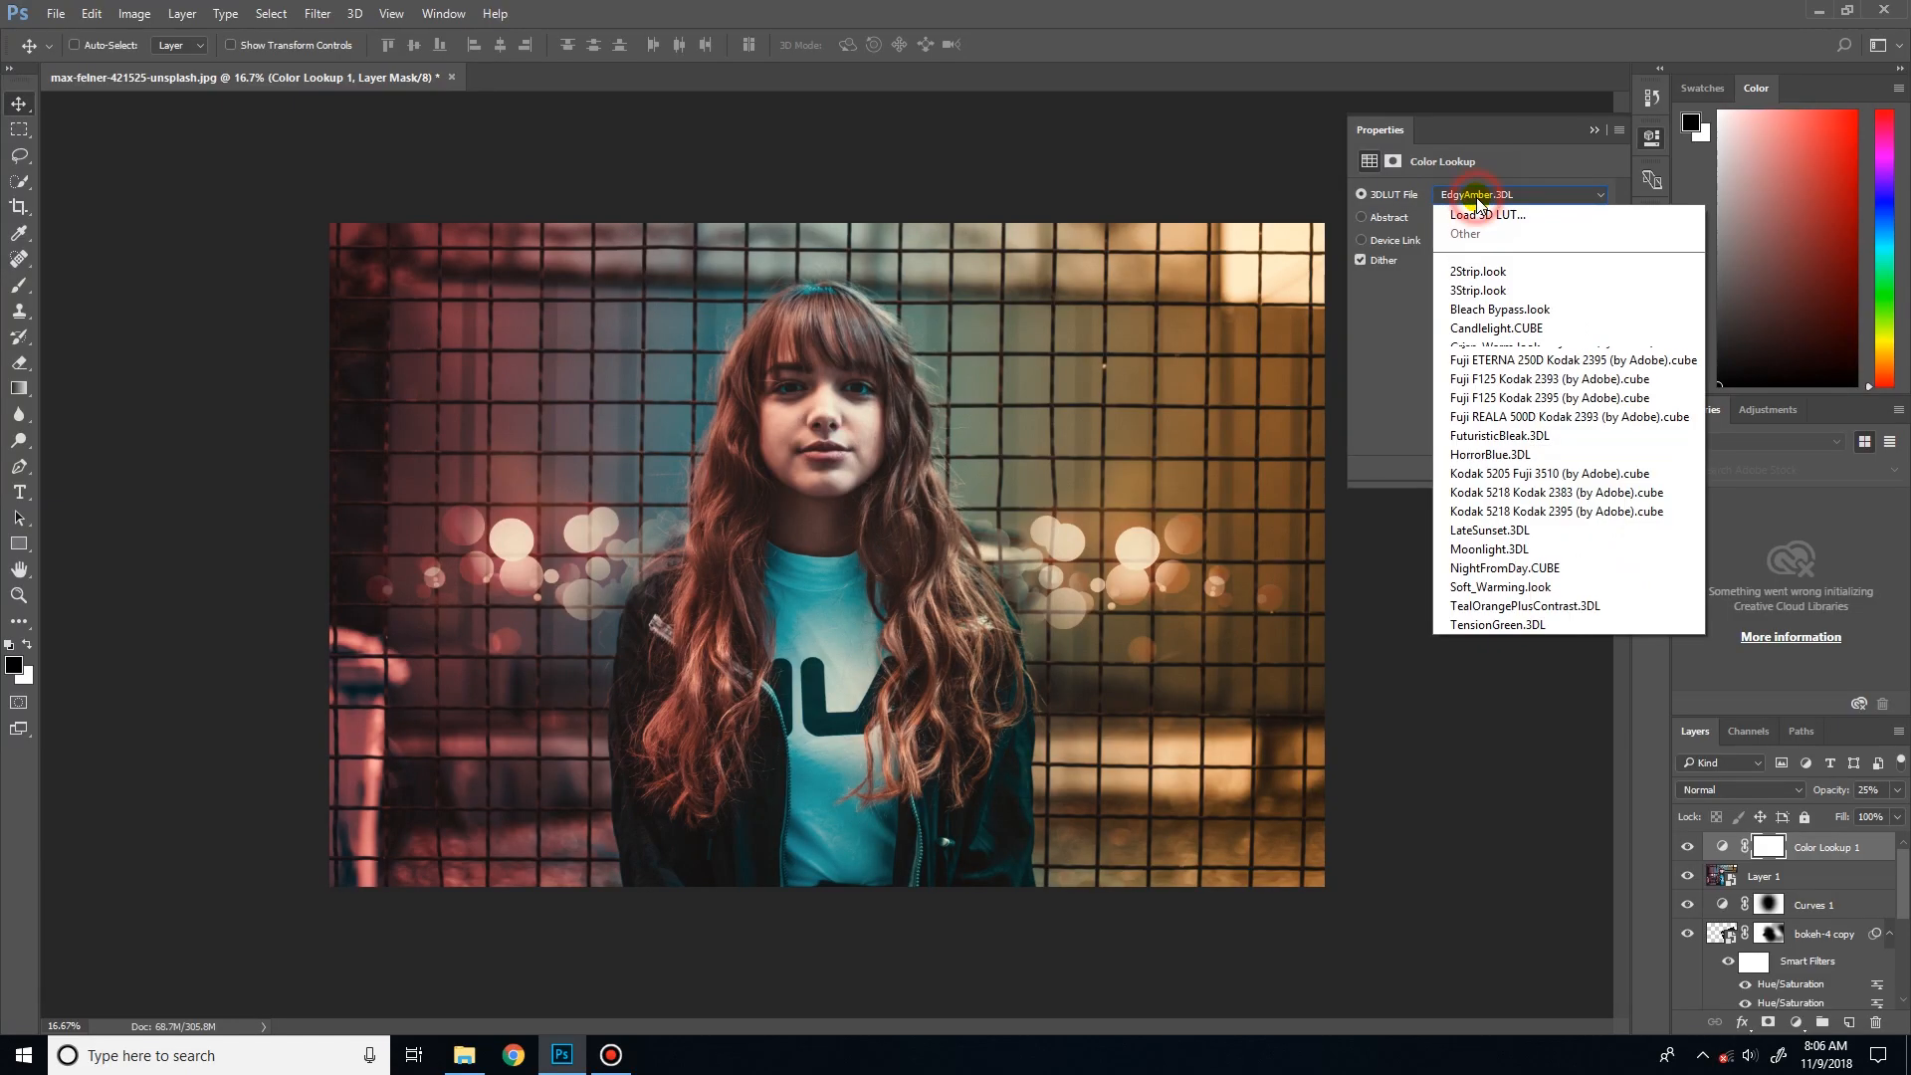
left_click(1477, 434)
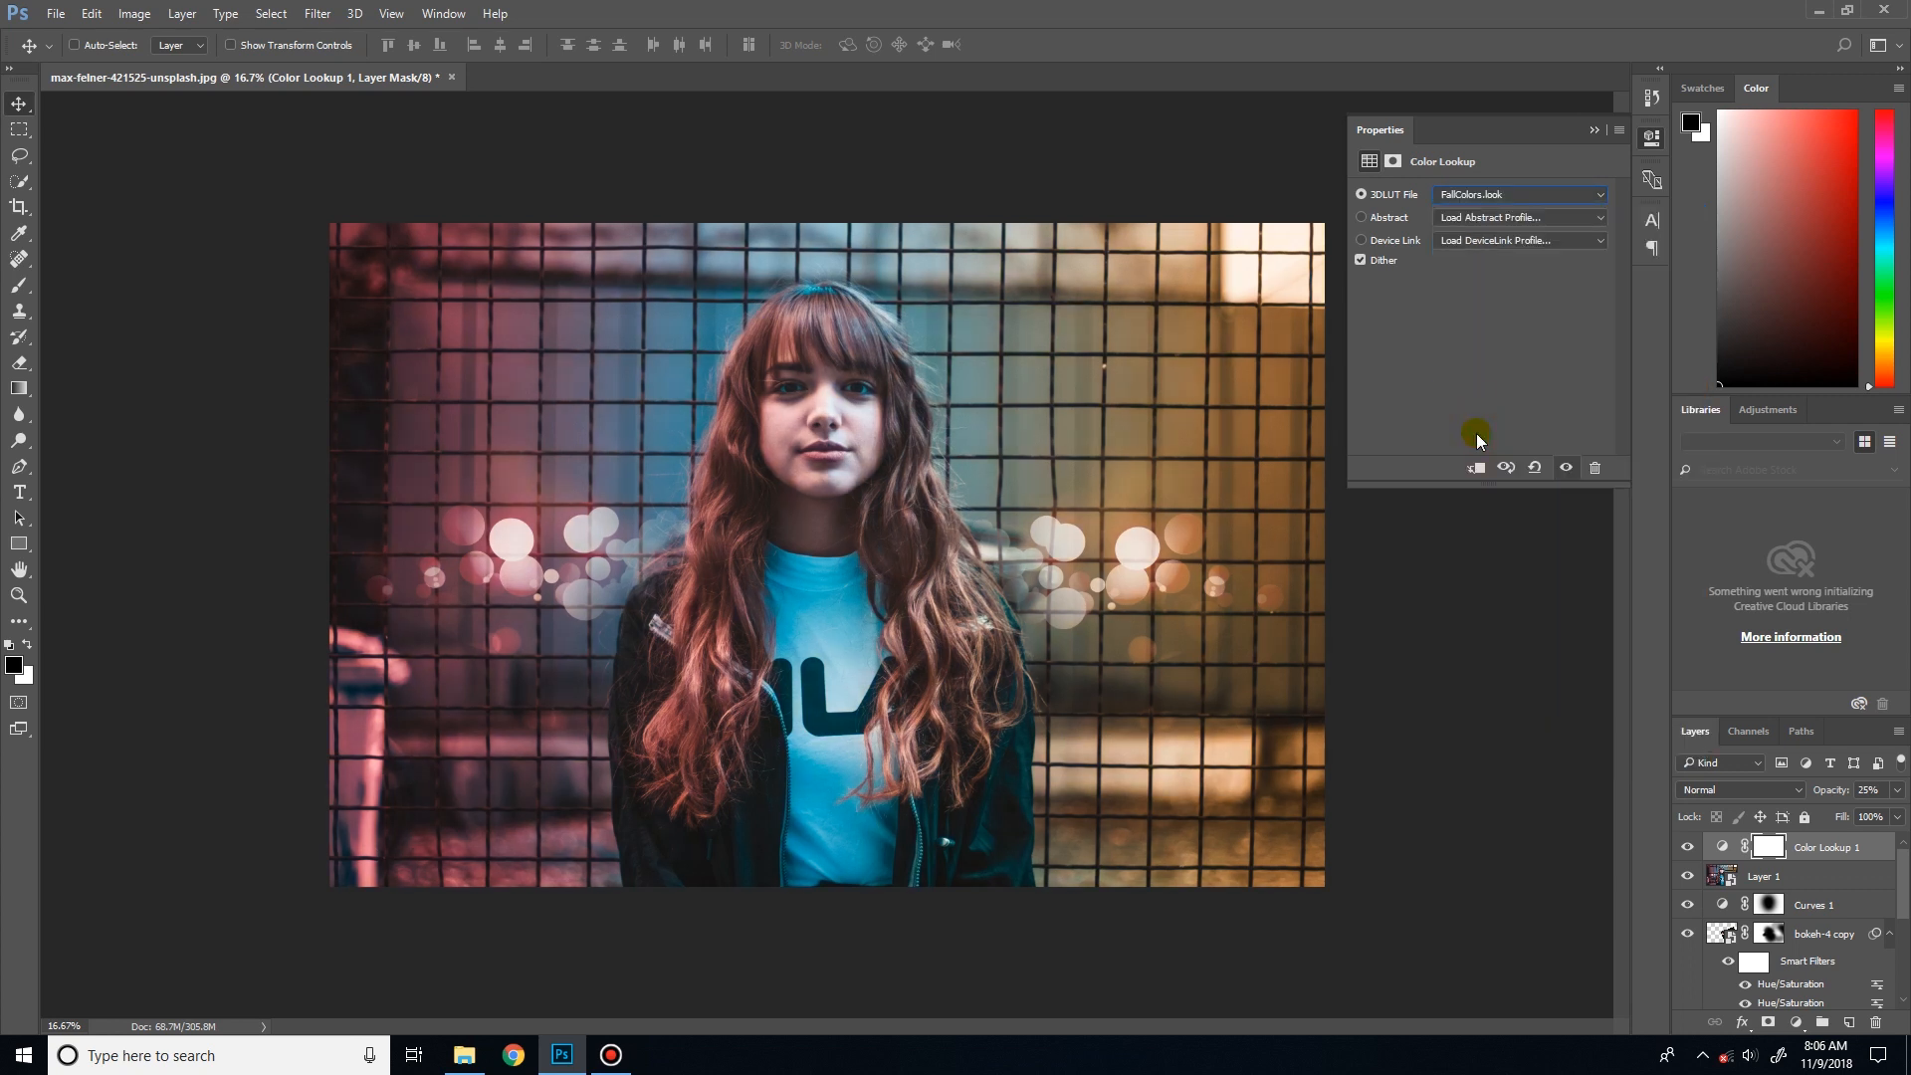
left_click(1594, 130)
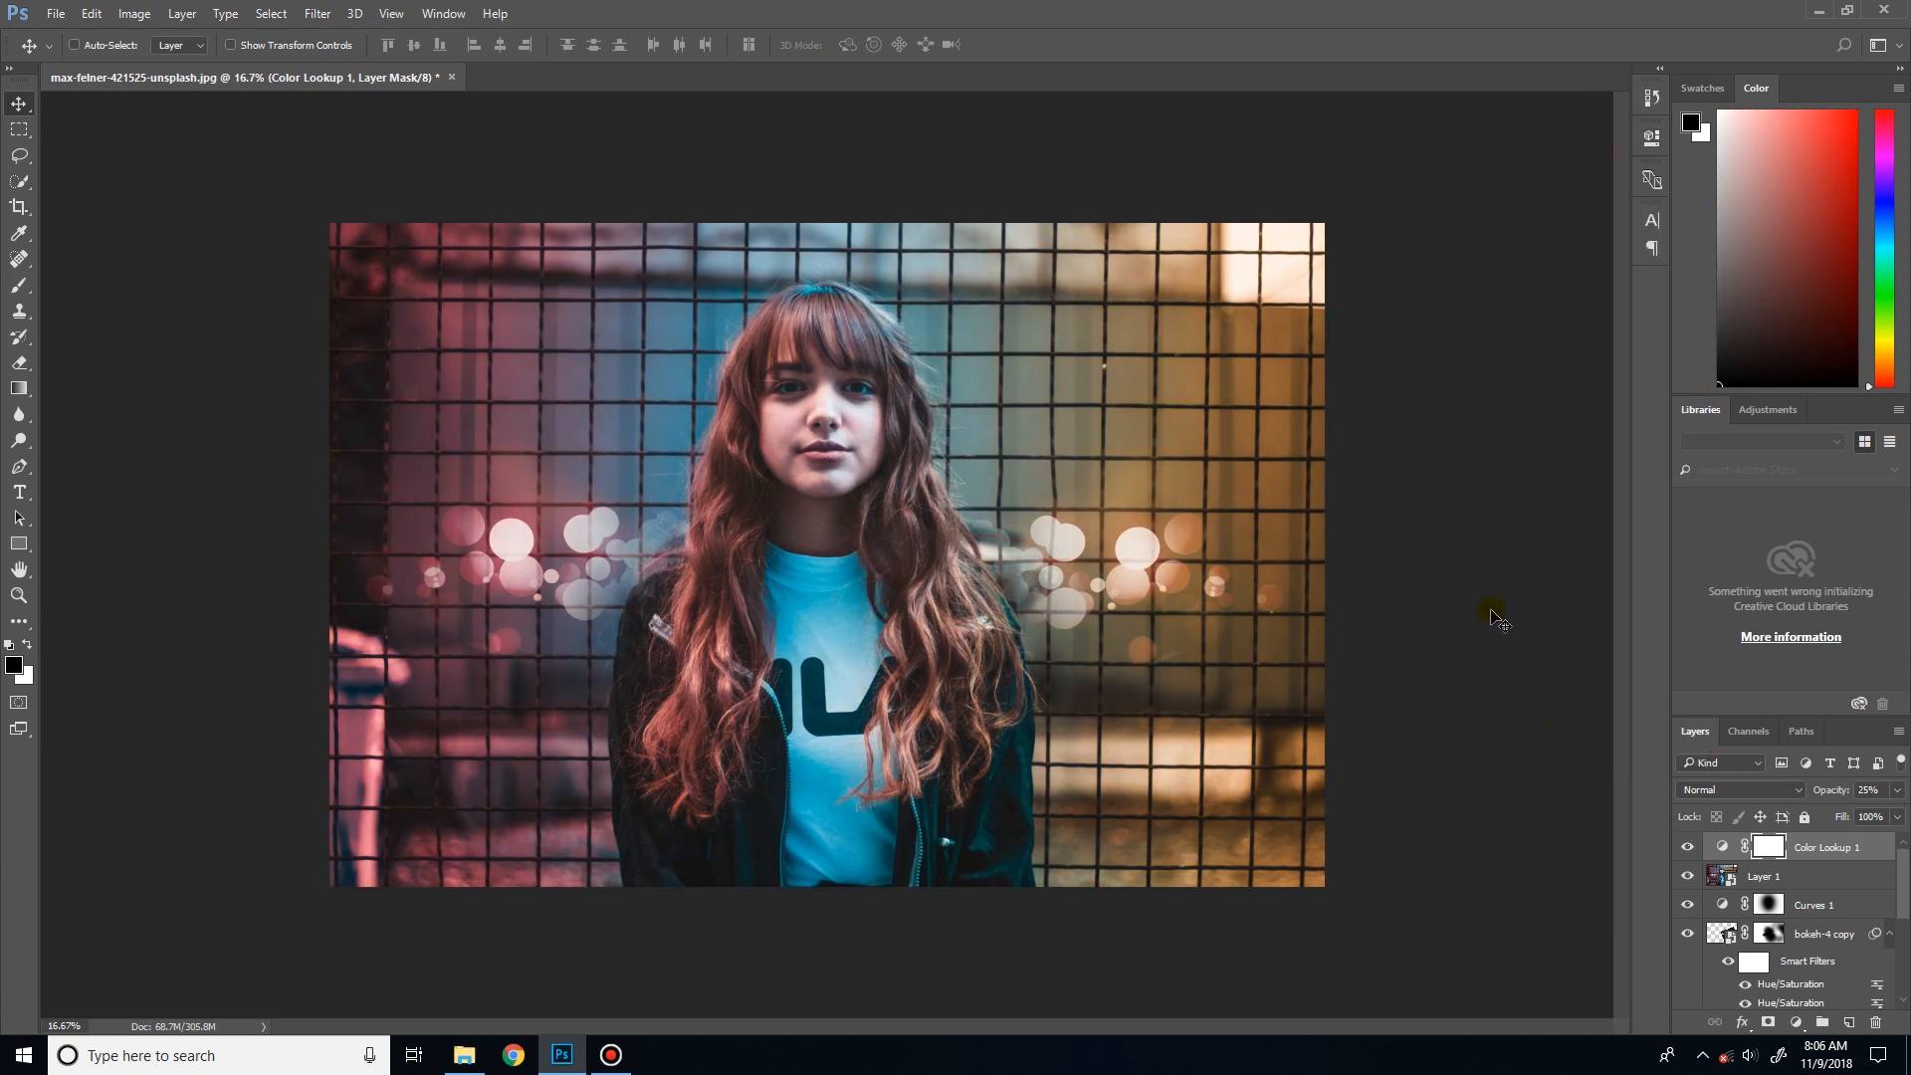
left_click_drag(1826, 793, 1902, 786)
- Hide and show the Color Lookup layer repeatedly to compare the photo with and without FallColors
left_click(1706, 854)
left_click(1689, 847)
left_click(1692, 848)
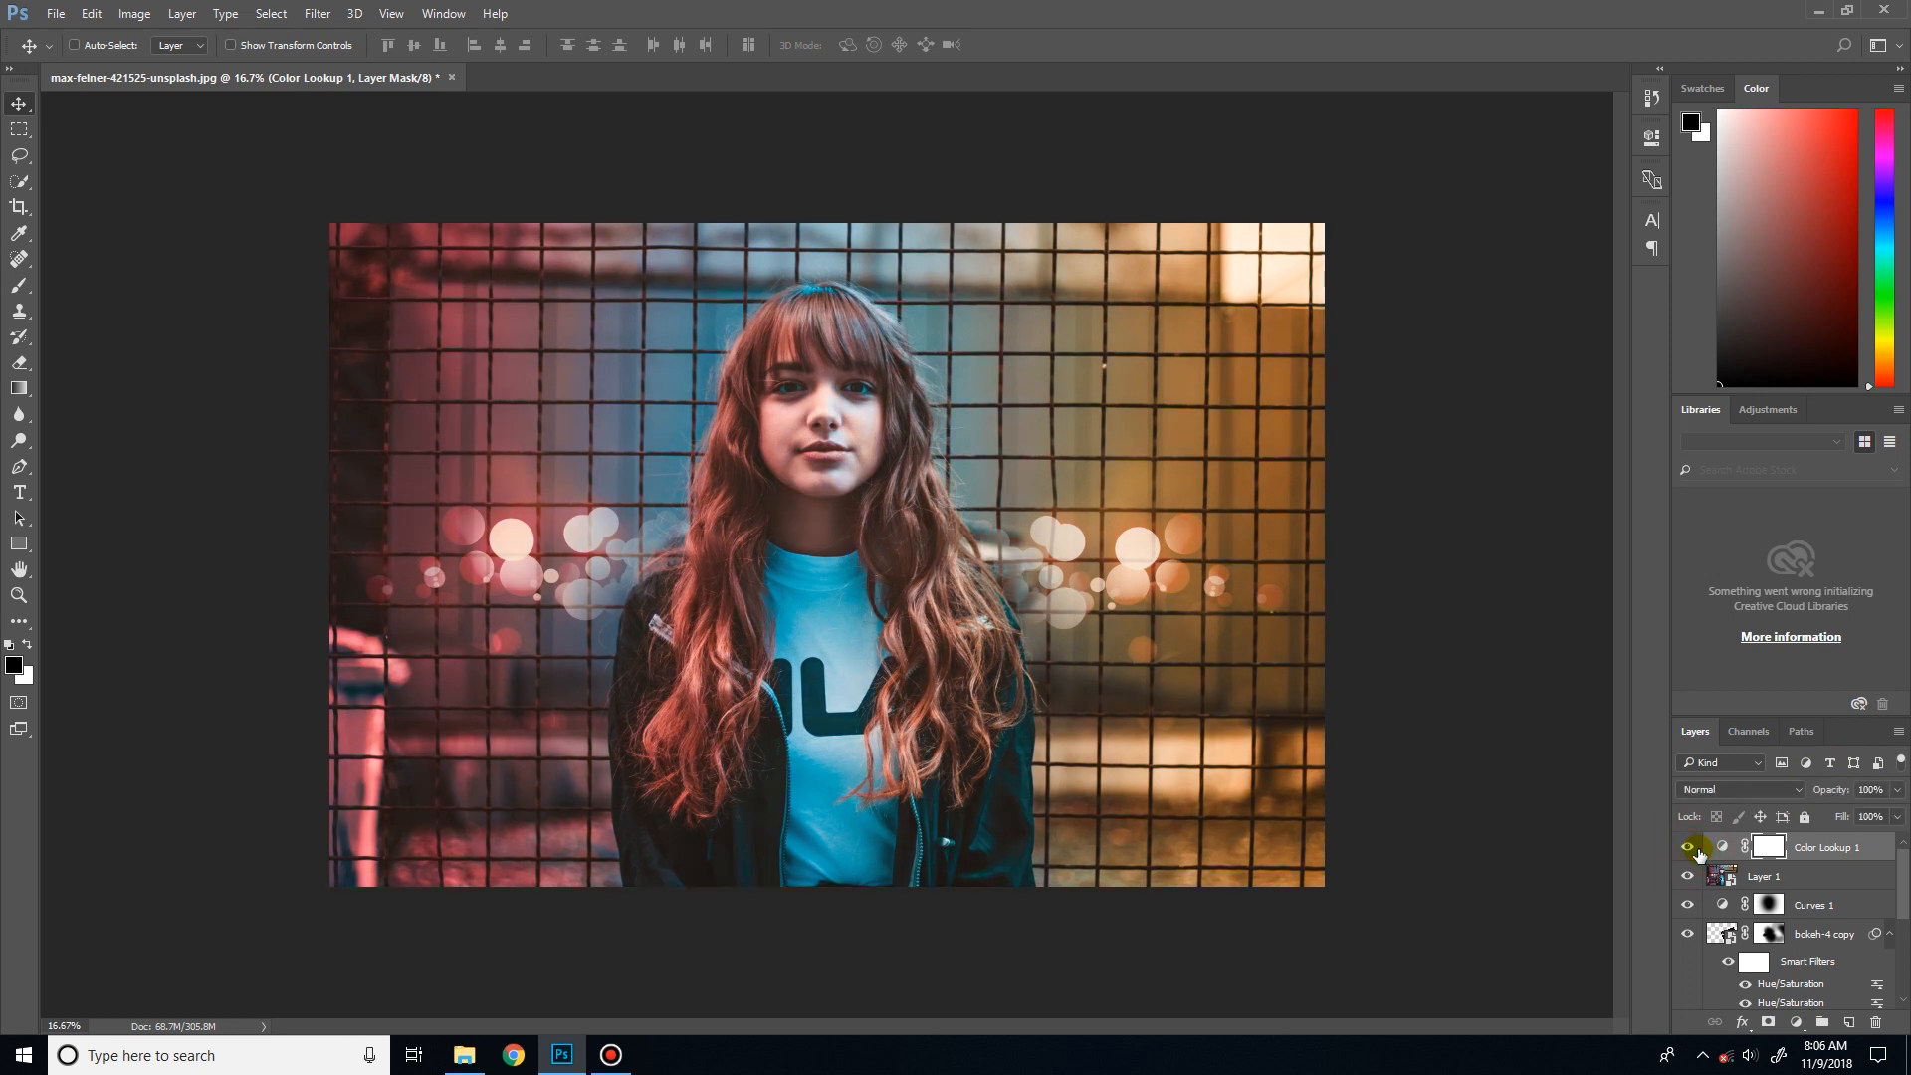
left_click(1688, 848)
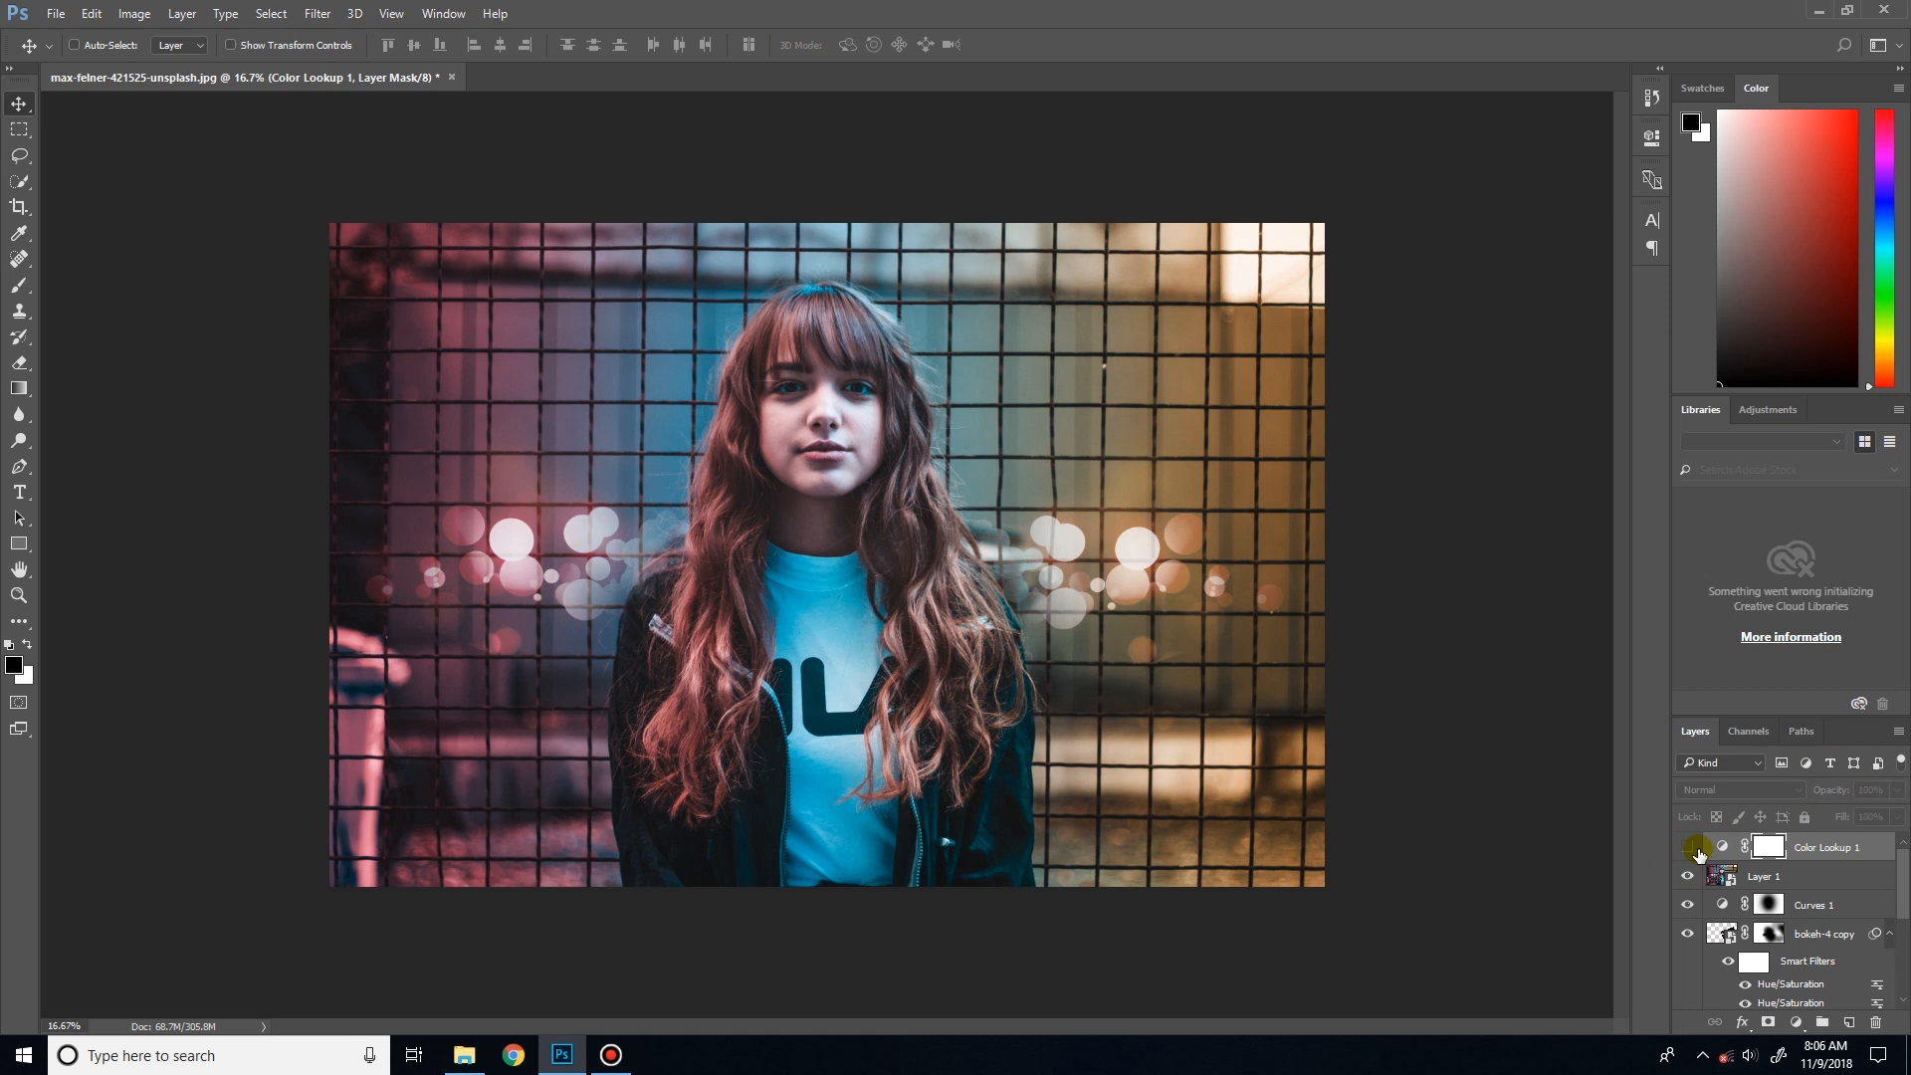
left_click(1689, 848)
left_click(1689, 848)
left_click(1689, 848)
left_click(1689, 848)
left_click(1696, 848)
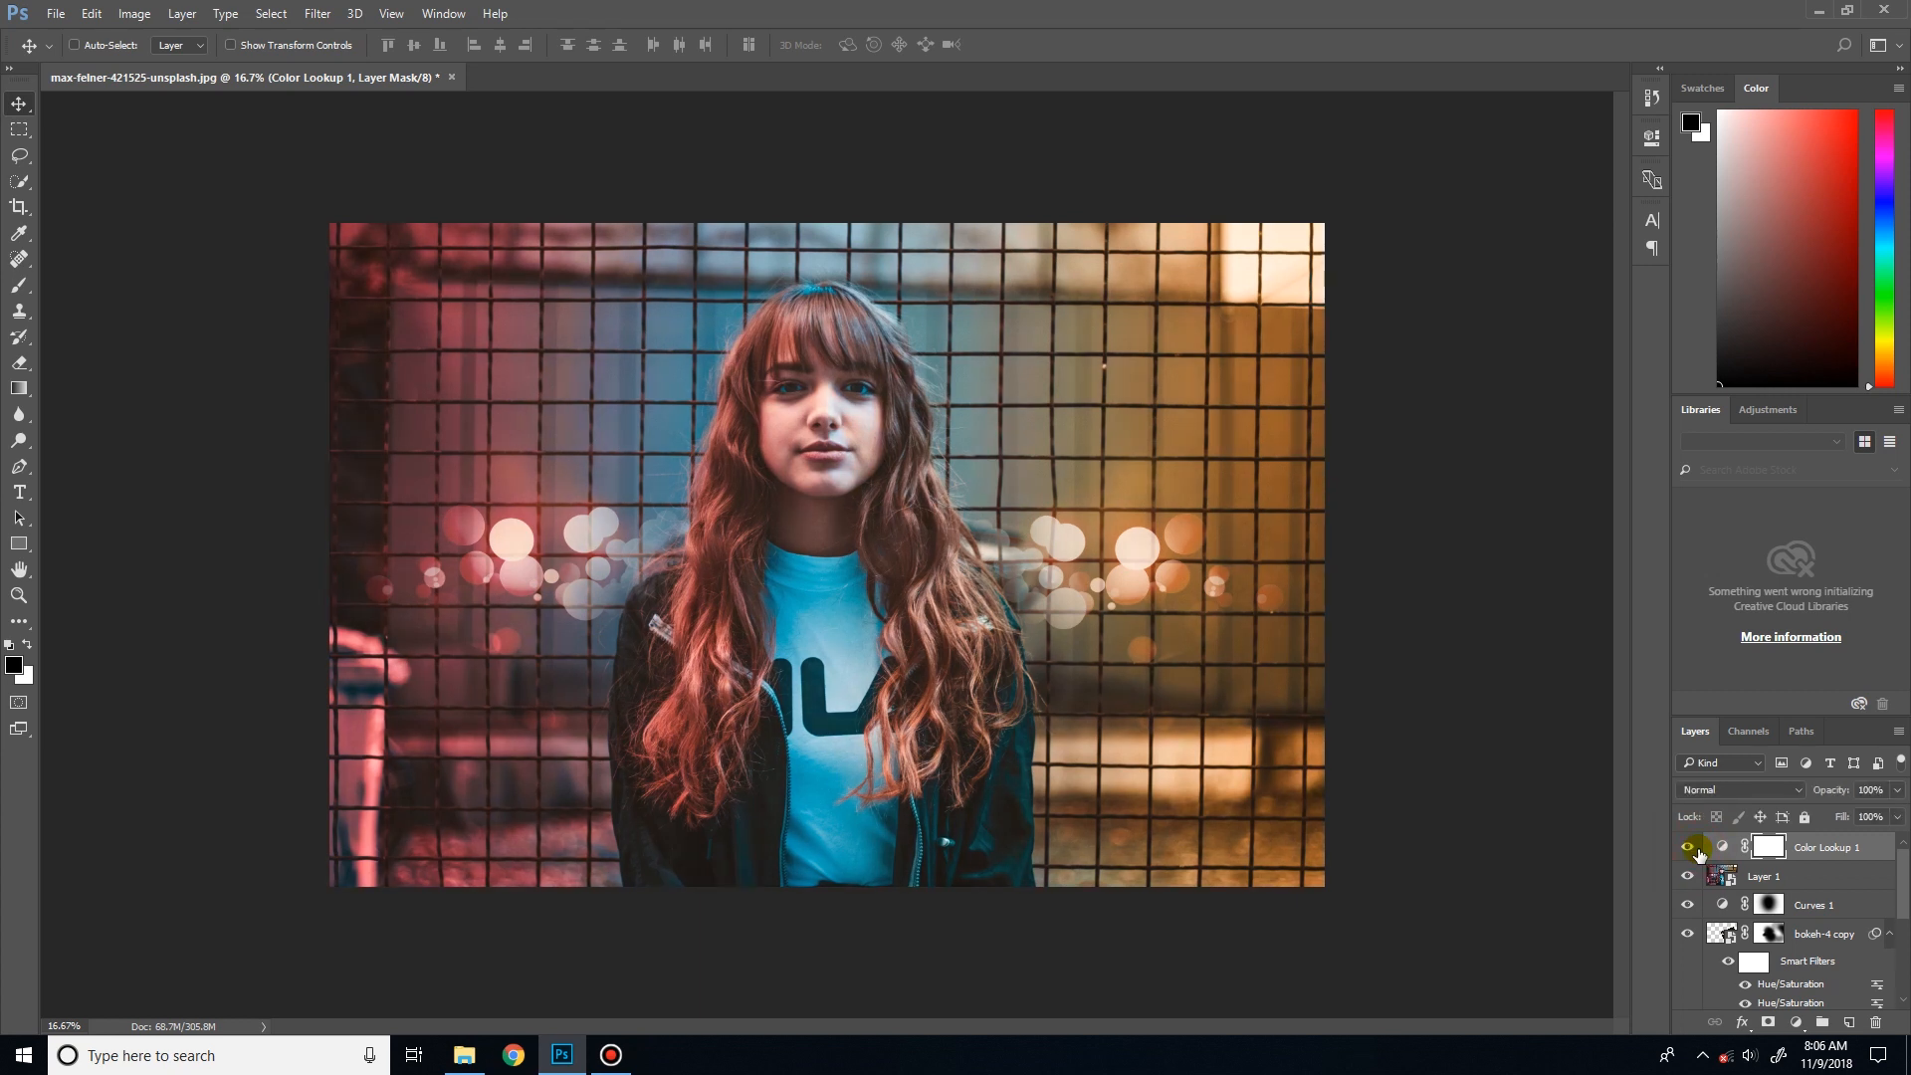
- Lower the Color Lookup layer's opacity to soften the grade, checking it against the photo without the layer
left_click(1699, 853)
left_click(1689, 847)
left_click_drag(1836, 791, 1773, 788)
left_click(1686, 848)
- Add a Curves adjustment layer above Color Lookup 1, try raising the RGB curve's midpoint slightly, and undo that change
left_click(1796, 1022)
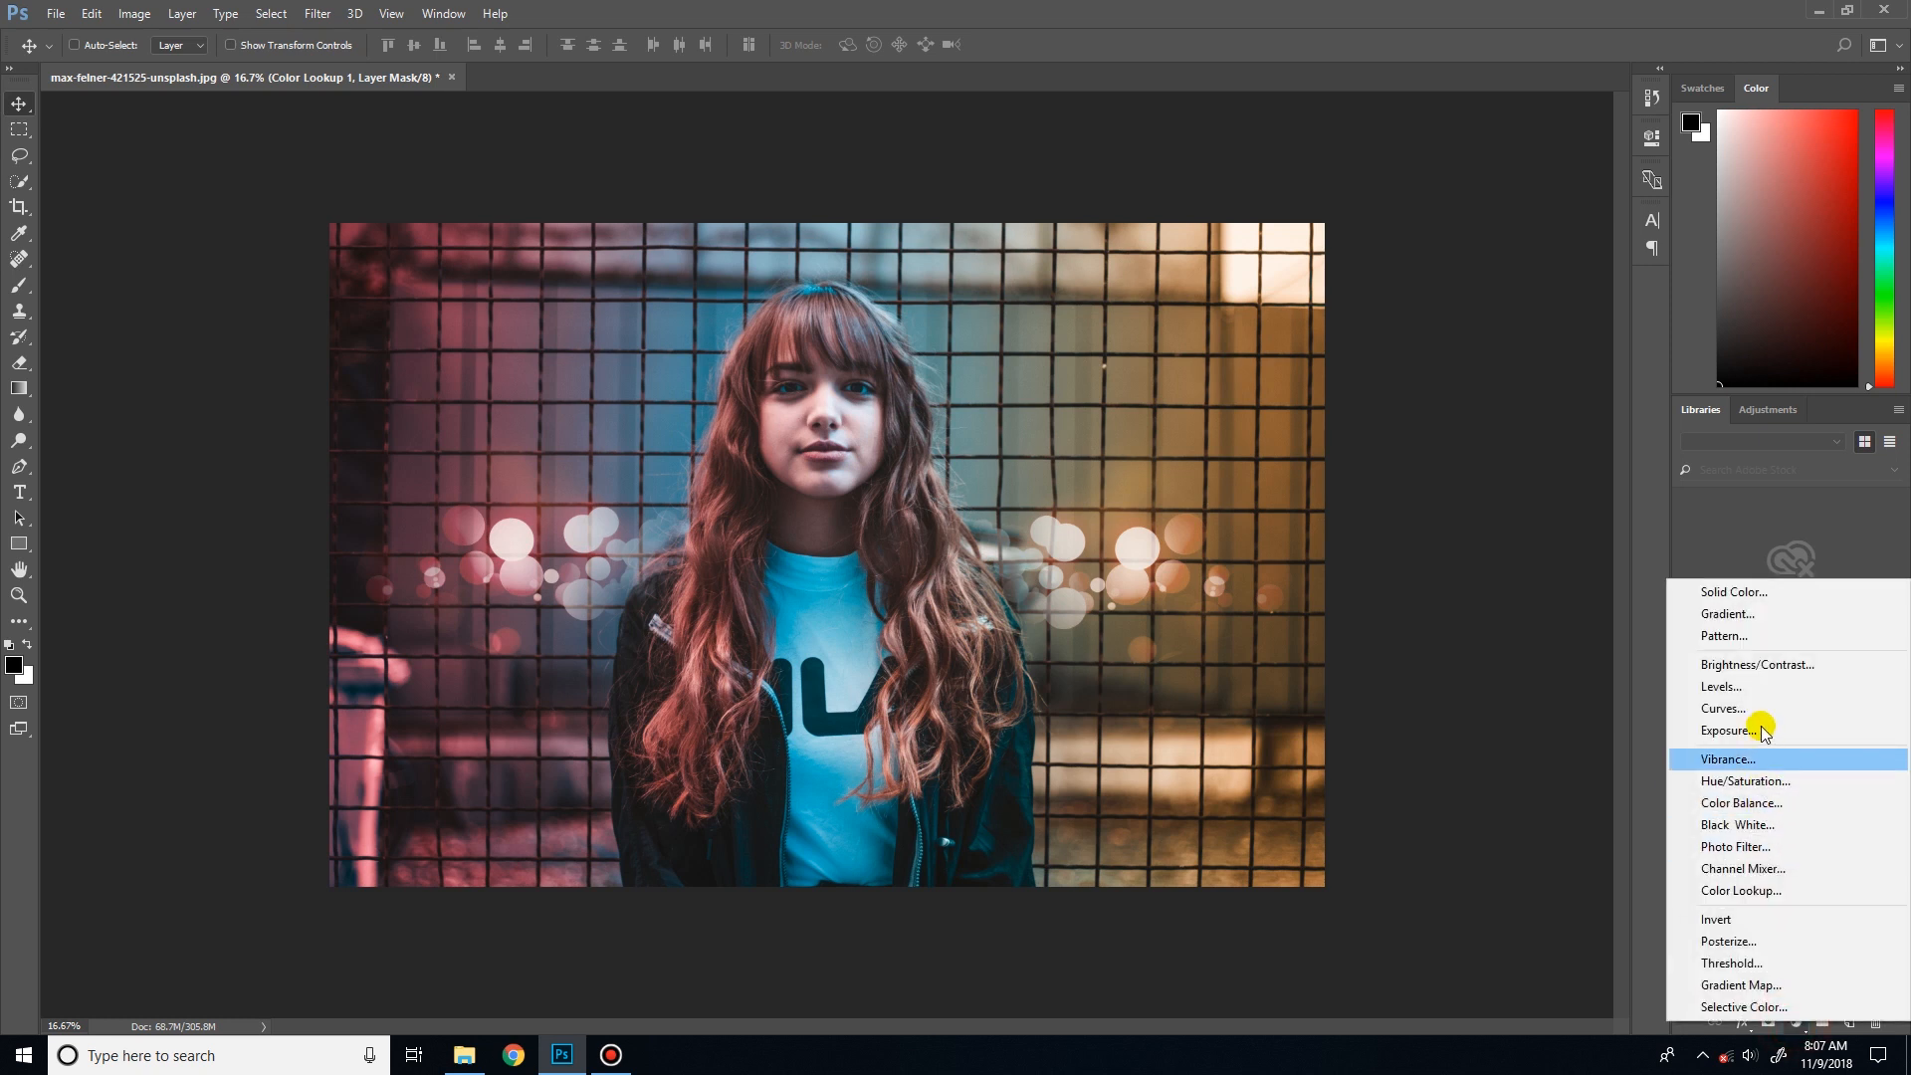
left_click(1751, 708)
left_click_drag(1476, 364, 1490, 333)
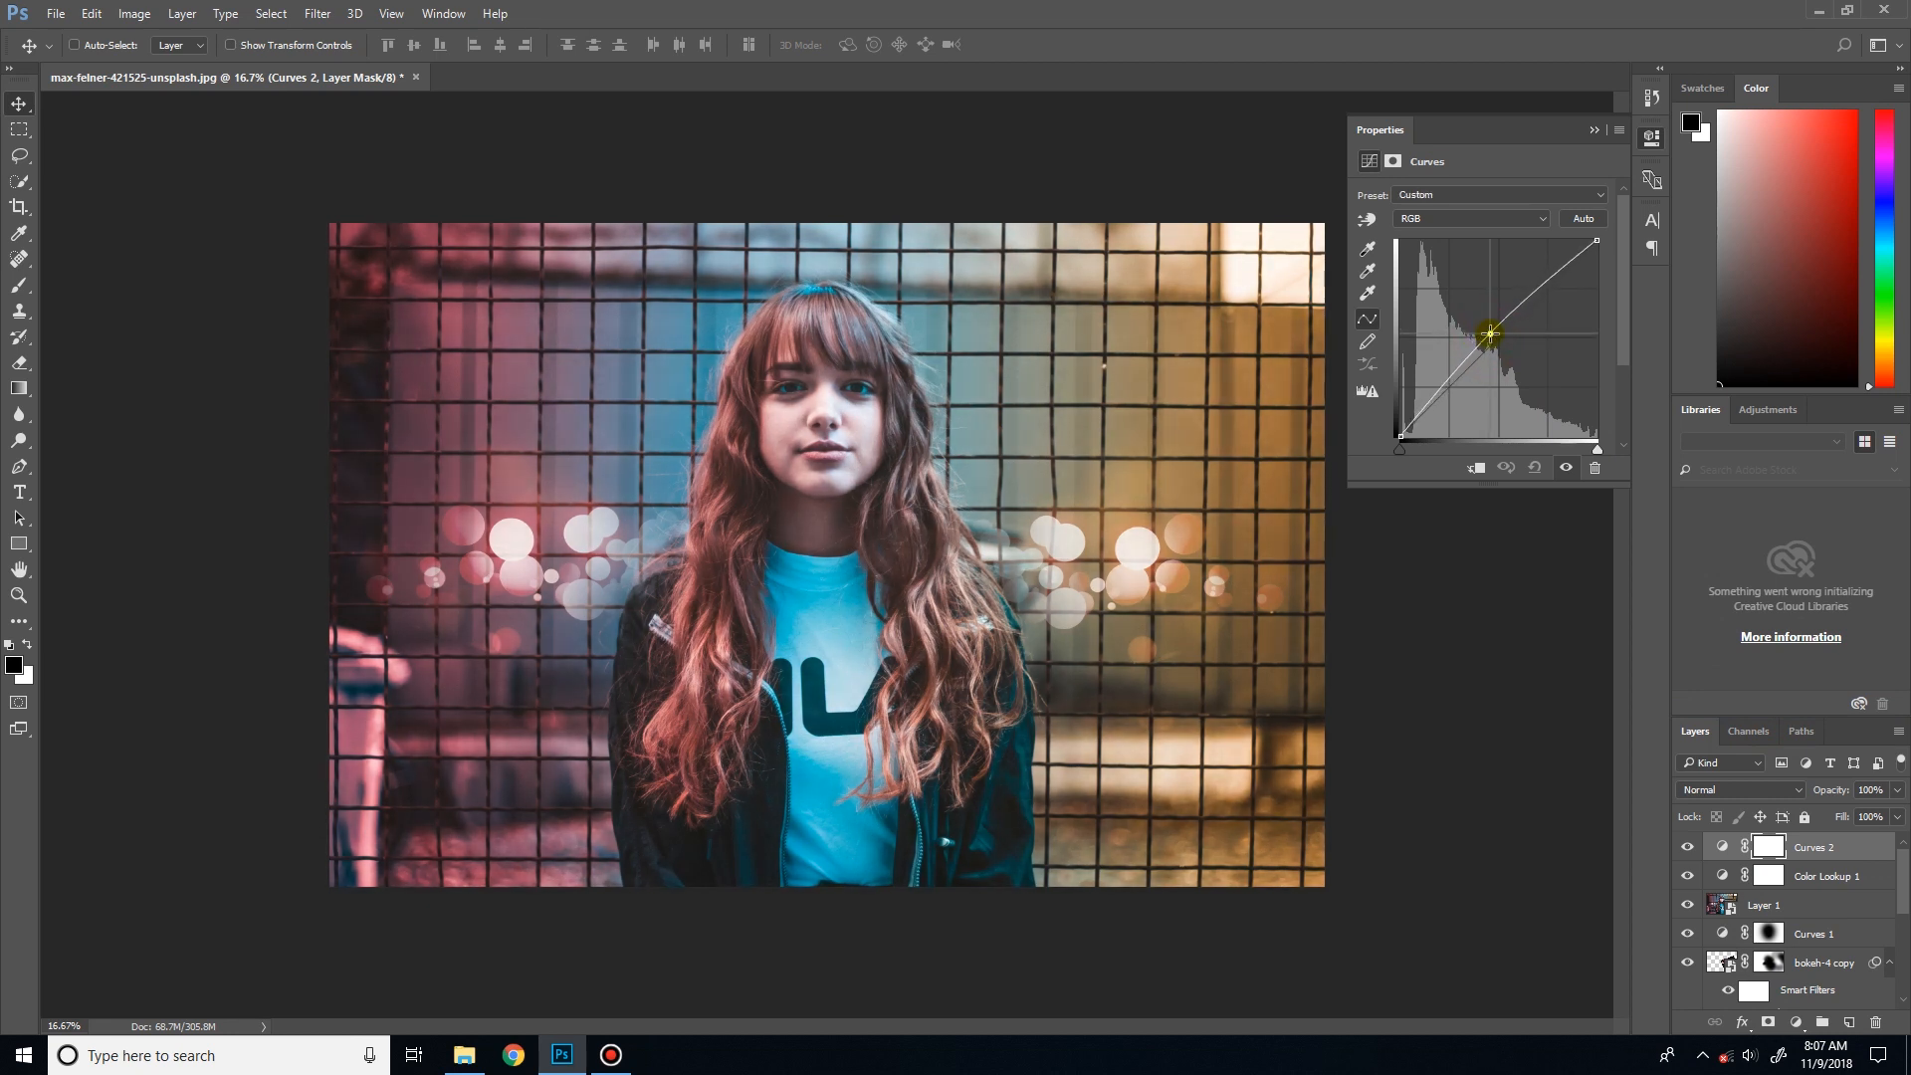
key("ctrl+z")
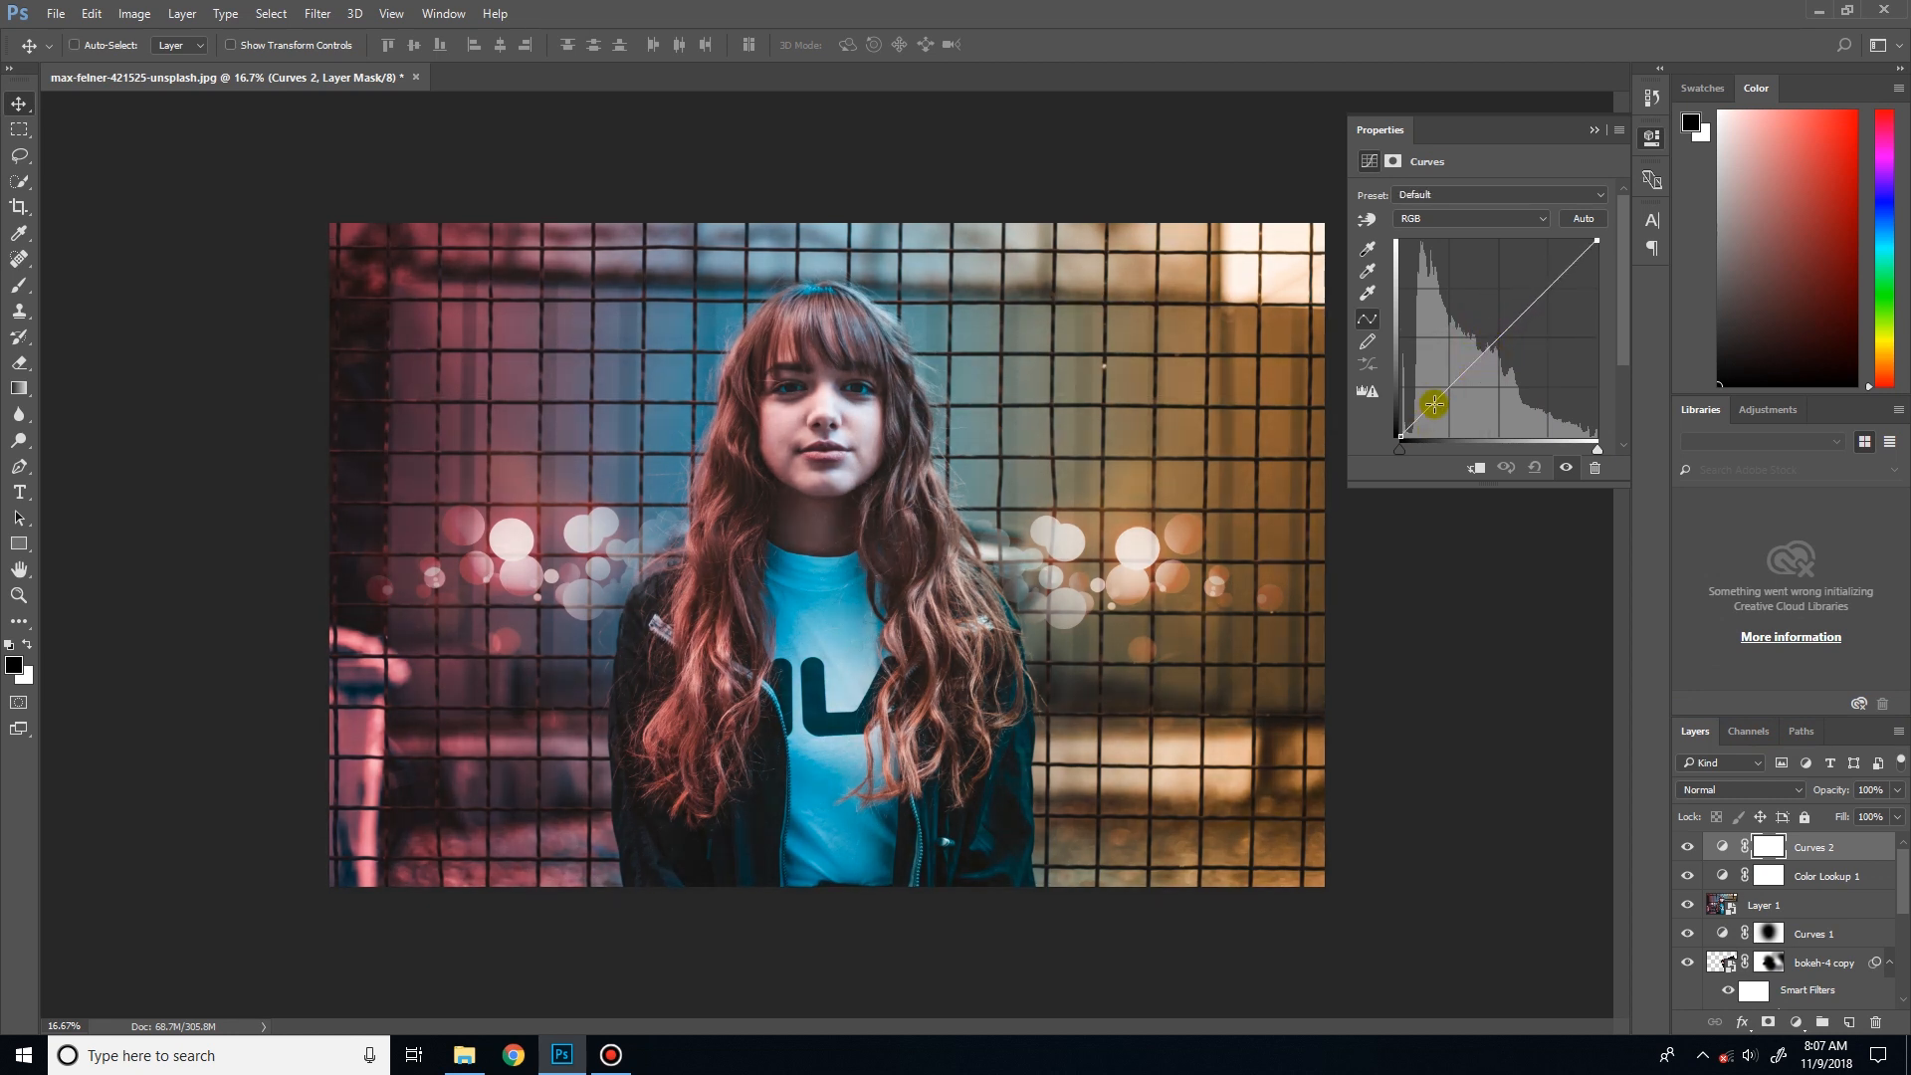
- Anchor the RGB curve in the shadows and highlights, and fade it by slightly raising the black point and lowering the white point
left_click(1447, 387)
left_click(1549, 285)
mouse_move(1399, 435)
left_mouse_down()
mouse_move(1391, 416)
mouse_move(1429, 414)
mouse_move(1379, 430)
left_mouse_up()
mouse_move(1597, 241)
left_mouse_down()
mouse_move(1597, 268)
mouse_move(1599, 248)
left_mouse_up()
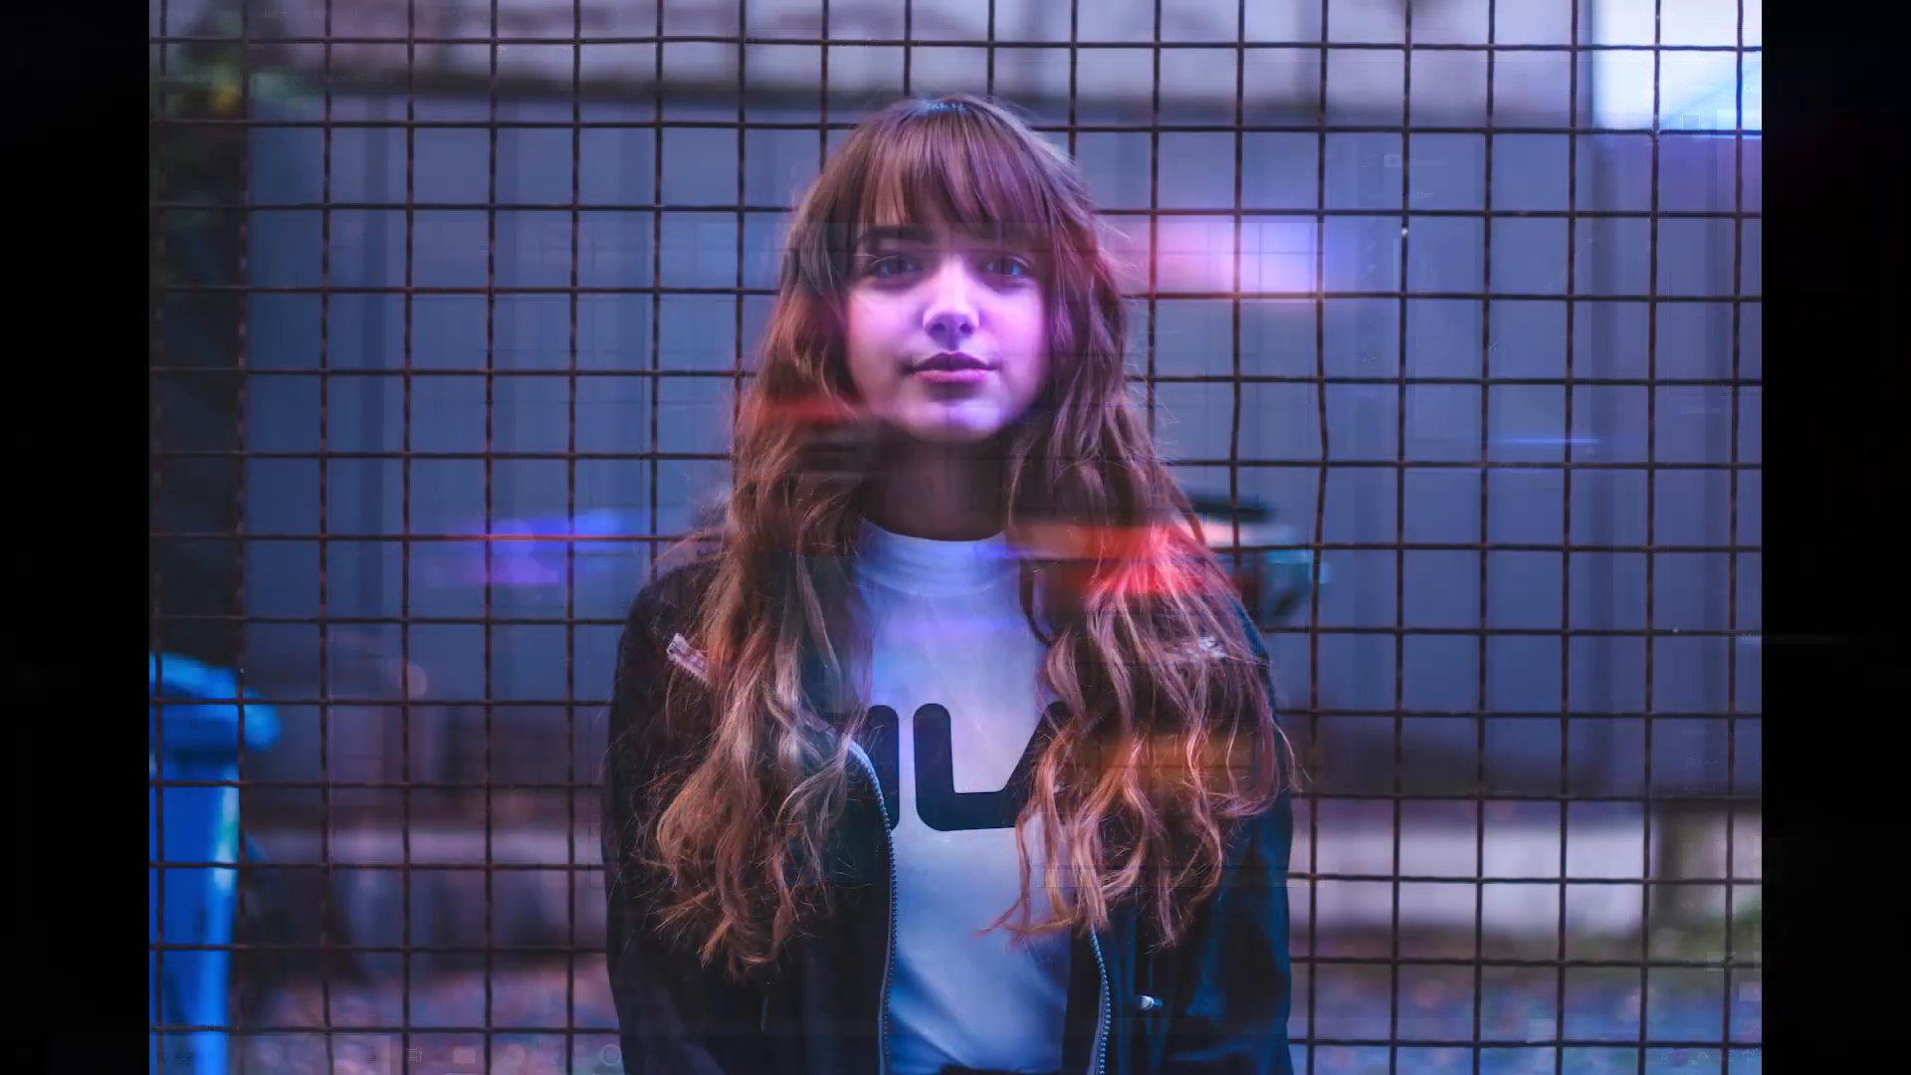